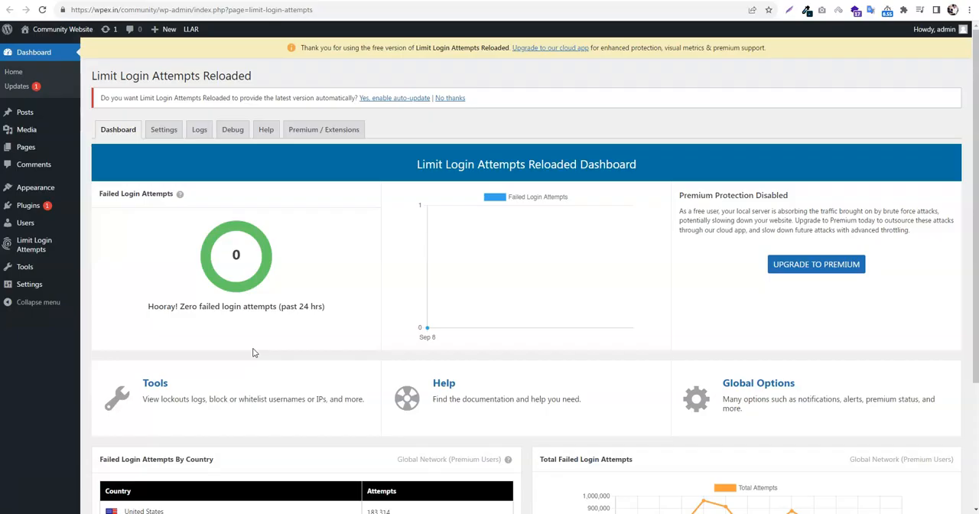
Switch to the Notepad outline and review the section on steps to build a community website, highlighting its domain, hosting and WordPress lines
{"action": "left_click", "coordinate": [418, 314]}
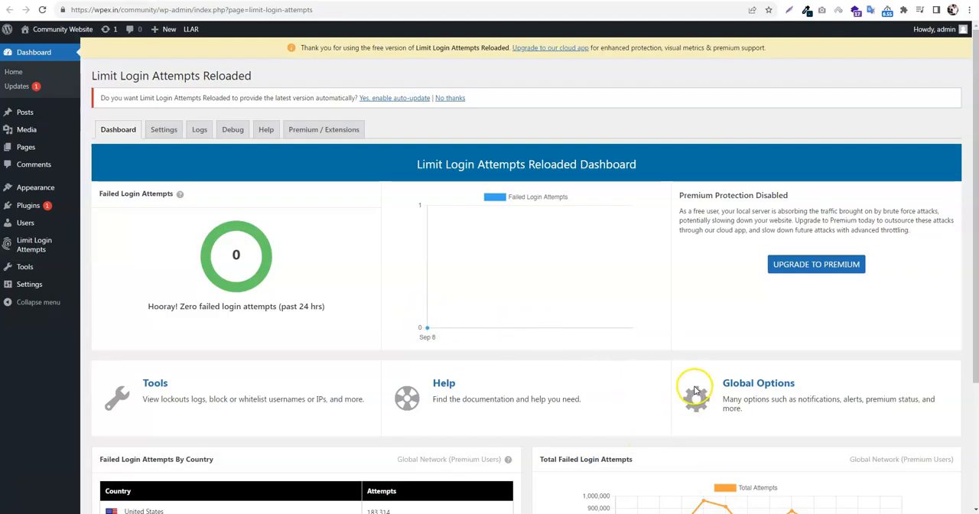
{"action": "left_click", "coordinate": [679, 512]}
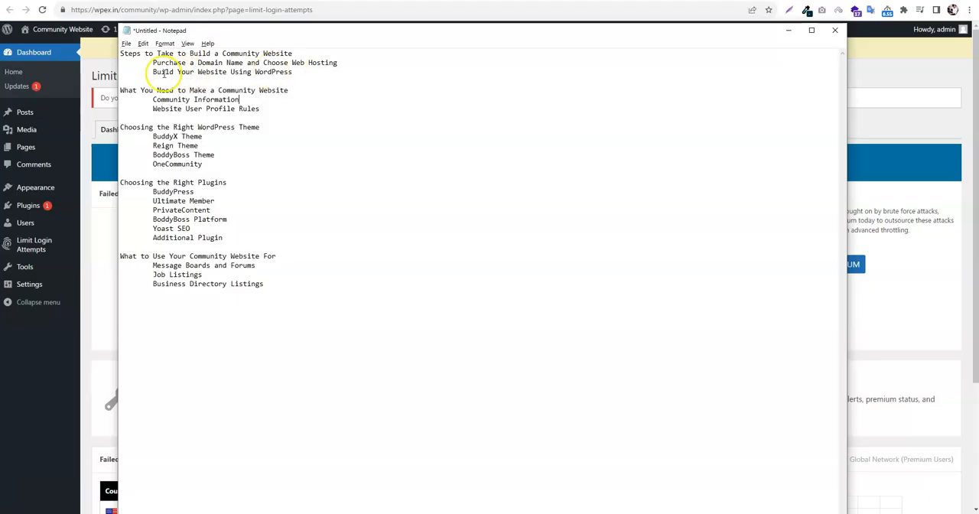
{"action": "left_click_drag", "start_coordinate": [152, 63], "coordinate": [346, 65]}
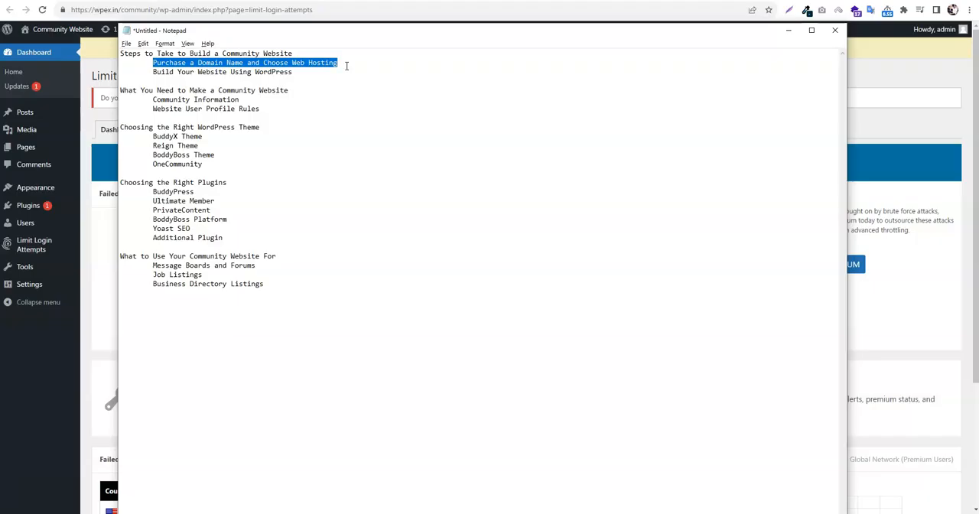
{"action": "left_click", "coordinate": [205, 63]}
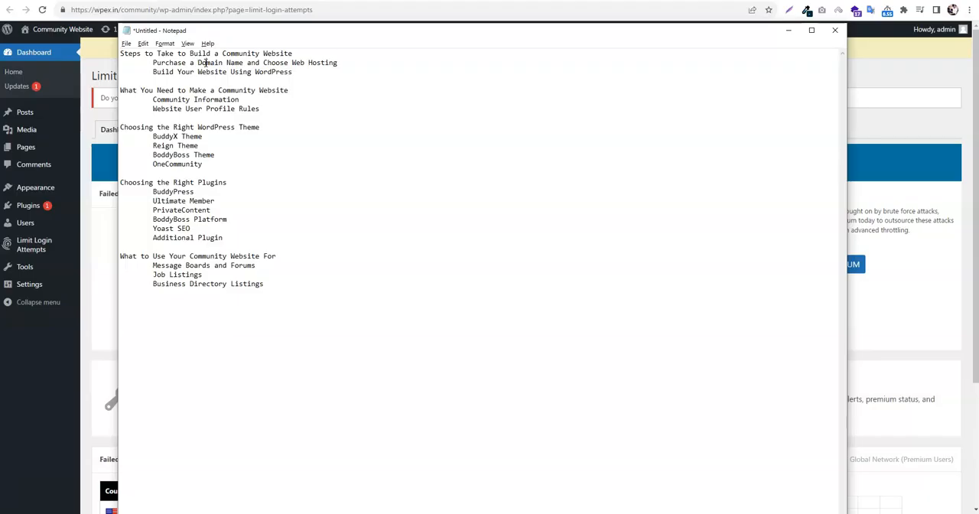
{"action": "left_click_drag", "start_coordinate": [153, 72], "coordinate": [298, 71]}
{"action": "left_click", "coordinate": [298, 71]}
{"action": "left_click_drag", "start_coordinate": [300, 71], "coordinate": [150, 70]}
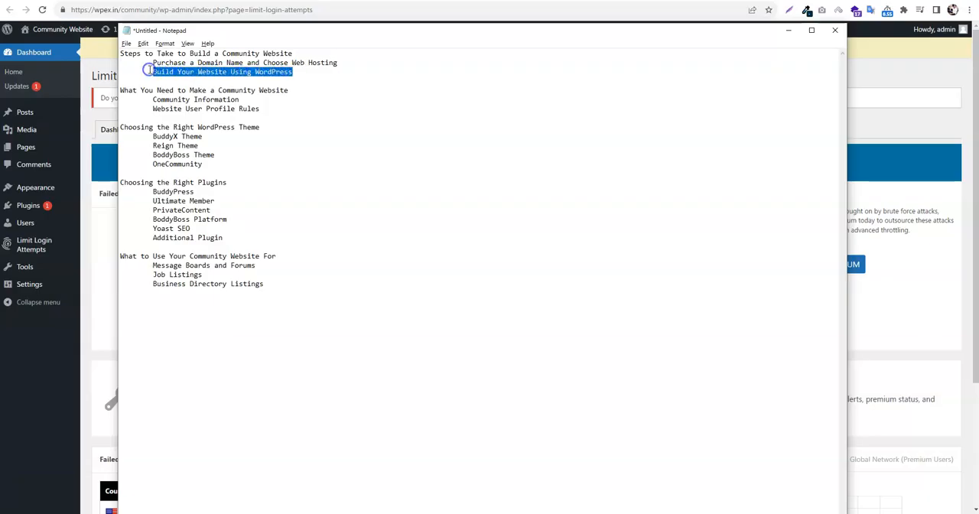
{"action": "left_click", "coordinate": [150, 70]}
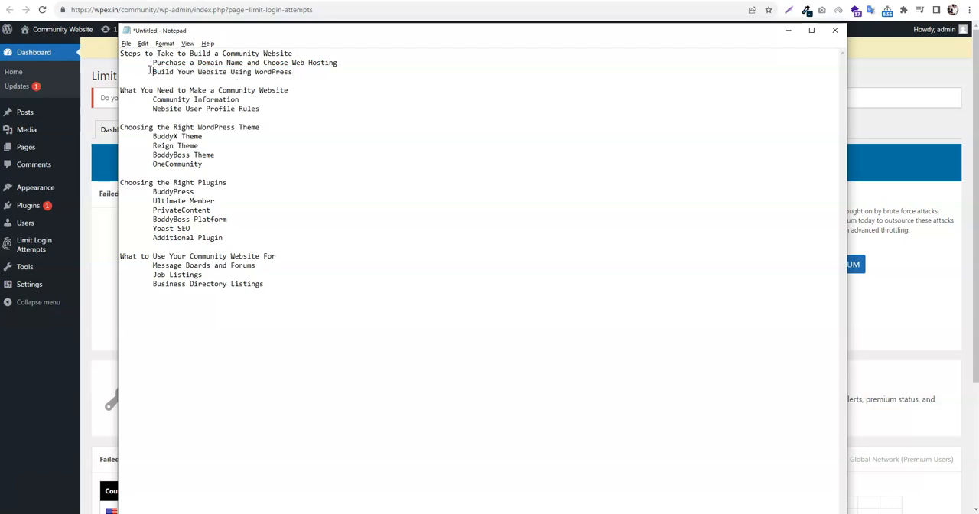
{"action": "left_click_drag", "start_coordinate": [303, 71], "coordinate": [152, 64]}
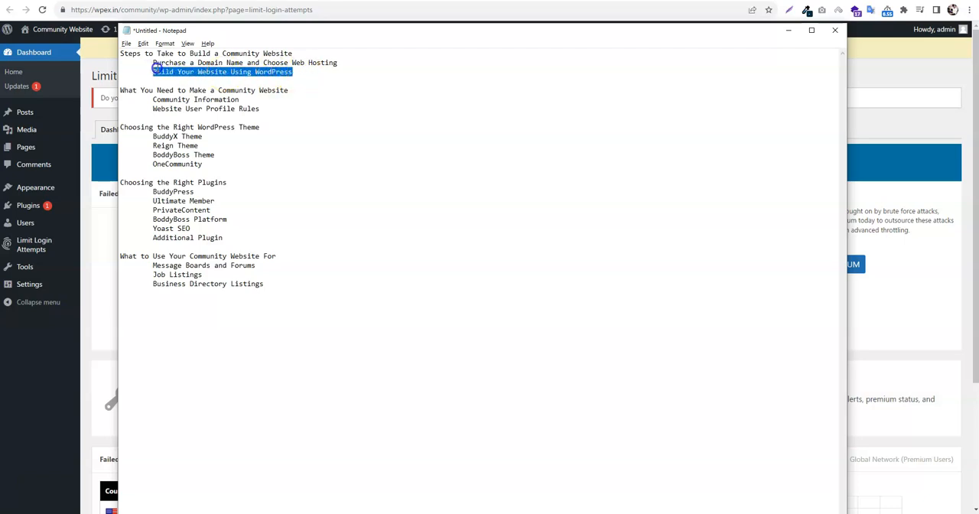
{"action": "left_click", "coordinate": [150, 67]}
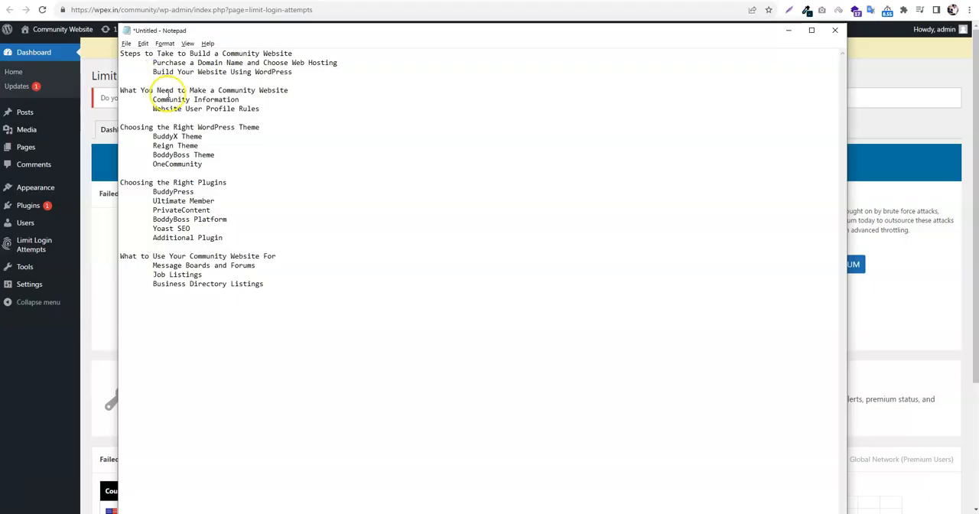
Review the outline sections on what a community website needs and on choosing the right WordPress theme
{"action": "left_click_drag", "start_coordinate": [287, 90], "coordinate": [120, 90]}
{"action": "left_click", "coordinate": [157, 90]}
{"action": "left_click", "coordinate": [269, 108]}
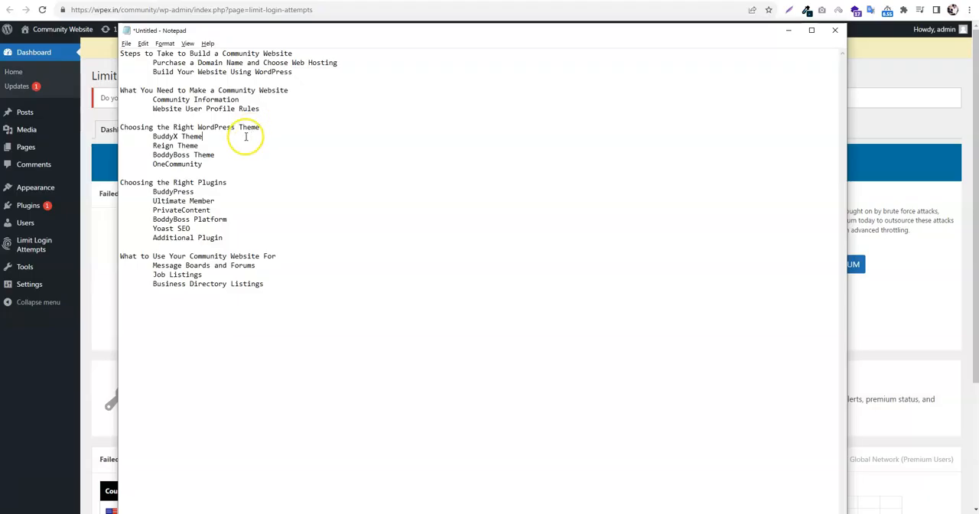
{"action": "left_click", "coordinate": [272, 126]}
{"action": "left_click", "coordinate": [221, 161]}
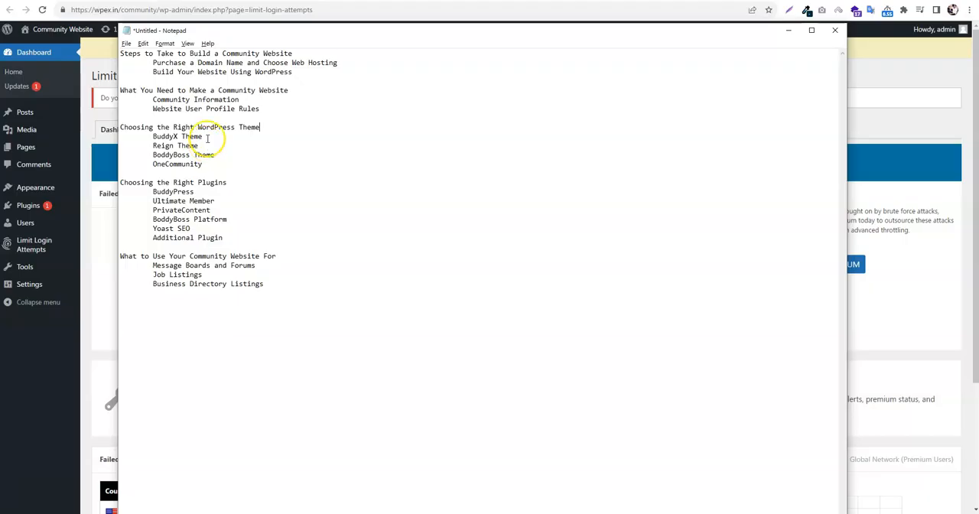
Append "Free" to the BuddyX Theme entry and insert an empty line below it
{"action": "left_click", "coordinate": [201, 139]}
{"action": "type", "text": "Free"}
{"action": "key", "text": "Return"}
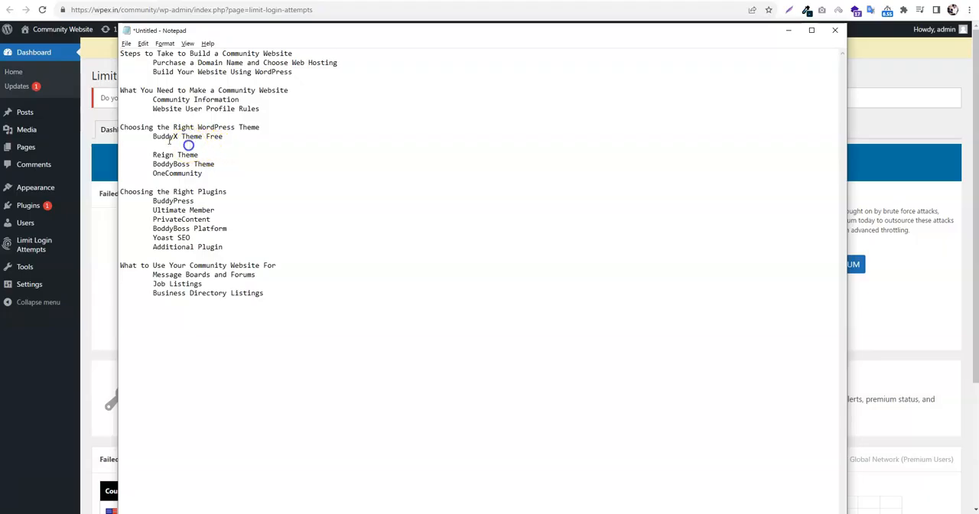
{"action": "left_click_drag", "start_coordinate": [147, 136], "coordinate": [254, 133]}
{"action": "left_click_drag", "start_coordinate": [181, 136], "coordinate": [151, 136]}
{"action": "left_click_drag", "start_coordinate": [151, 136], "coordinate": [120, 136]}
{"action": "left_click", "coordinate": [153, 137]}
Add a "Pro" line directly above Reign Theme and indent it to match the other theme entries
{"action": "left_click", "coordinate": [169, 146]}
{"action": "key", "text": "Return"}
{"action": "type", "text": "Pro"}
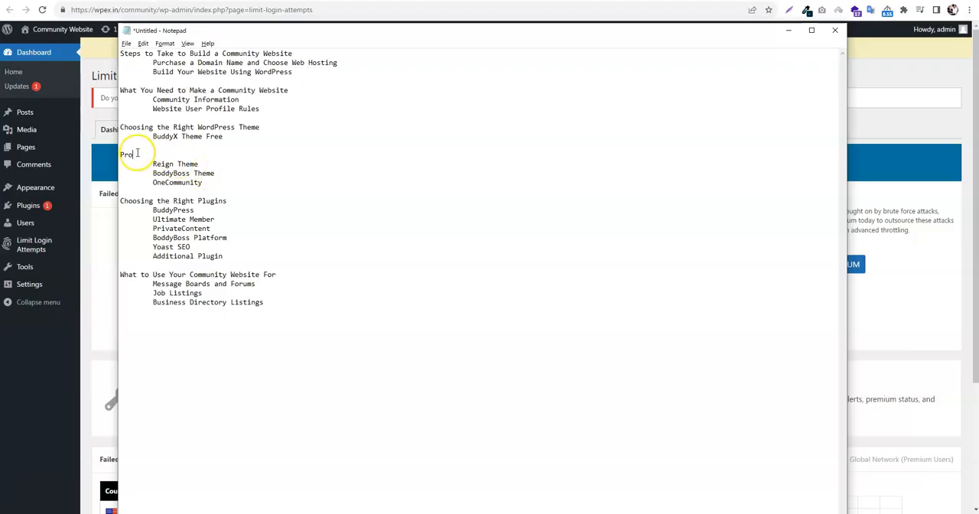
{"action": "left_click_drag", "start_coordinate": [153, 162], "coordinate": [212, 180]}
{"action": "left_click", "coordinate": [213, 177]}
{"action": "left_click", "coordinate": [207, 182]}
{"action": "left_click", "coordinate": [122, 155]}
{"action": "key", "text": "Tab"}
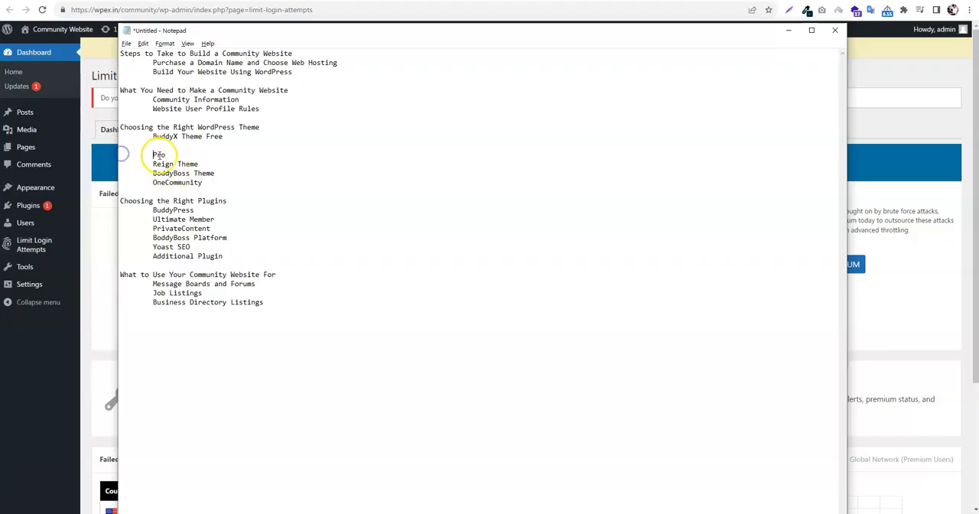
{"action": "left_click", "coordinate": [176, 146]}
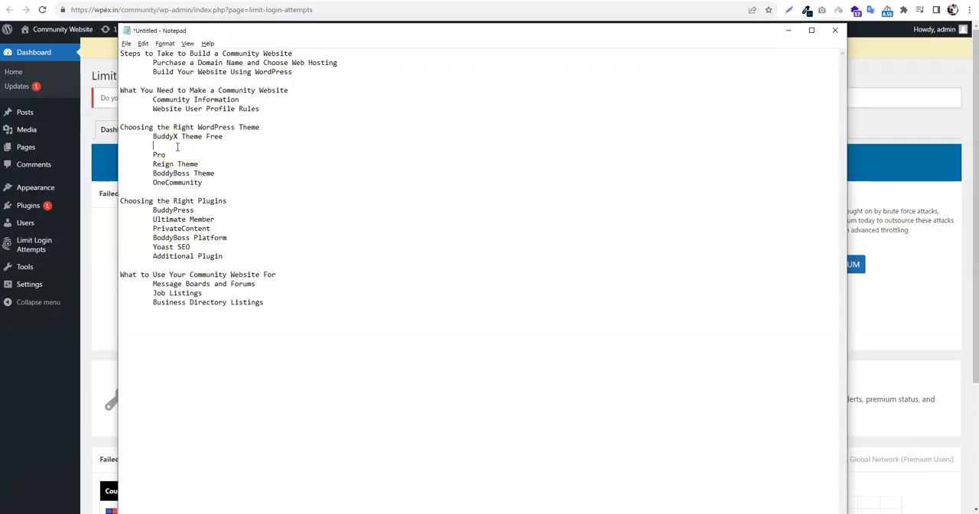
Add a "BuddyX Pro" entry under the Pro line, indented to align with the other themes
{"action": "left_click_drag", "start_coordinate": [152, 136], "coordinate": [221, 137]}
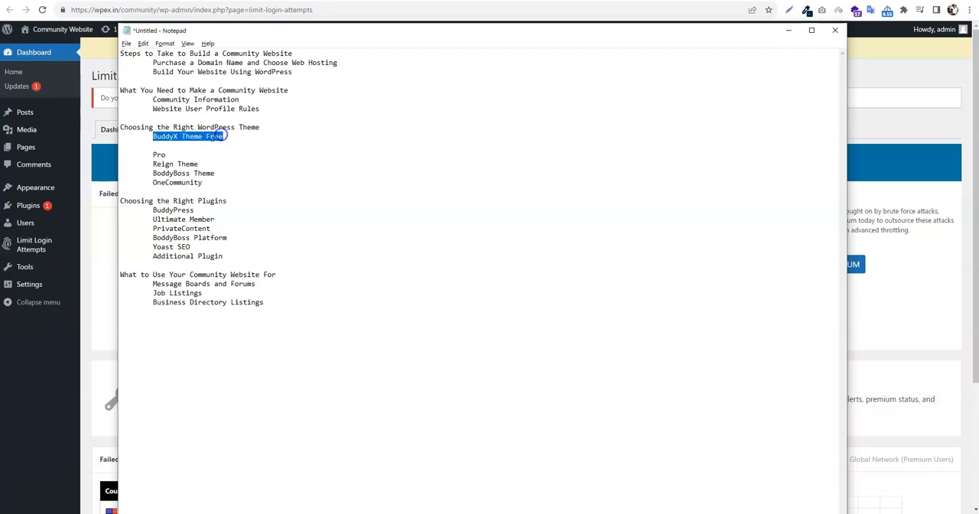
{"action": "left_click", "coordinate": [219, 137]}
{"action": "left_click", "coordinate": [188, 155]}
{"action": "key", "text": "Return"}
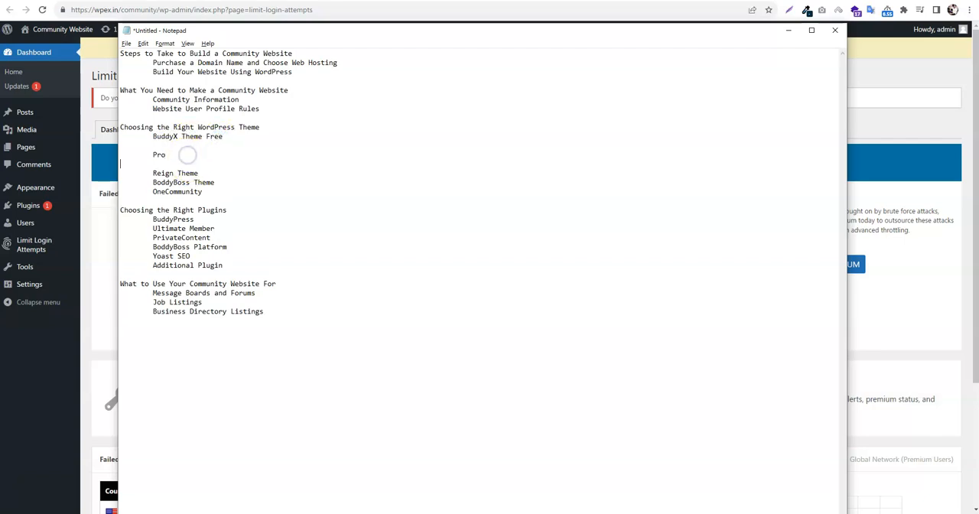
{"action": "type", "text": "BuddyX Pro"}
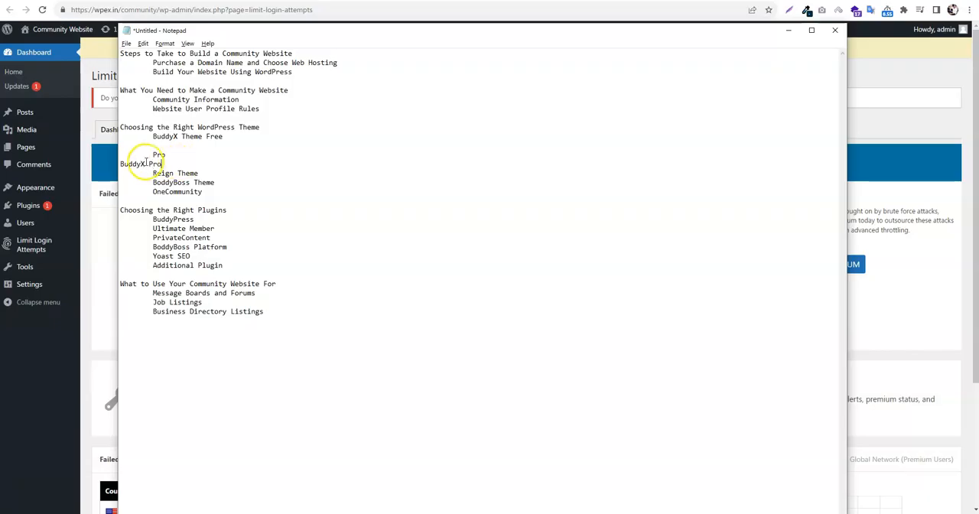
{"action": "left_click", "coordinate": [122, 164]}
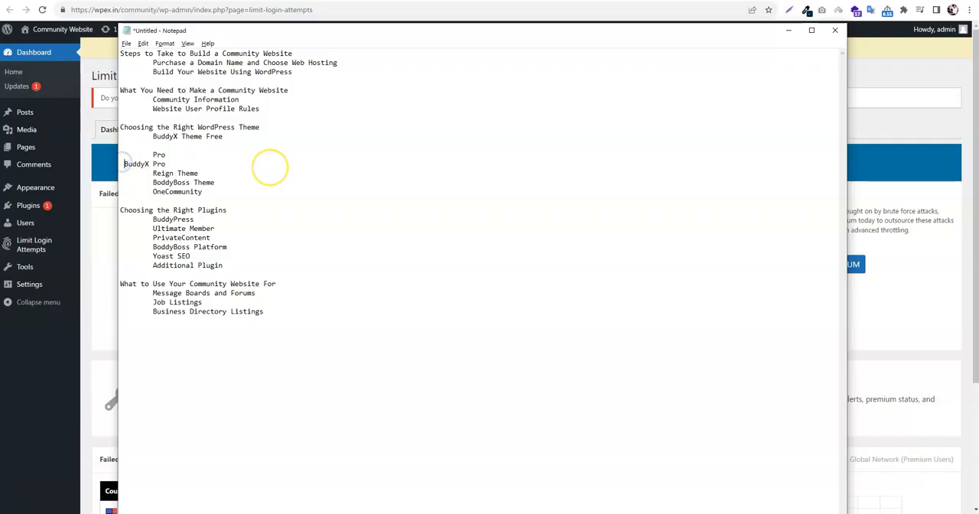
Extend the "Pro" line above the BuddyX Pro entry to read "Pro Theme"
{"action": "left_click", "coordinate": [228, 155]}
{"action": "type", "text": "Theme"}
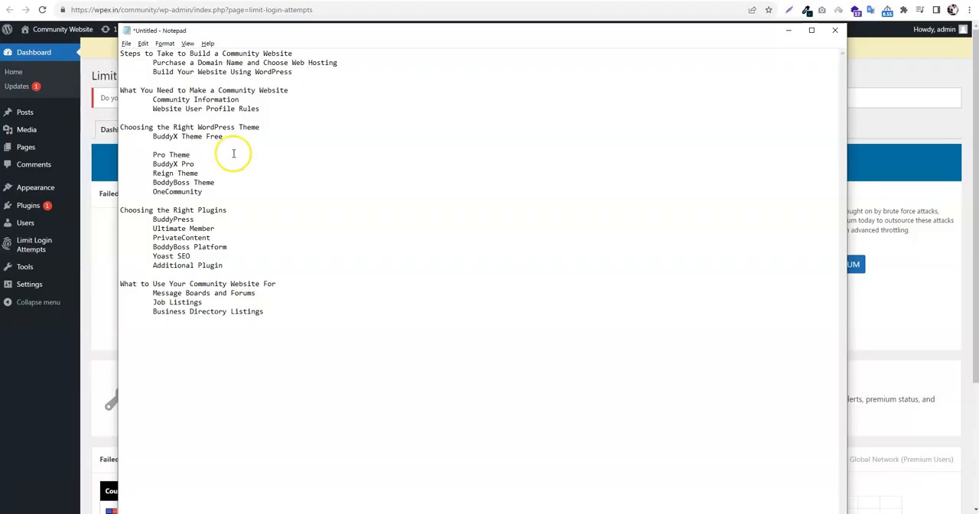
{"action": "left_click", "coordinate": [247, 166]}
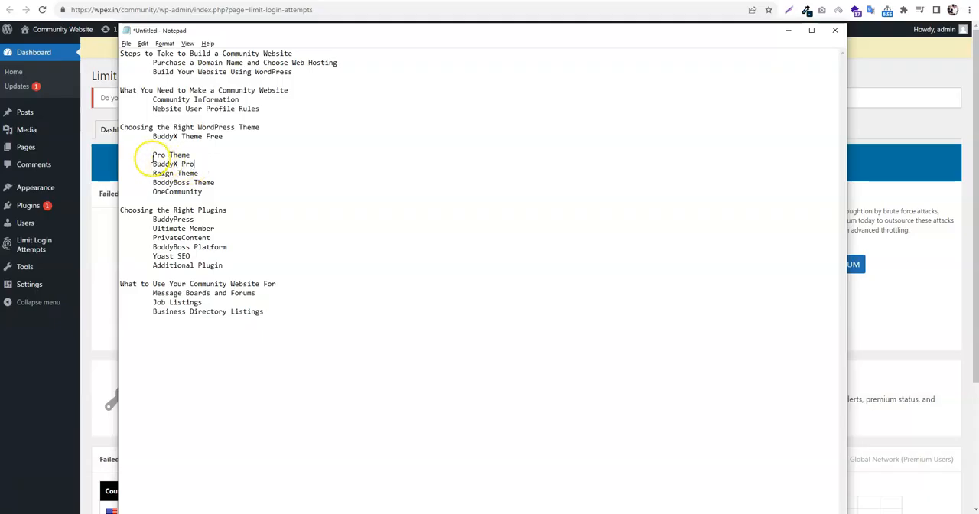
Highlight the pro theme entries, switch to the browser and view the BuddyX Pro page and the site's list of themes
{"action": "left_click_drag", "start_coordinate": [153, 157], "coordinate": [203, 158]}
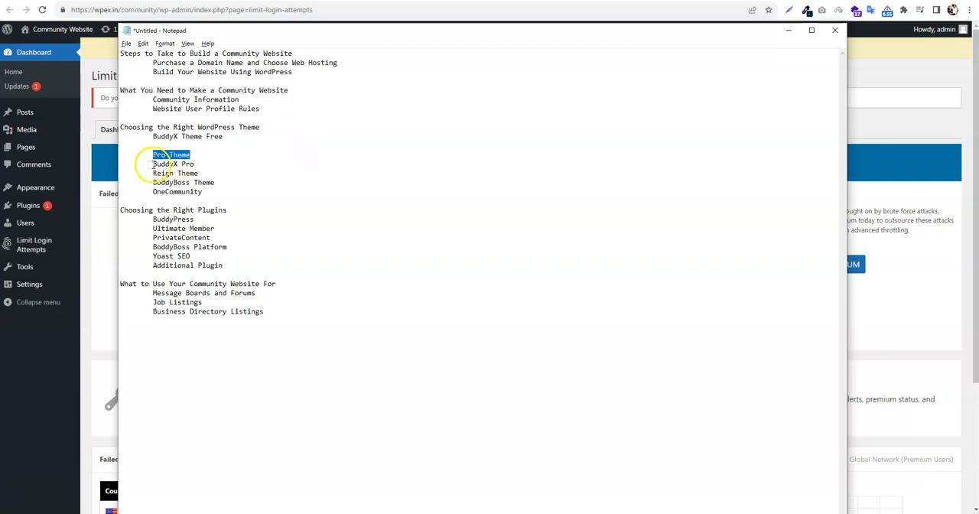
{"action": "left_click_drag", "start_coordinate": [152, 164], "coordinate": [211, 165]}
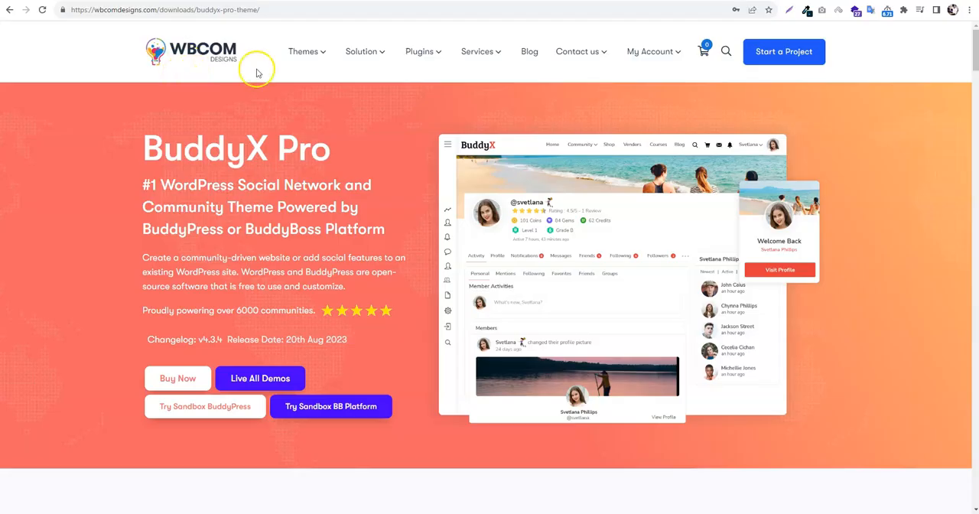
{"action": "mouse_move", "coordinate": [309, 57]}
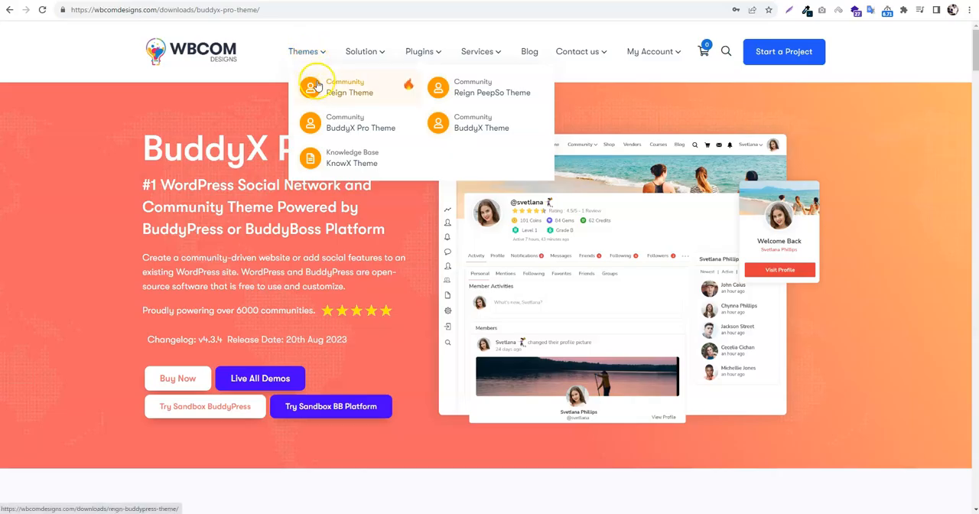
{"action": "mouse_move", "coordinate": [416, 53]}
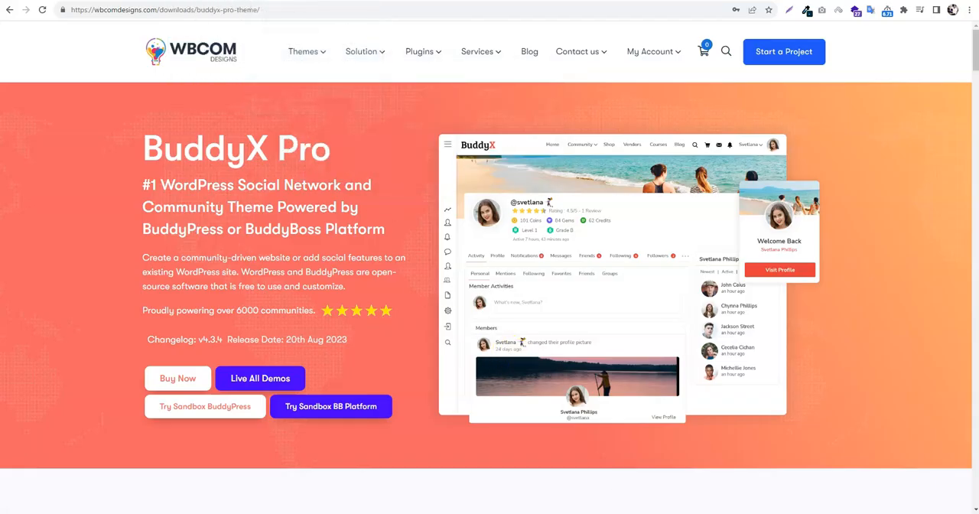
Switch back to the Notepad outline and review the plugins section, highlighting its heading and the listed plugins
{"action": "key", "text": "alt+Tab"}
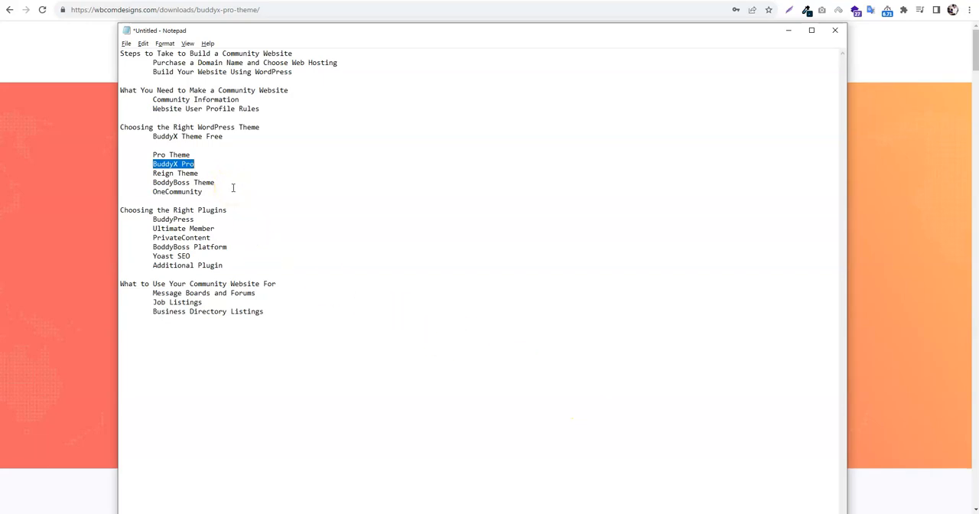
{"action": "left_click", "coordinate": [230, 145]}
{"action": "left_click_drag", "start_coordinate": [228, 211], "coordinate": [117, 209]}
{"action": "left_click", "coordinate": [152, 211]}
{"action": "left_click_drag", "start_coordinate": [232, 209], "coordinate": [103, 210]}
{"action": "left_click", "coordinate": [127, 209]}
{"action": "left_click_drag", "start_coordinate": [220, 208], "coordinate": [92, 210]}
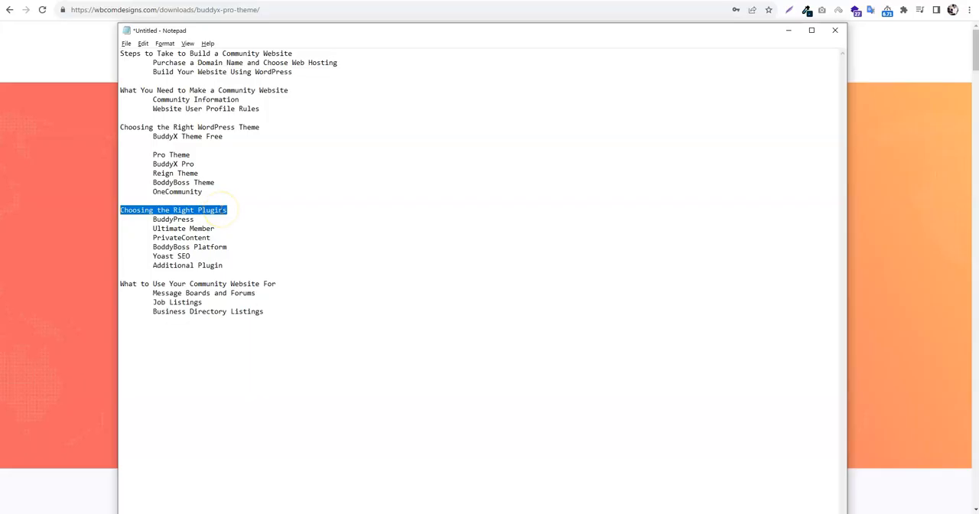
{"action": "left_click", "coordinate": [221, 218]}
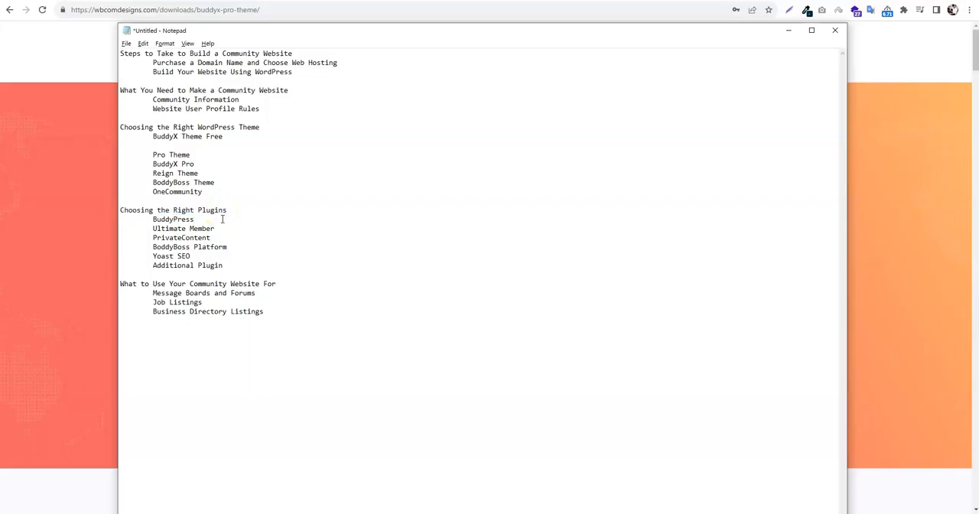
{"action": "left_click_drag", "start_coordinate": [153, 219], "coordinate": [225, 227]}
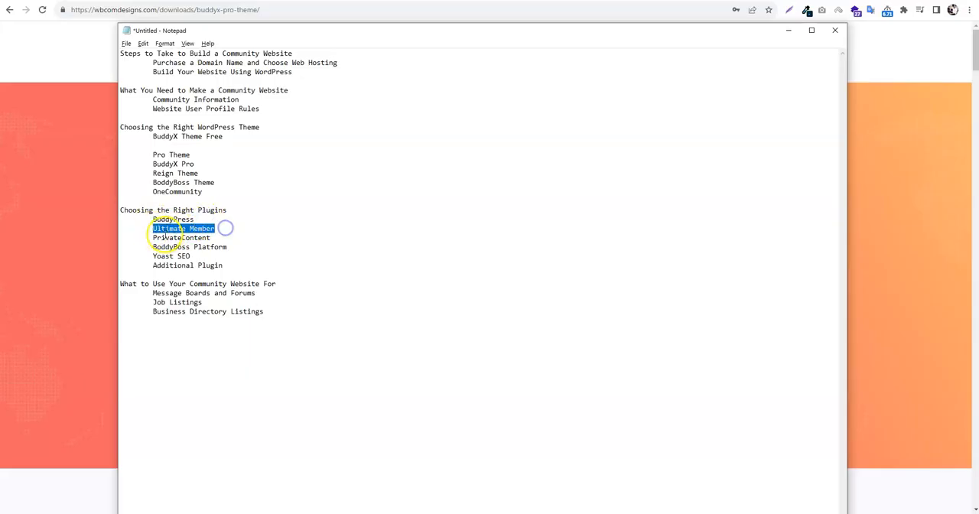
{"action": "left_click_drag", "start_coordinate": [153, 238], "coordinate": [222, 237]}
{"action": "left_click_drag", "start_coordinate": [153, 246], "coordinate": [227, 247]}
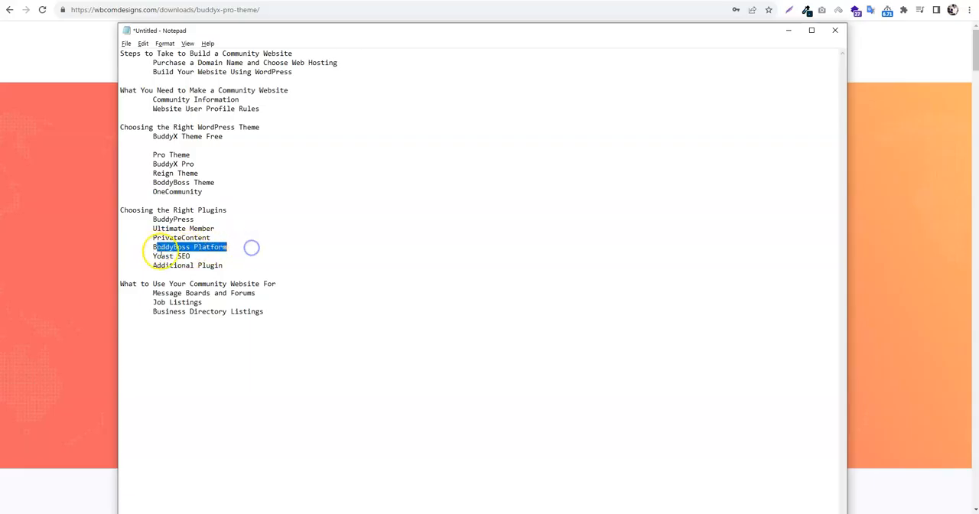
{"action": "left_click_drag", "start_coordinate": [153, 256], "coordinate": [232, 265]}
{"action": "left_click", "coordinate": [232, 265]}
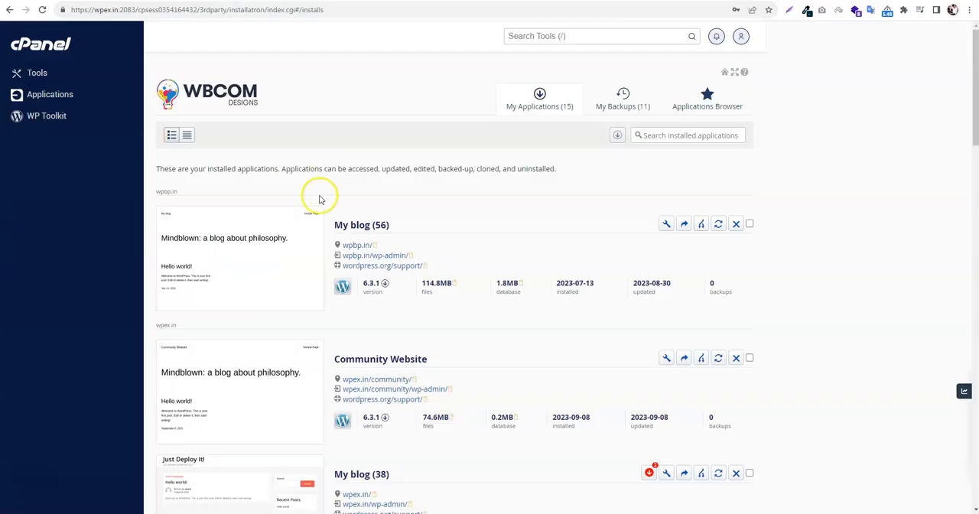
Switch to the Community Website's WordPress admin, open the page for adding themes and search for "BuddyX"
{"action": "scroll", "coordinate": [321, 191], "scroll_direction": "down", "scroll_amount": 6}
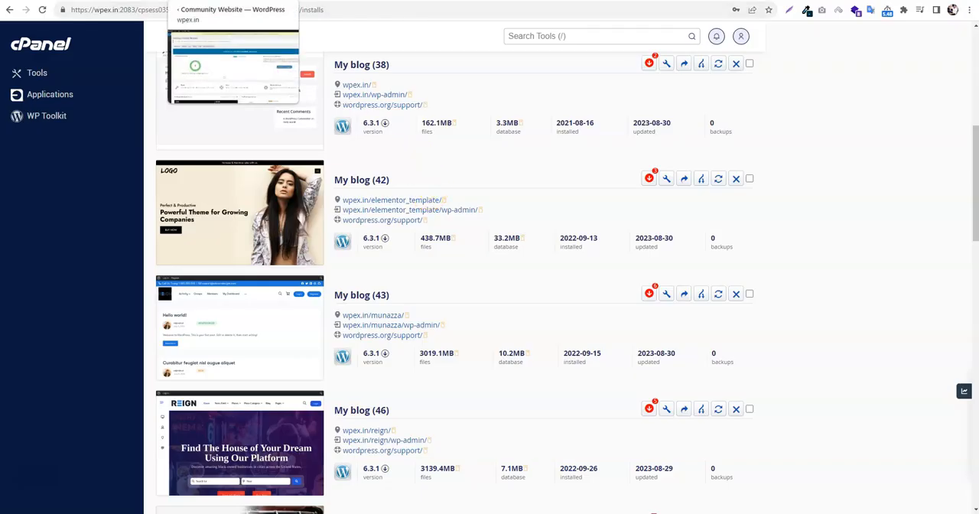
{"action": "left_click", "coordinate": [205, 0]}
{"action": "left_click", "coordinate": [44, 185]}
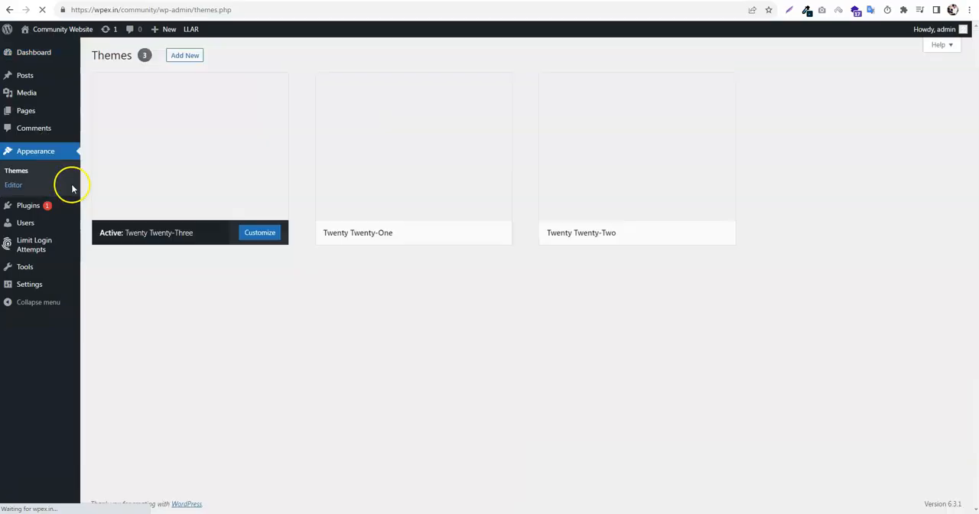
{"action": "left_click", "coordinate": [188, 57]}
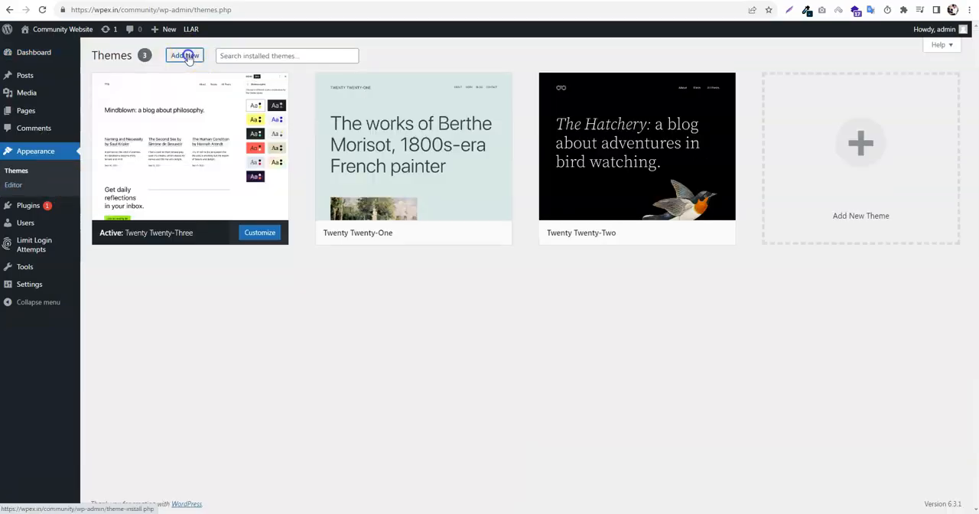
{"action": "left_click", "coordinate": [845, 84]}
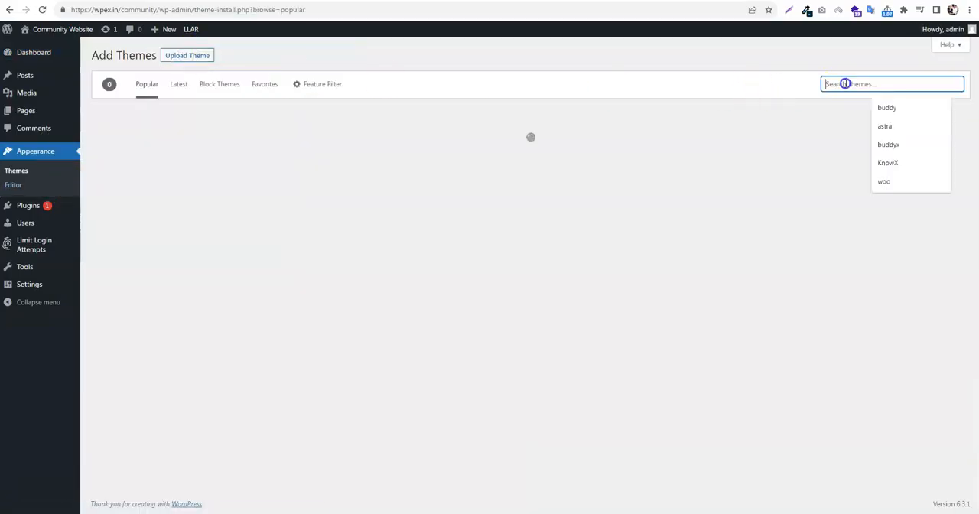
{"action": "type", "text": "BuddyX"}
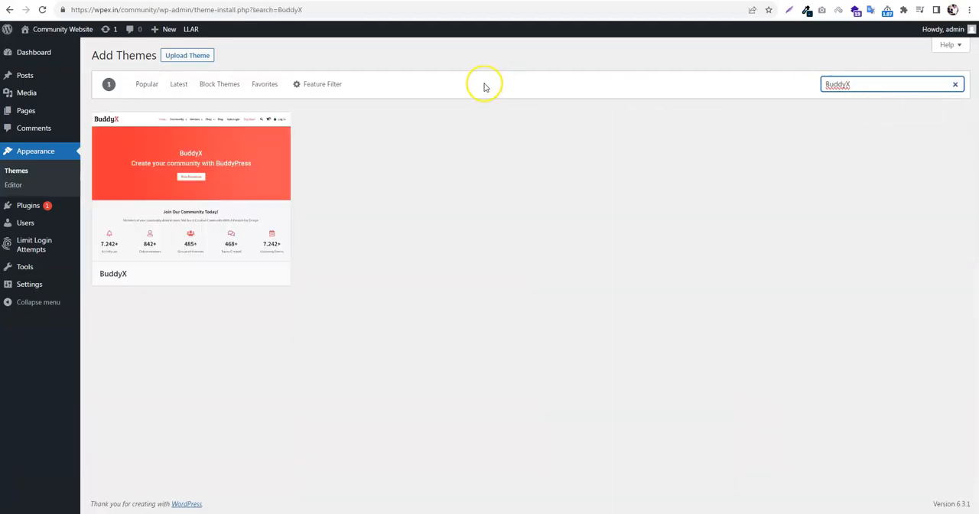
Activate the BuddyX theme and highlight its notice about recommended plugins
{"action": "mouse_move", "coordinate": [283, 245]}
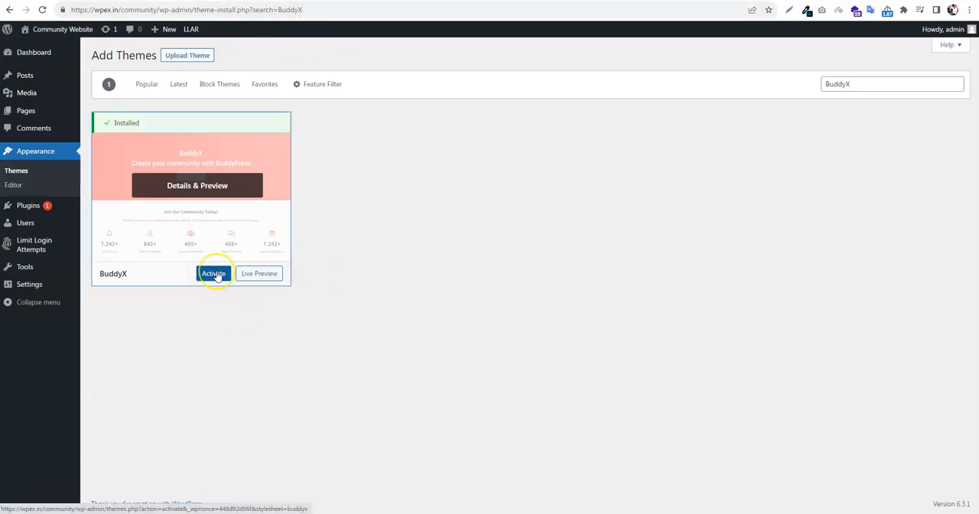
{"action": "left_click", "coordinate": [214, 274]}
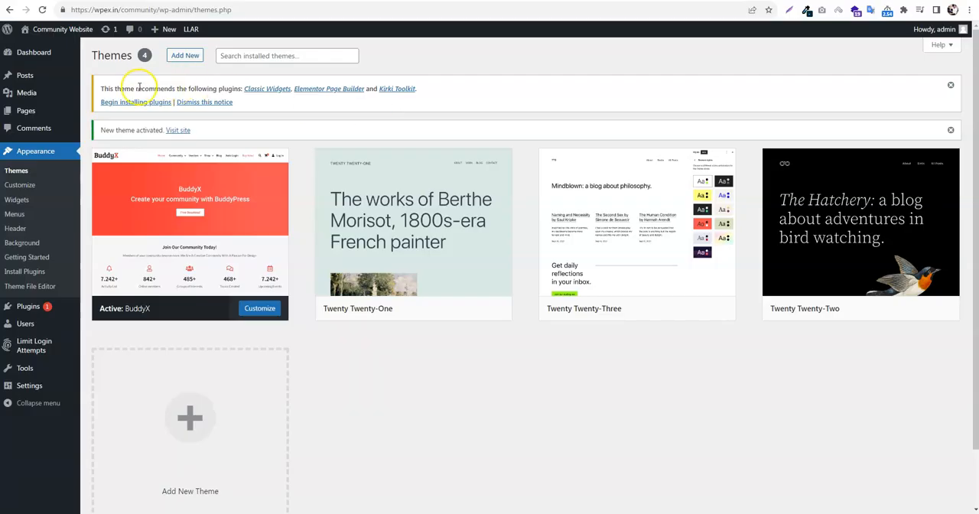
{"action": "left_click_drag", "start_coordinate": [99, 88], "coordinate": [263, 101]}
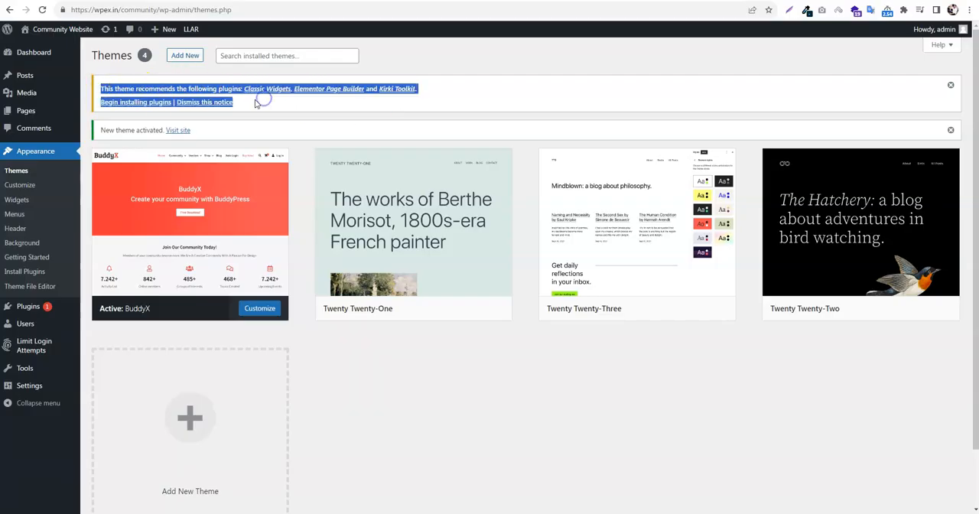
Install all the plugins recommended by the theme: Classic Widgets, Elementor Page Builder and Kirki Toolkit
{"action": "left_click", "coordinate": [255, 103]}
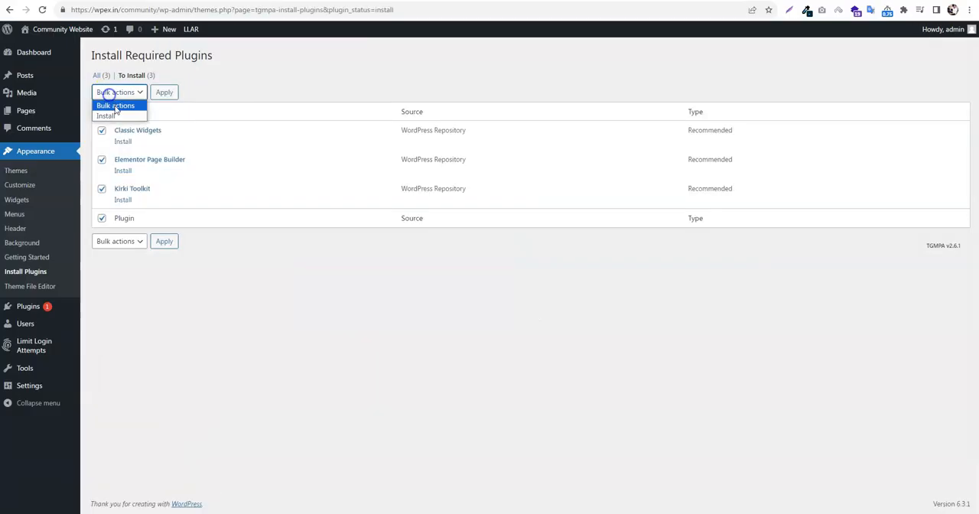
{"action": "left_click", "coordinate": [107, 109]}
{"action": "left_click", "coordinate": [163, 92]}
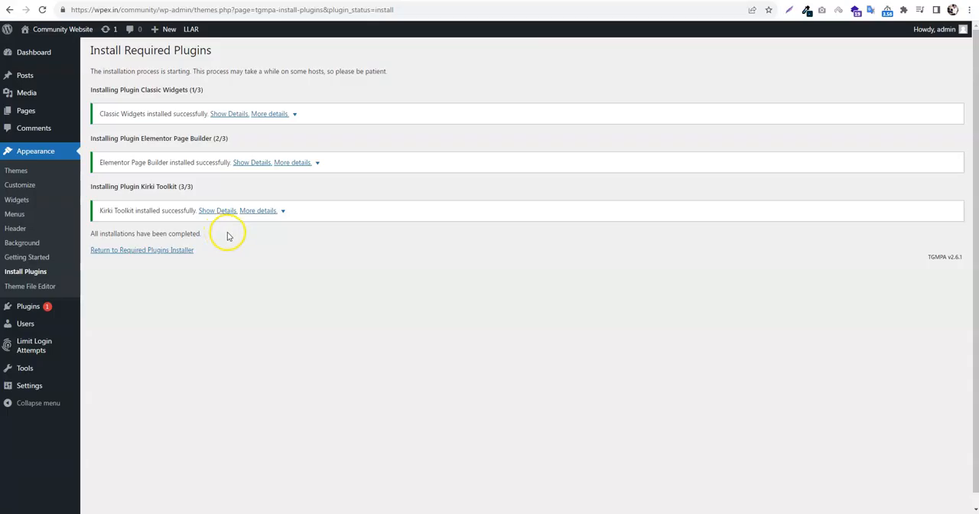
Return to the themes page and bulk-activate the recommended plugins Classic Widgets, Elementor Page Builder and Kirki Toolkit
{"action": "left_click", "coordinate": [29, 175]}
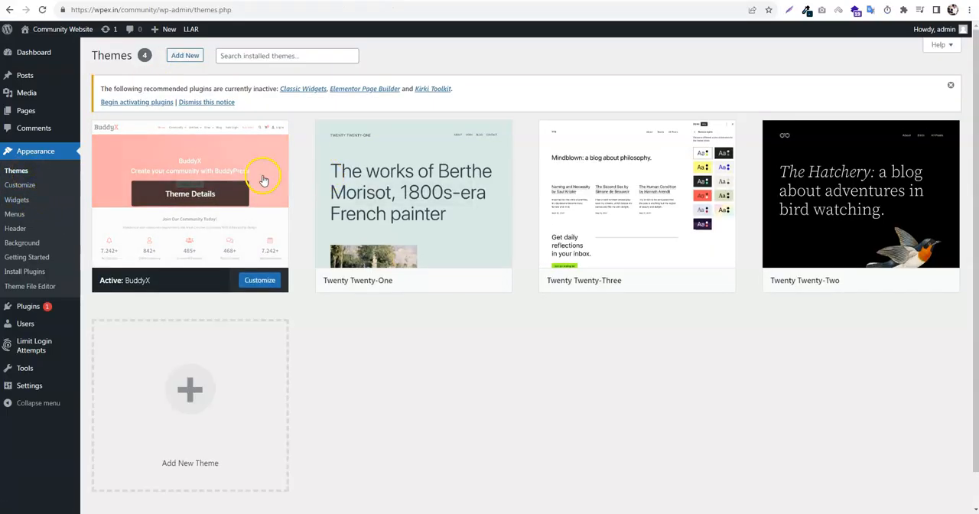
{"action": "left_click", "coordinate": [149, 108]}
{"action": "left_click", "coordinate": [101, 112]}
{"action": "left_click", "coordinate": [119, 91]}
{"action": "left_click", "coordinate": [114, 124]}
{"action": "left_click", "coordinate": [164, 92]}
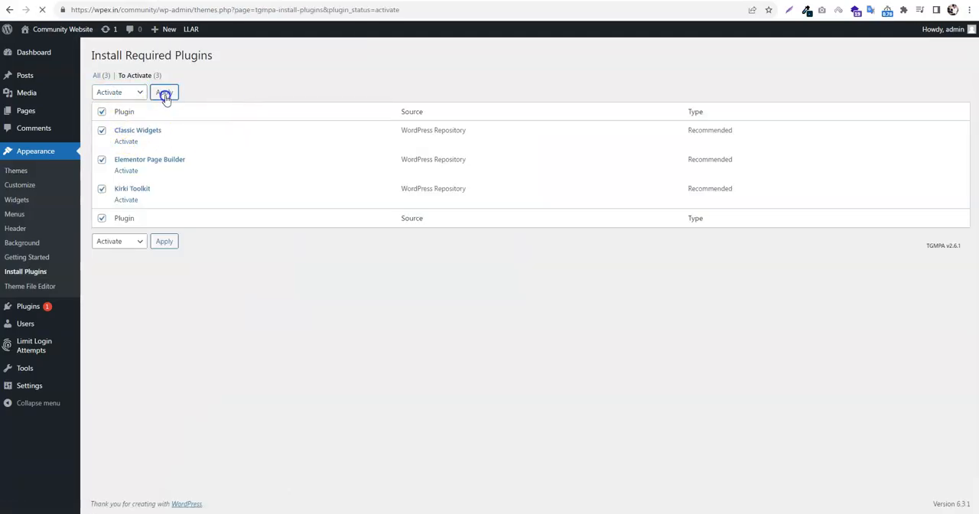
Exit the Elementor onboarding wizard without creating an account and return to the site's themes page
{"action": "left_click", "coordinate": [16, 171]}
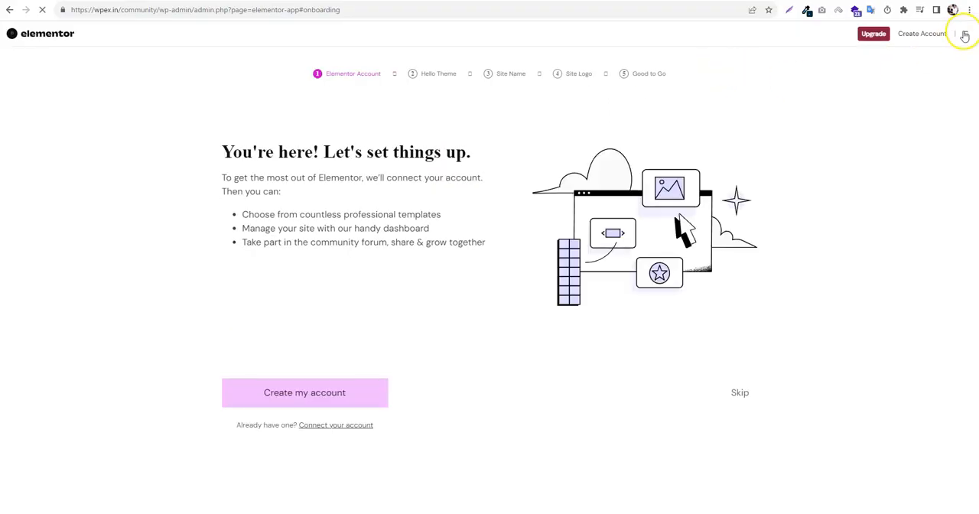
{"action": "left_click", "coordinate": [965, 34]}
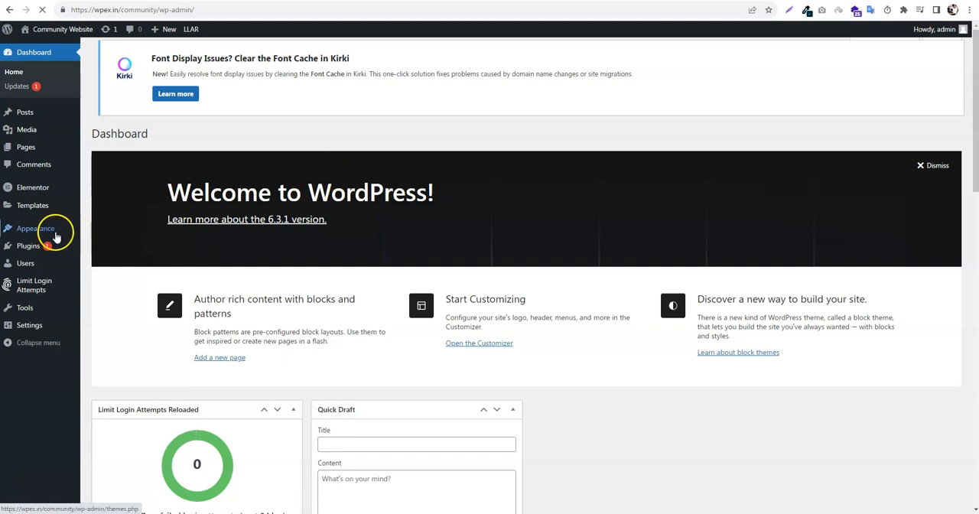
{"action": "left_click", "coordinate": [56, 231]}
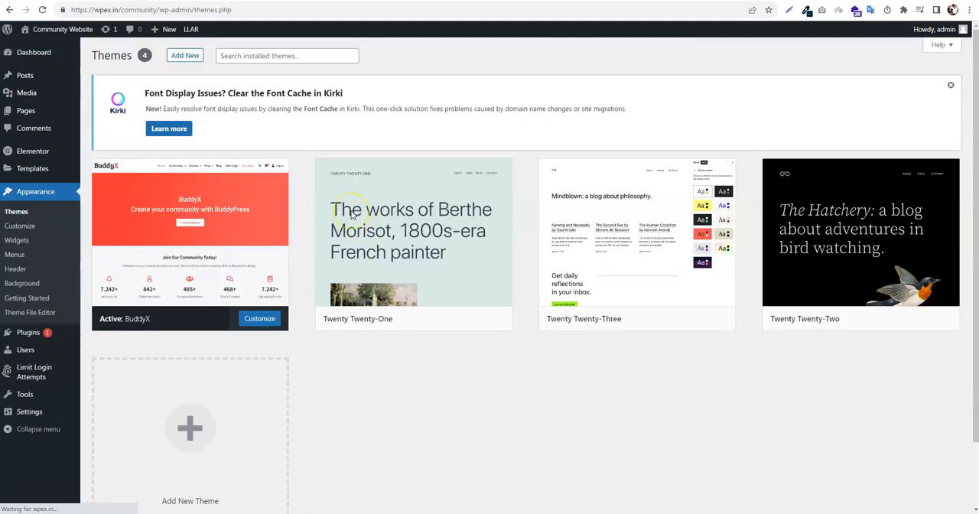
{"action": "mouse_move", "coordinate": [203, 294]}
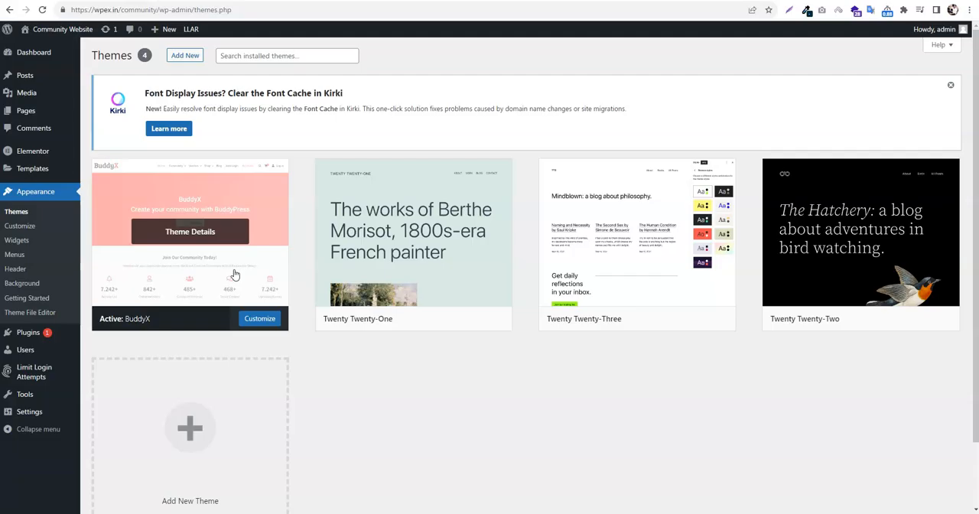
Open the list of installed plugins and look through it
{"action": "left_click", "coordinate": [30, 334]}
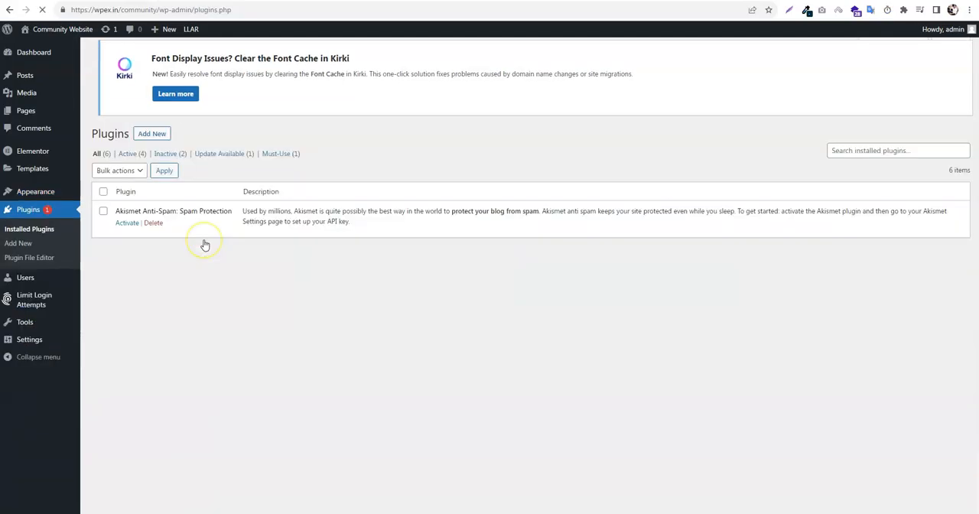
{"action": "scroll", "coordinate": [241, 248], "scroll_direction": "down", "scroll_amount": 1}
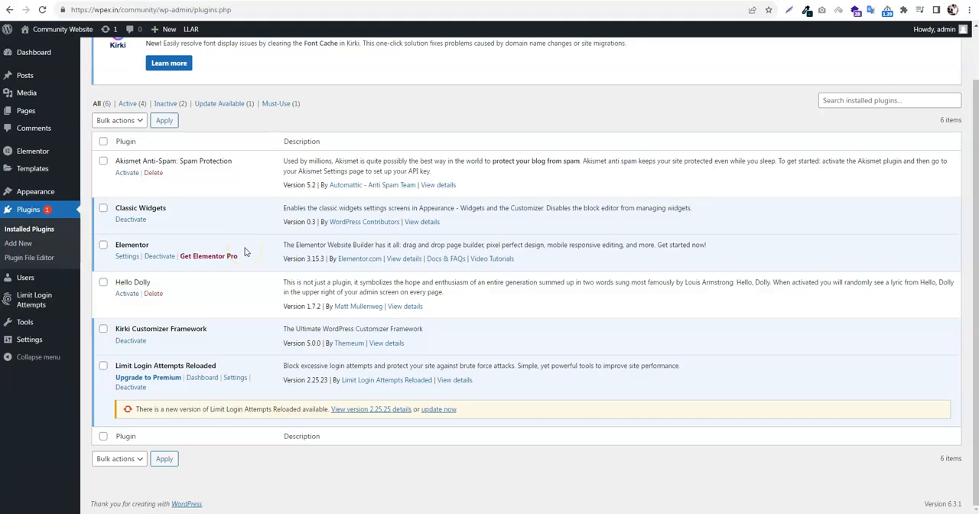
{"action": "scroll", "coordinate": [244, 252], "scroll_direction": "up", "scroll_amount": 1}
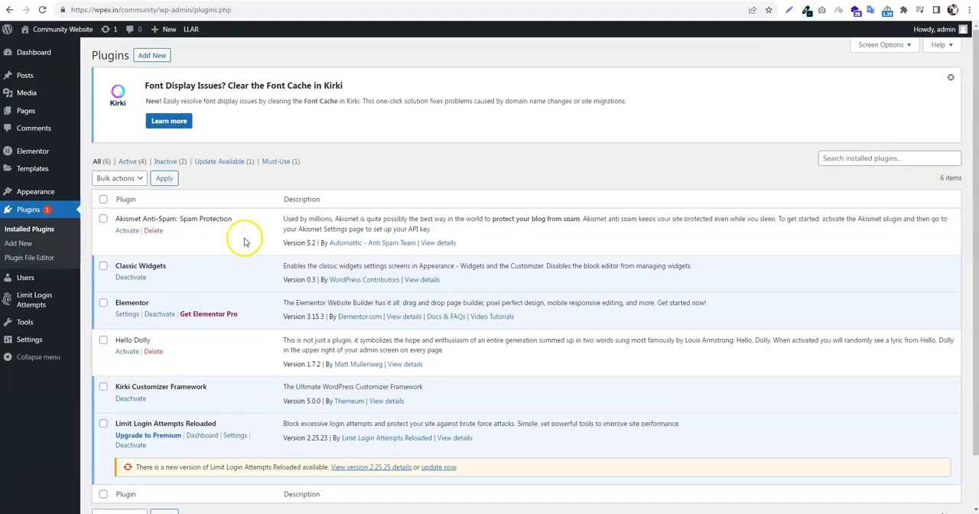
Search the plugin directory for "BuddyPress", then install and activate the BuddyPress plugin
{"action": "left_click", "coordinate": [157, 60]}
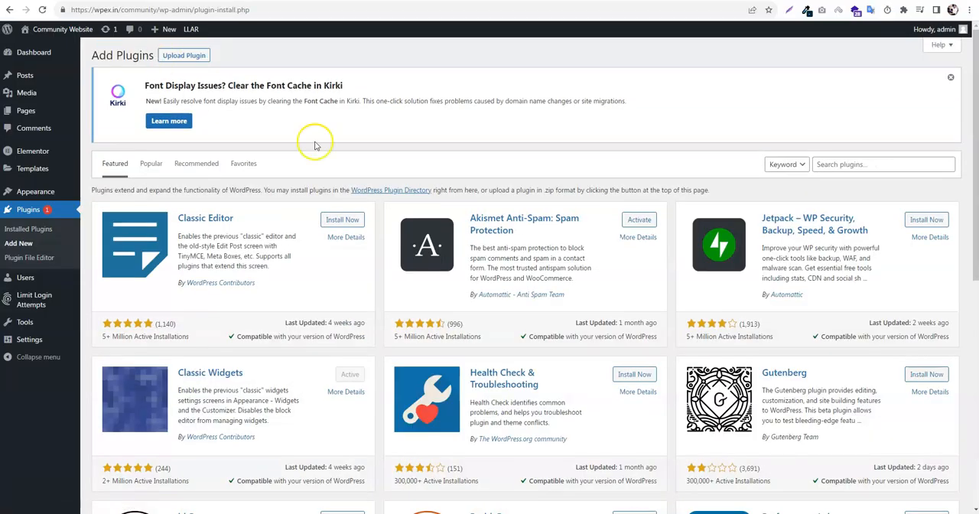
{"action": "left_click", "coordinate": [838, 165]}
{"action": "type", "text": "Buddy"}
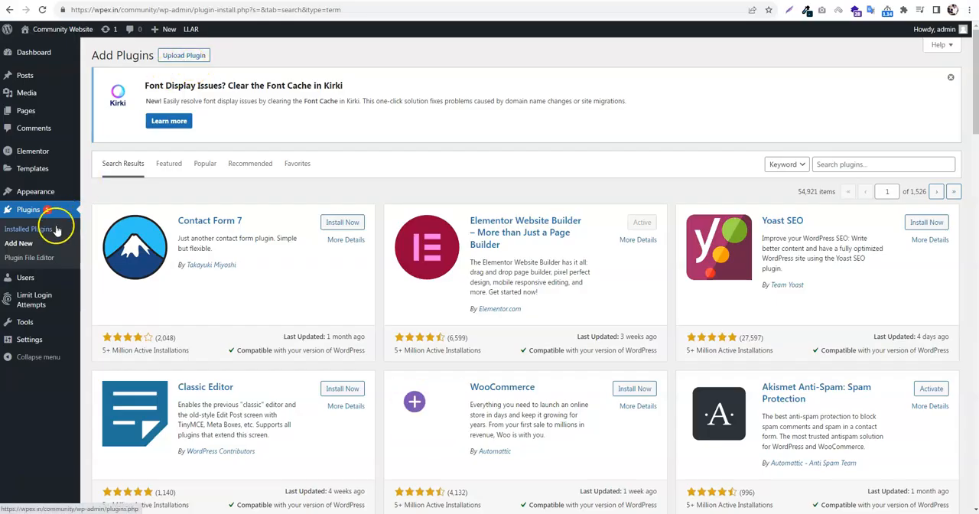
{"action": "left_click", "coordinate": [849, 165]}
{"action": "type", "text": "BuddyPres"}
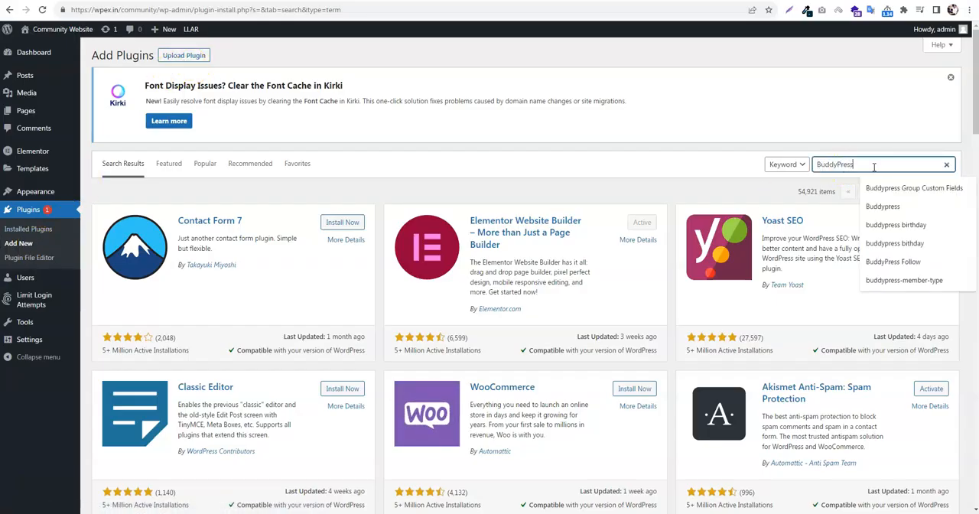
{"action": "type", "text": "s"}
{"action": "key", "text": "Return"}
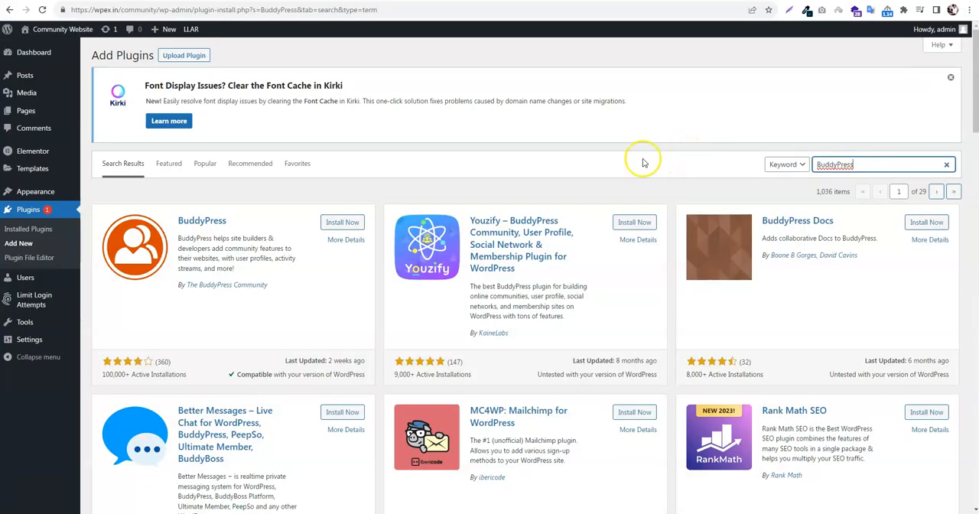
{"action": "left_click", "coordinate": [340, 222]}
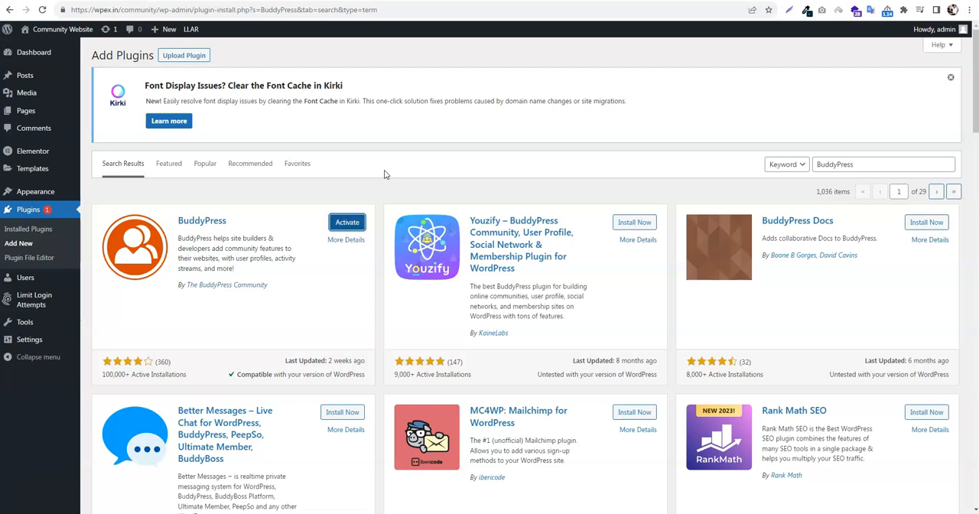
{"action": "left_click", "coordinate": [359, 222]}
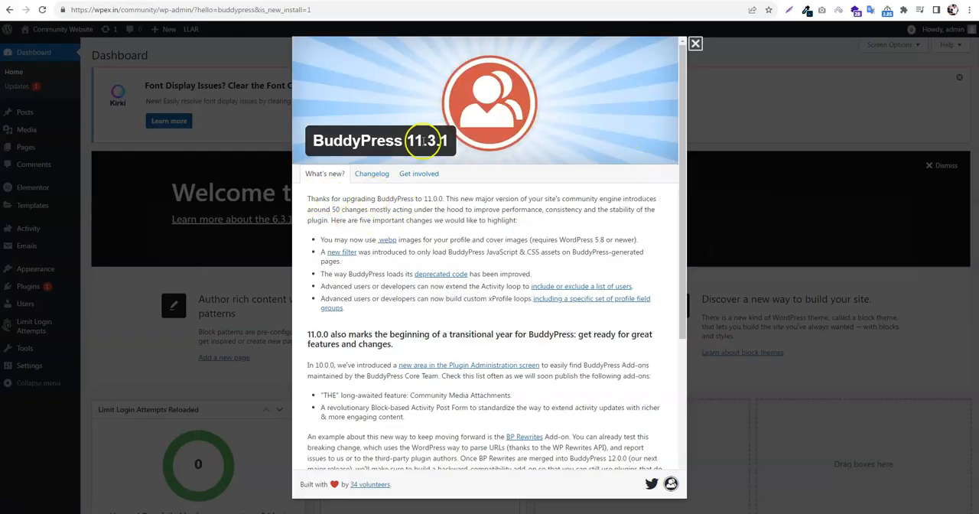
Read through the BuddyPress welcome window and close it
{"action": "scroll", "coordinate": [407, 306], "scroll_direction": "down", "scroll_amount": 5}
{"action": "scroll", "coordinate": [524, 358], "scroll_direction": "down", "scroll_amount": 2}
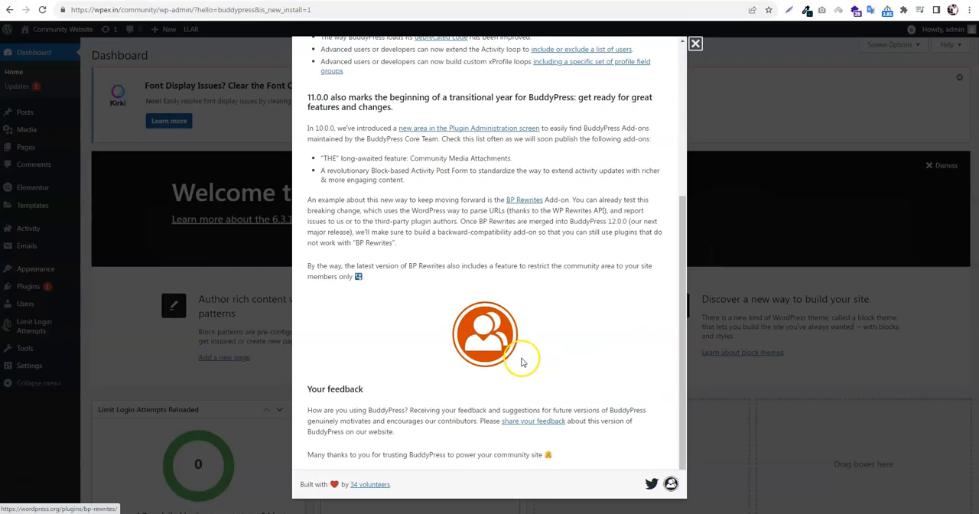
{"action": "scroll", "coordinate": [524, 420], "scroll_direction": "up", "scroll_amount": 6}
{"action": "left_click", "coordinate": [692, 45]}
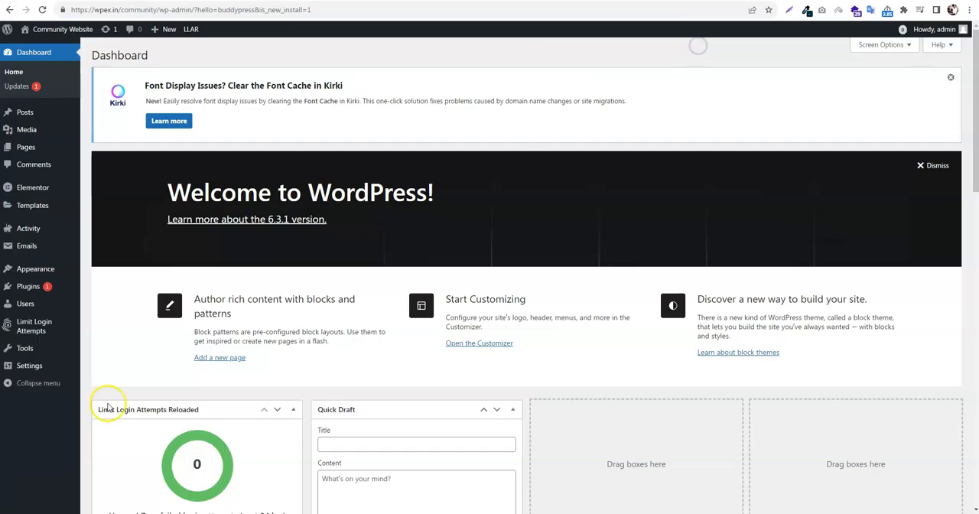
Enable all components in the BuddyPress settings, including Friend Connections, Private Messaging, User Groups and Site Tracking, and save
{"action": "mouse_move", "coordinate": [33, 364]}
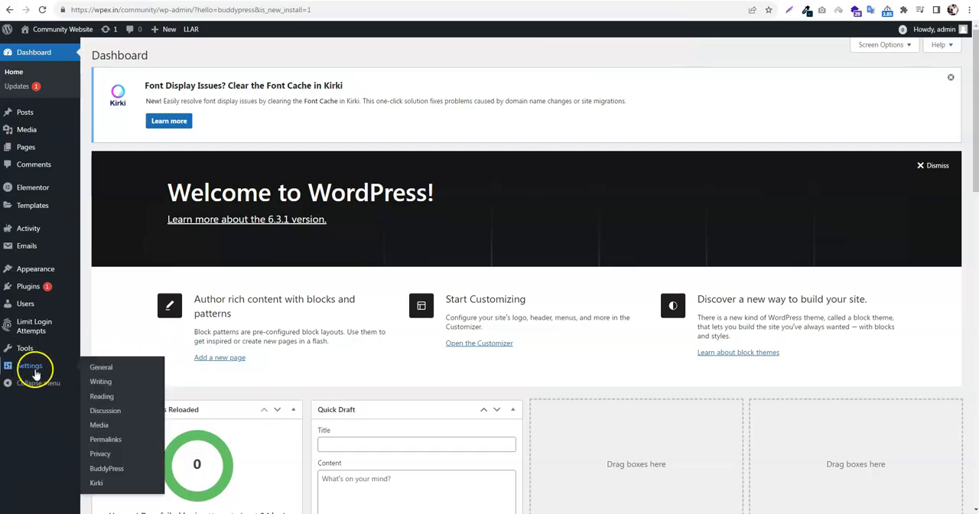
{"action": "left_click", "coordinate": [106, 468]}
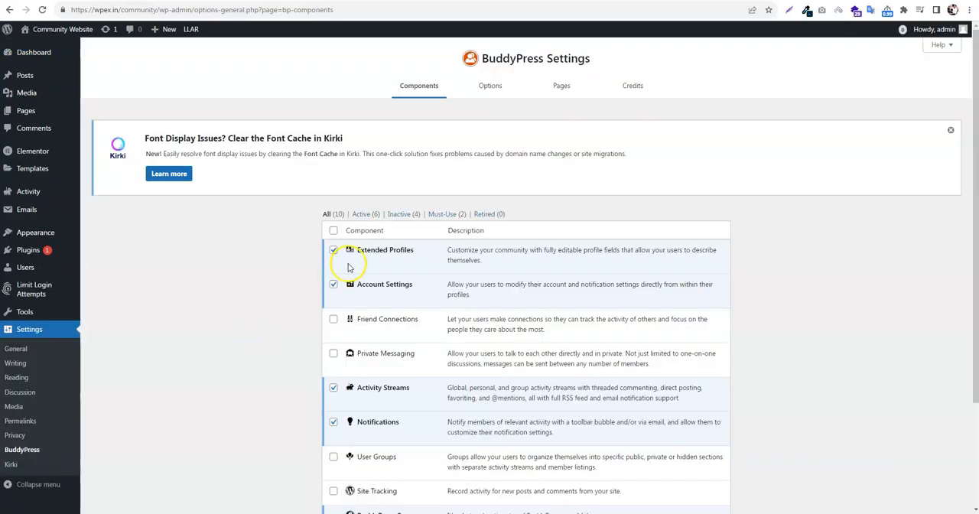
{"action": "scroll", "coordinate": [379, 291], "scroll_direction": "down", "scroll_amount": 1}
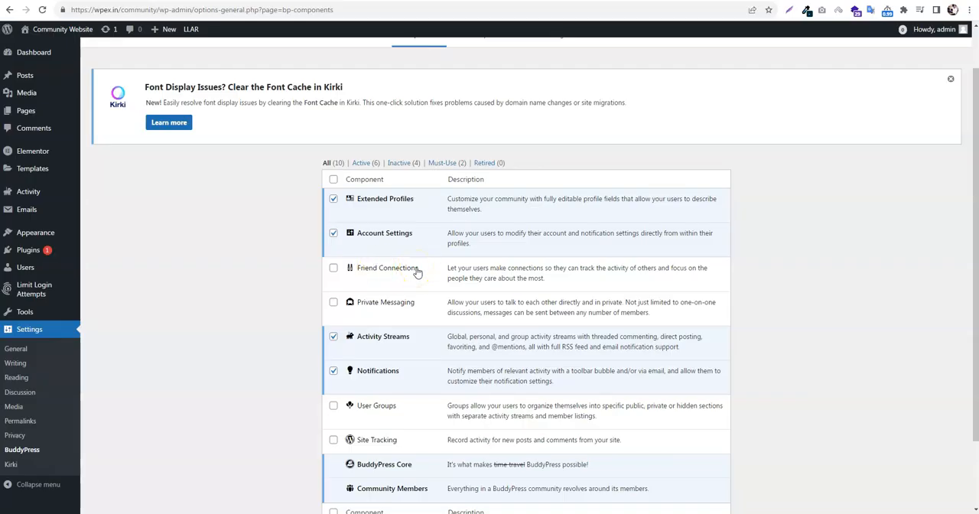
{"action": "scroll", "coordinate": [417, 273], "scroll_direction": "down", "scroll_amount": 1}
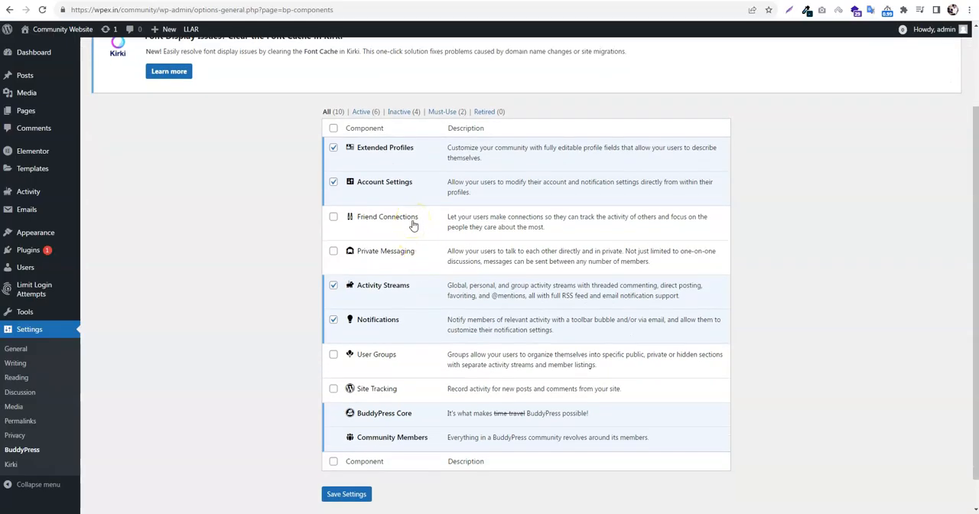
{"action": "left_click", "coordinate": [333, 462]}
{"action": "left_click", "coordinate": [356, 495]}
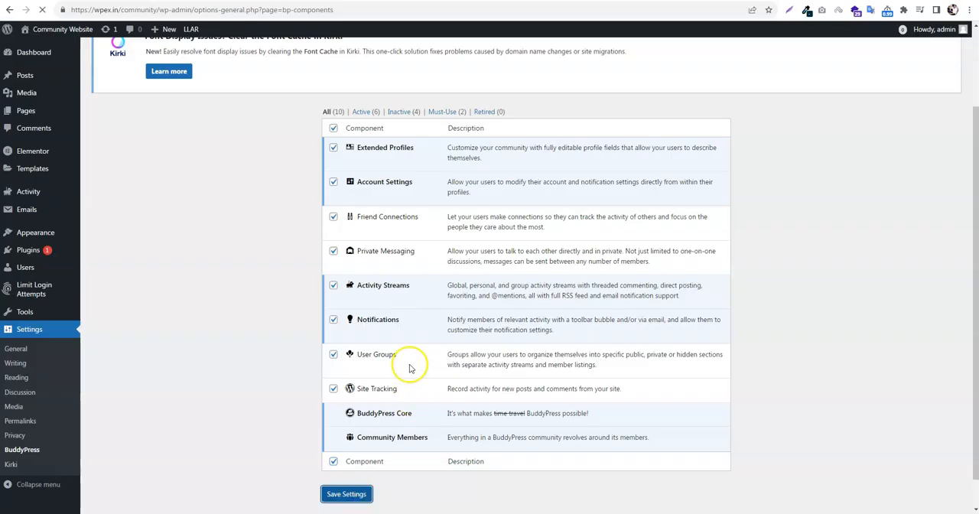
Review the saved list of BuddyPress components and go back to the themes page
{"action": "scroll", "coordinate": [341, 377], "scroll_direction": "down", "scroll_amount": 4}
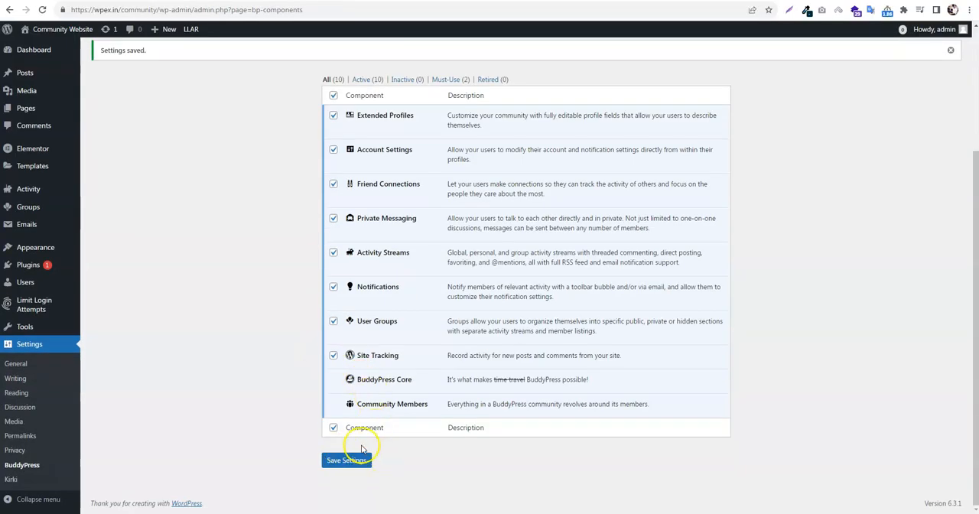
{"action": "scroll", "coordinate": [403, 184], "scroll_direction": "up", "scroll_amount": 1}
{"action": "scroll", "coordinate": [390, 229], "scroll_direction": "down", "scroll_amount": 1}
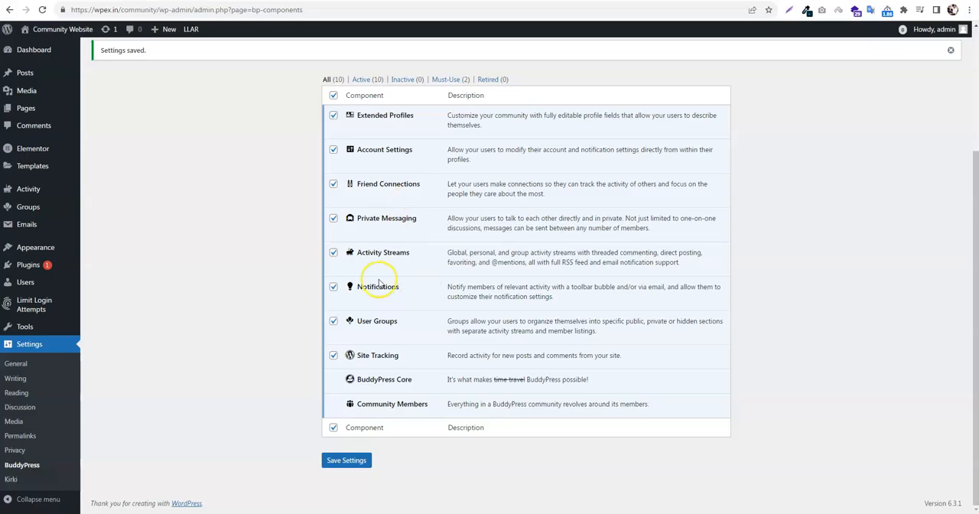
{"action": "scroll", "coordinate": [386, 295], "scroll_direction": "up", "scroll_amount": 1}
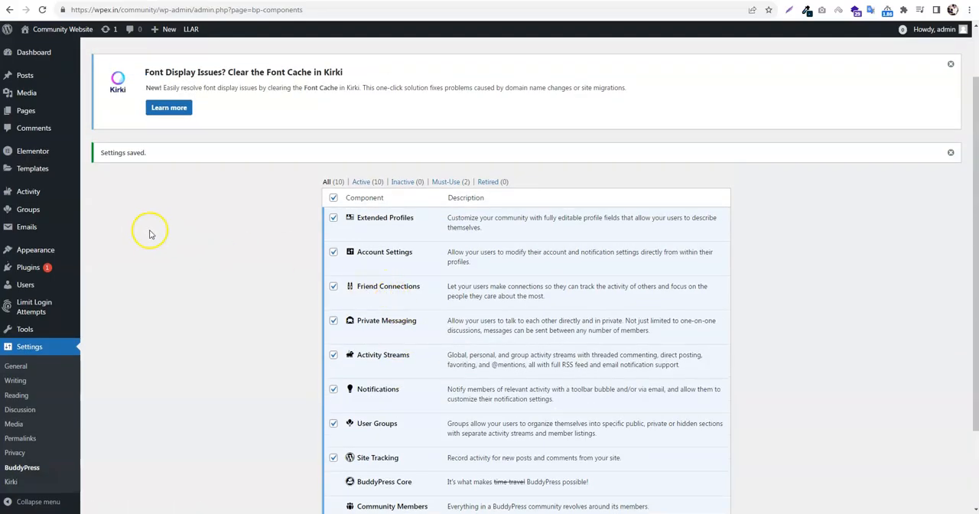
{"action": "scroll", "coordinate": [150, 234], "scroll_direction": "up", "scroll_amount": 1}
{"action": "mouse_move", "coordinate": [49, 246]}
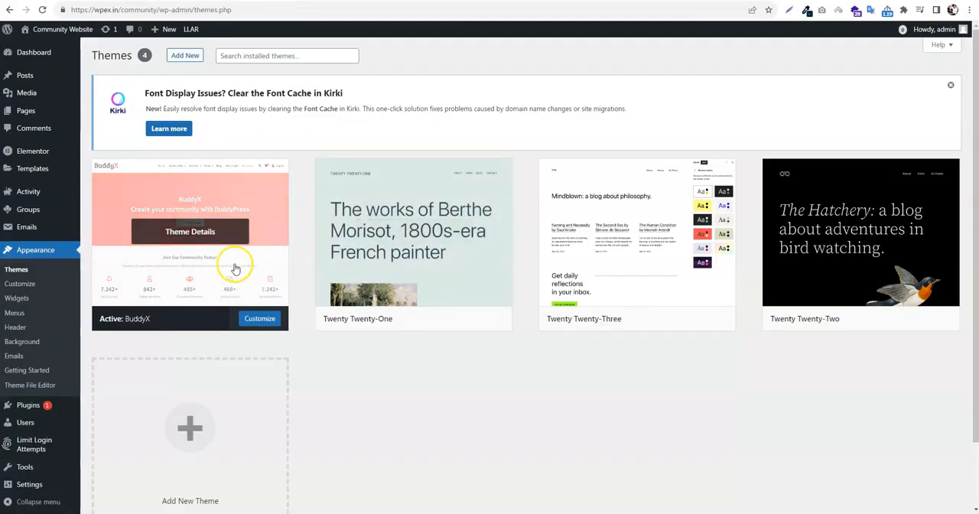
Look over the BuddyPress pages for Activity, Groups and Members in the page list, and open the theme Customizer
{"action": "left_click", "coordinate": [26, 113]}
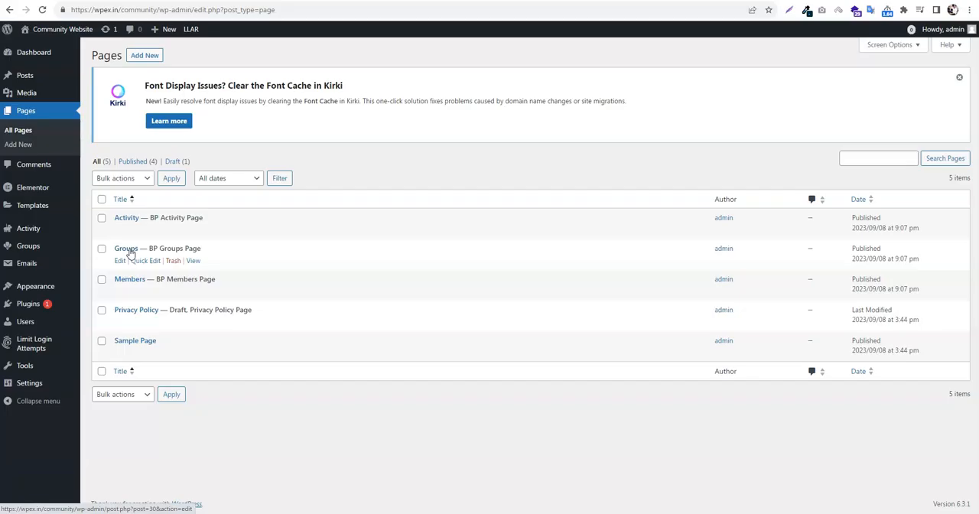
{"action": "left_click", "coordinate": [130, 281]}
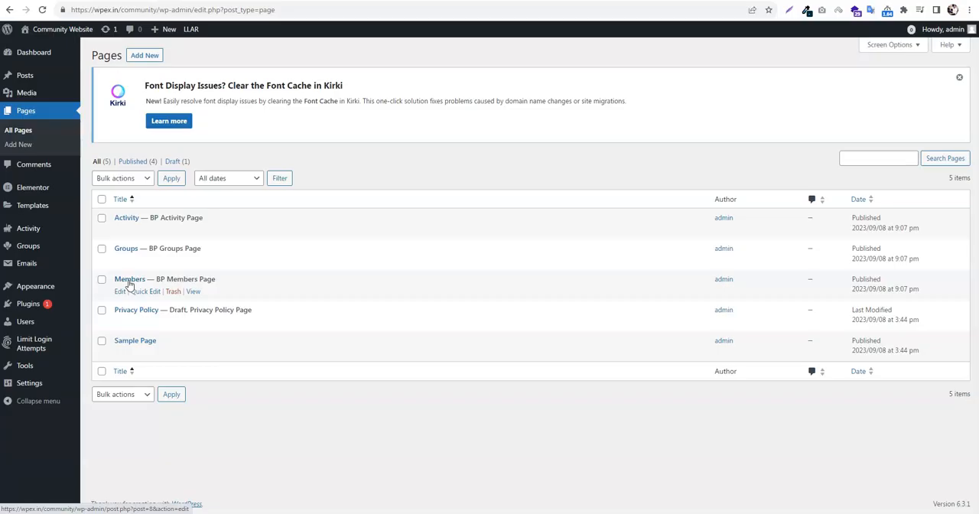
{"action": "left_click", "coordinate": [130, 282]}
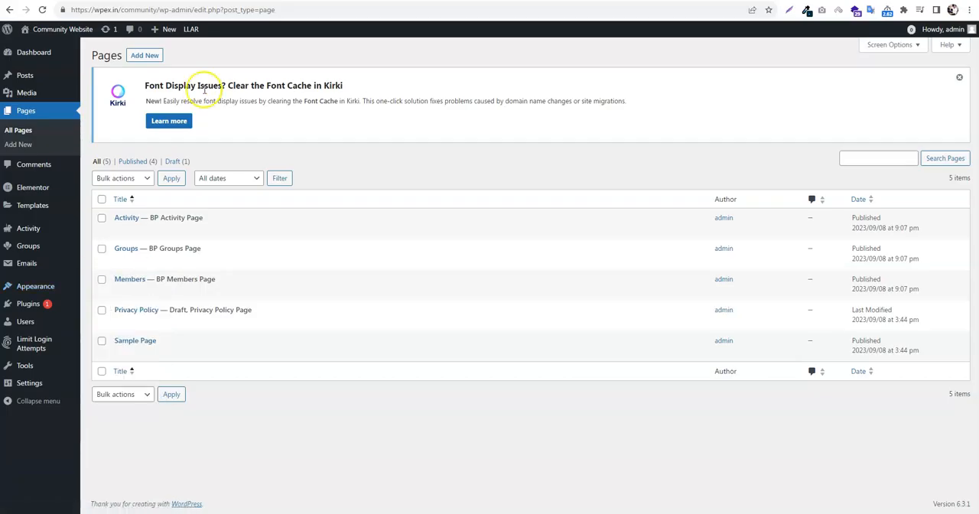
{"action": "mouse_move", "coordinate": [61, 284]}
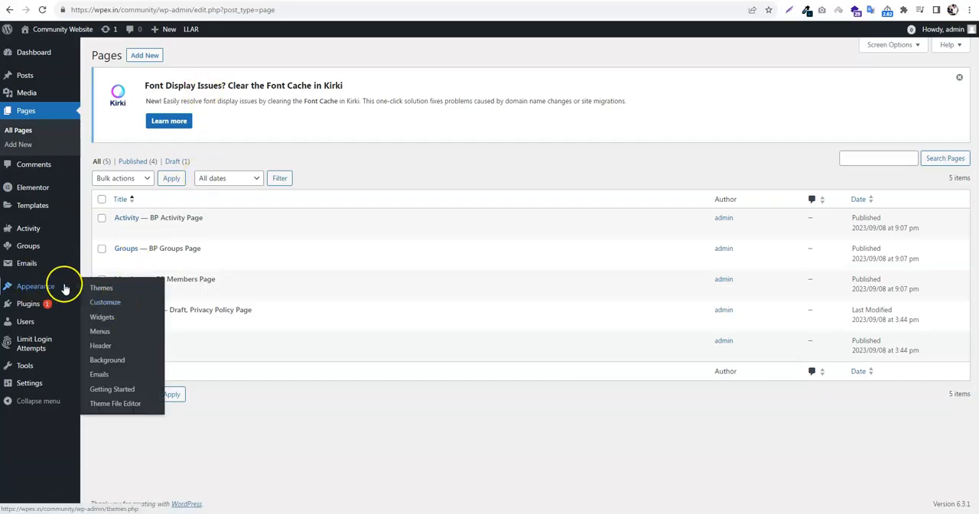
{"action": "left_click", "coordinate": [108, 304]}
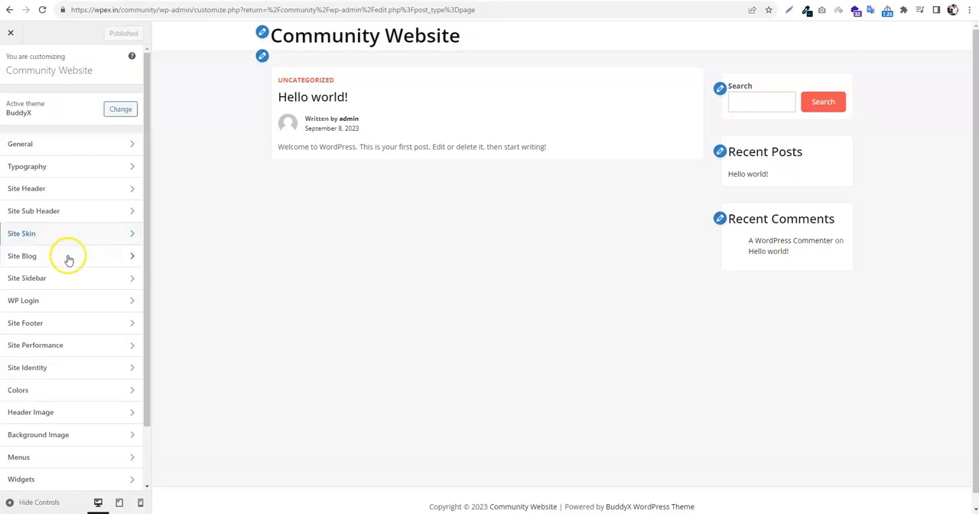
Set the maximum content width in the General site layout settings to 1200px
{"action": "scroll", "coordinate": [80, 255], "scroll_direction": "down", "scroll_amount": 2}
{"action": "scroll", "coordinate": [80, 255], "scroll_direction": "up", "scroll_amount": 2}
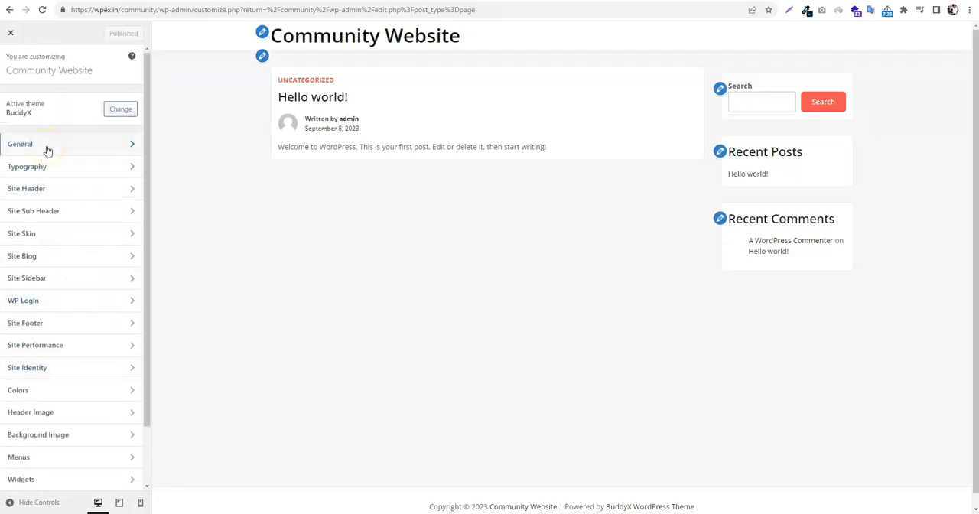
{"action": "left_click", "coordinate": [46, 146]}
{"action": "left_click", "coordinate": [42, 96]}
{"action": "left_click", "coordinate": [25, 218]}
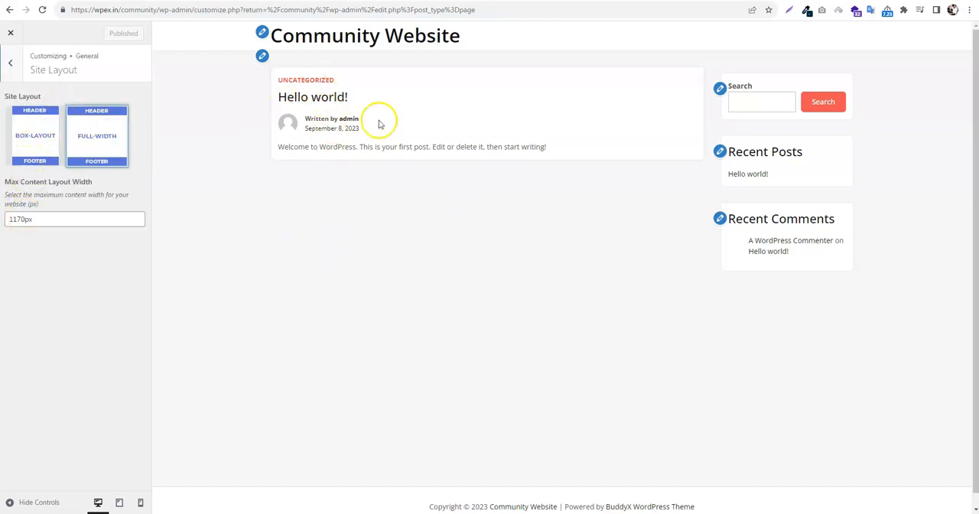
{"action": "left_click", "coordinate": [19, 218]}
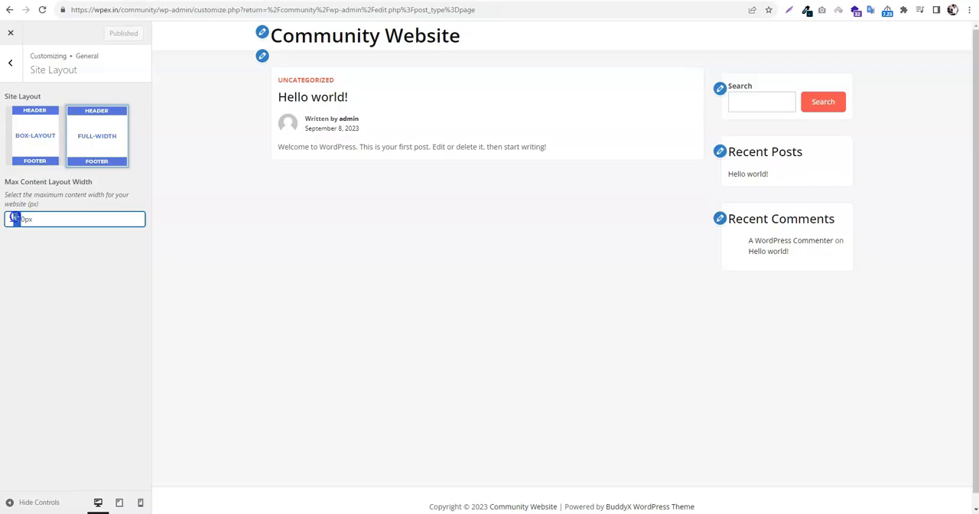
{"action": "type", "text": "20"}
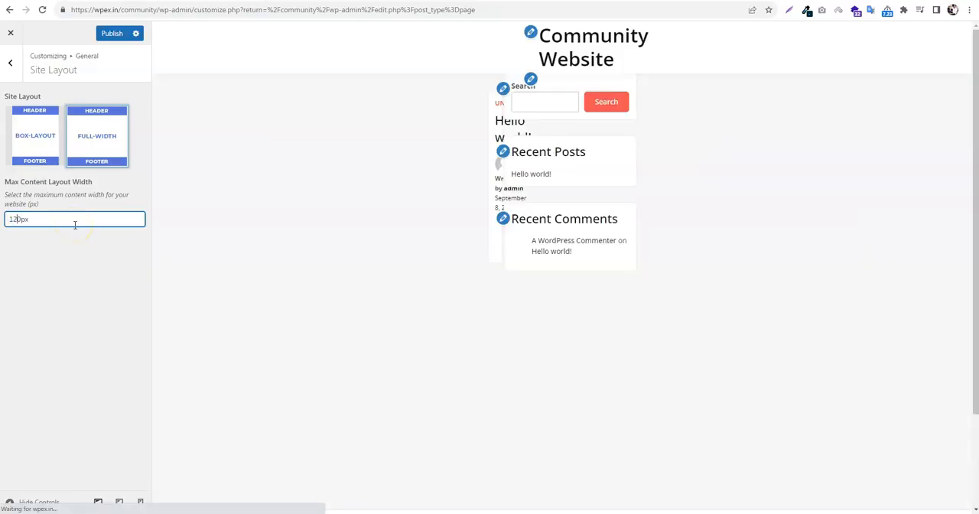
{"action": "left_click", "coordinate": [15, 73]}
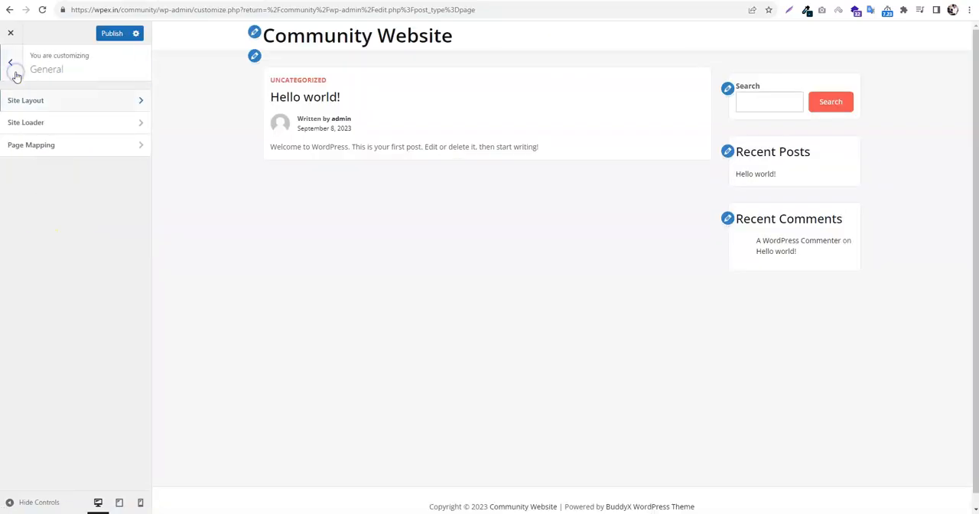
Enable the site loader, adjust its background color, and publish the General changes
{"action": "left_click", "coordinate": [15, 122]}
{"action": "left_click", "coordinate": [43, 117]}
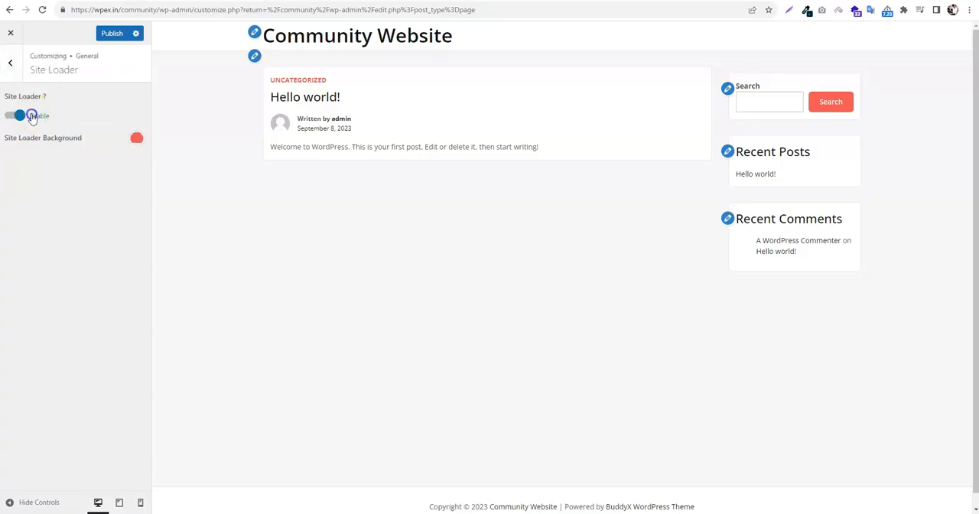
{"action": "left_click", "coordinate": [135, 140]}
{"action": "left_click_drag", "start_coordinate": [112, 204], "coordinate": [10, 195]}
{"action": "left_click", "coordinate": [13, 65]}
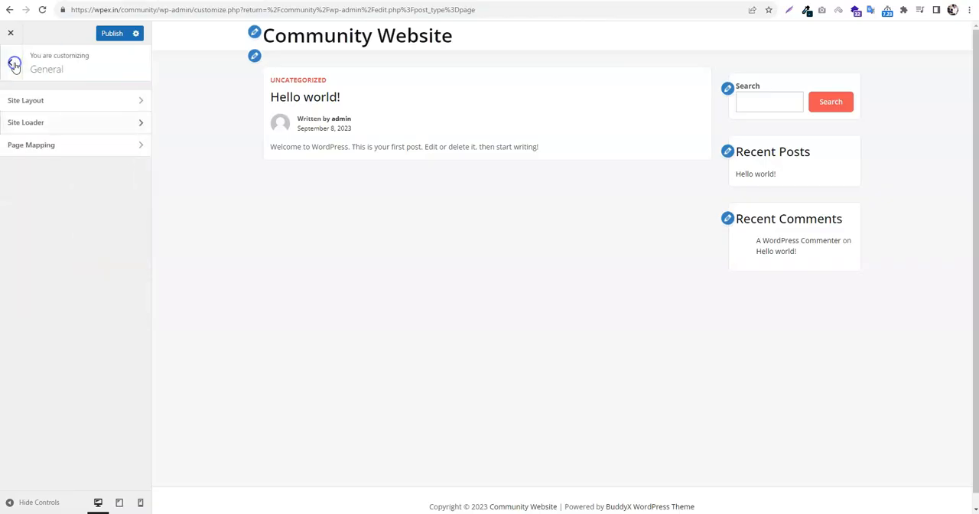
{"action": "left_click", "coordinate": [15, 69]}
{"action": "left_click", "coordinate": [110, 33]}
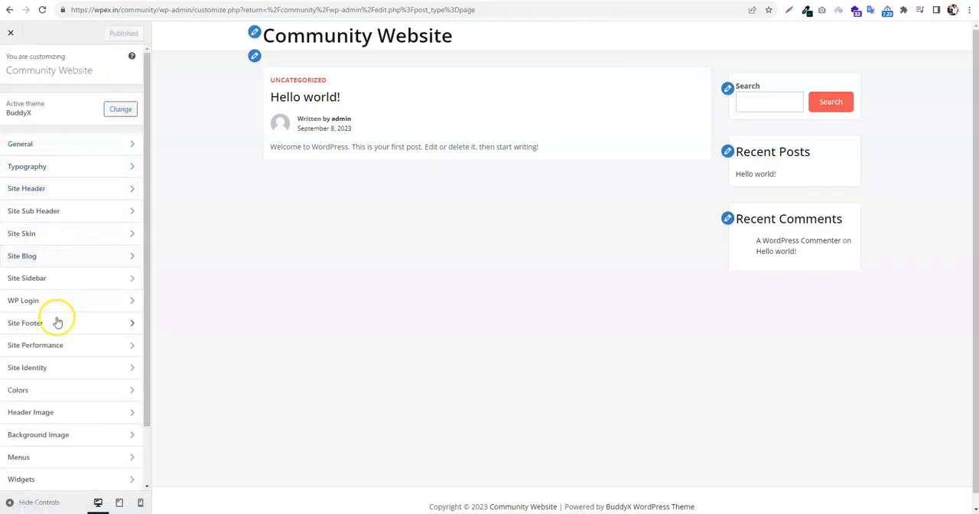
Upload the PK Heating image named screenshot from Downloads and set it as the site logo without cropping
{"action": "left_click", "coordinate": [59, 367]}
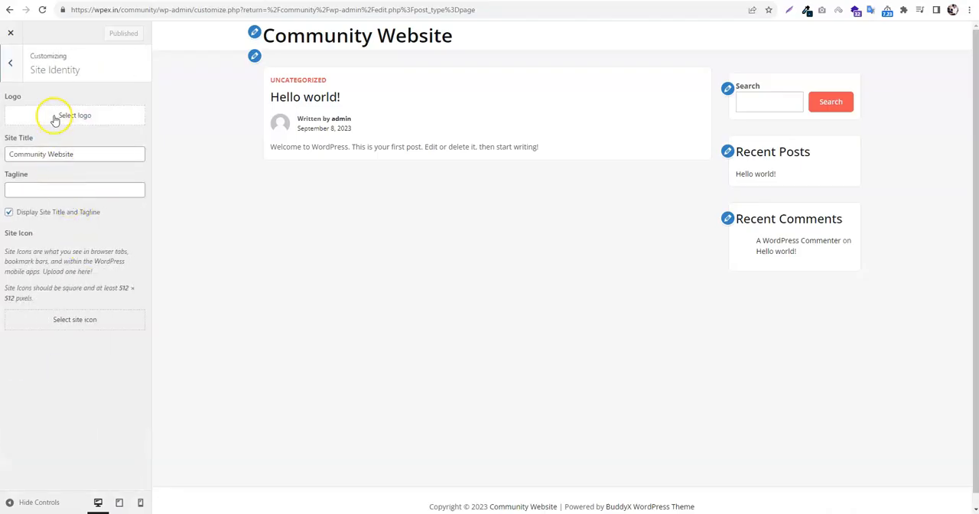
{"action": "left_click", "coordinate": [54, 120]}
{"action": "left_click", "coordinate": [485, 248]}
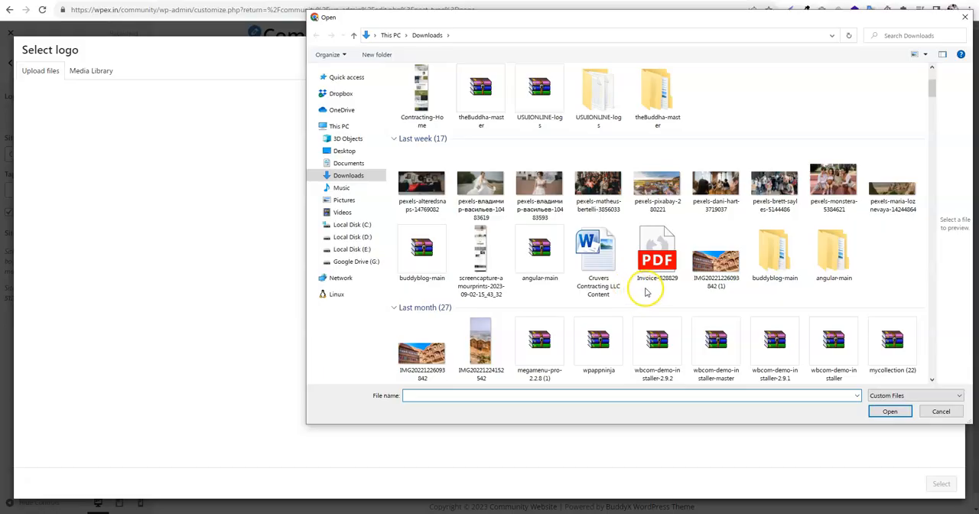
{"action": "scroll", "coordinate": [634, 291], "scroll_direction": "down", "scroll_amount": 5}
{"action": "scroll", "coordinate": [647, 300], "scroll_direction": "down", "scroll_amount": 10}
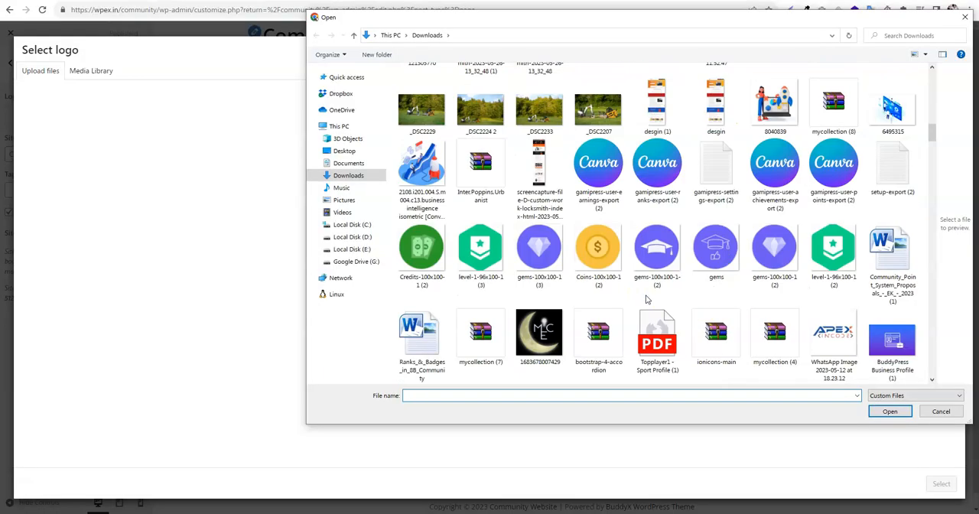
{"action": "scroll", "coordinate": [757, 300], "scroll_direction": "down", "scroll_amount": 6}
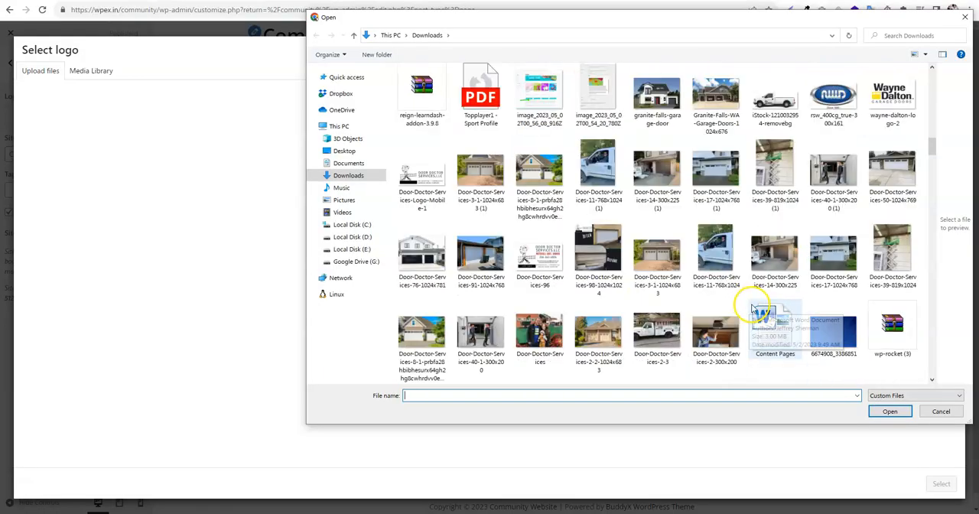
{"action": "scroll", "coordinate": [782, 291], "scroll_direction": "down", "scroll_amount": 3}
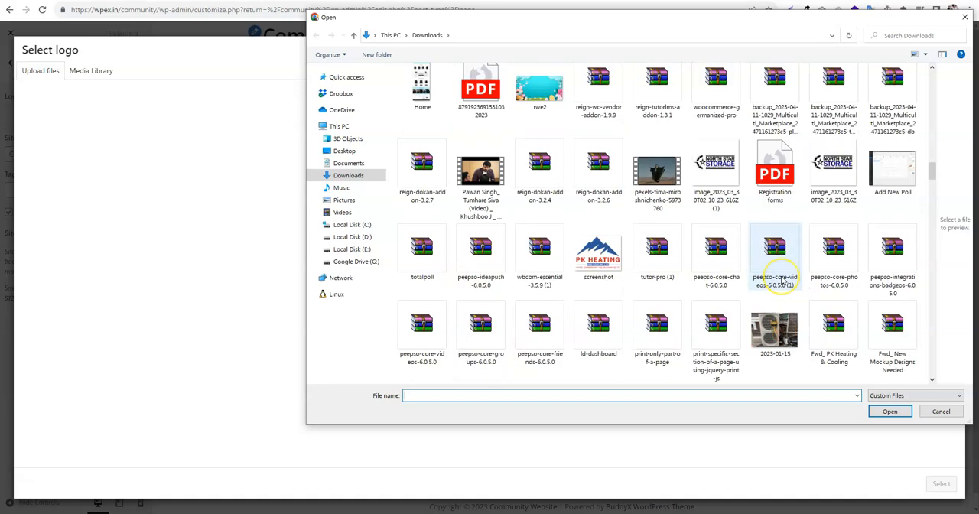
{"action": "scroll", "coordinate": [695, 294], "scroll_direction": "down", "scroll_amount": 3}
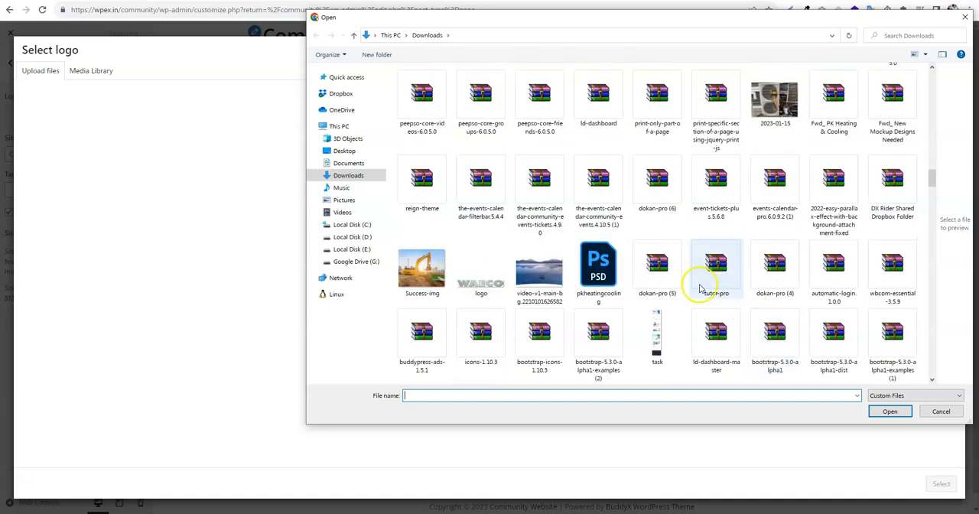
{"action": "scroll", "coordinate": [688, 283], "scroll_direction": "up", "scroll_amount": 2}
{"action": "left_click", "coordinate": [609, 194]}
{"action": "left_click", "coordinate": [889, 410]}
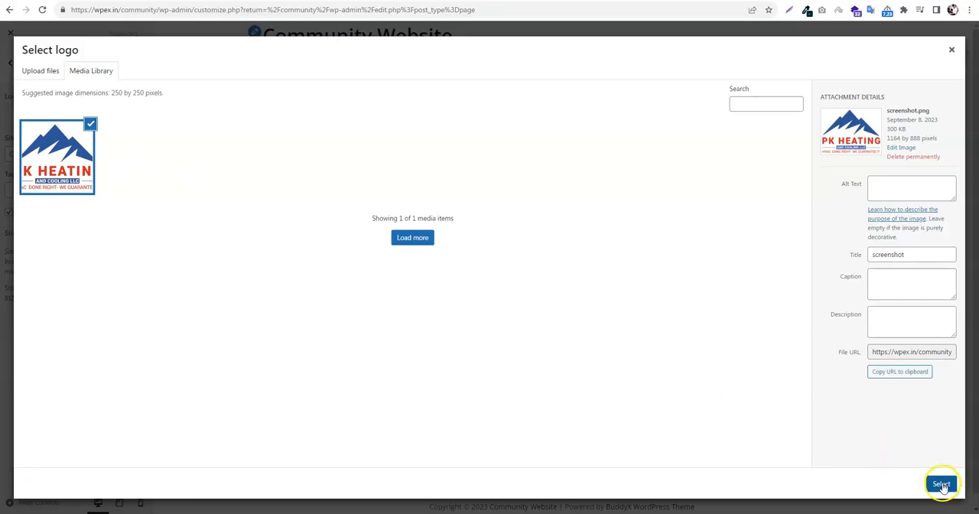
{"action": "left_click", "coordinate": [940, 483]}
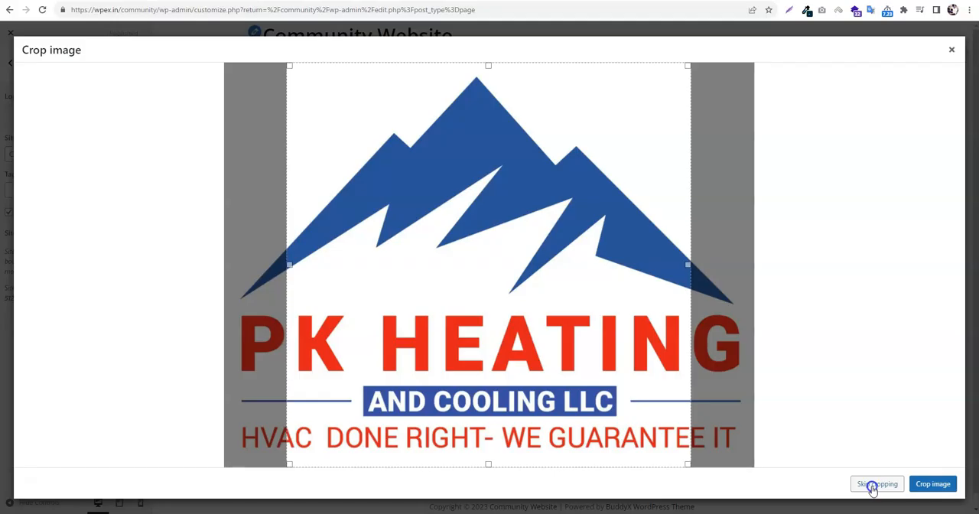
{"action": "left_click", "coordinate": [873, 485]}
Turn off the display of the site title and tagline, and publish the site identity changes
{"action": "left_click", "coordinate": [8, 320]}
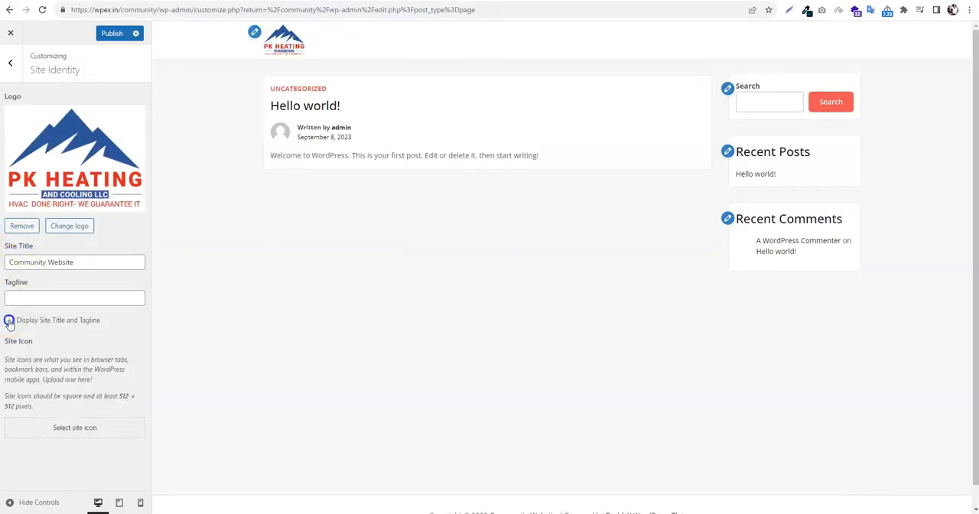
{"action": "left_click", "coordinate": [108, 34]}
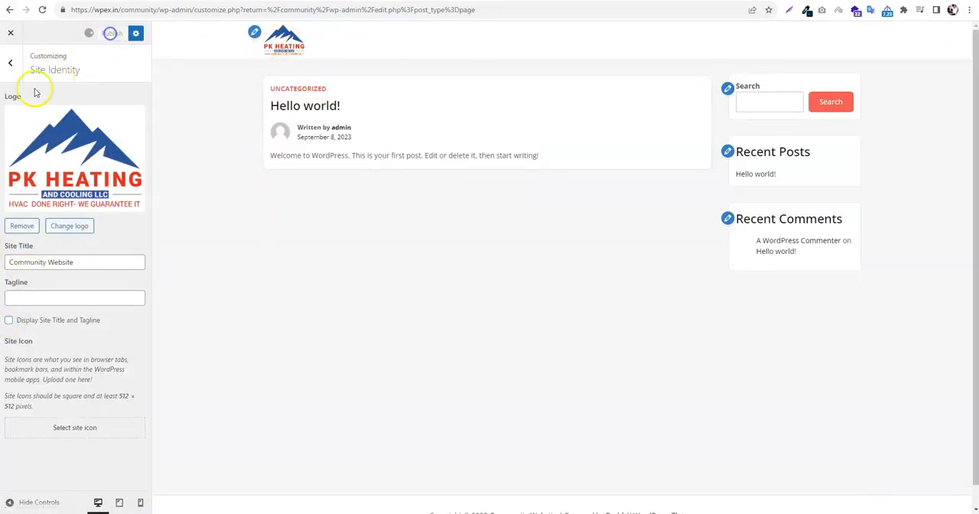
{"action": "left_click", "coordinate": [9, 71]}
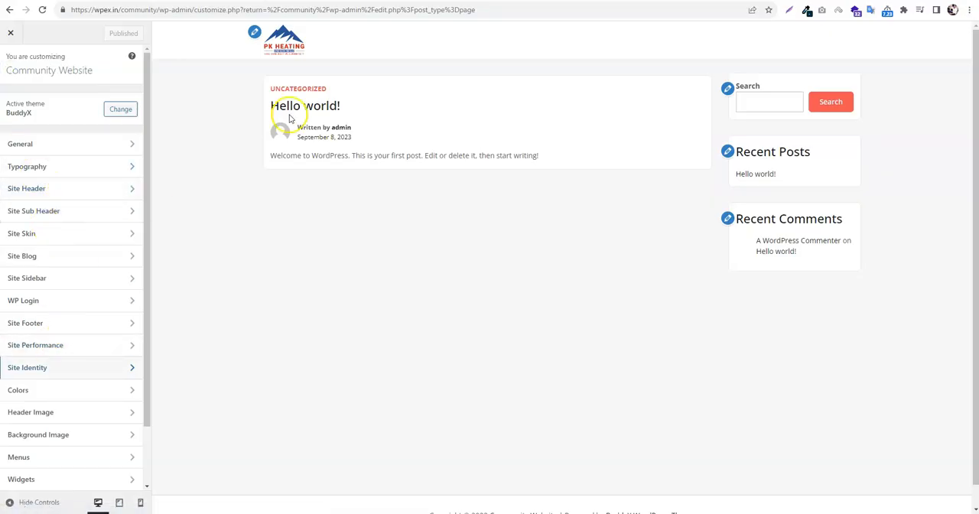
Review the typography settings for the site title and tagline, including the available font families
{"action": "left_click", "coordinate": [58, 166]}
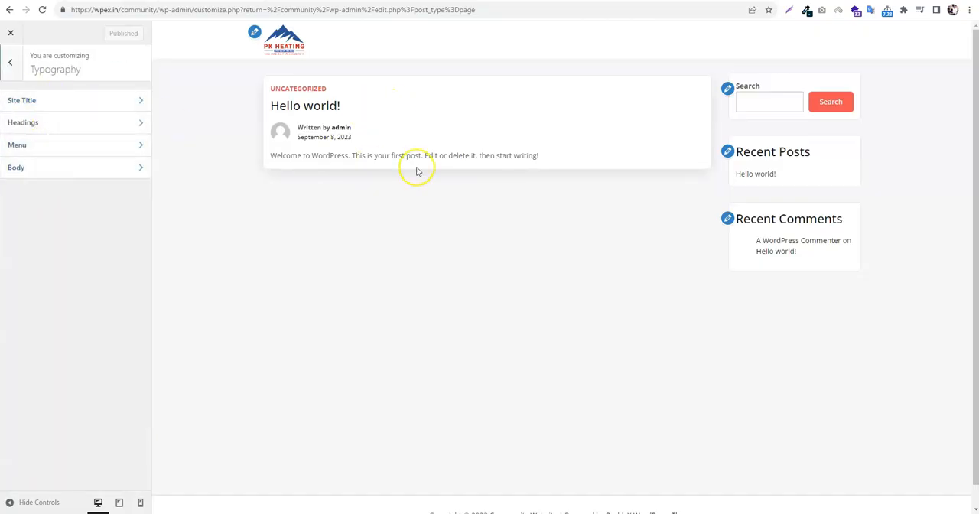
{"action": "left_click", "coordinate": [69, 101]}
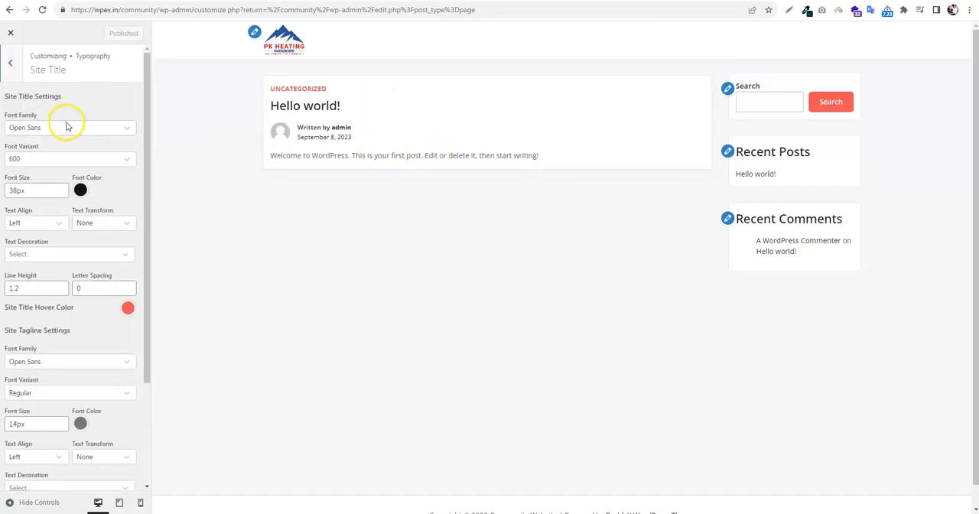
{"action": "left_click", "coordinate": [66, 127]}
{"action": "scroll", "coordinate": [92, 196], "scroll_direction": "up", "scroll_amount": 15}
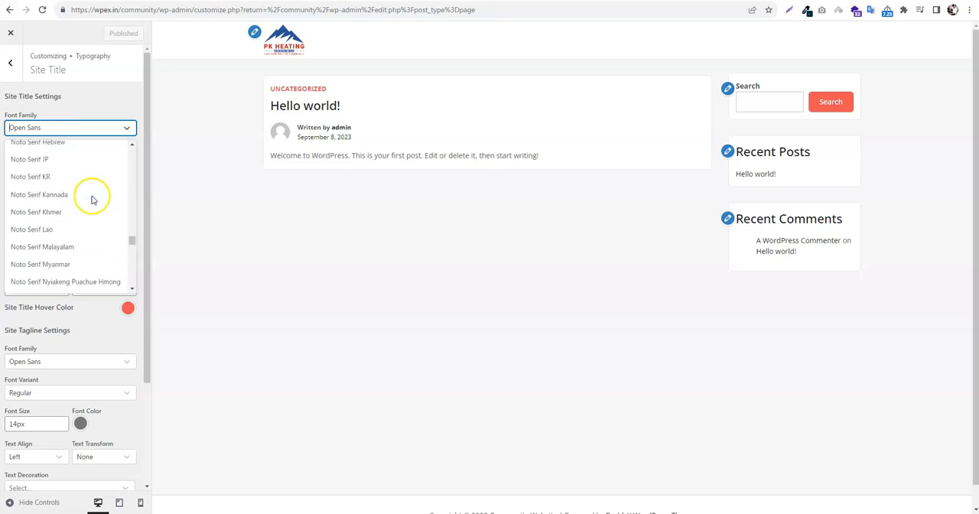
{"action": "left_click_drag", "start_coordinate": [130, 236], "coordinate": [130, 147]}
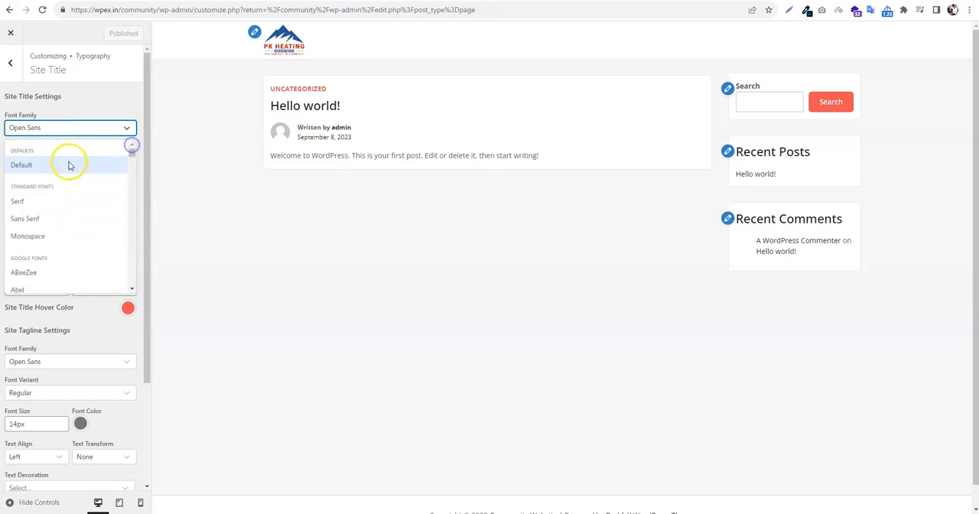
{"action": "left_click", "coordinate": [96, 70]}
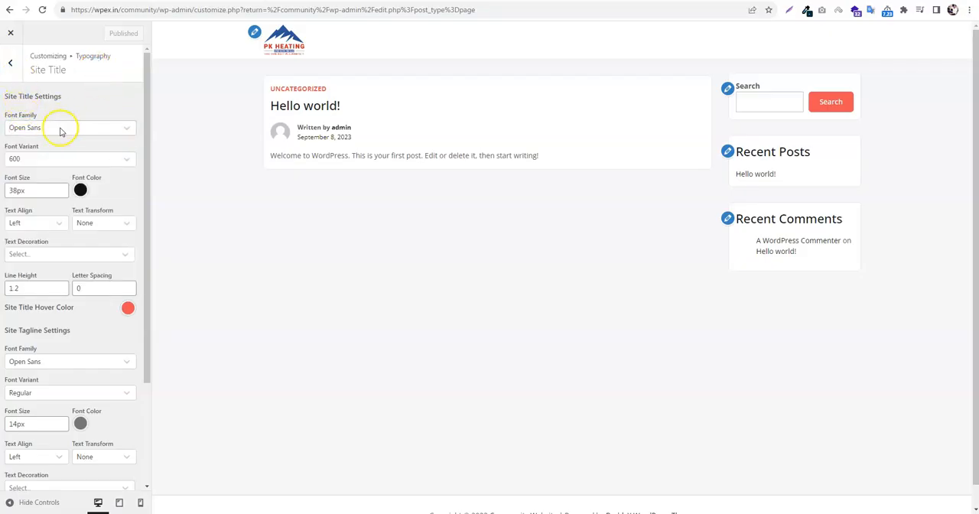
{"action": "scroll", "coordinate": [77, 192], "scroll_direction": "down", "scroll_amount": 3}
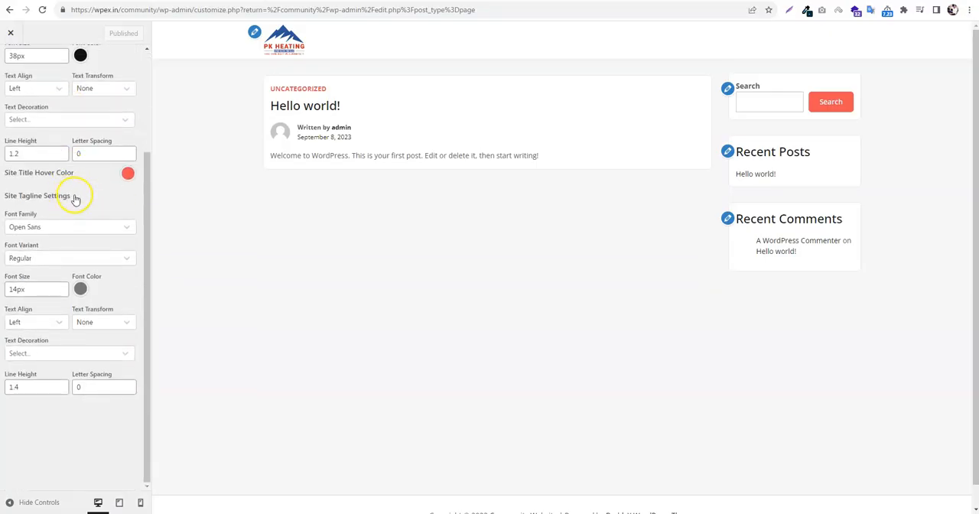
{"action": "scroll", "coordinate": [75, 199], "scroll_direction": "up", "scroll_amount": 3}
{"action": "left_click", "coordinate": [11, 65]}
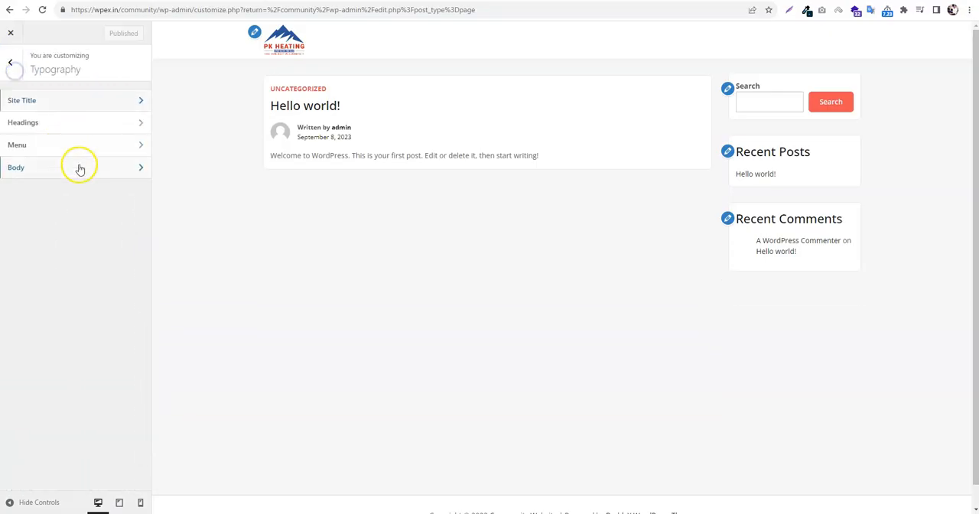
Look over the heading typography and the site header options, and close the Customizer
{"action": "left_click", "coordinate": [48, 127]}
{"action": "scroll", "coordinate": [54, 168], "scroll_direction": "down", "scroll_amount": 1}
{"action": "scroll", "coordinate": [31, 107], "scroll_direction": "up", "scroll_amount": 1}
{"action": "left_click", "coordinate": [10, 64]}
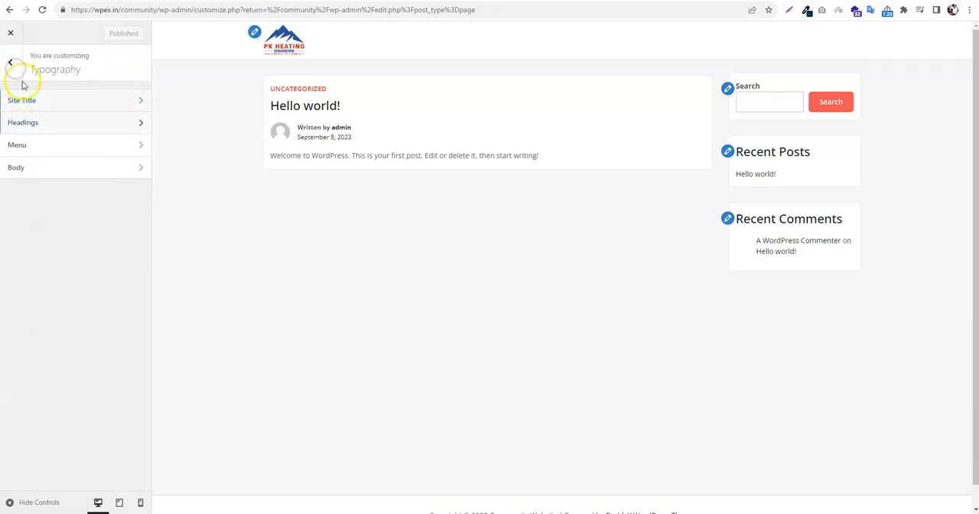
{"action": "left_click", "coordinate": [13, 70]}
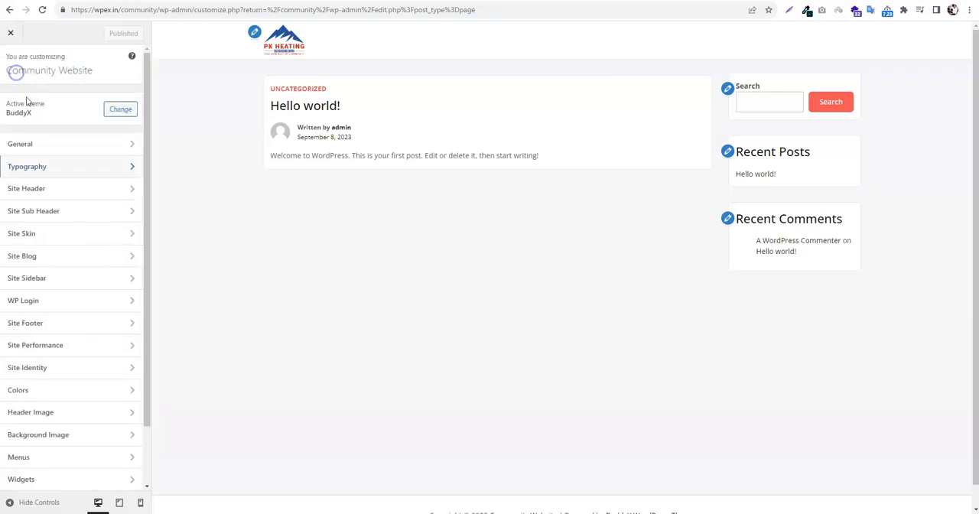
{"action": "left_click", "coordinate": [61, 191]}
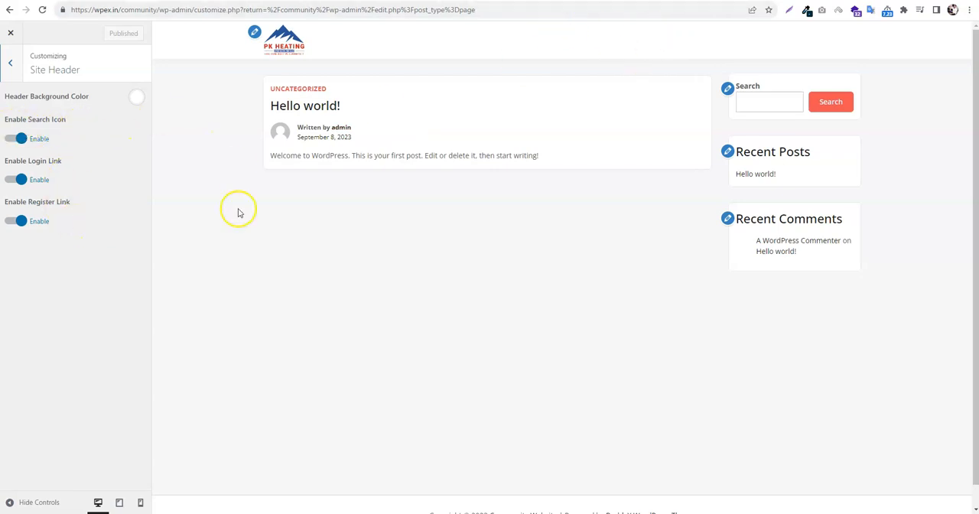
{"action": "left_click", "coordinate": [10, 33]}
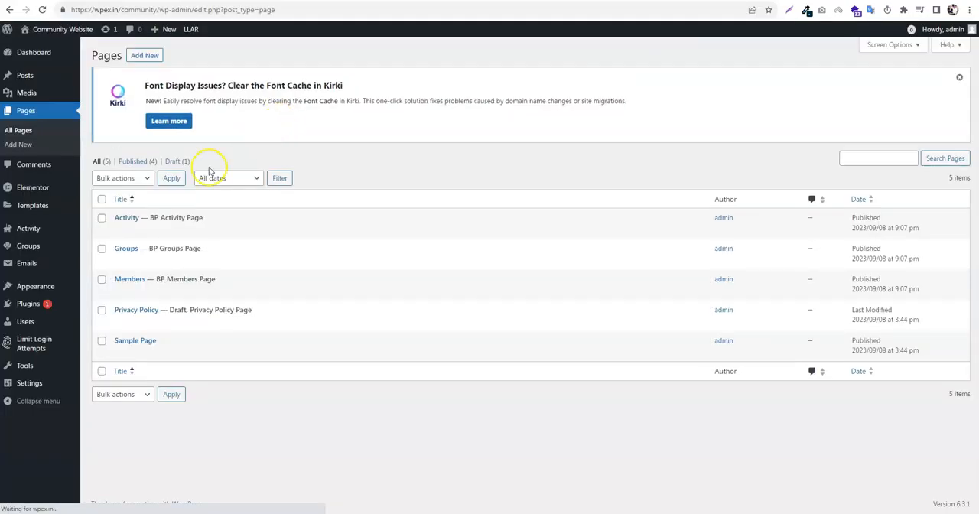
Create a new navigation menu named Main Menu and assign it to the Primary display location
{"action": "mouse_move", "coordinate": [47, 286]}
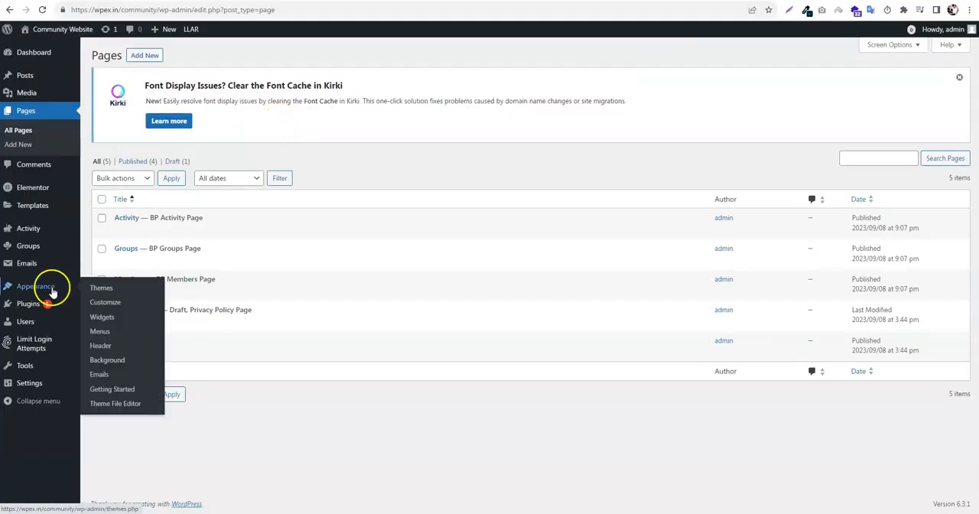
{"action": "left_click", "coordinate": [118, 331]}
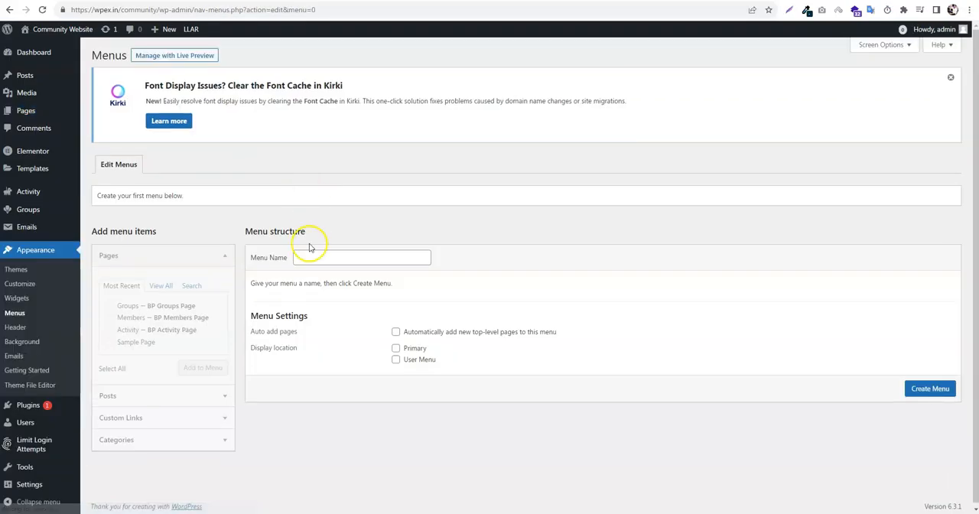
{"action": "left_click", "coordinate": [318, 259]}
{"action": "left_click", "coordinate": [366, 282]}
{"action": "left_click", "coordinate": [413, 349]}
{"action": "left_click", "coordinate": [923, 390]}
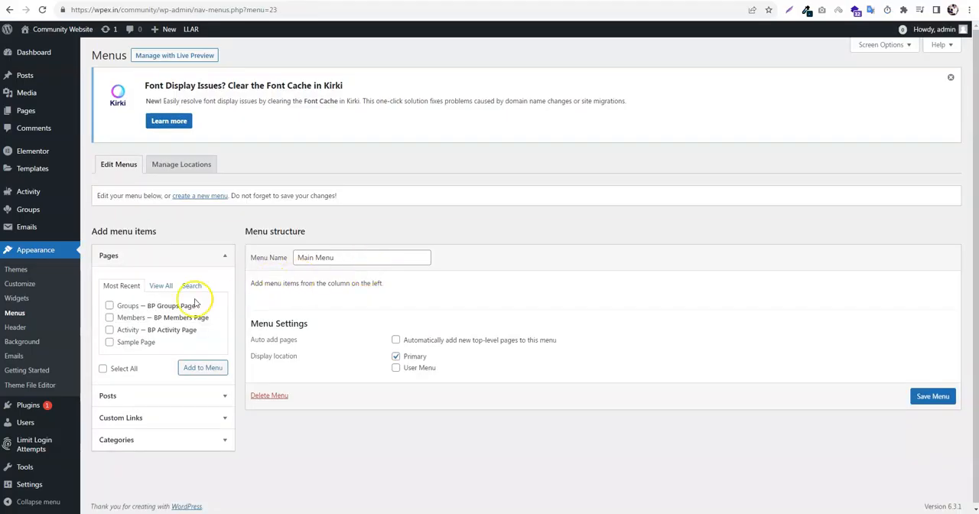
Add the Activity, Members and Groups pages to Main Menu in that order, and save the menu
{"action": "left_click", "coordinate": [127, 305]}
{"action": "left_click", "coordinate": [127, 318]}
{"action": "left_click", "coordinate": [140, 334]}
{"action": "left_click", "coordinate": [200, 367]}
{"action": "scroll", "coordinate": [477, 323], "scroll_direction": "down", "scroll_amount": 1}
{"action": "left_click_drag", "start_coordinate": [306, 321], "coordinate": [370, 320]}
{"action": "left_click", "coordinate": [933, 459]}
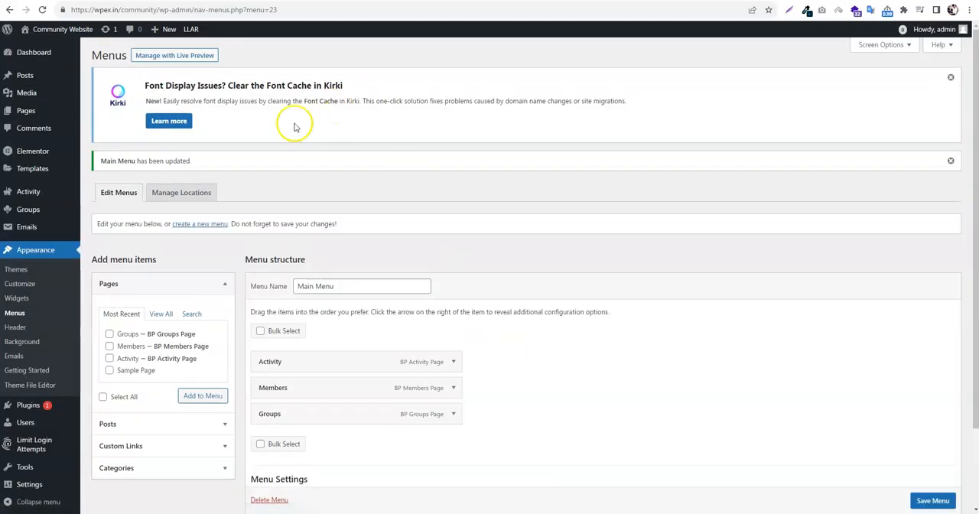
Open the site's front end in a new tab to check the header menu, and return to the menu settings
{"action": "right_click", "coordinate": [48, 47]}
{"action": "left_click", "coordinate": [63, 53]}
{"action": "key", "text": "ctrl+Tab"}
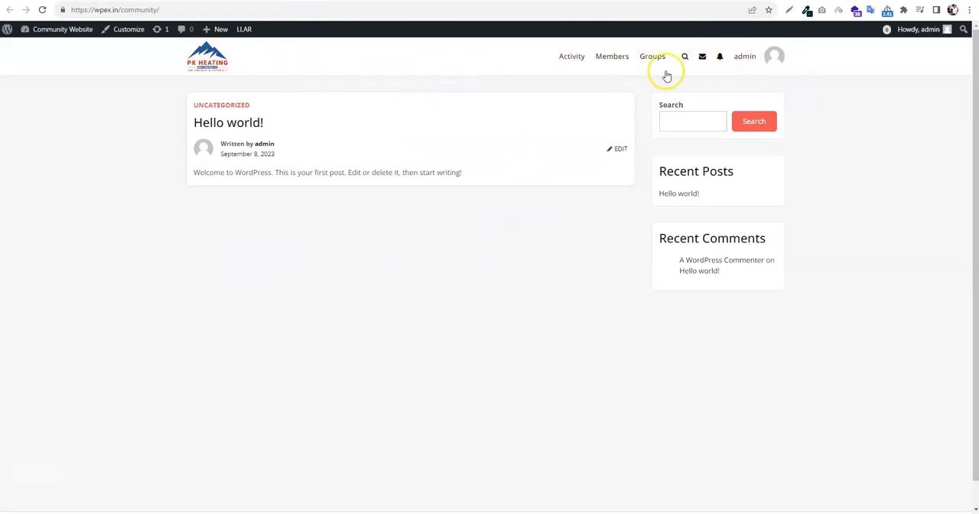
{"action": "key", "text": "ctrl+shift+Tab"}
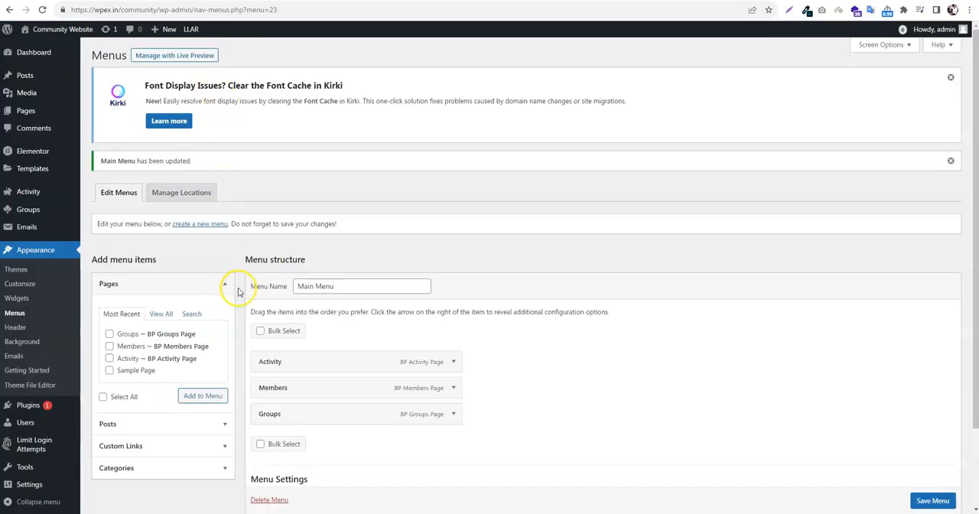
{"action": "scroll", "coordinate": [237, 291], "scroll_direction": "down", "scroll_amount": 2}
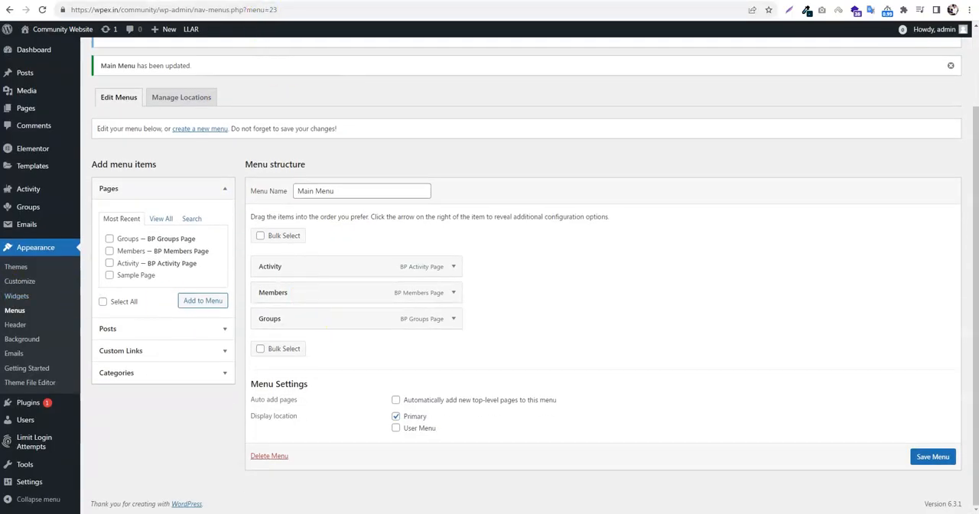
View the Activity page on the site's front end, return to the admin area and open the Widgets screen
{"action": "key", "text": "ctrl+Tab"}
{"action": "left_click", "coordinate": [565, 60]}
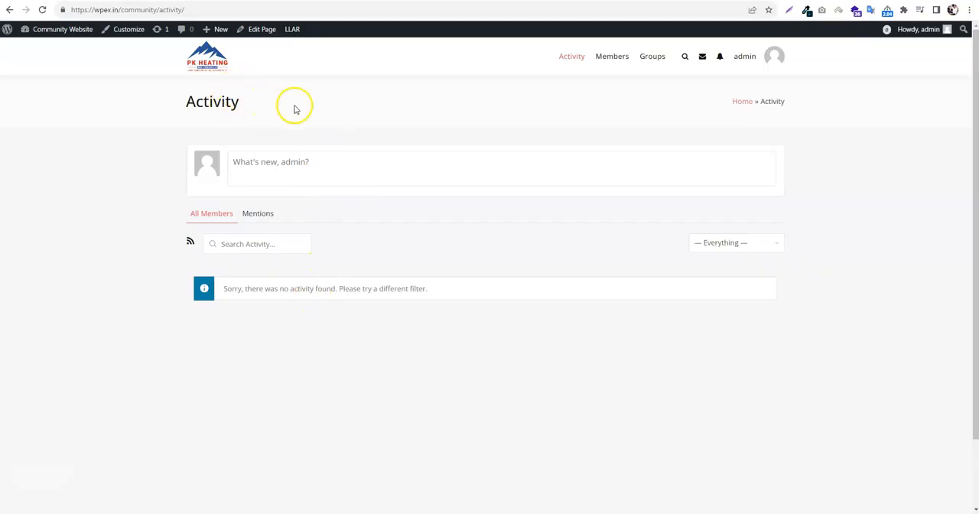
{"action": "left_click", "coordinate": [208, 1]}
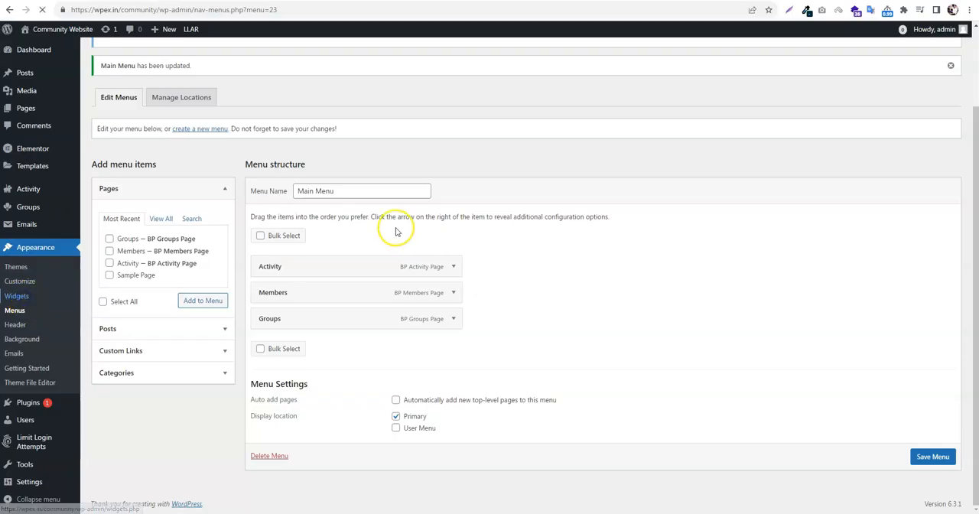
{"action": "scroll", "coordinate": [589, 245], "scroll_direction": "down", "scroll_amount": 2}
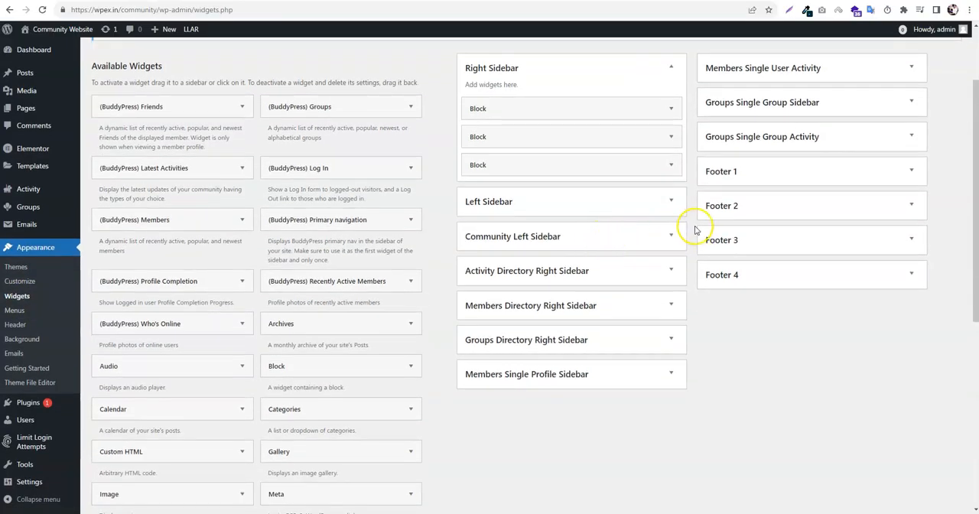
Expand the Community Left, Activity Directory, Members Directory, Groups Directory and Members Single Profile sidebar areas, checking the front end's Members page along the way
{"action": "left_click", "coordinate": [589, 233]}
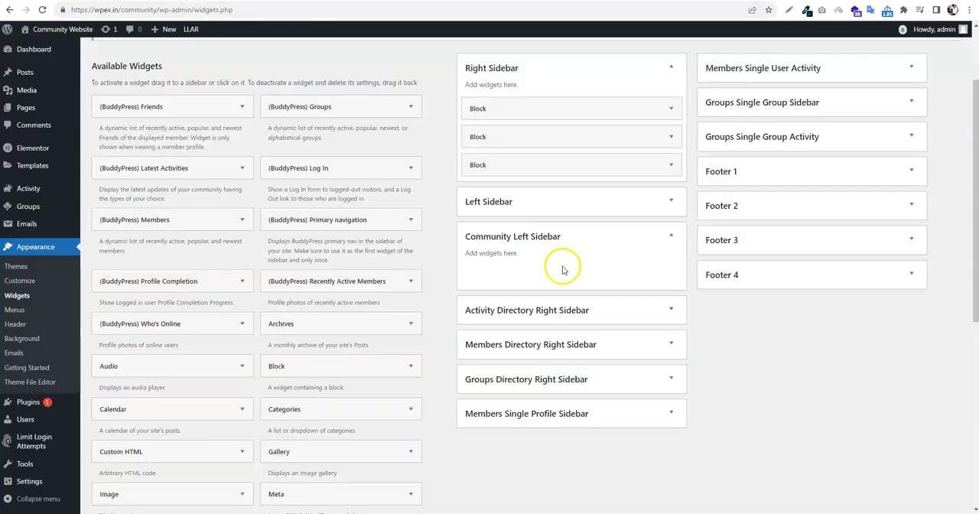
{"action": "left_click", "coordinate": [541, 309]}
{"action": "scroll", "coordinate": [611, 303], "scroll_direction": "down", "scroll_amount": 2}
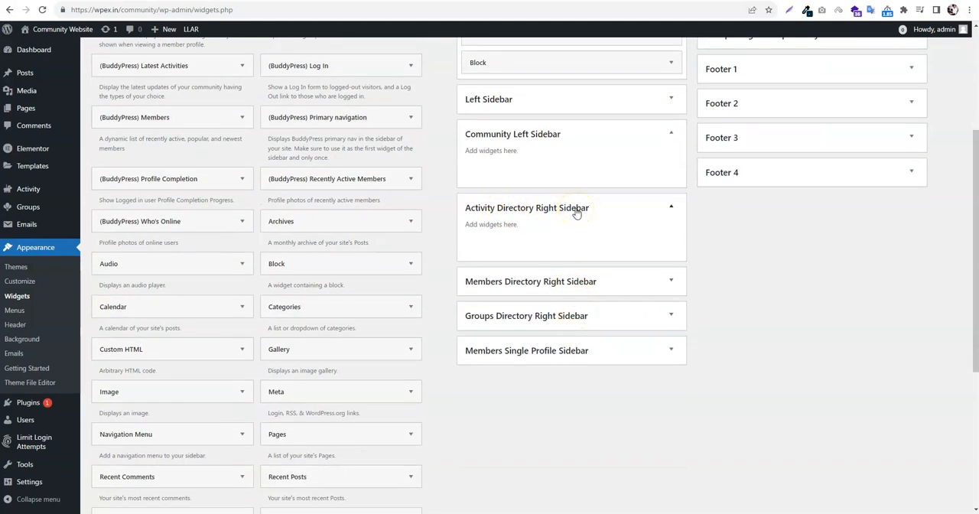
{"action": "left_click", "coordinate": [595, 282]}
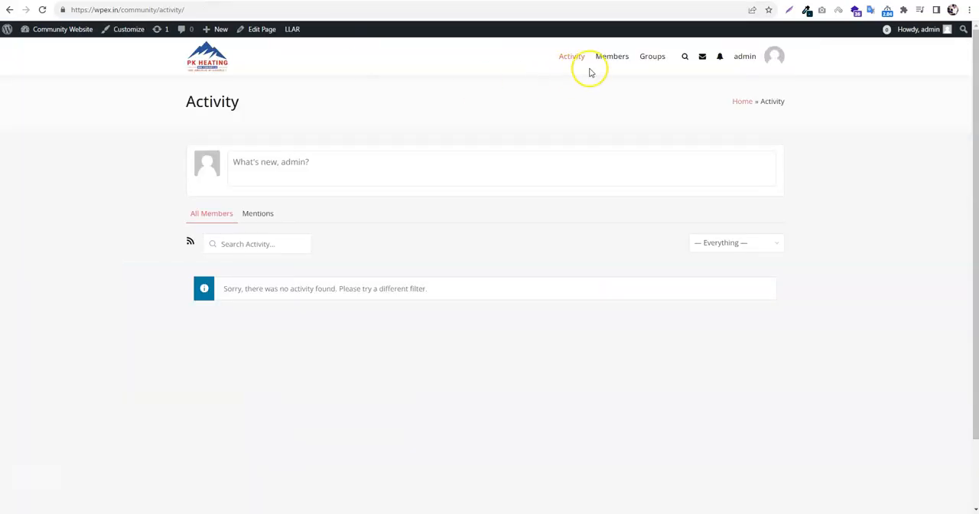
{"action": "left_click", "coordinate": [609, 58]}
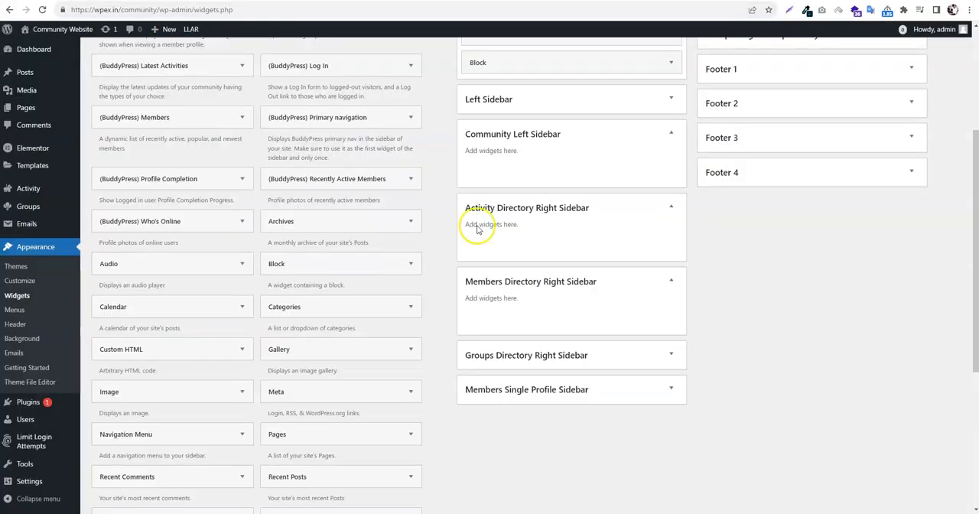
{"action": "left_click", "coordinate": [553, 358]}
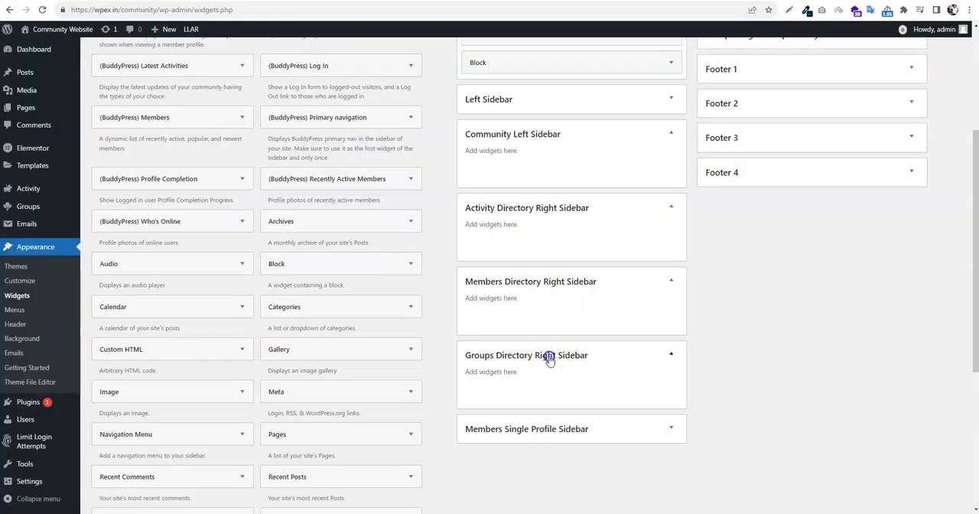
{"action": "left_click", "coordinate": [569, 426]}
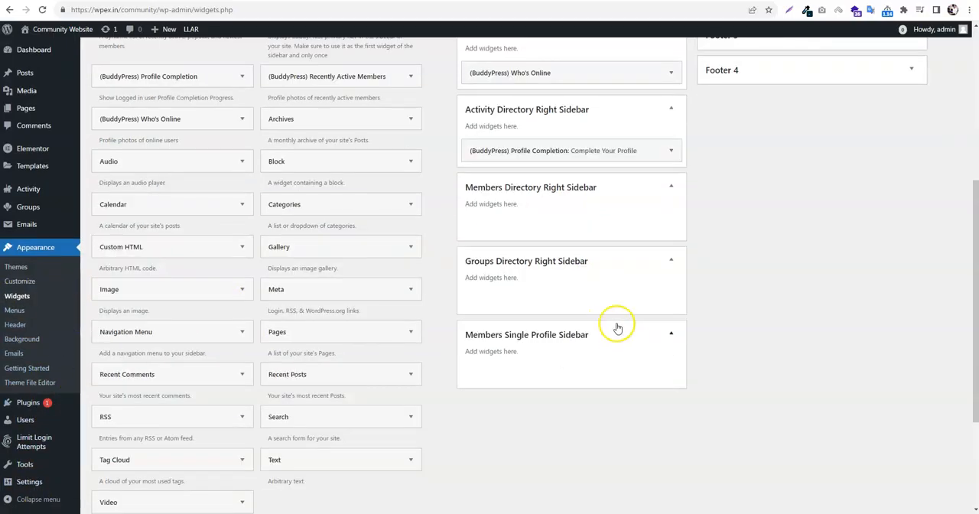
Add the BuddyPress Members, Groups and Latest Activities widgets, in that order, to the Members Directory Right Sidebar
{"action": "scroll", "coordinate": [618, 328], "scroll_direction": "up", "scroll_amount": 1}
{"action": "scroll", "coordinate": [509, 241], "scroll_direction": "up", "scroll_amount": 1}
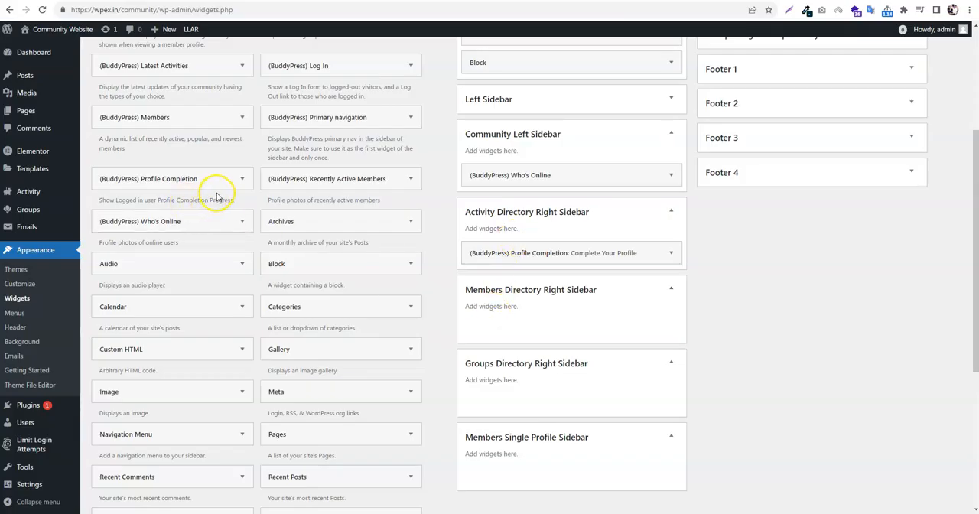
{"action": "left_click_drag", "start_coordinate": [175, 122], "coordinate": [569, 321]}
{"action": "left_click", "coordinate": [569, 325]}
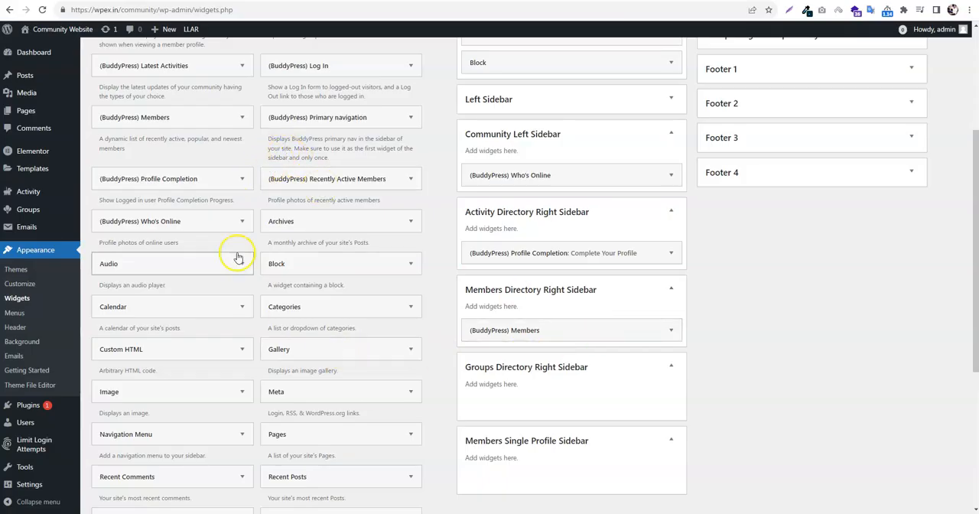
{"action": "left_click_drag", "start_coordinate": [168, 65], "coordinate": [563, 368]}
{"action": "left_click", "coordinate": [559, 357]}
{"action": "scroll", "coordinate": [384, 260], "scroll_direction": "up", "scroll_amount": 3}
{"action": "left_click_drag", "start_coordinate": [344, 192], "coordinate": [550, 338]}
{"action": "left_click", "coordinate": [610, 304]}
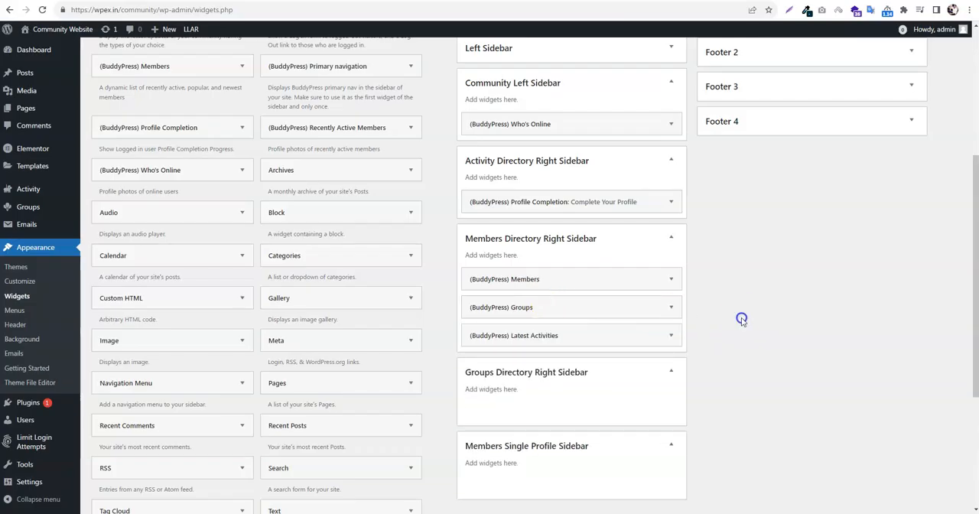
Add the BuddyPress Who's Online widget and, below it, the Latest Activities widget to the Members Single Profile Sidebar
{"action": "scroll", "coordinate": [440, 278], "scroll_direction": "up", "scroll_amount": 2}
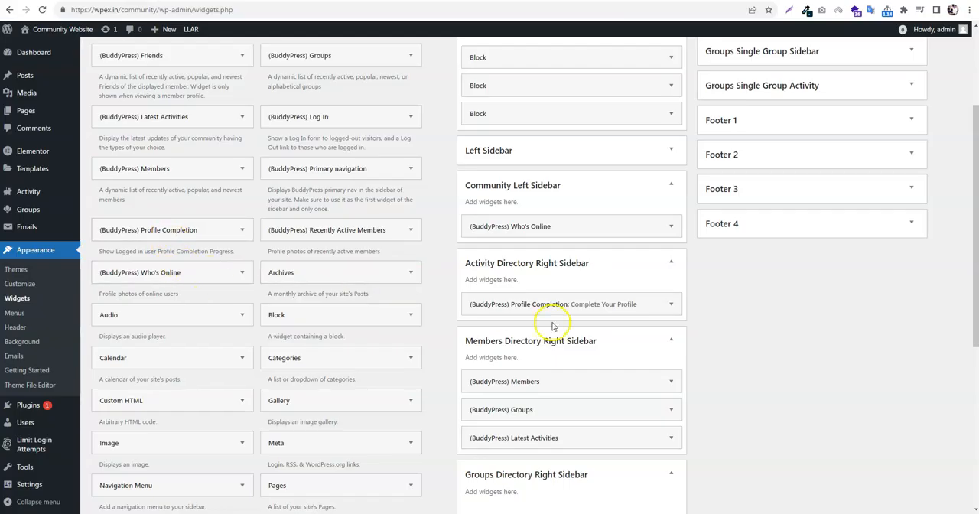
{"action": "scroll", "coordinate": [436, 233], "scroll_direction": "up", "scroll_amount": 5}
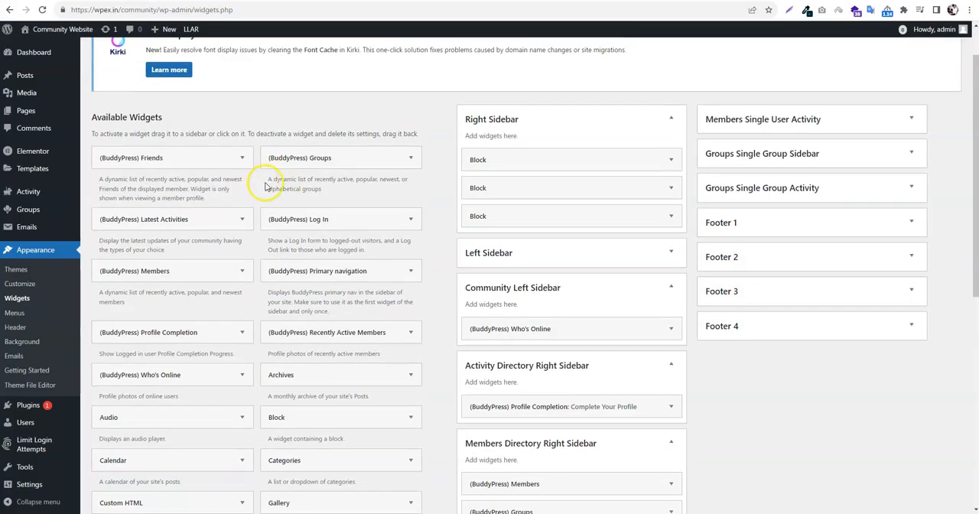
{"action": "scroll", "coordinate": [230, 207], "scroll_direction": "down", "scroll_amount": 10}
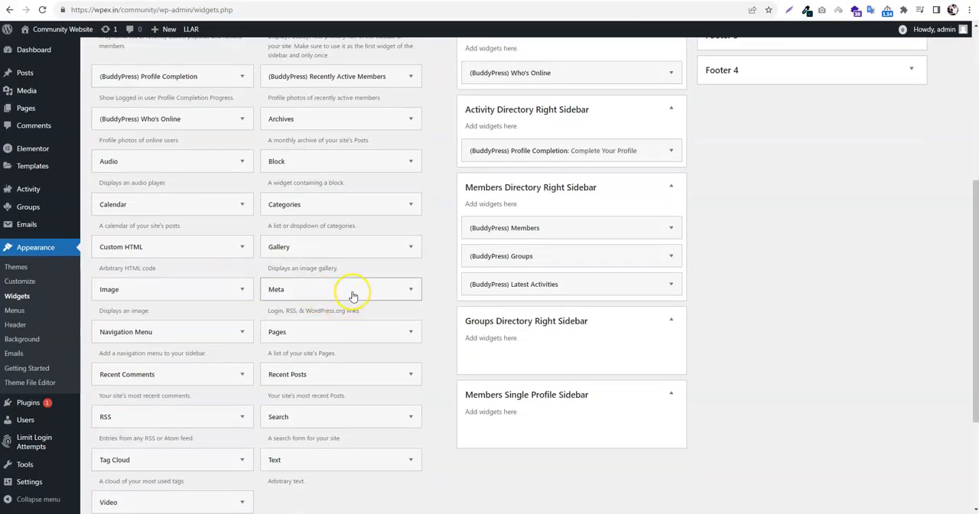
{"action": "scroll", "coordinate": [531, 375], "scroll_direction": "down", "scroll_amount": 1}
{"action": "scroll", "coordinate": [536, 375], "scroll_direction": "up", "scroll_amount": 2}
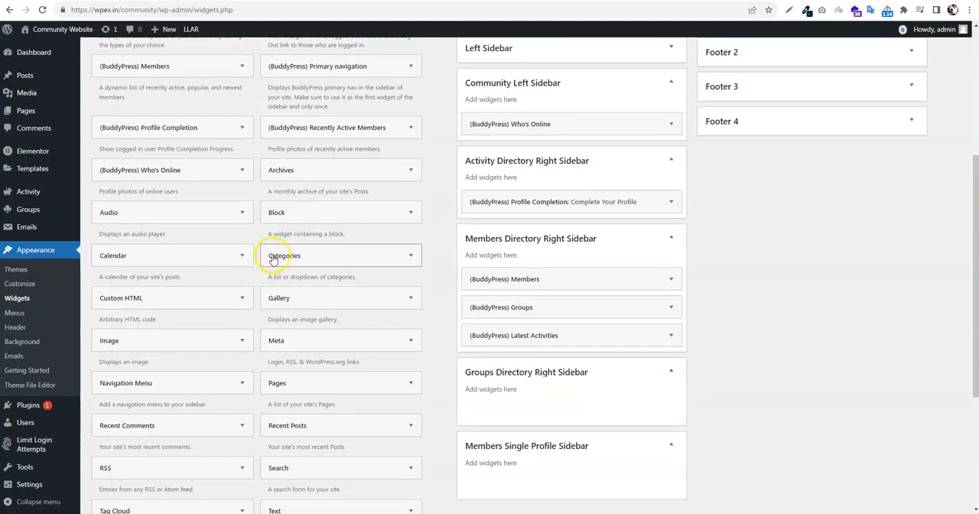
{"action": "left_click_drag", "start_coordinate": [184, 172], "coordinate": [545, 475]}
{"action": "left_click", "coordinate": [545, 475]}
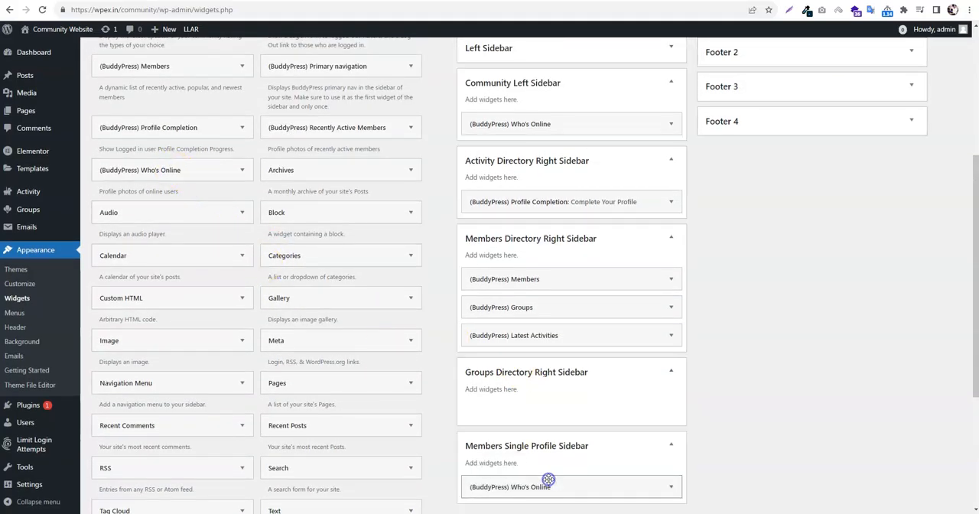
{"action": "scroll", "coordinate": [218, 165], "scroll_direction": "up", "scroll_amount": 2}
{"action": "left_click_drag", "start_coordinate": [429, 192], "coordinate": [559, 486]}
{"action": "scroll", "coordinate": [556, 459], "scroll_direction": "down", "scroll_amount": 3}
{"action": "left_click", "coordinate": [529, 290]}
Add the BuddyPress Groups widget to the Activity Directory Right Sidebar and insert the Members widget between Profile Completion and Groups
{"action": "scroll", "coordinate": [708, 318], "scroll_direction": "up", "scroll_amount": 3}
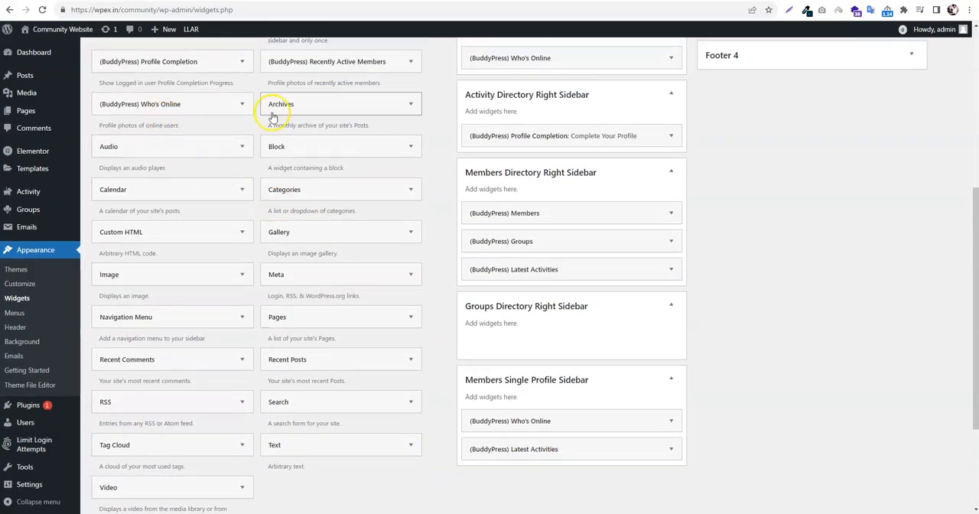
{"action": "scroll", "coordinate": [317, 195], "scroll_direction": "up", "scroll_amount": 1}
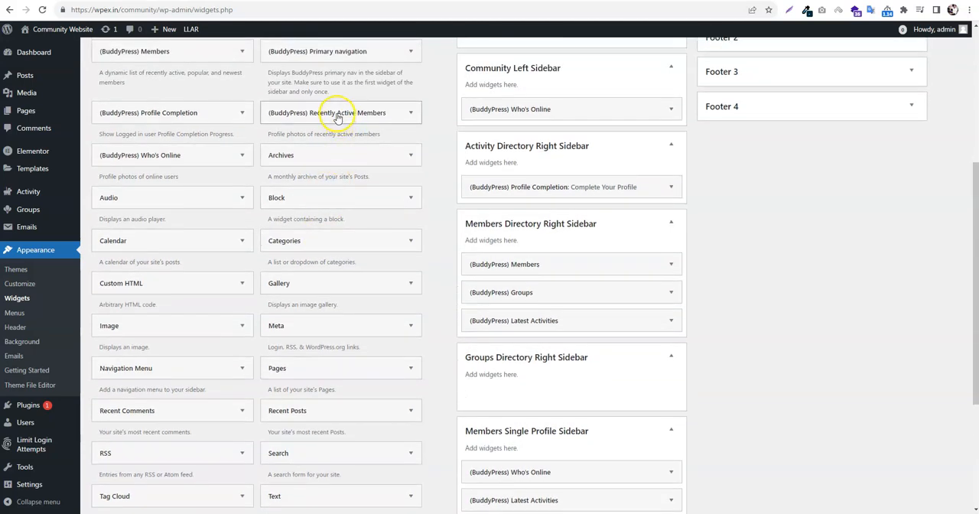
{"action": "scroll", "coordinate": [338, 117], "scroll_direction": "up", "scroll_amount": 2}
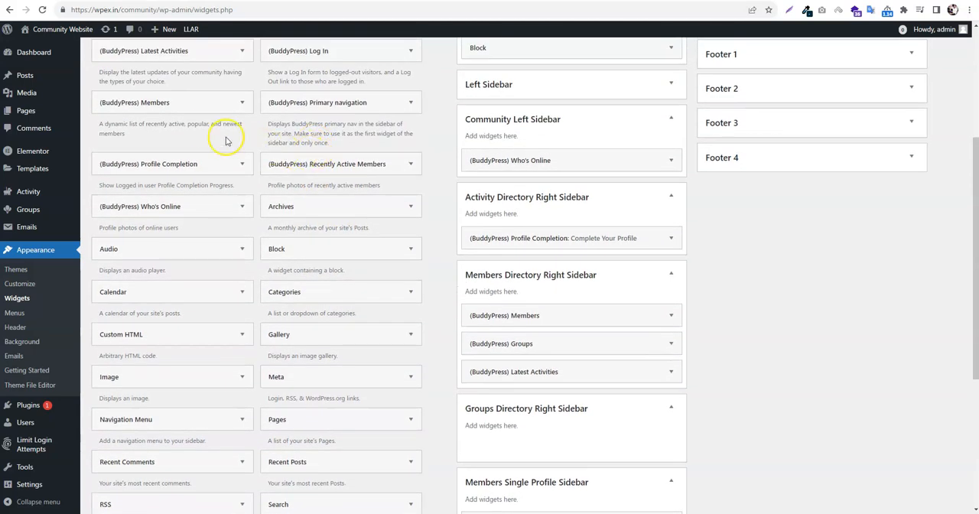
{"action": "scroll", "coordinate": [185, 108], "scroll_direction": "up", "scroll_amount": 1}
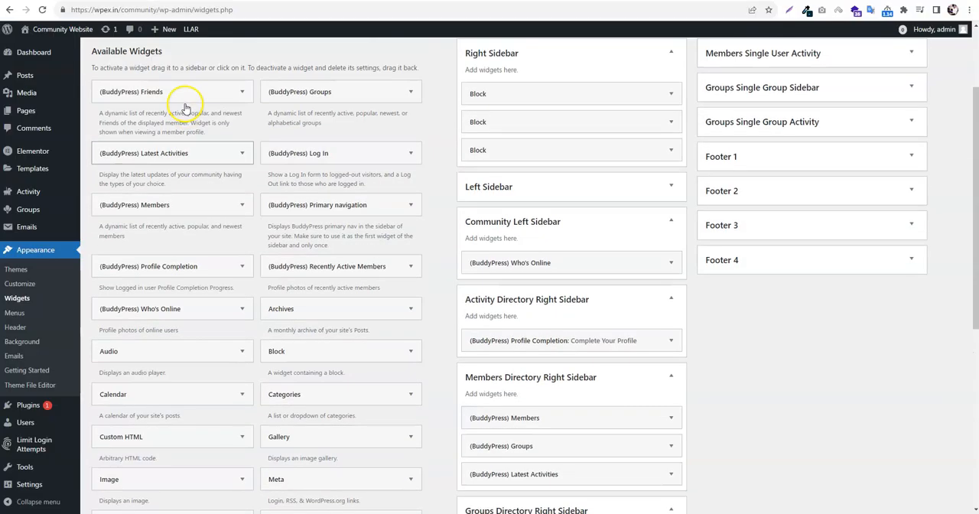
{"action": "left_click_drag", "start_coordinate": [353, 97], "coordinate": [562, 111]}
{"action": "scroll", "coordinate": [585, 209], "scroll_direction": "up", "scroll_amount": 2}
{"action": "left_click", "coordinate": [584, 210]}
{"action": "scroll", "coordinate": [782, 276], "scroll_direction": "up", "scroll_amount": 3}
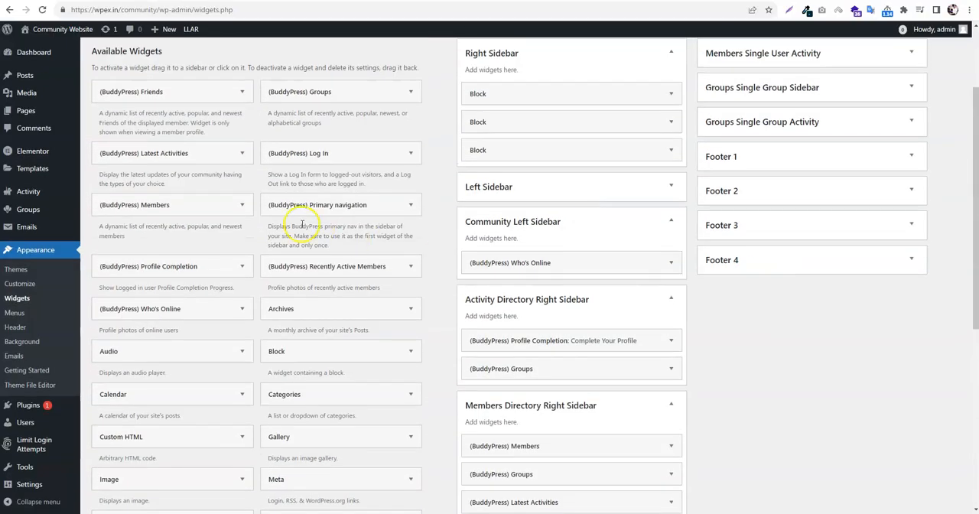
{"action": "left_click_drag", "start_coordinate": [175, 204], "coordinate": [555, 358]}
{"action": "left_click", "coordinate": [556, 364]}
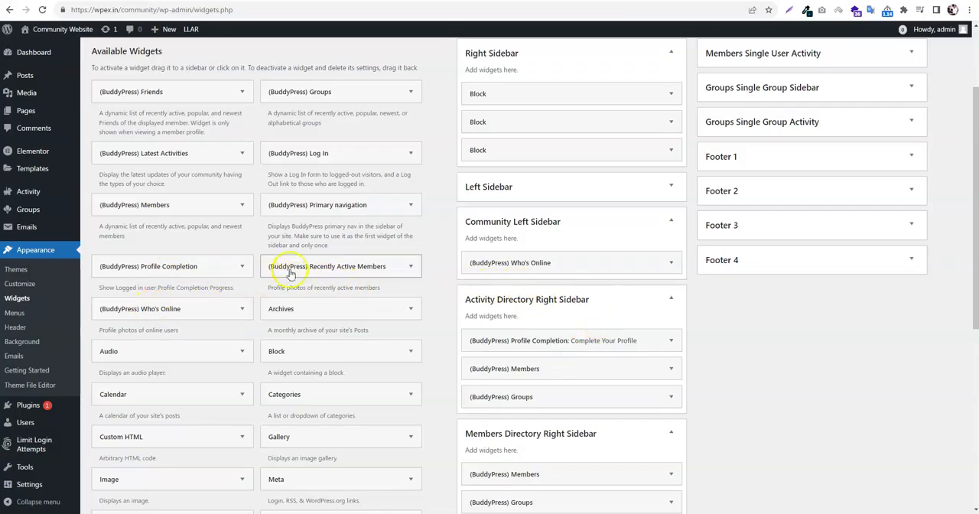
Add the BuddyPress Recently Active Members widget below Who's Online in the Community Left Sidebar
{"action": "left_click_drag", "start_coordinate": [321, 267], "coordinate": [528, 289]}
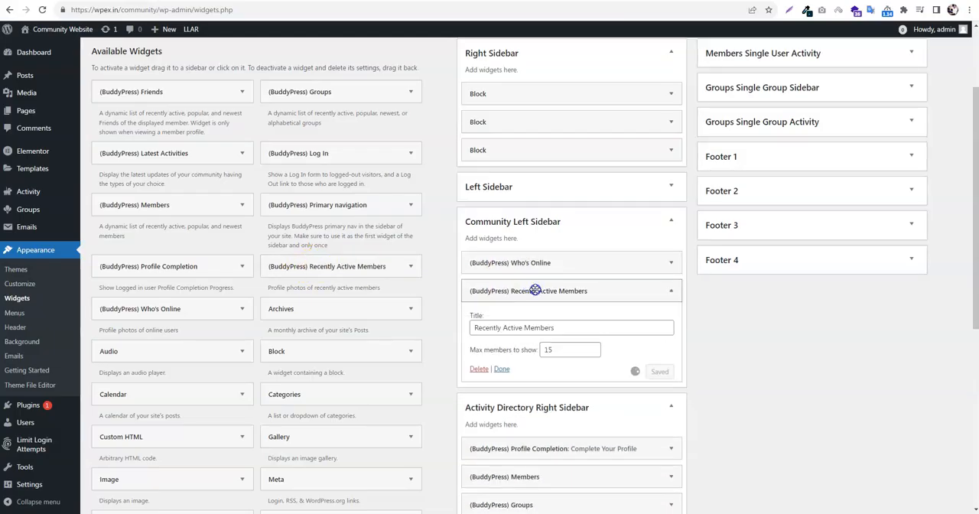
{"action": "scroll", "coordinate": [590, 367], "scroll_direction": "down", "scroll_amount": 4}
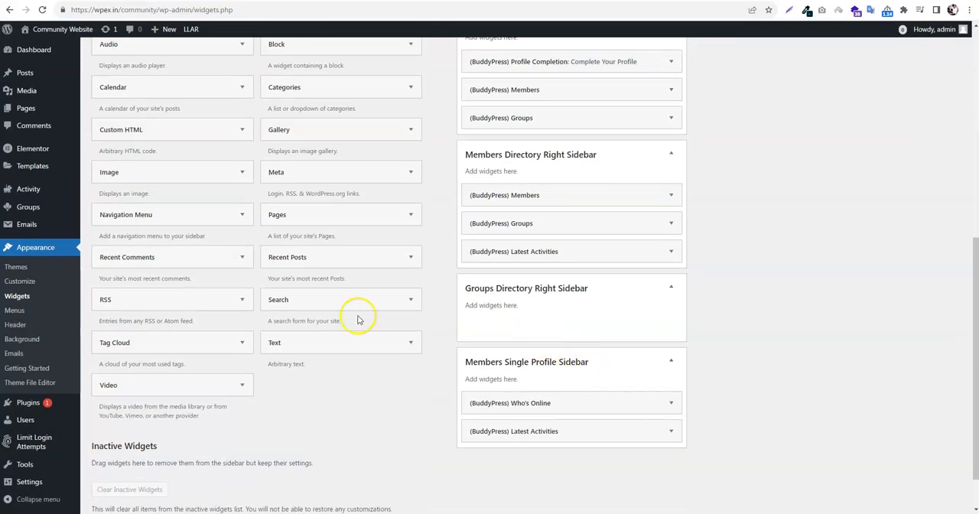
{"action": "scroll", "coordinate": [384, 267], "scroll_direction": "up", "scroll_amount": 3}
{"action": "scroll", "coordinate": [234, 225], "scroll_direction": "up", "scroll_amount": 1}
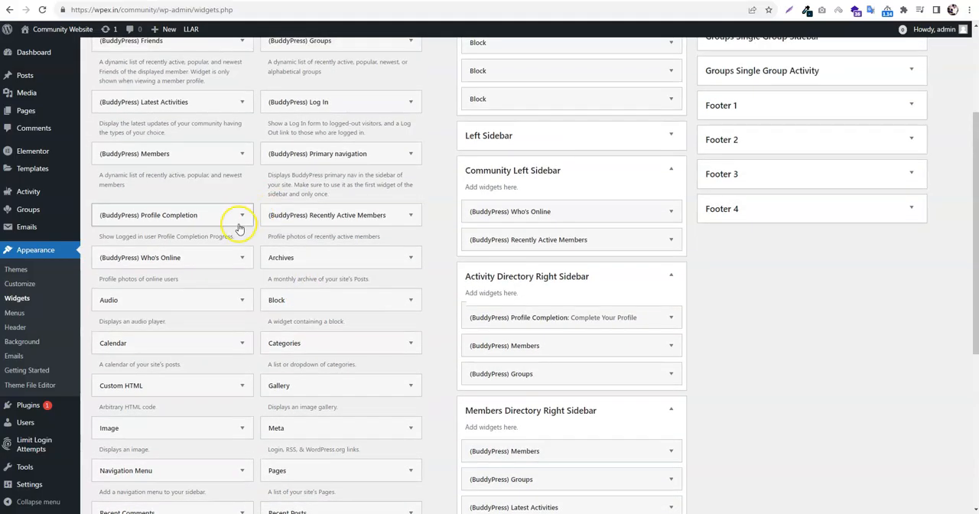
{"action": "left_click_drag", "start_coordinate": [178, 115], "coordinate": [628, 282]}
{"action": "scroll", "coordinate": [628, 282], "scroll_direction": "down", "scroll_amount": 4}
{"action": "left_click", "coordinate": [875, 309]}
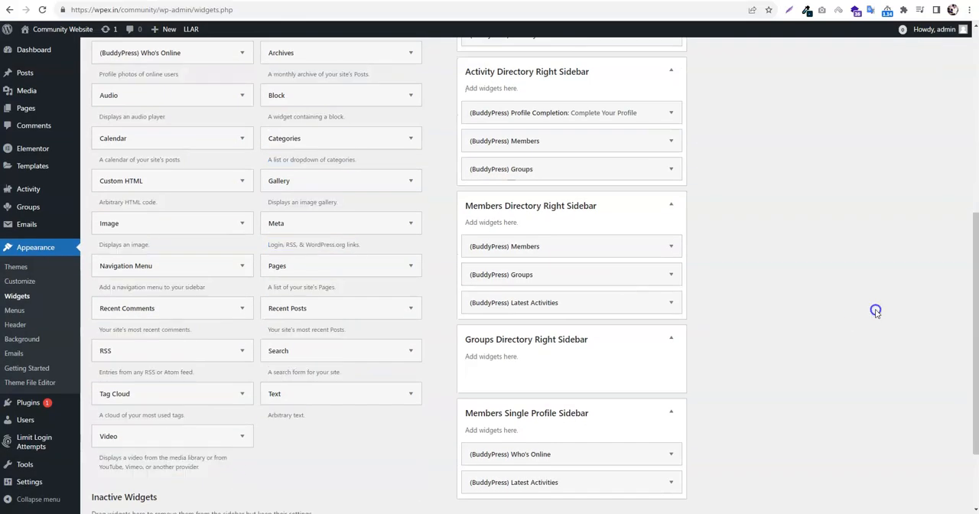
Add the BuddyPress Latest Activities widget to the Groups Directory Right Sidebar and place the Groups widget above it
{"action": "scroll", "coordinate": [306, 206], "scroll_direction": "up", "scroll_amount": 5}
{"action": "left_click_drag", "start_coordinate": [157, 153], "coordinate": [559, 400]}
{"action": "scroll", "coordinate": [586, 292], "scroll_direction": "down", "scroll_amount": 4}
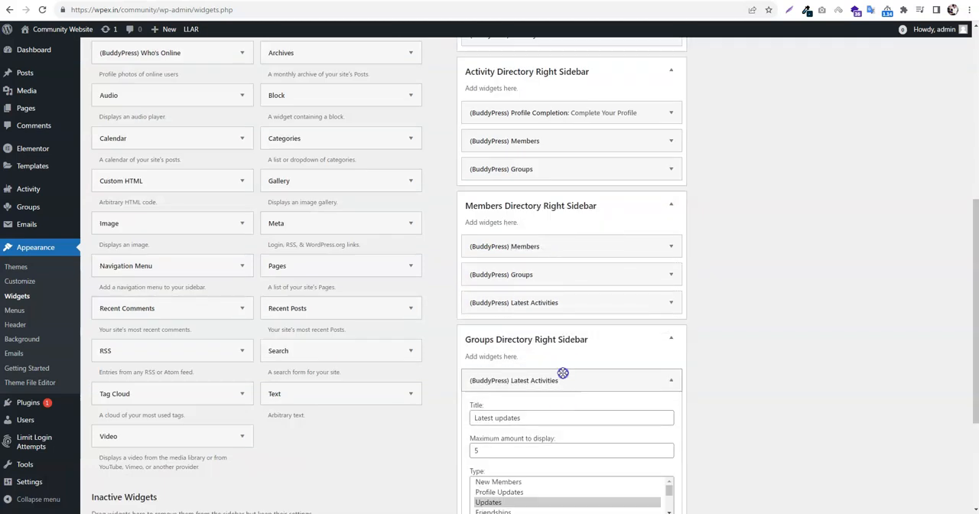
{"action": "left_click", "coordinate": [563, 375]}
{"action": "scroll", "coordinate": [773, 391], "scroll_direction": "up", "scroll_amount": 6}
{"action": "left_click_drag", "start_coordinate": [298, 142], "coordinate": [526, 420]}
{"action": "scroll", "coordinate": [634, 245], "scroll_direction": "down", "scroll_amount": 6}
{"action": "left_click", "coordinate": [528, 380]}
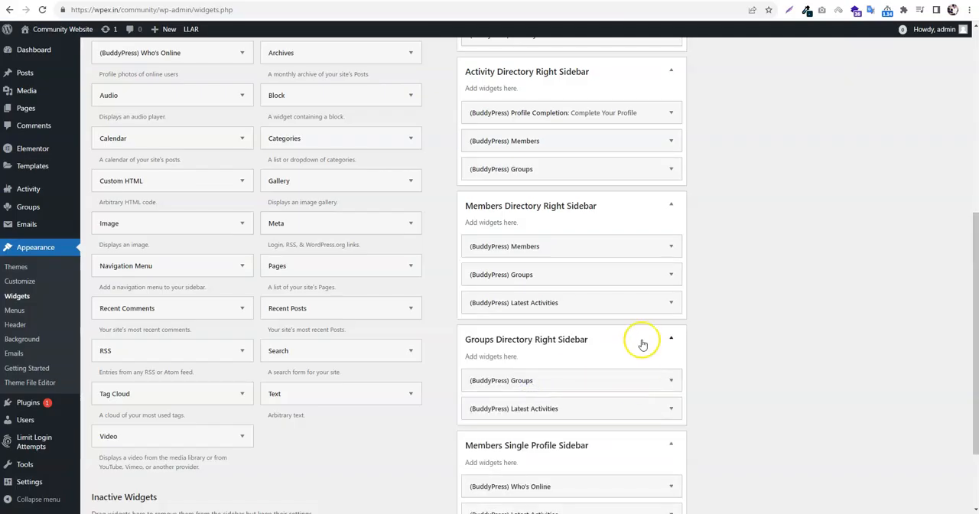
Expand the Members Single User Activity area and add the BuddyPress Who's Online widget to it
{"action": "scroll", "coordinate": [736, 339], "scroll_direction": "up", "scroll_amount": 1}
{"action": "scroll", "coordinate": [736, 339], "scroll_direction": "up", "scroll_amount": 4}
{"action": "left_click", "coordinate": [757, 217]}
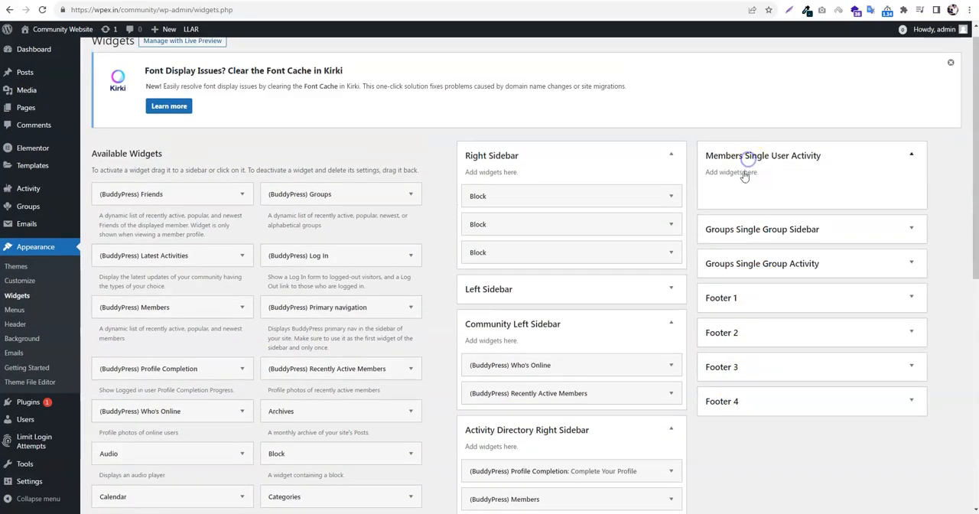
{"action": "scroll", "coordinate": [274, 360], "scroll_direction": "down", "scroll_amount": 2}
{"action": "scroll", "coordinate": [274, 359], "scroll_direction": "up", "scroll_amount": 1}
{"action": "left_click_drag", "start_coordinate": [170, 361], "coordinate": [761, 147]}
{"action": "left_click", "coordinate": [776, 145]}
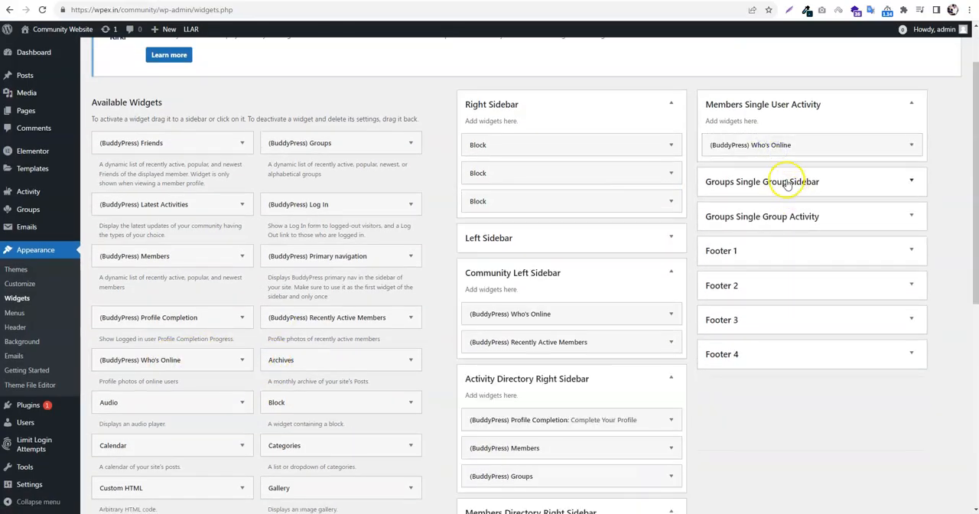
Expand the Groups Single Group Sidebar and add the BuddyPress Who's Online widget with the Groups widget below it
{"action": "left_click", "coordinate": [787, 184]}
{"action": "left_click_drag", "start_coordinate": [207, 389], "coordinate": [796, 218]}
{"action": "left_click", "coordinate": [796, 220]}
{"action": "left_click_drag", "start_coordinate": [328, 141], "coordinate": [781, 247]}
{"action": "left_click", "coordinate": [782, 248]}
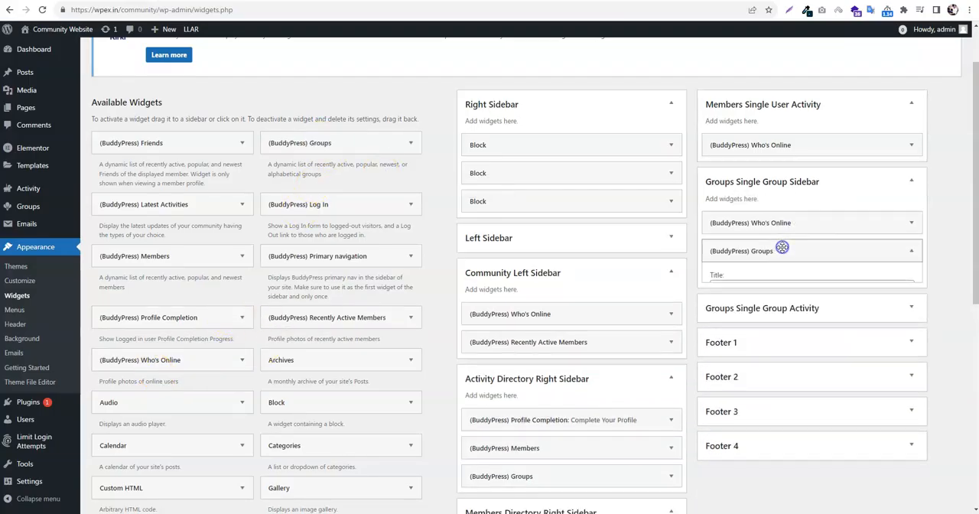
Add the BuddyPress Groups widget to the Groups Single Group Activity area
{"action": "left_click_drag", "start_coordinate": [298, 147], "coordinate": [780, 303]}
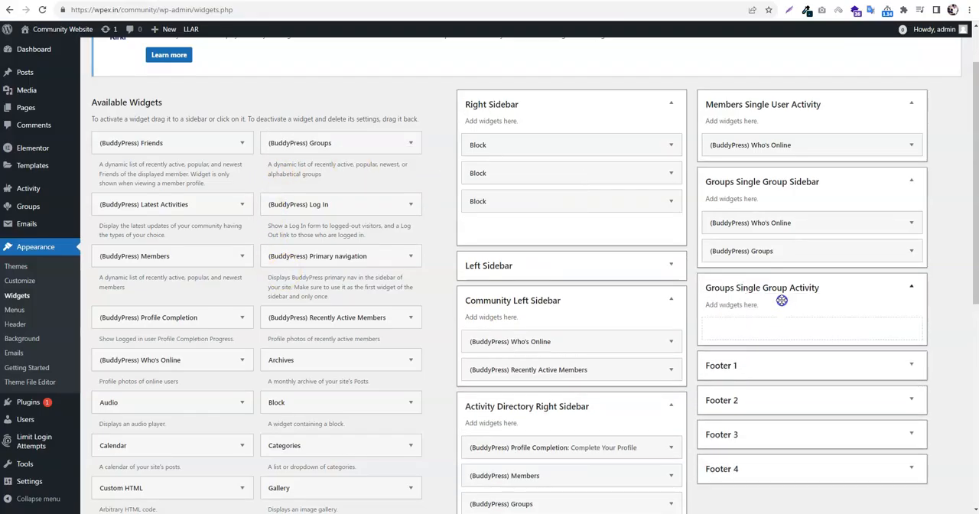
{"action": "left_click", "coordinate": [775, 327]}
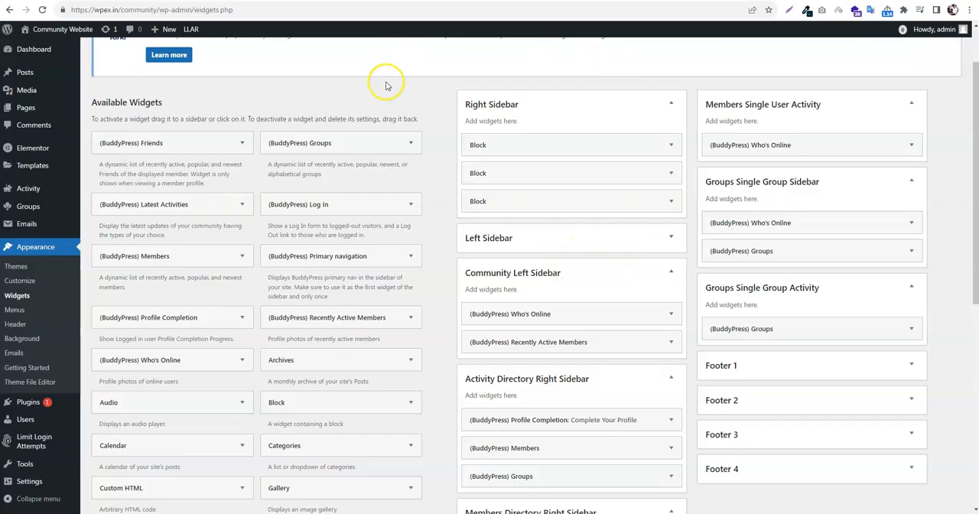
{"action": "scroll", "coordinate": [747, 280], "scroll_direction": "down", "scroll_amount": 3}
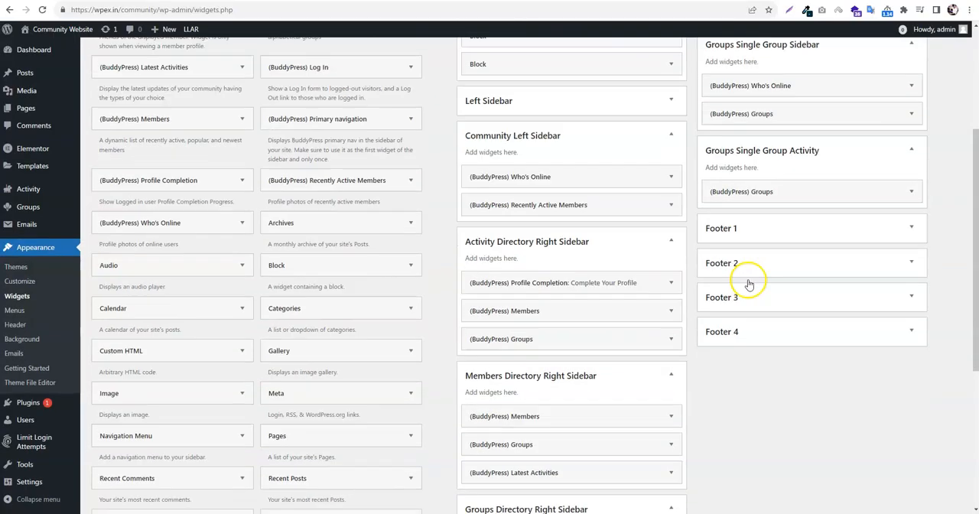
Open the community site's Members directory and examine its sidebar widgets for members, groups and latest updates
{"action": "scroll", "coordinate": [528, 232], "scroll_direction": "up", "scroll_amount": 1}
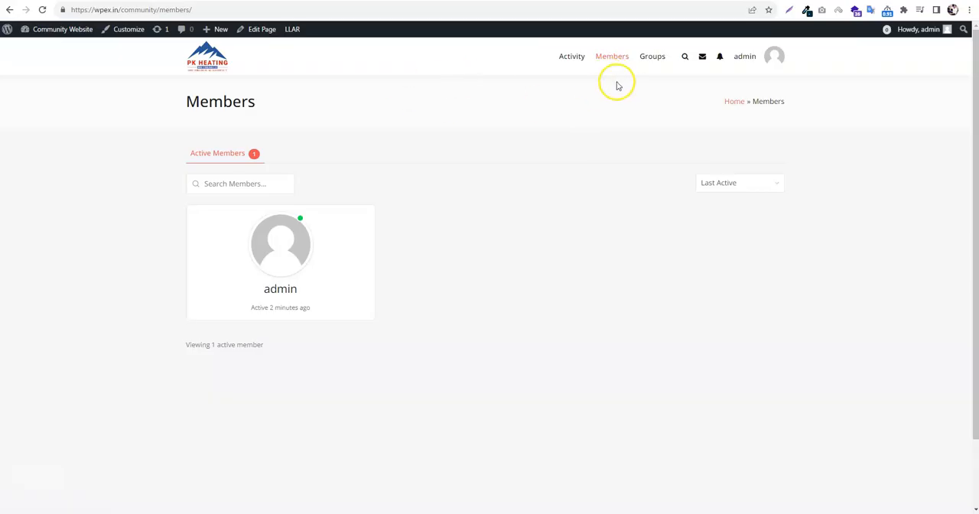
{"action": "left_click", "coordinate": [605, 62]}
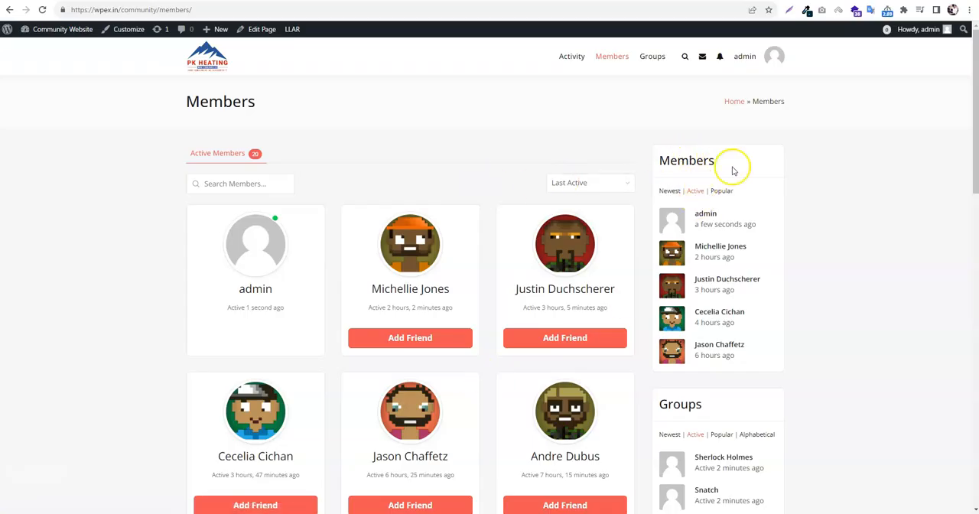
{"action": "scroll", "coordinate": [736, 367], "scroll_direction": "down", "scroll_amount": 3}
{"action": "scroll", "coordinate": [761, 299], "scroll_direction": "down", "scroll_amount": 3}
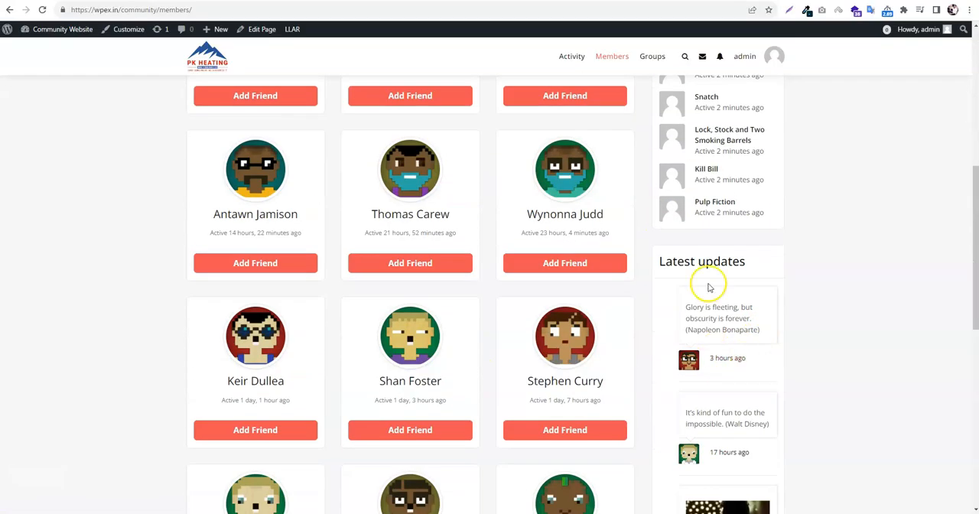
{"action": "scroll", "coordinate": [742, 295], "scroll_direction": "down", "scroll_amount": 3}
{"action": "scroll", "coordinate": [725, 321], "scroll_direction": "up", "scroll_amount": 3}
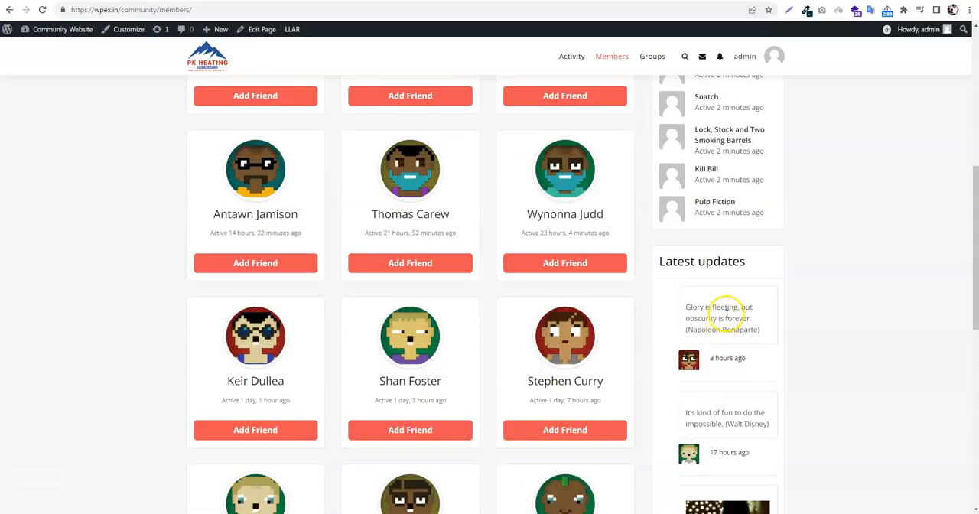
{"action": "scroll", "coordinate": [711, 283], "scroll_direction": "up", "scroll_amount": 3}
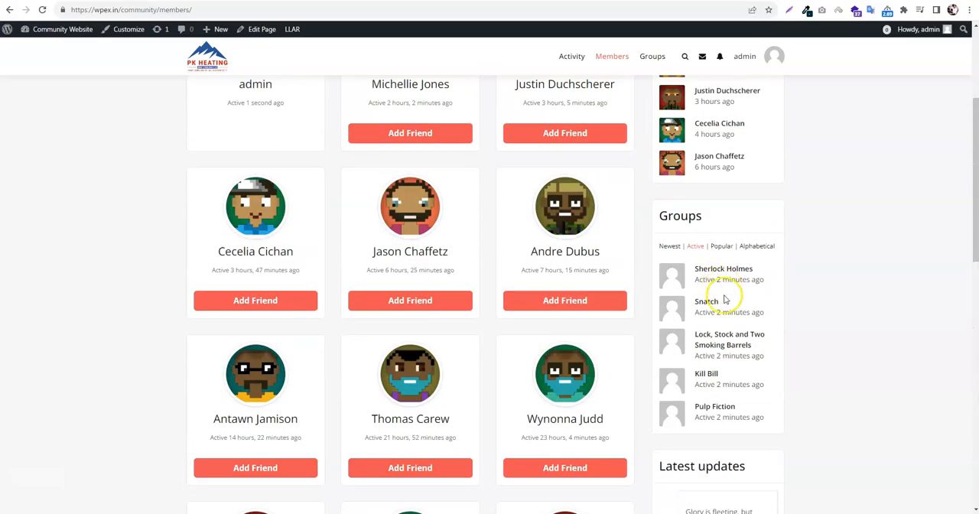
{"action": "scroll", "coordinate": [722, 295], "scroll_direction": "down", "scroll_amount": 4}
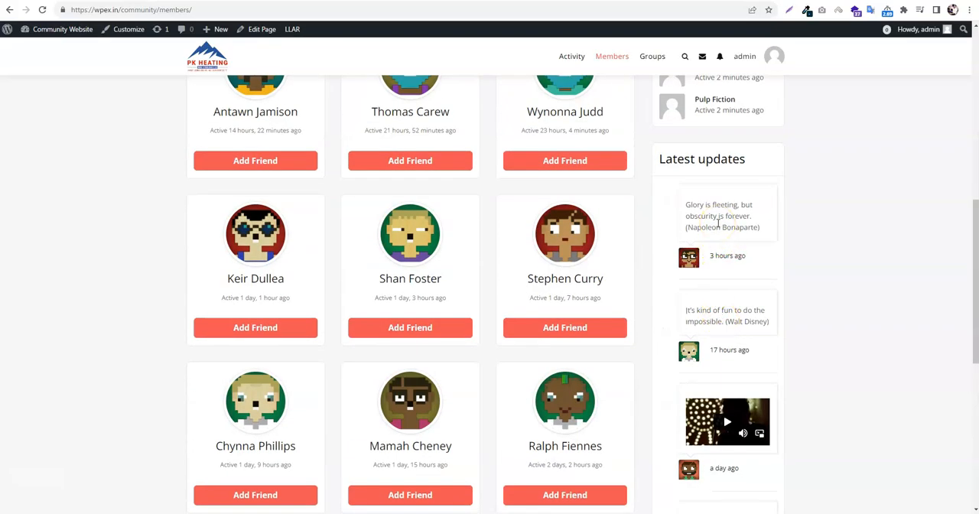
{"action": "scroll", "coordinate": [726, 351], "scroll_direction": "up", "scroll_amount": 6}
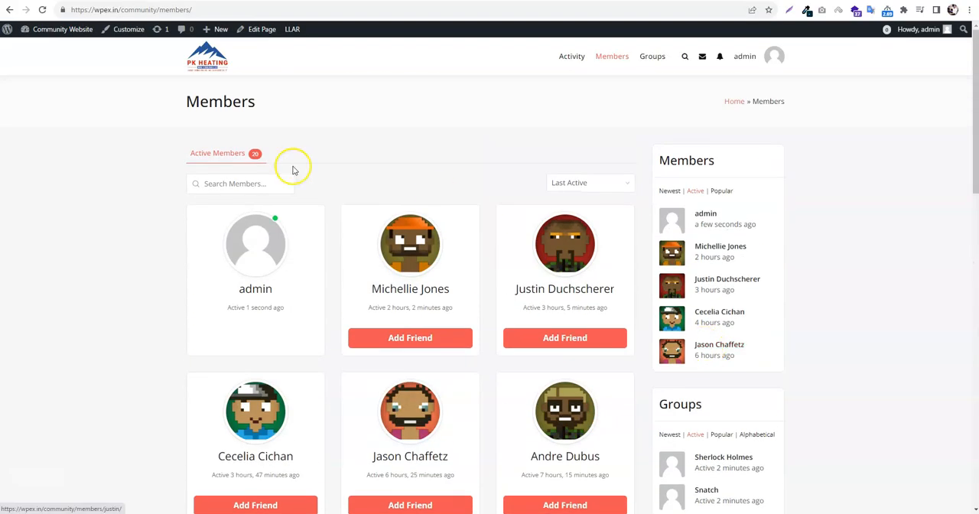
Open the community site's Activity page and examine the widgets in both sidebars beside the activity stream
{"action": "left_click", "coordinate": [570, 57]}
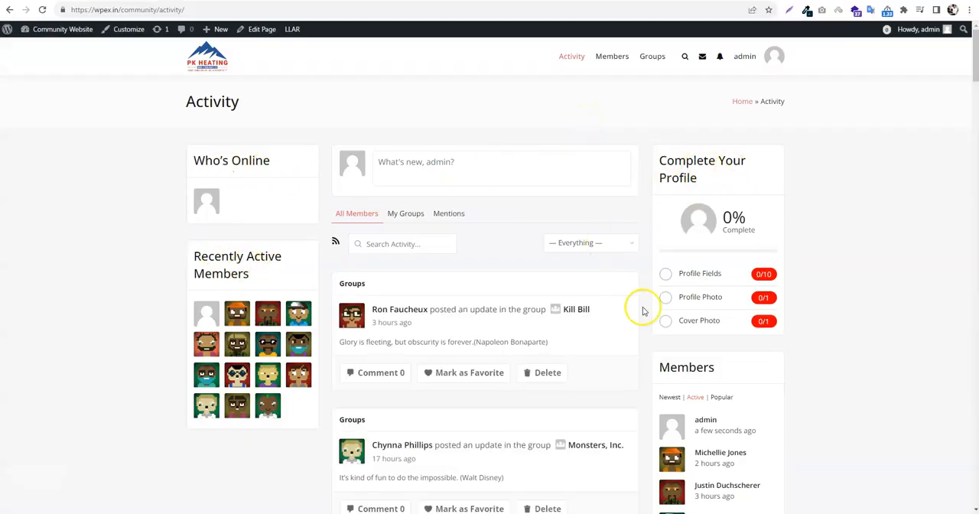
{"action": "triple_click", "coordinate": [700, 179]}
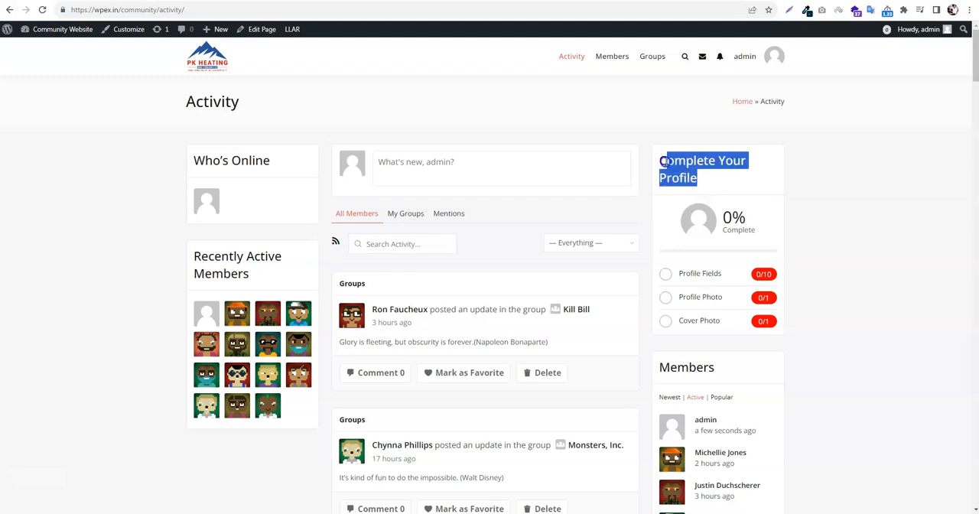
{"action": "scroll", "coordinate": [721, 257], "scroll_direction": "down", "scroll_amount": 5}
{"action": "scroll", "coordinate": [703, 314], "scroll_direction": "up", "scroll_amount": 1}
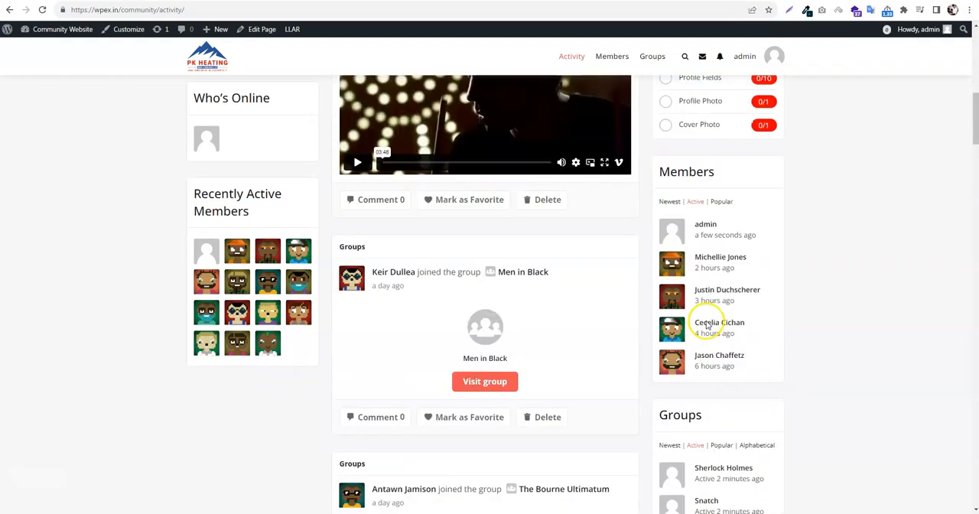
{"action": "scroll", "coordinate": [484, 222], "scroll_direction": "down", "scroll_amount": 8}
{"action": "scroll", "coordinate": [473, 294], "scroll_direction": "up", "scroll_amount": 12}
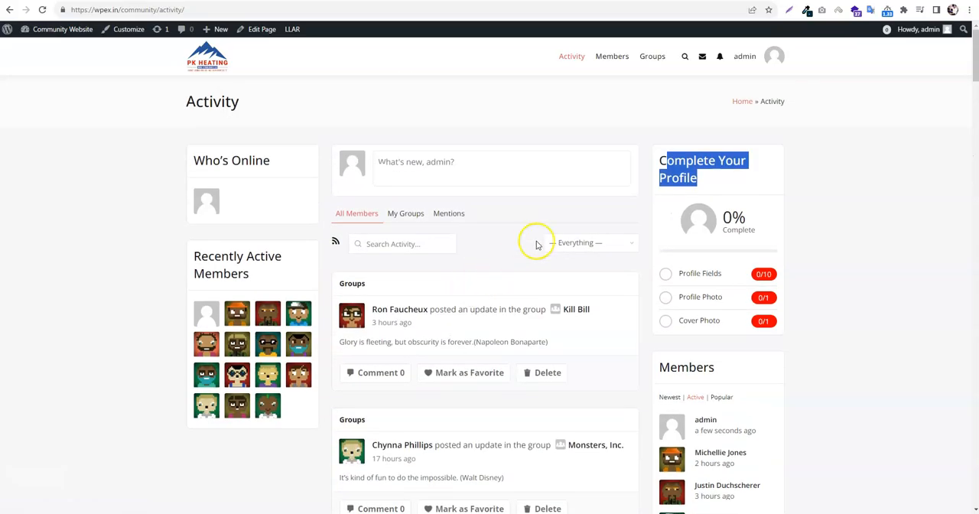
Open the community site's Groups directory and examine the widgets in its sidebar
{"action": "left_click", "coordinate": [652, 55]}
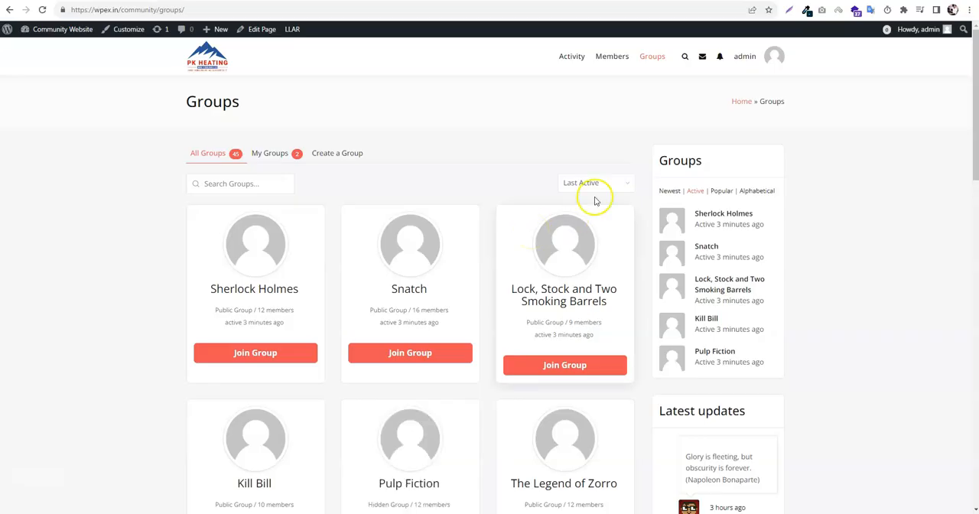
{"action": "scroll", "coordinate": [590, 196], "scroll_direction": "down", "scroll_amount": 15}
{"action": "scroll", "coordinate": [567, 287], "scroll_direction": "up", "scroll_amount": 15}
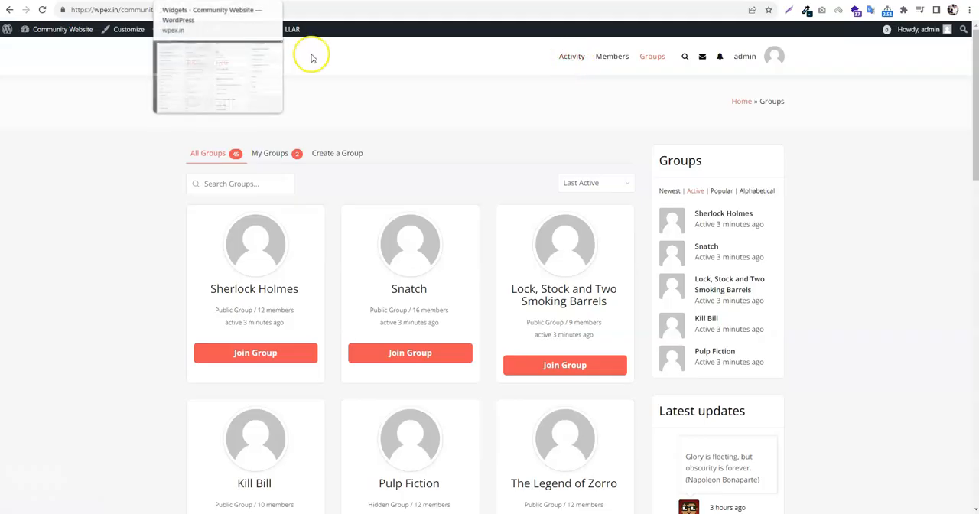
Draft an update reading "What You Need to Make a Community Website" on the Activity page without posting it
{"action": "left_click", "coordinate": [566, 60]}
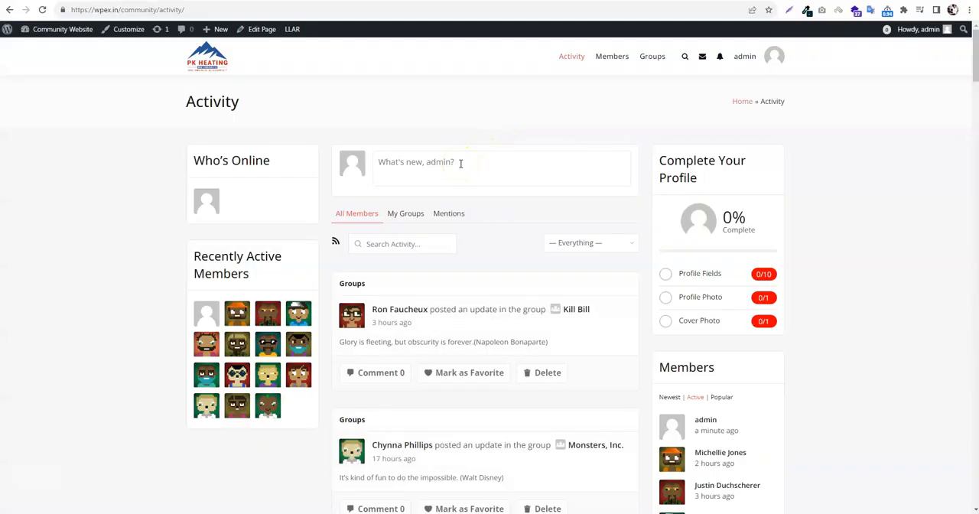
{"action": "left_click", "coordinate": [460, 164]}
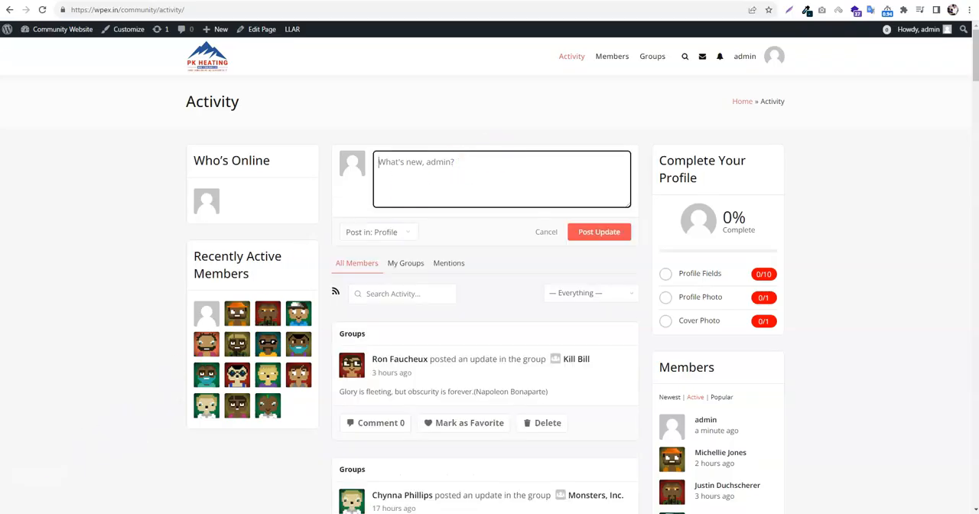
{"action": "type", "text": "What You Need to Make a Community Website"}
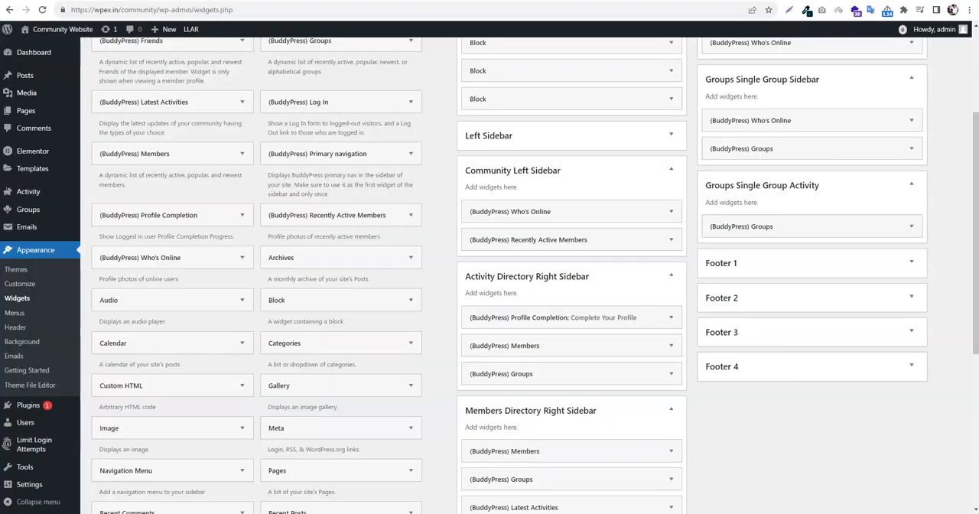
Find the "rtMedia for WordPress, BuddyPress and bbPress" plugin in the WordPress admin's plugin directory, then install and activate it
{"action": "scroll", "coordinate": [81, 294], "scroll_direction": "down", "scroll_amount": 2}
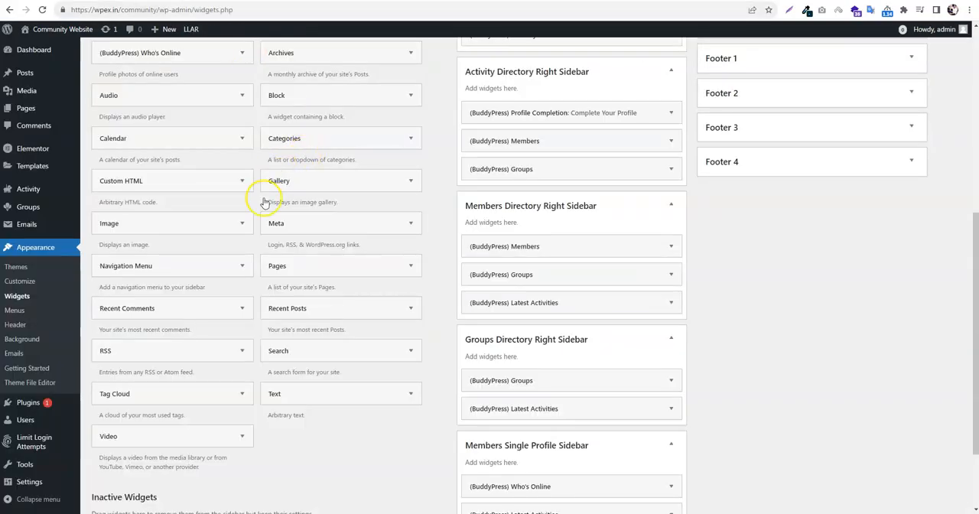
{"action": "mouse_move", "coordinate": [34, 401]}
{"action": "left_click", "coordinate": [103, 418]}
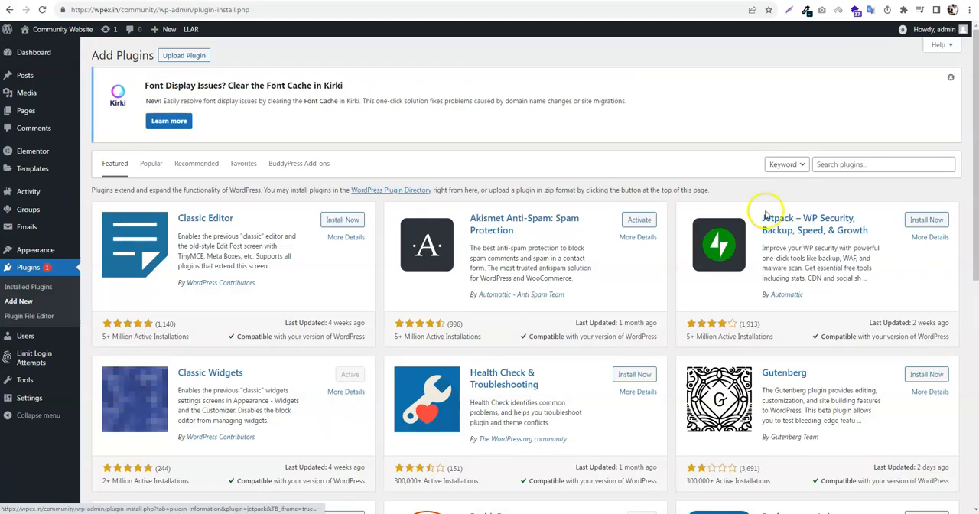
{"action": "left_click", "coordinate": [862, 165]}
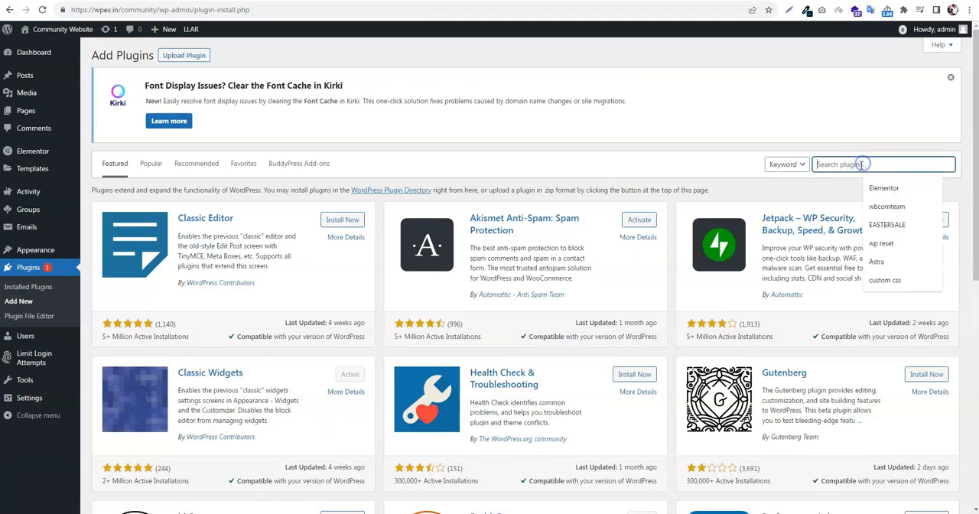
{"action": "type", "text": "rt"}
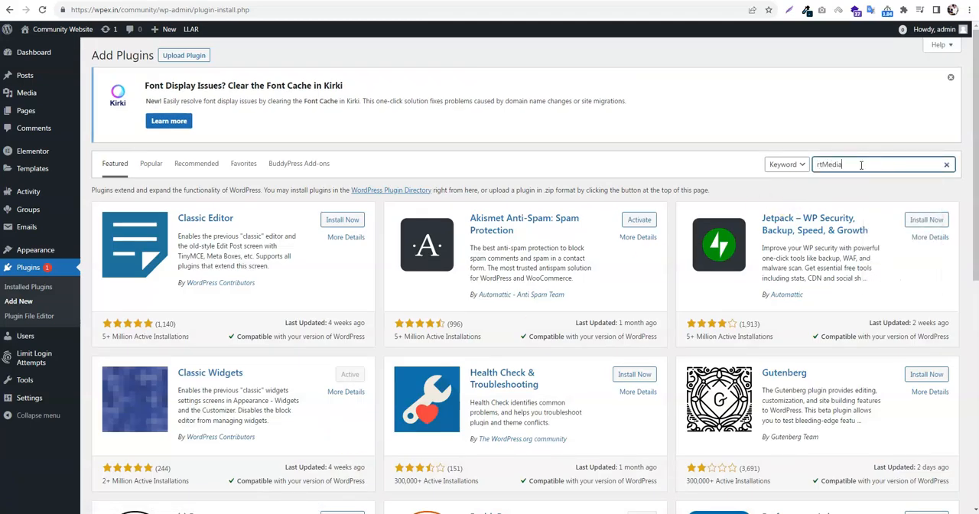
{"action": "type", "text": "Media"}
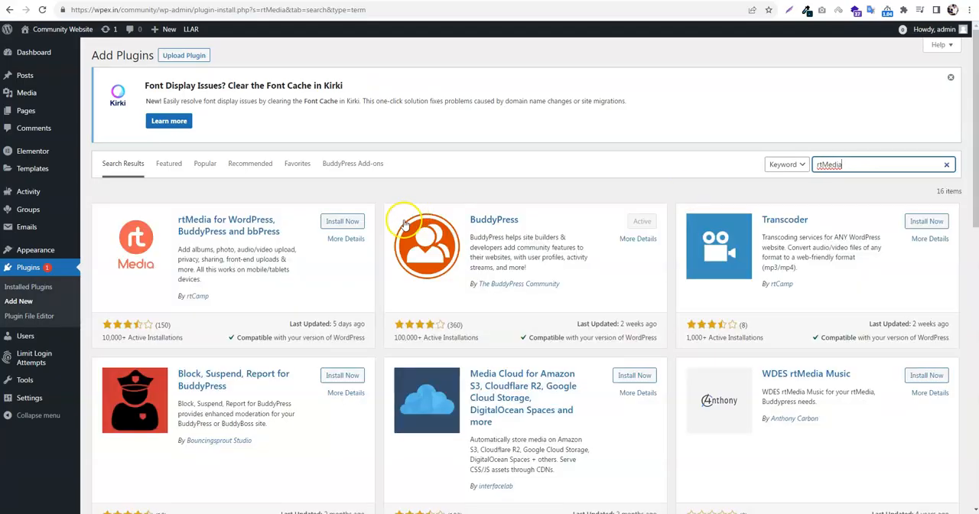
{"action": "left_click", "coordinate": [342, 221]}
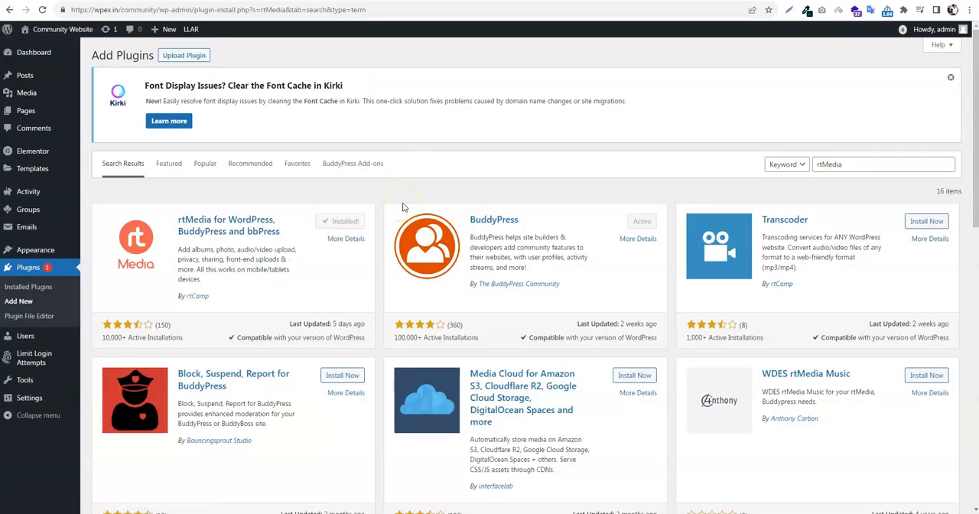
{"action": "left_click", "coordinate": [347, 221]}
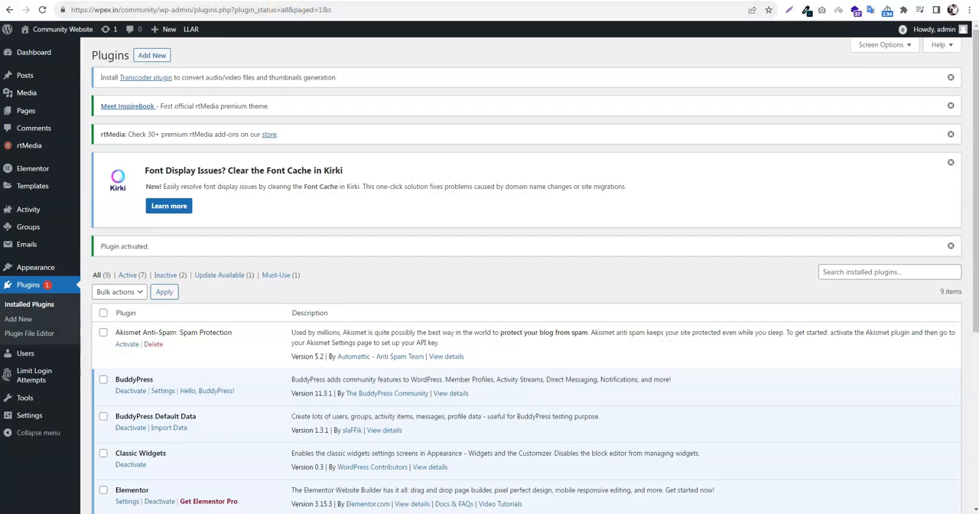
Reload the site's Activity page and enter "What You Need to Make a Community Website" as a new update
{"action": "left_click", "coordinate": [275, 1]}
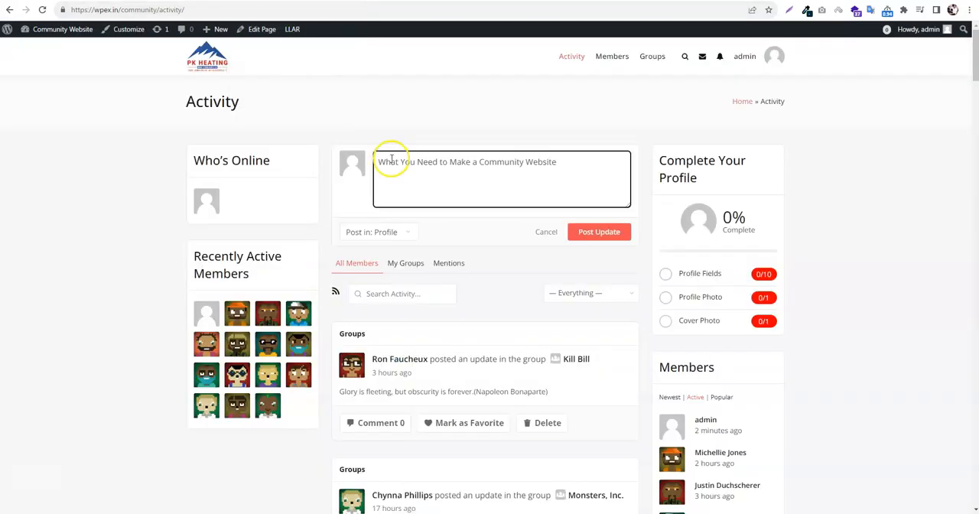
{"action": "right_click", "coordinate": [413, 115]}
{"action": "left_click", "coordinate": [443, 148]}
{"action": "left_click", "coordinate": [523, 176]}
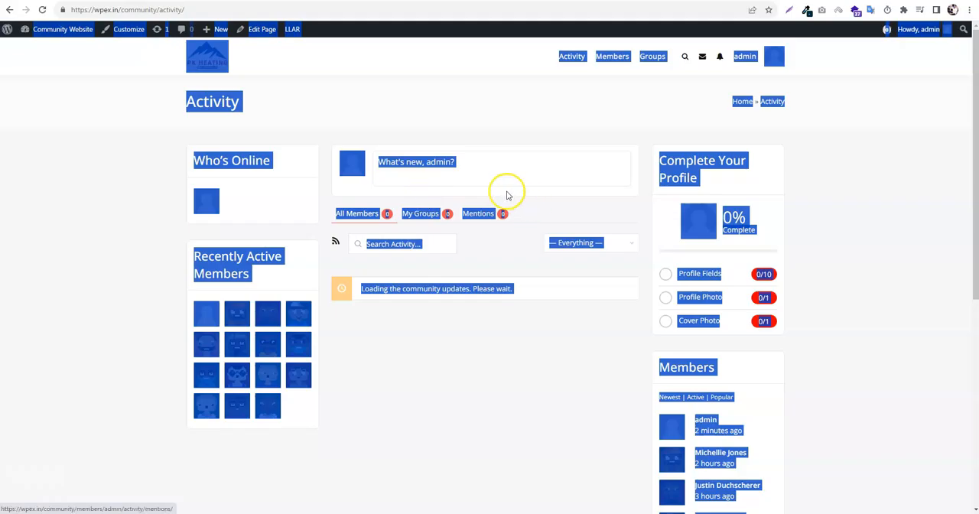
{"action": "left_click", "coordinate": [477, 175]}
{"action": "type", "text": "What You Need to Make a Community Website"}
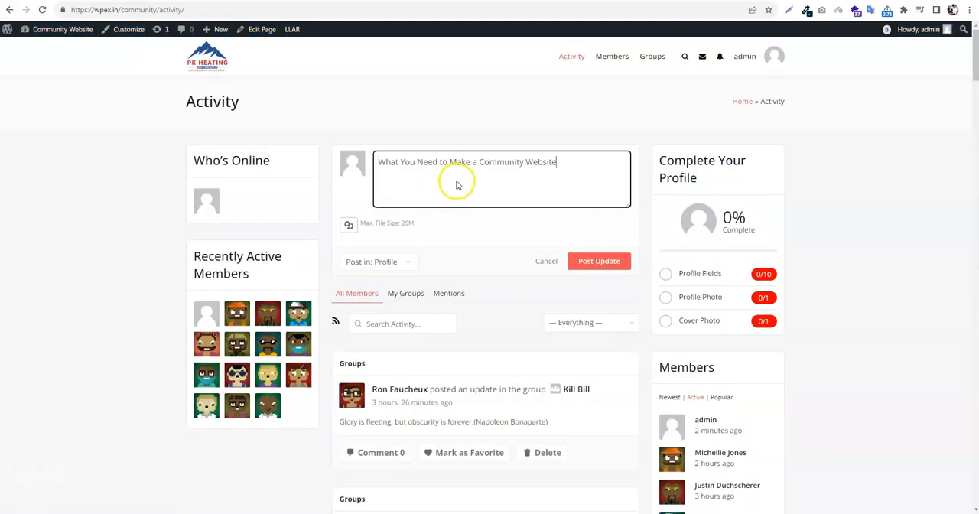
Attach the two Pexels wedding photos numbered 10483619 and 10483593 from Downloads to the update and post it to the profile
{"action": "left_click", "coordinate": [348, 228]}
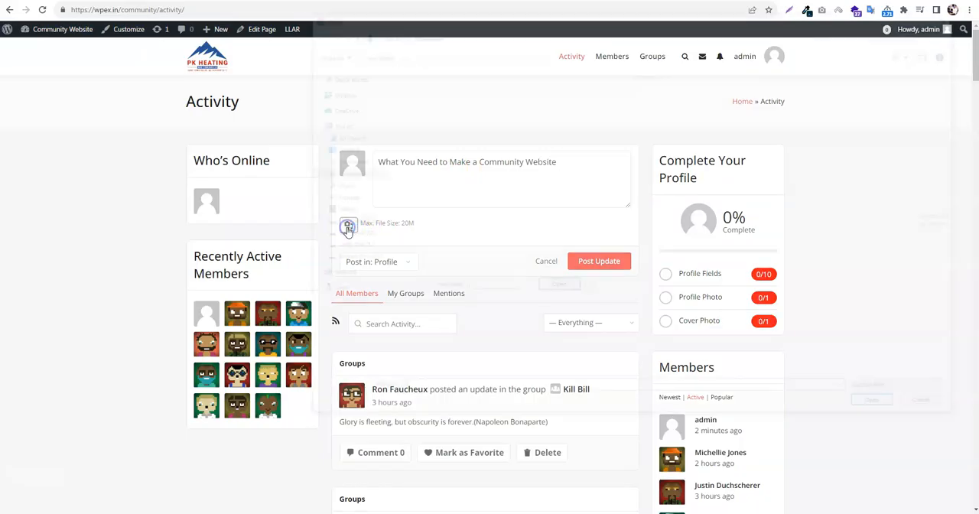
{"action": "left_click", "coordinate": [481, 290]}
{"action": "left_click", "coordinate": [539, 291], "text": "ctrl"}
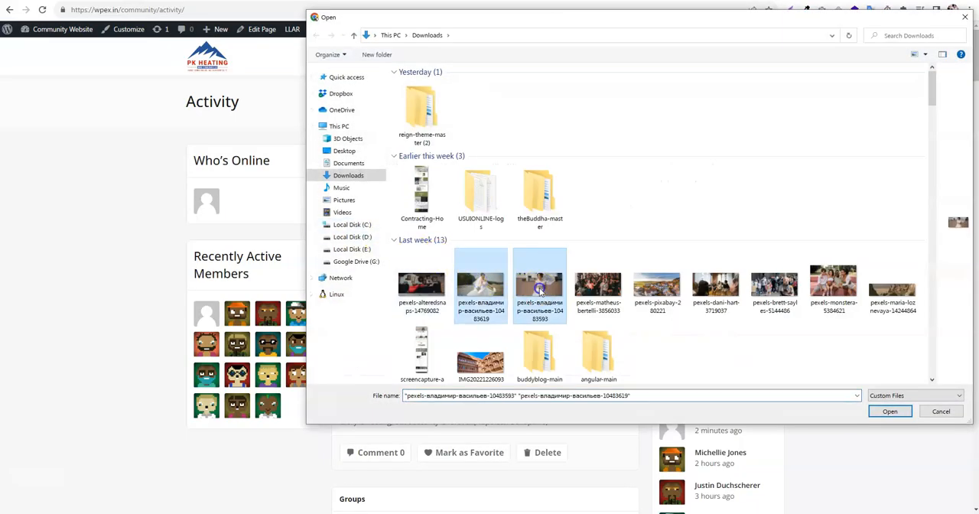
{"action": "left_click", "coordinate": [890, 411]}
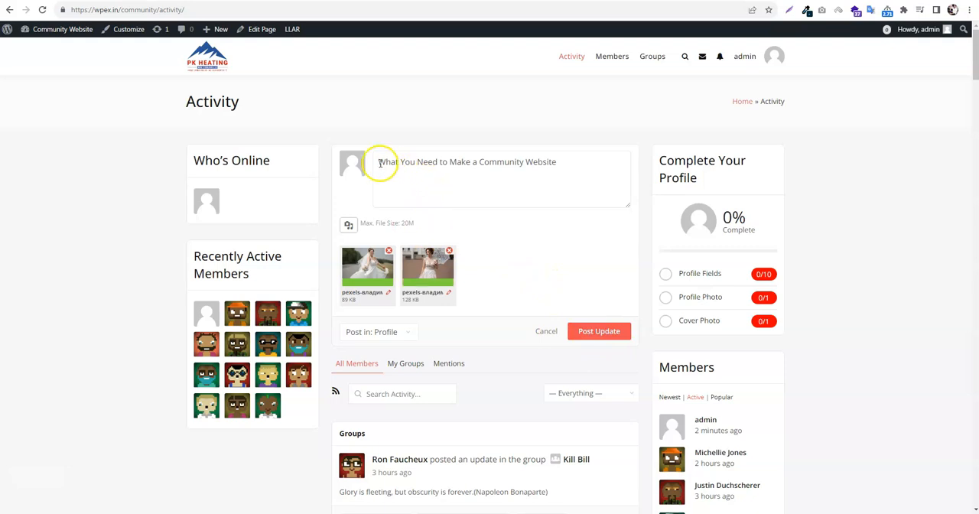
{"action": "scroll", "coordinate": [504, 304], "scroll_direction": "down", "scroll_amount": 3}
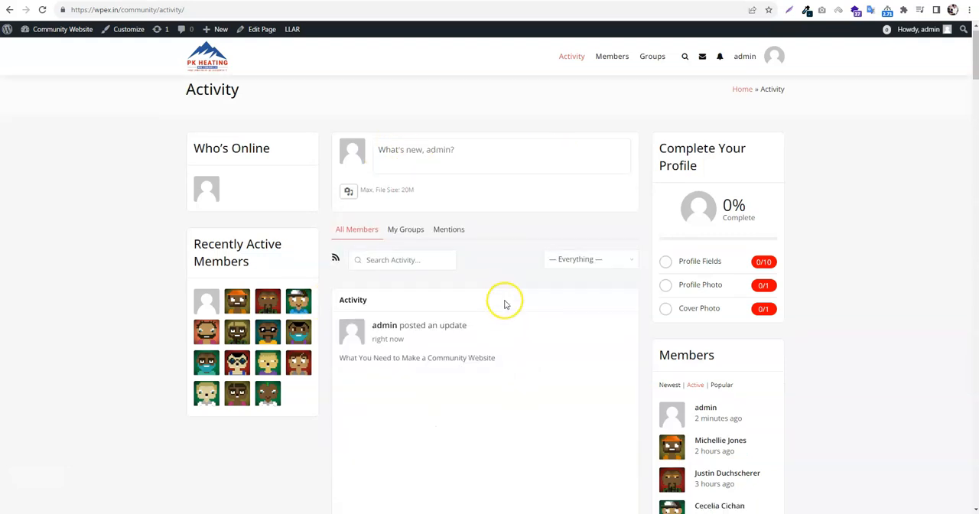
Comment "Nice acvitity" on the newly posted community website update with the two photos
{"action": "scroll", "coordinate": [602, 321], "scroll_direction": "down", "scroll_amount": 1}
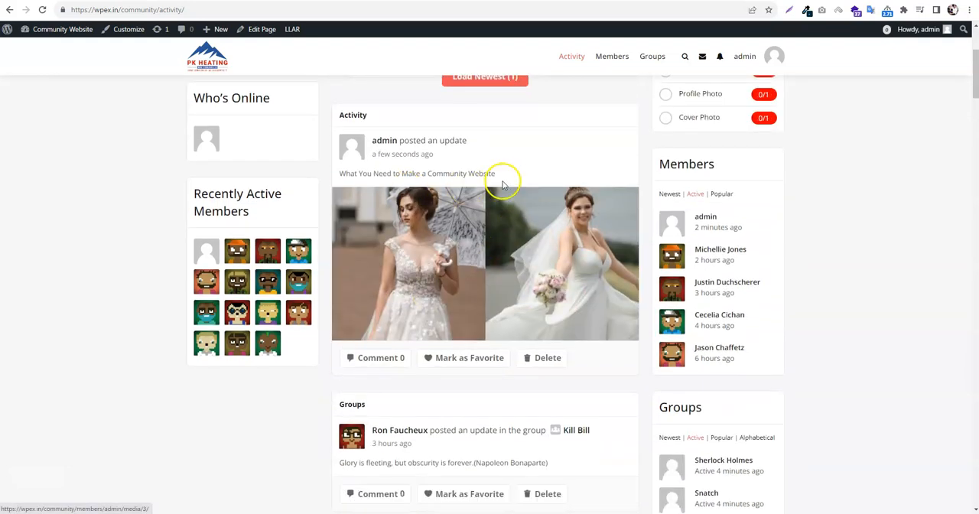
{"action": "left_click_drag", "start_coordinate": [498, 174], "coordinate": [355, 174]}
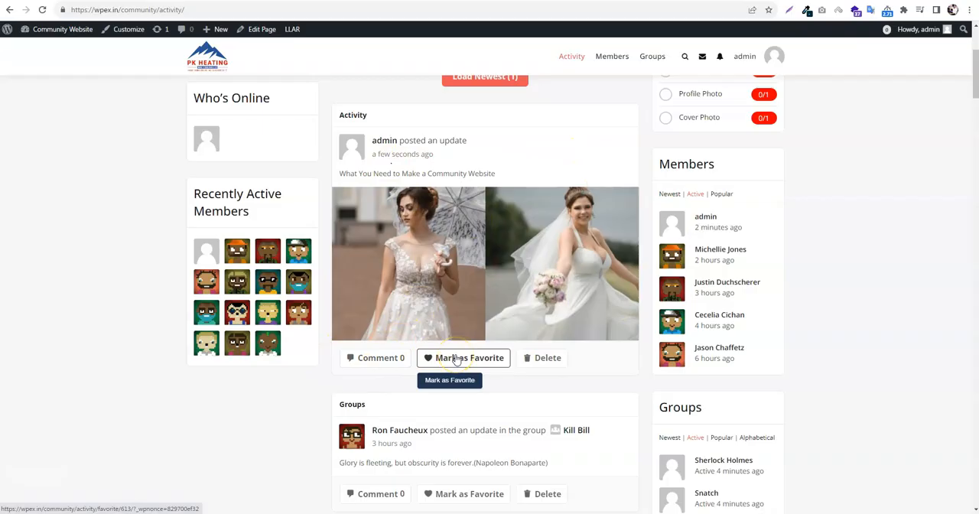
{"action": "left_click", "coordinate": [402, 359]}
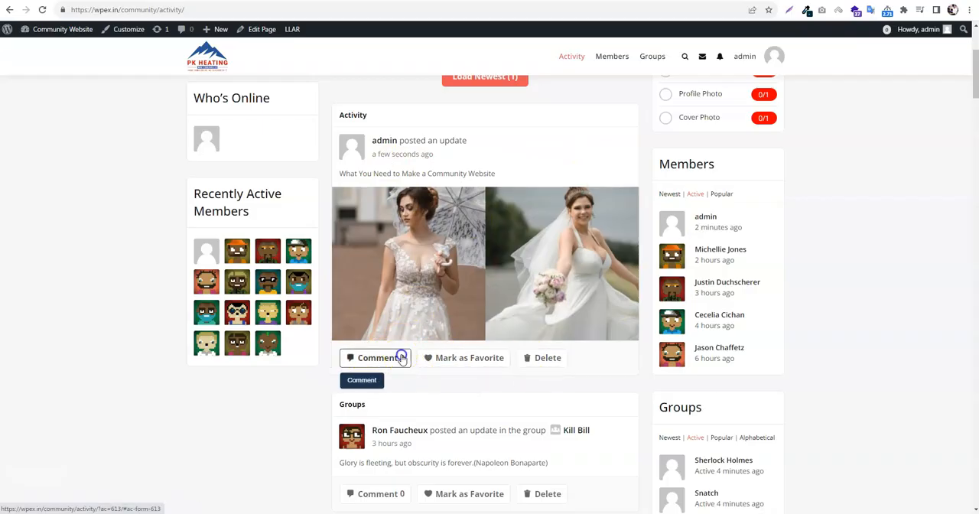
{"action": "scroll", "coordinate": [449, 285], "scroll_direction": "up", "scroll_amount": 4}
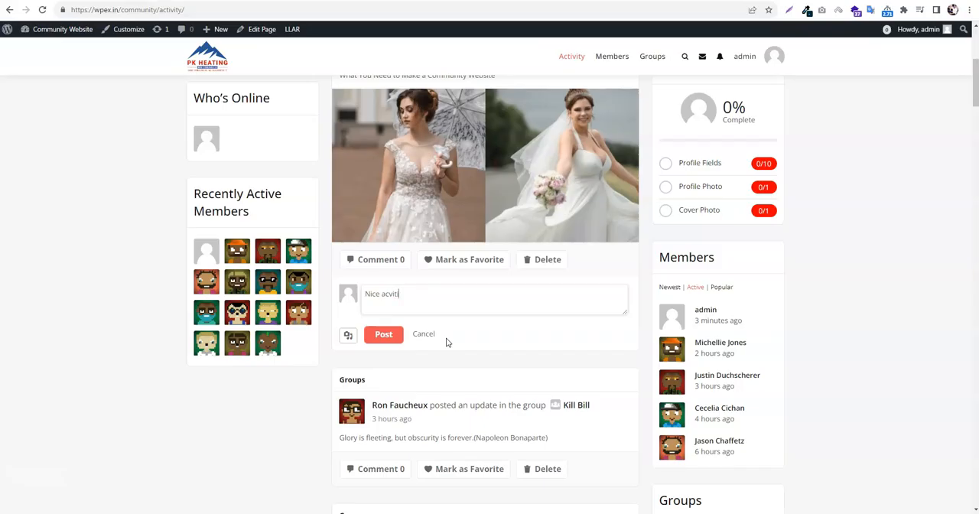
{"action": "left_click", "coordinate": [388, 337]}
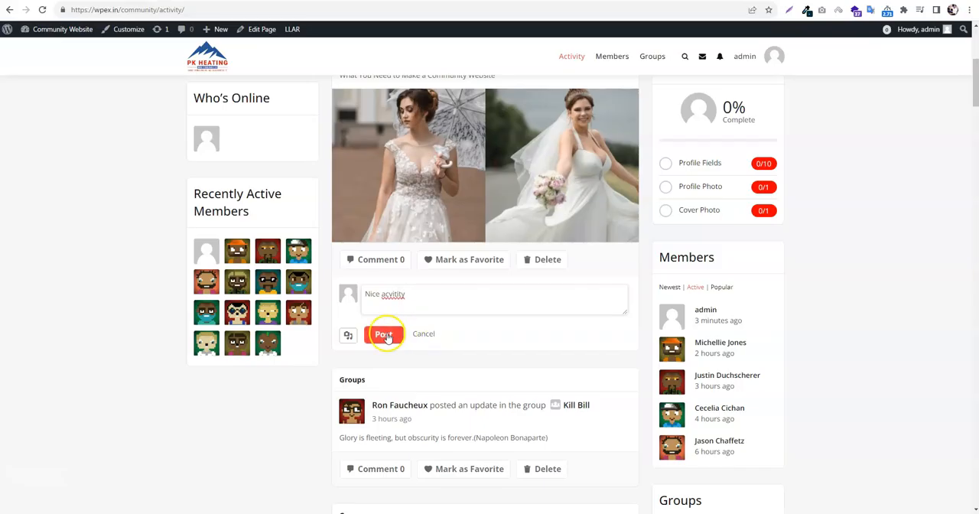
Correct the comment to "Nice activity" and post it, and mark the two-photo update as a favorite
{"action": "right_click", "coordinate": [388, 294]}
{"action": "left_click", "coordinate": [405, 296]}
{"action": "left_click", "coordinate": [392, 333]}
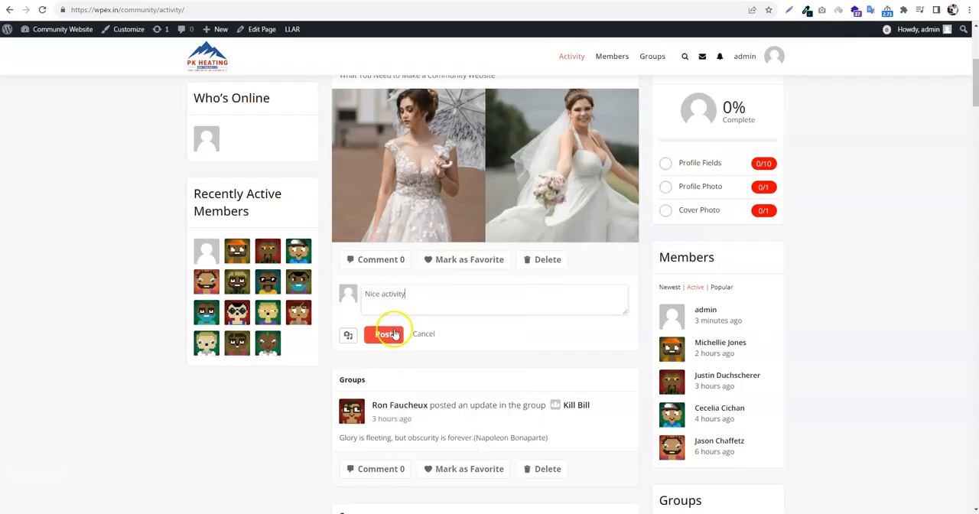
{"action": "left_click", "coordinate": [465, 260]}
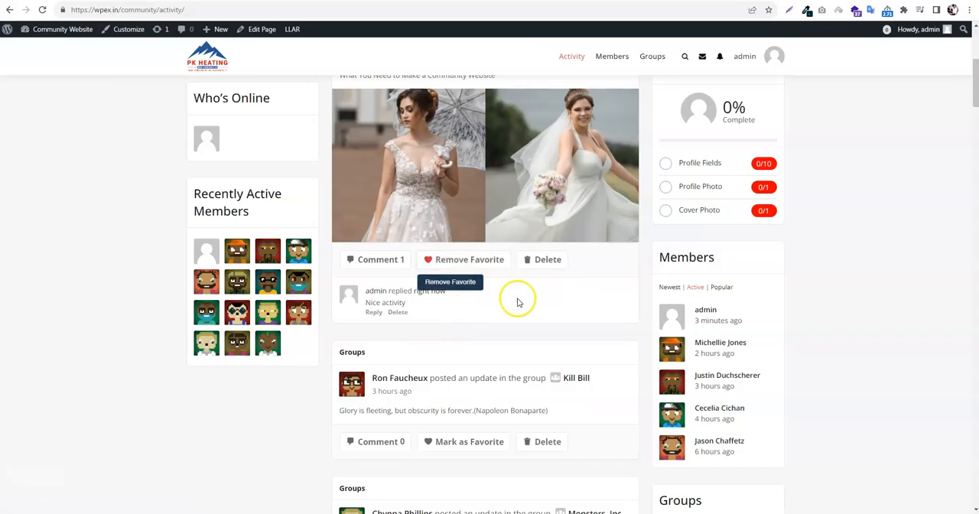
Load the newest activity in the stream and look over the two-photo update
{"action": "scroll", "coordinate": [67, 468], "scroll_direction": "up", "scroll_amount": 5}
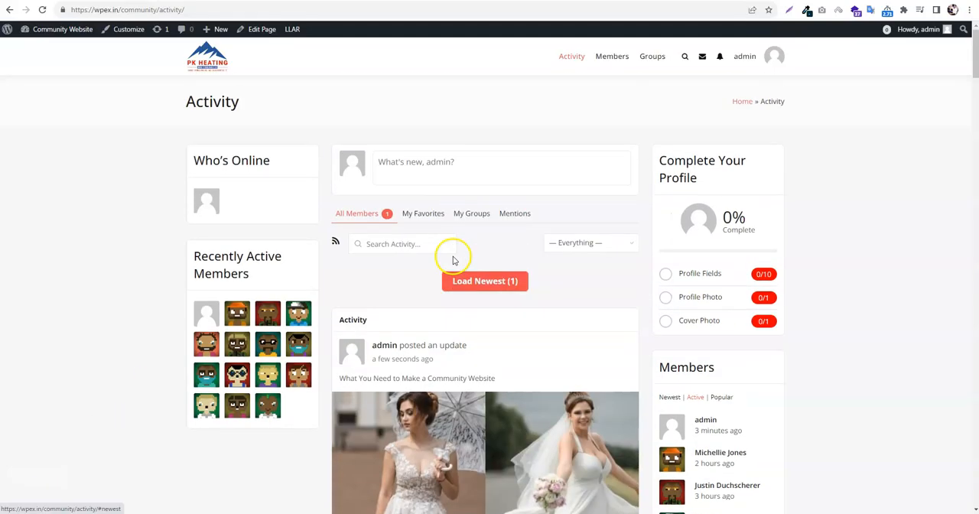
{"action": "left_click", "coordinate": [486, 282]}
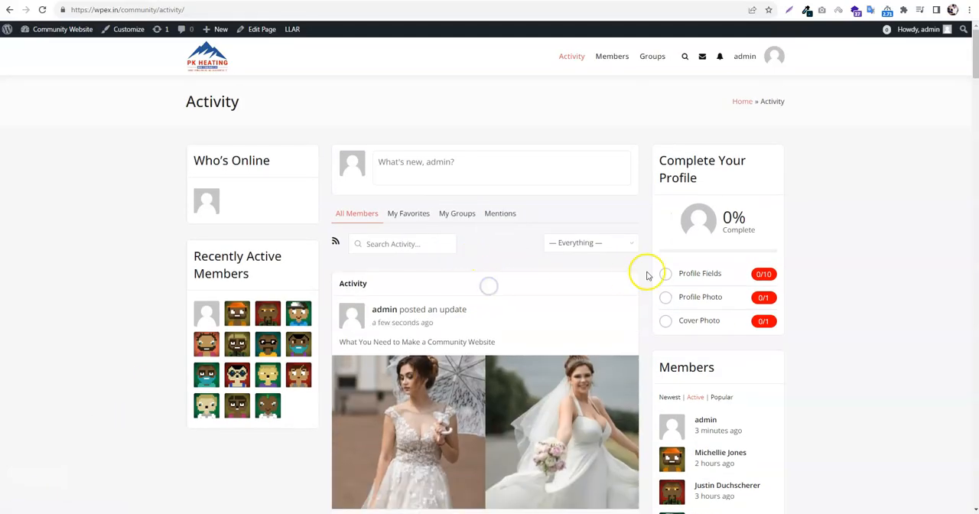
{"action": "scroll", "coordinate": [535, 271], "scroll_direction": "down", "scroll_amount": 4}
{"action": "scroll", "coordinate": [542, 321], "scroll_direction": "up", "scroll_amount": 2}
{"action": "scroll", "coordinate": [542, 322], "scroll_direction": "down", "scroll_amount": 2}
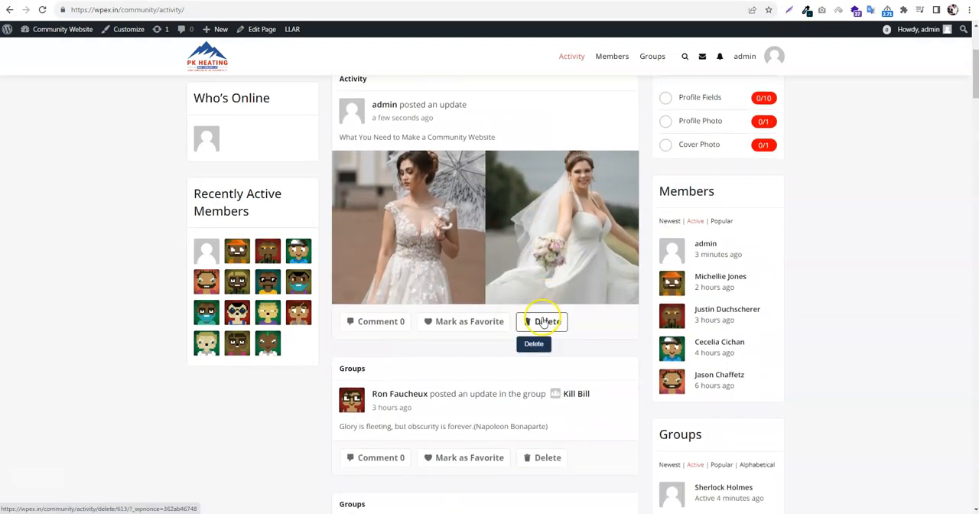
{"action": "scroll", "coordinate": [542, 321], "scroll_direction": "up", "scroll_amount": 3}
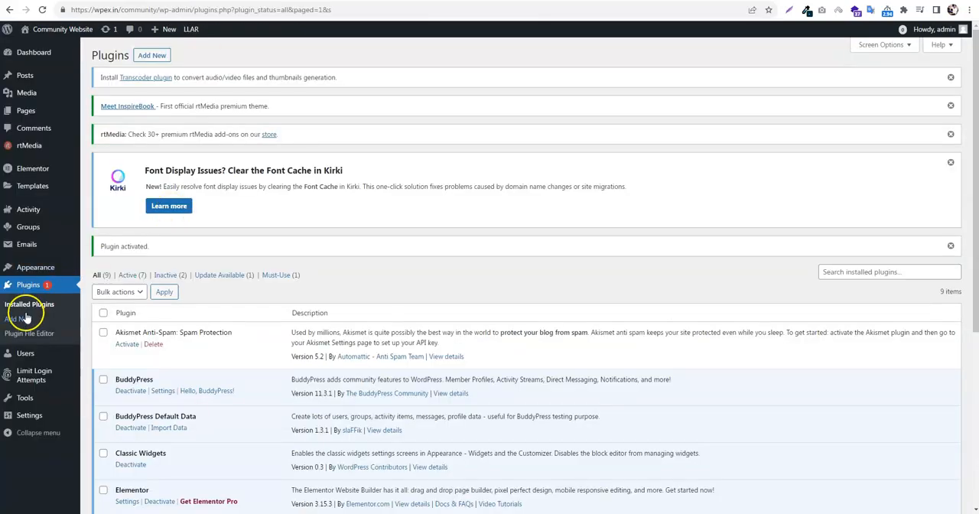
In the WordPress admin, create a new navigation menu named "User Menu" and assign it to the User Menu display location
{"action": "mouse_move", "coordinate": [35, 269]}
{"action": "left_click", "coordinate": [133, 317]}
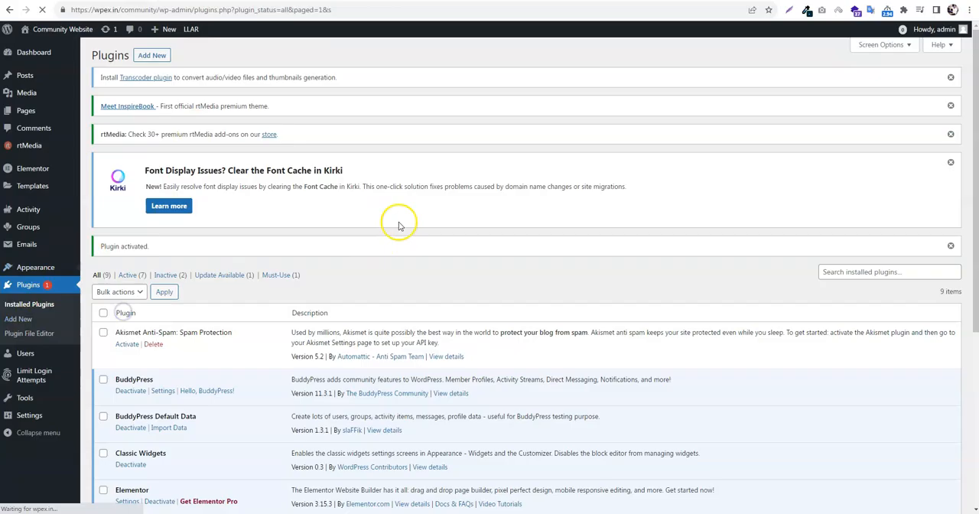
{"action": "left_click", "coordinate": [224, 281]}
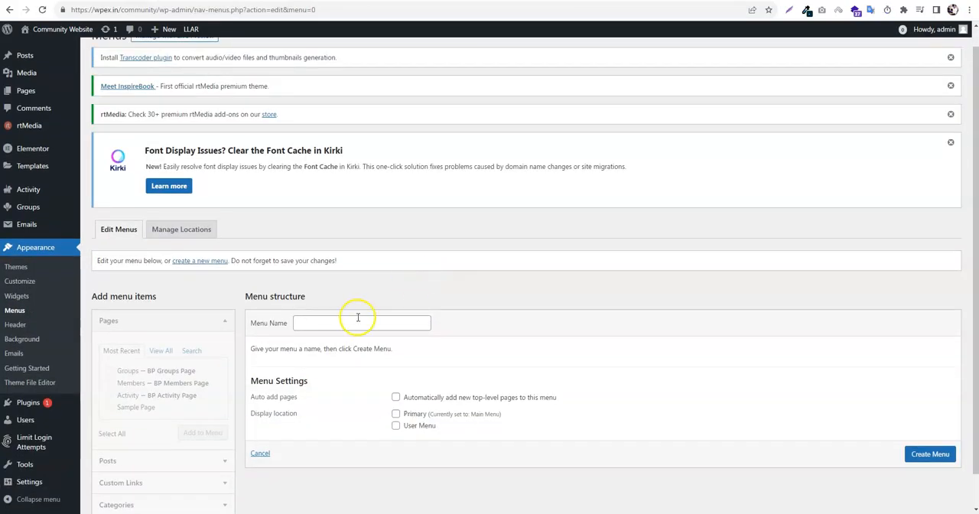
{"action": "left_click", "coordinate": [357, 321]}
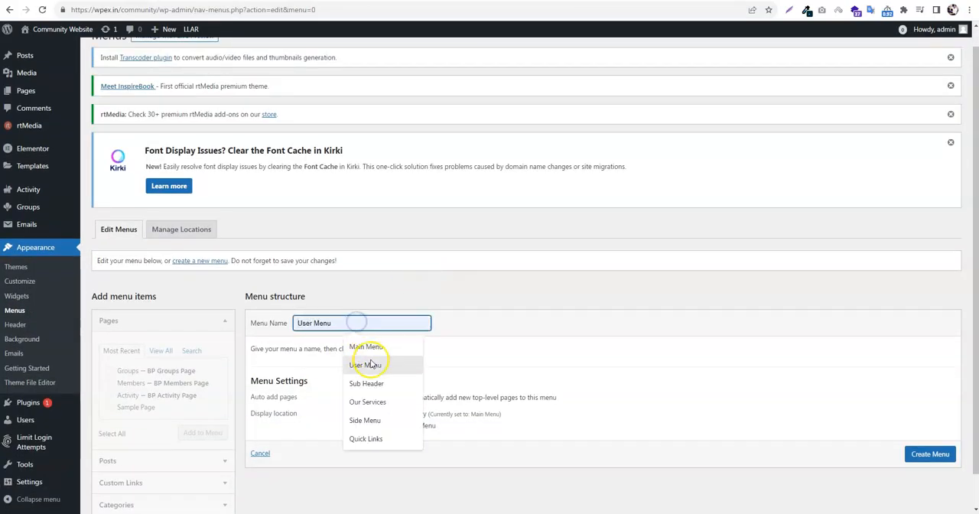
{"action": "left_click", "coordinate": [365, 365]}
{"action": "scroll", "coordinate": [458, 329], "scroll_direction": "down", "scroll_amount": 1}
{"action": "left_click", "coordinate": [421, 394]}
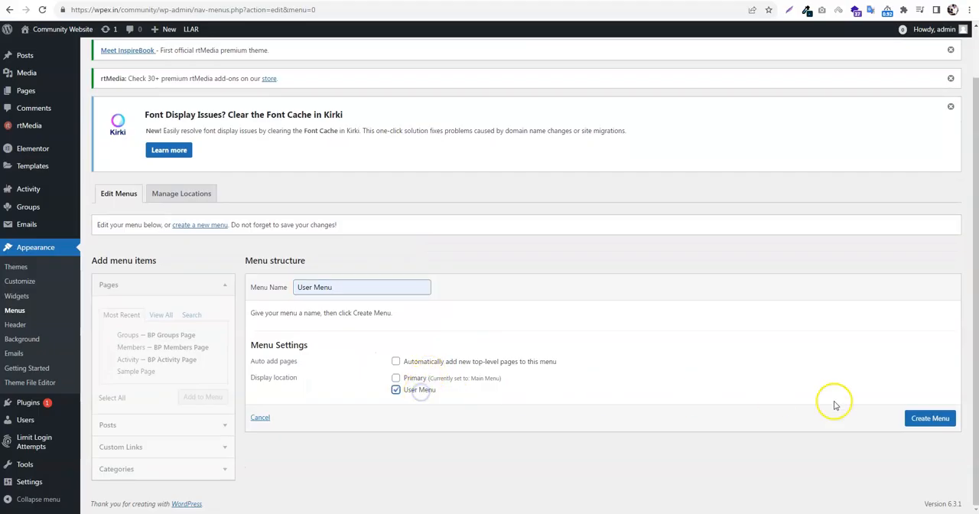
{"action": "left_click", "coordinate": [927, 418]}
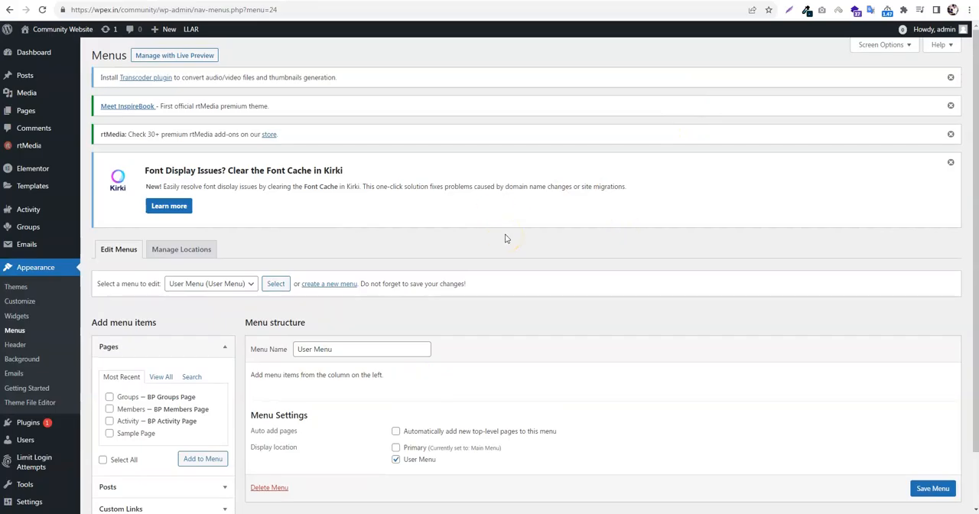
Show the BuddyPress Member item box, add all of its Logged-In links to the User Menu and save the menu
{"action": "left_click", "coordinate": [884, 45]}
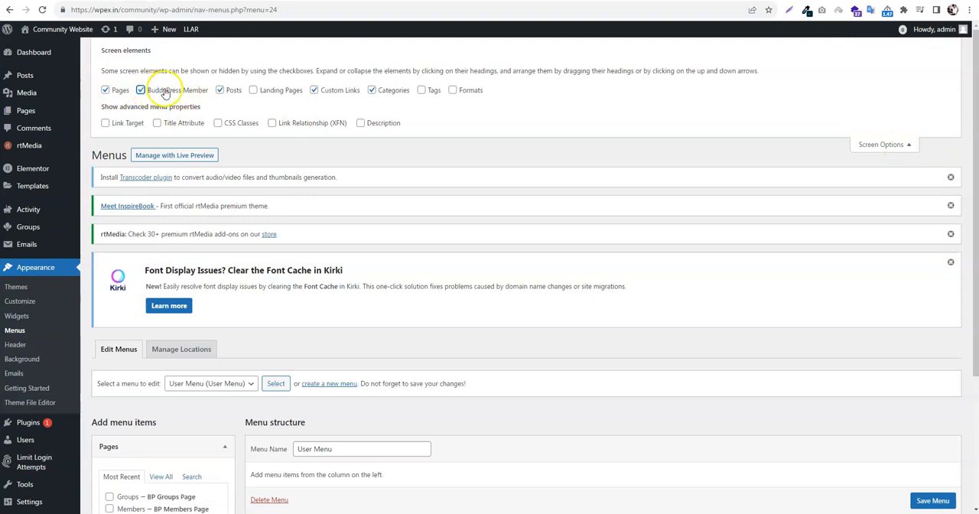
{"action": "scroll", "coordinate": [212, 97], "scroll_direction": "down", "scroll_amount": 2}
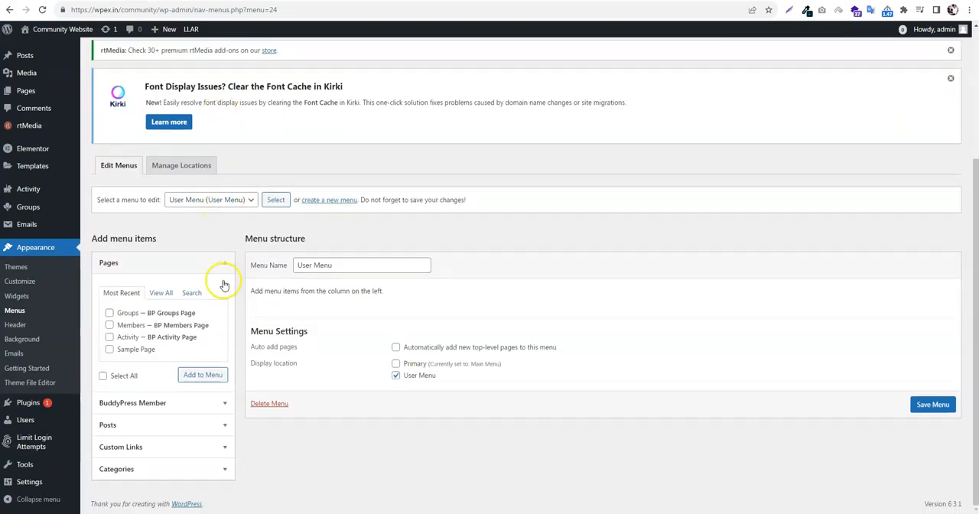
{"action": "left_click", "coordinate": [170, 405]}
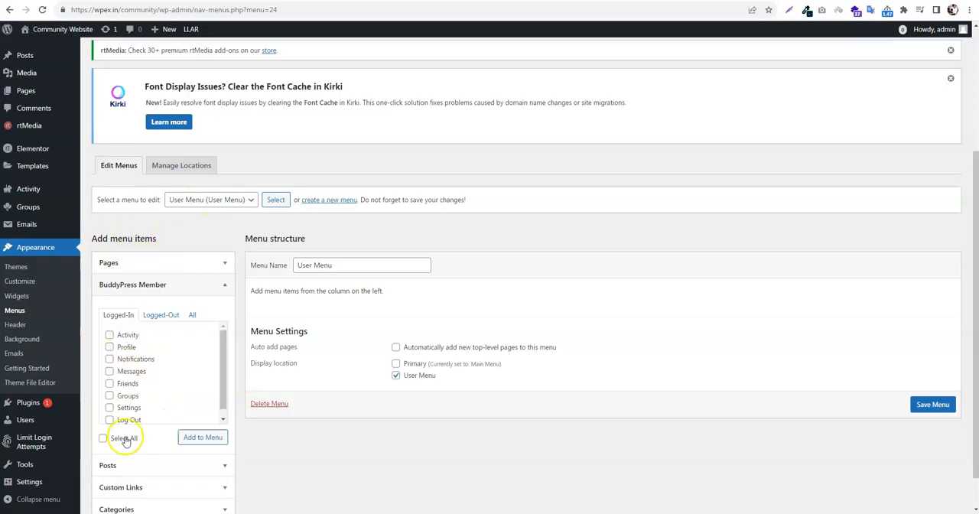
{"action": "left_click", "coordinate": [200, 437]}
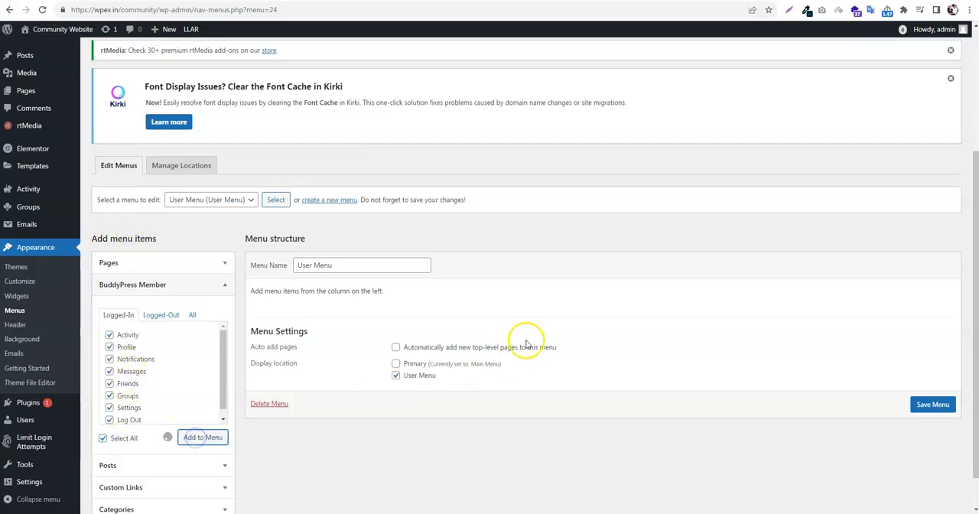
{"action": "scroll", "coordinate": [526, 343], "scroll_direction": "down", "scroll_amount": 1}
{"action": "scroll", "coordinate": [526, 343], "scroll_direction": "down", "scroll_amount": 2}
{"action": "left_click", "coordinate": [933, 457]}
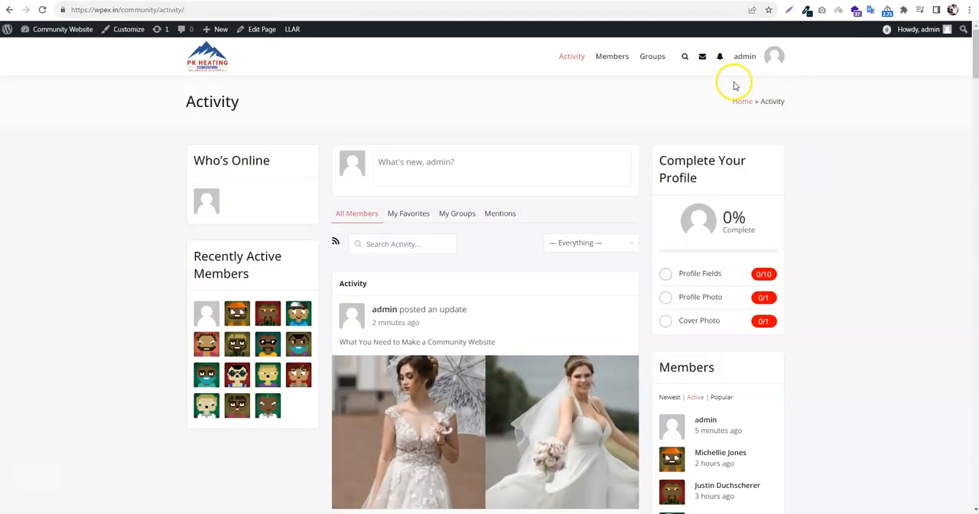
From the admin's member page, upload pexels-pixabay-280221 from Downloads as the profile photo, cropped to a large square around the village
{"action": "left_click", "coordinate": [778, 60]}
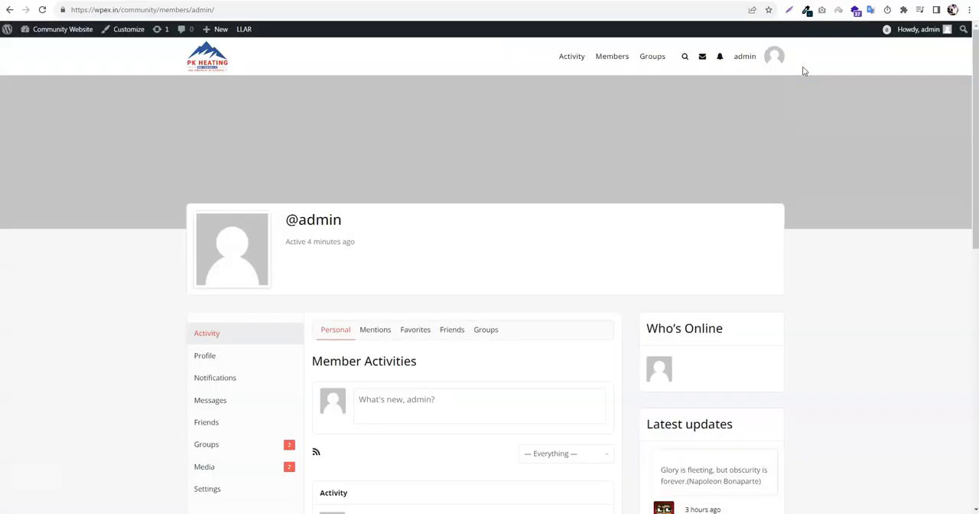
{"action": "mouse_move", "coordinate": [754, 62]}
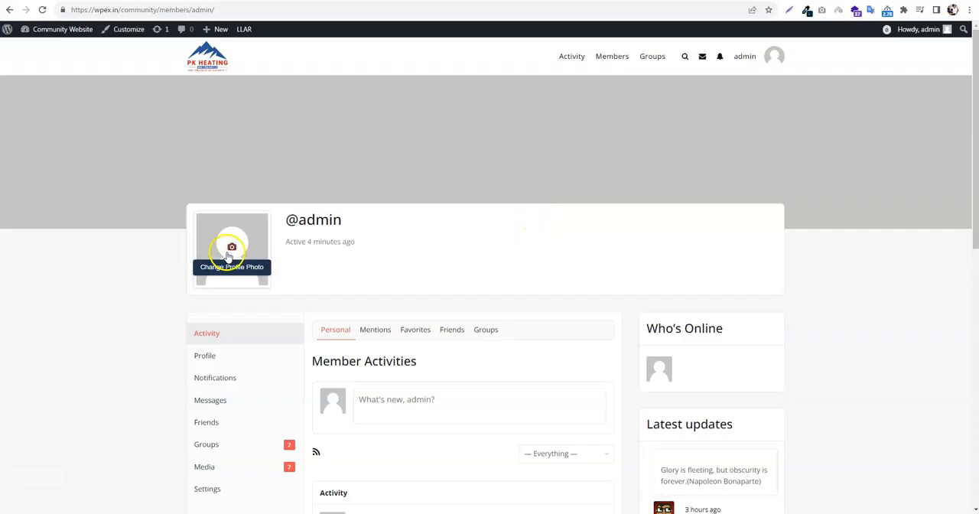
{"action": "mouse_move", "coordinate": [235, 250]}
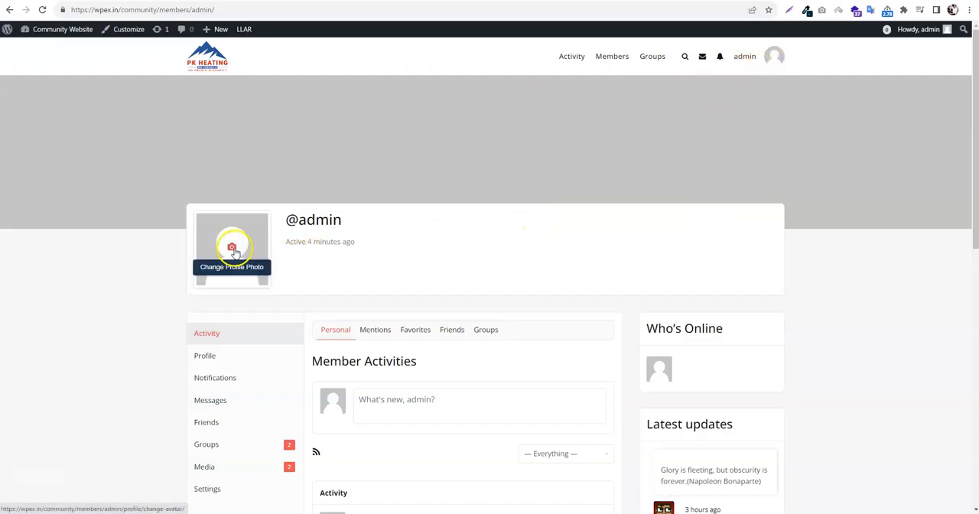
{"action": "left_click", "coordinate": [235, 252]}
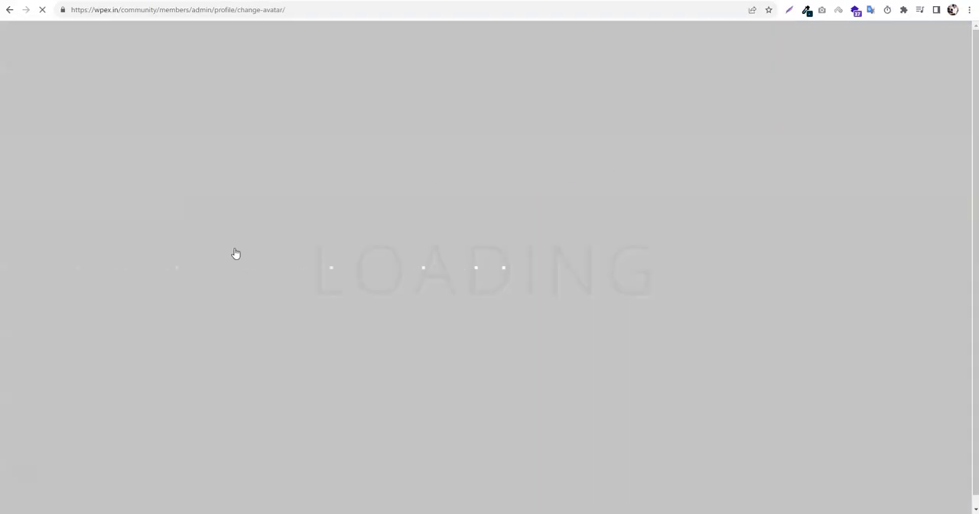
{"action": "left_click", "coordinate": [489, 285]}
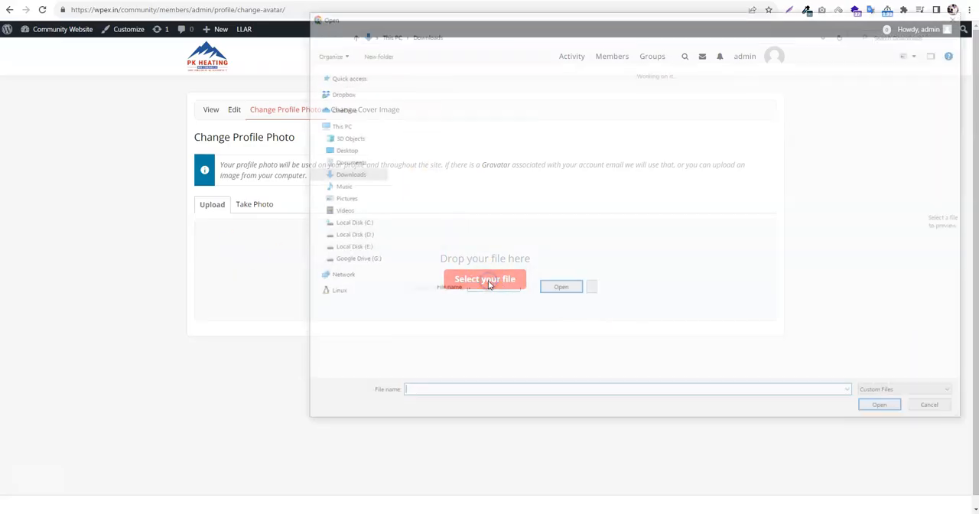
{"action": "scroll", "coordinate": [687, 309], "scroll_direction": "down", "scroll_amount": 5}
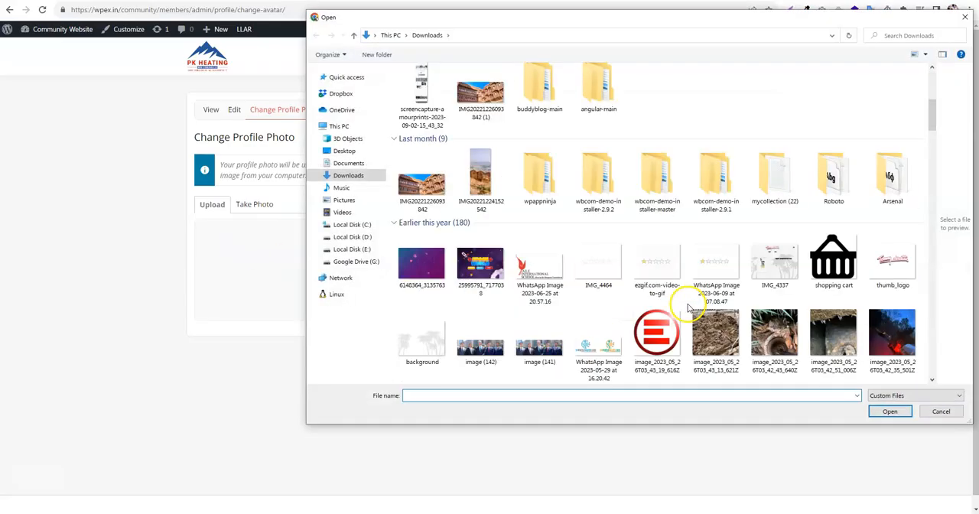
{"action": "scroll", "coordinate": [685, 302], "scroll_direction": "up", "scroll_amount": 5}
{"action": "double_click", "coordinate": [662, 273]}
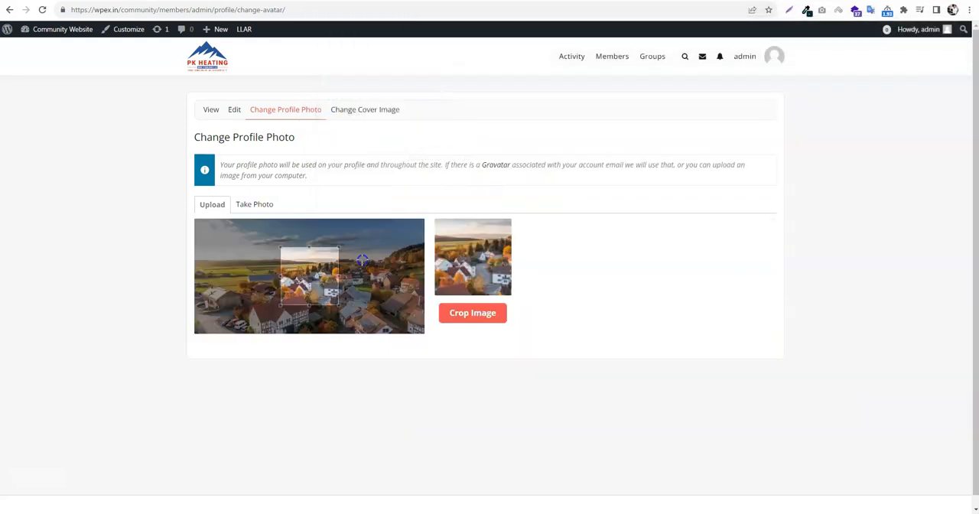
{"action": "left_click_drag", "start_coordinate": [260, 225], "coordinate": [395, 335]}
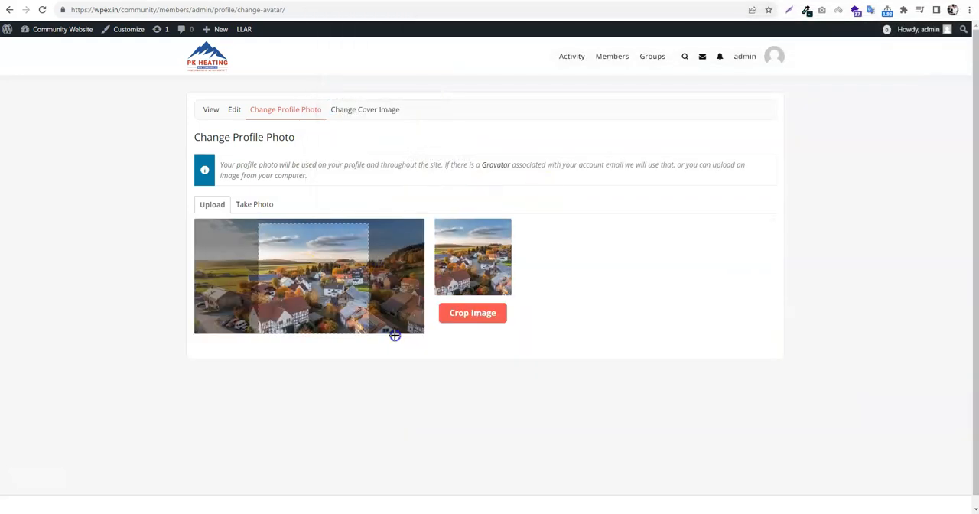
{"action": "left_click", "coordinate": [461, 325]}
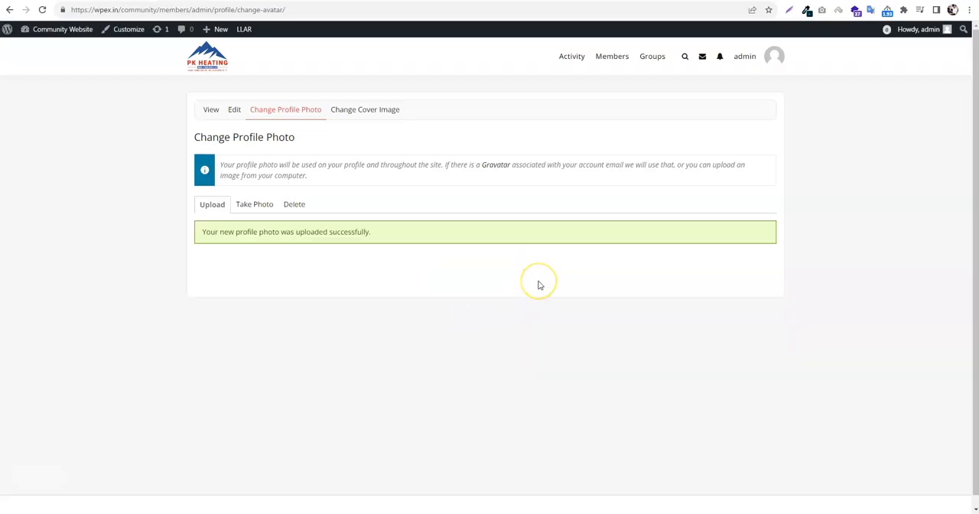
Upload pexels-brett-sayles-5144486 from Downloads as the profile's cover image
{"action": "left_click", "coordinate": [371, 113]}
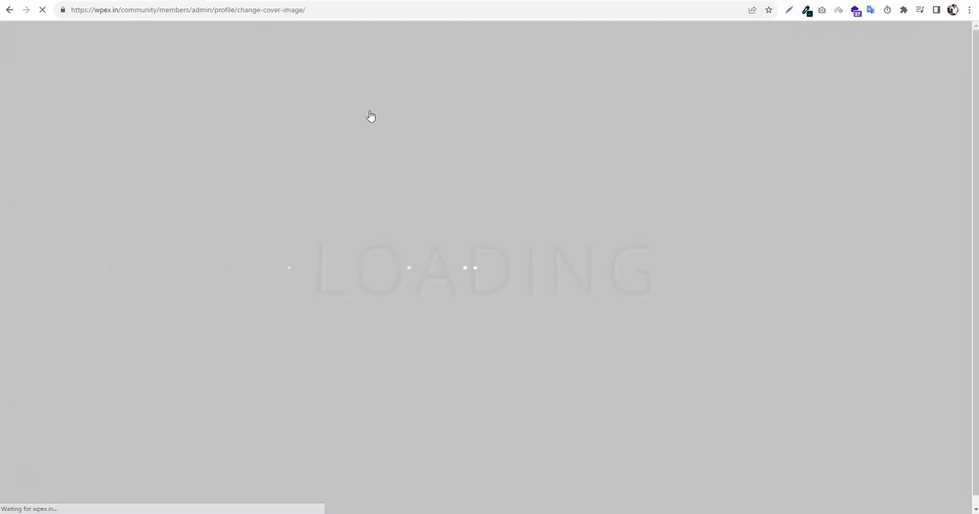
{"action": "left_click", "coordinate": [449, 242]}
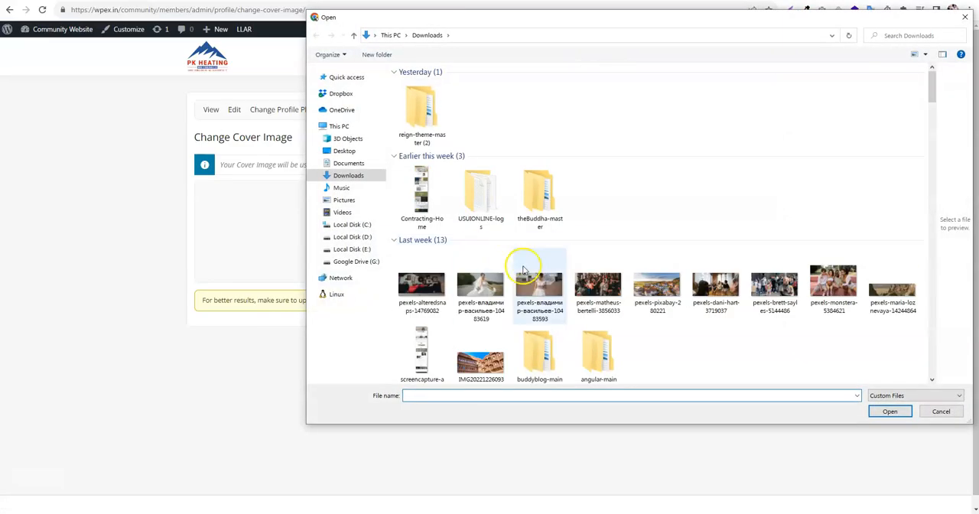
{"action": "left_click", "coordinate": [765, 293]}
{"action": "double_click", "coordinate": [765, 293]}
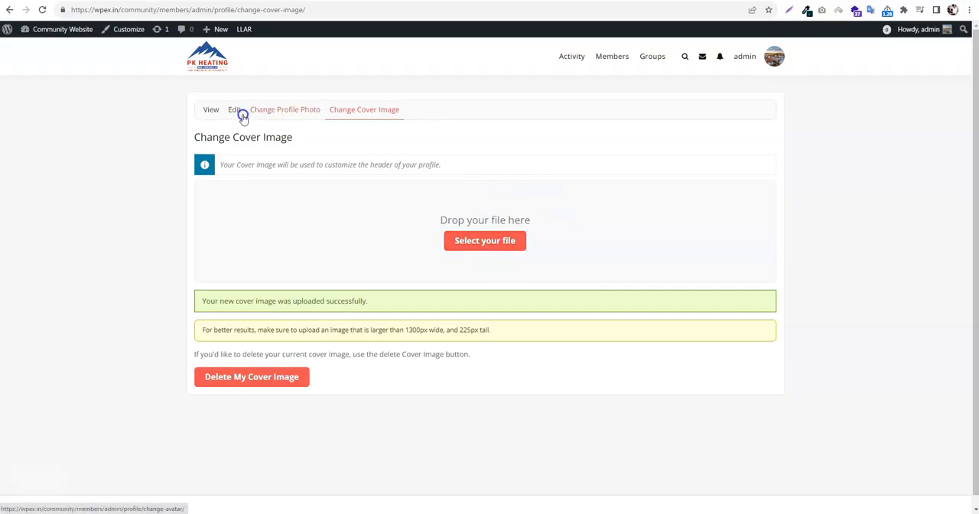
Open the admin's member page and look over its header images and activity
{"action": "left_click", "coordinate": [775, 59]}
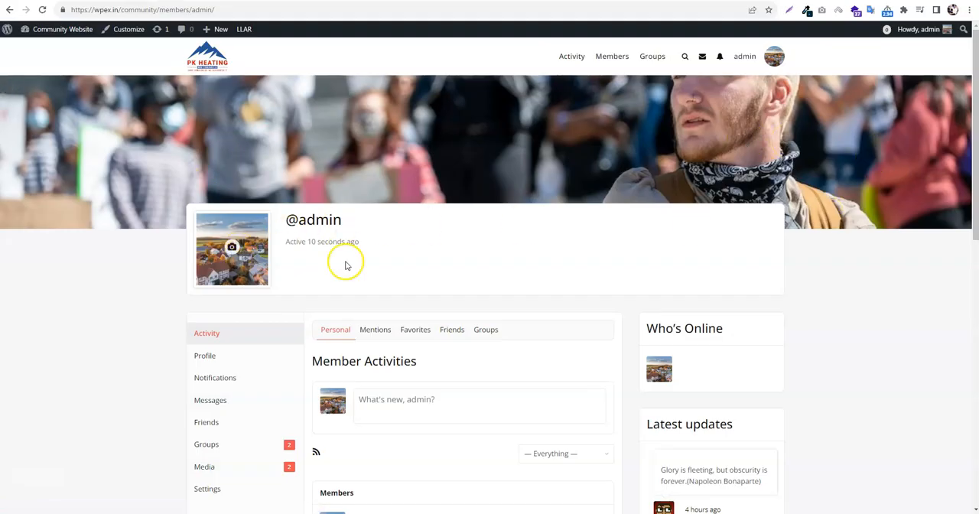
{"action": "scroll", "coordinate": [532, 259], "scroll_direction": "down", "scroll_amount": 2}
{"action": "scroll", "coordinate": [532, 259], "scroll_direction": "up", "scroll_amount": 2}
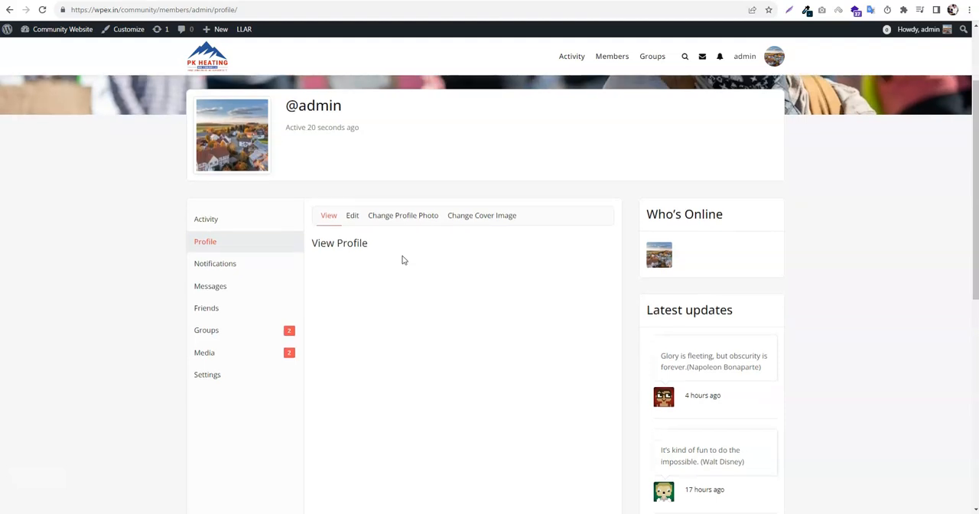
Edit the profile's Base group, enter the member's full name in the required Name field and save the changes
{"action": "scroll", "coordinate": [403, 260], "scroll_direction": "down", "scroll_amount": 2}
{"action": "left_click", "coordinate": [352, 126]}
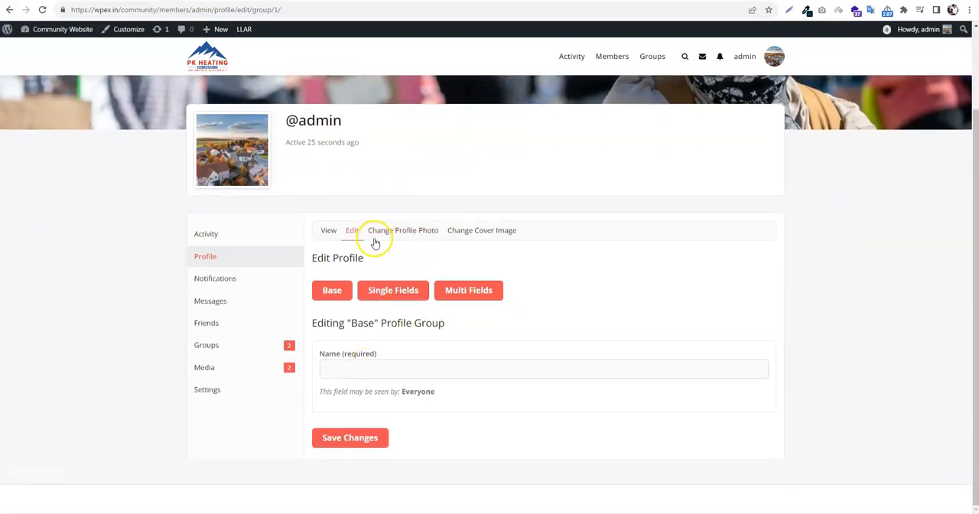
{"action": "left_click", "coordinate": [339, 291]}
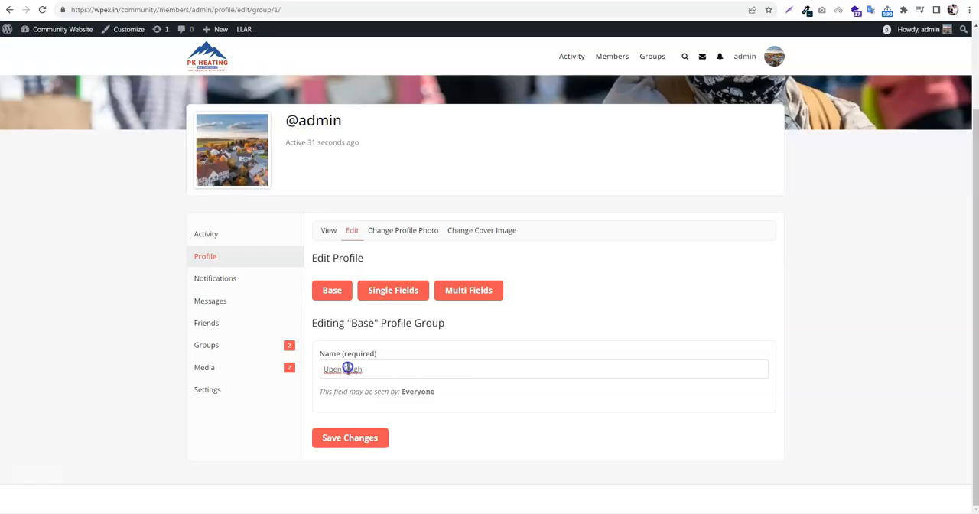
{"action": "left_click", "coordinate": [354, 439]}
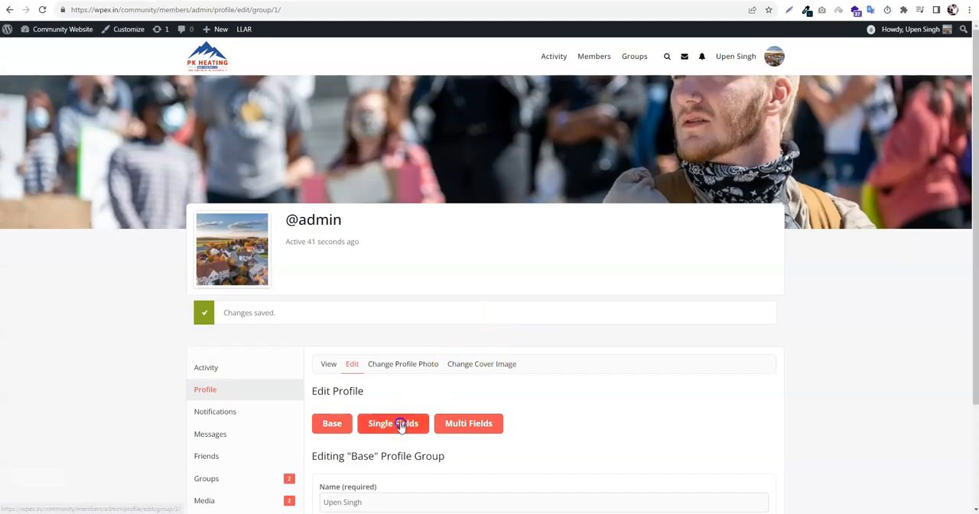
Edit the profile's Single Fields group and enter "What You Need to Make a Community Website" as plain text in the required Textarea field
{"action": "left_click", "coordinate": [403, 428]}
{"action": "scroll", "coordinate": [496, 350], "scroll_direction": "down", "scroll_amount": 8}
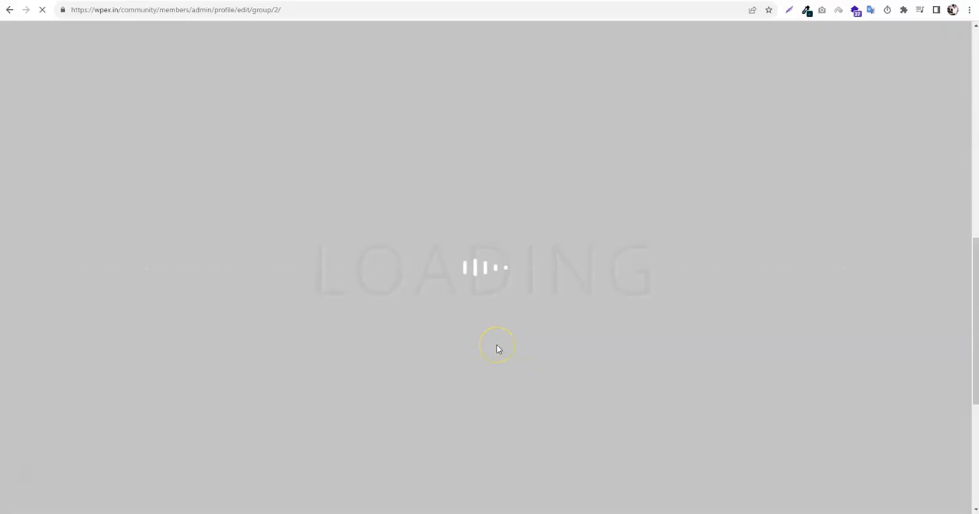
{"action": "scroll", "coordinate": [408, 304], "scroll_direction": "up", "scroll_amount": 3}
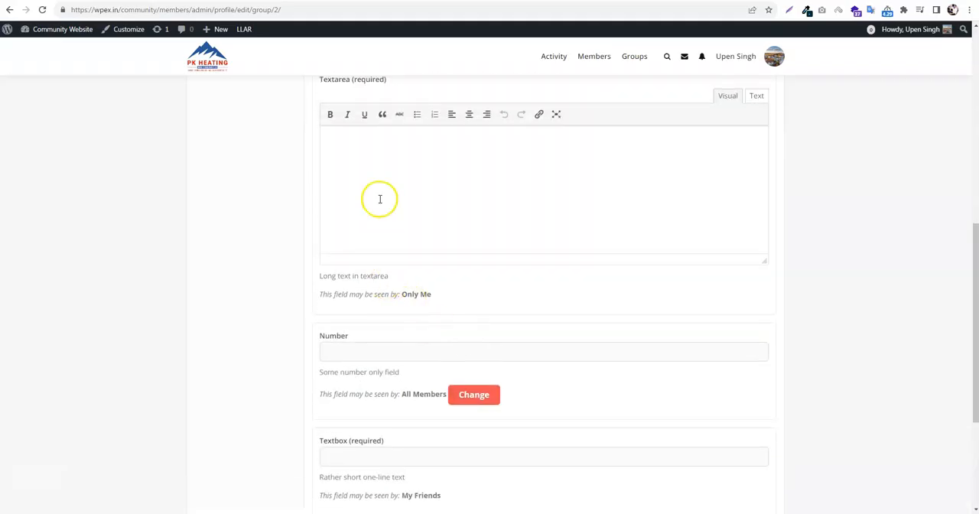
{"action": "scroll", "coordinate": [428, 371], "scroll_direction": "up", "scroll_amount": 3}
{"action": "type", "text": "What You Need to Make a Community Website"}
{"action": "scroll", "coordinate": [434, 399], "scroll_direction": "up", "scroll_amount": 2}
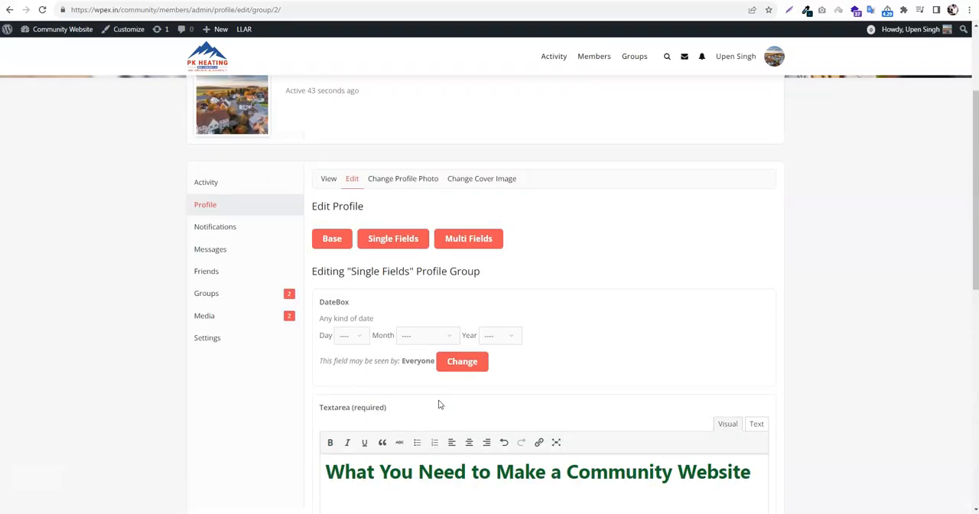
{"action": "scroll", "coordinate": [452, 406], "scroll_direction": "down", "scroll_amount": 1}
{"action": "left_click", "coordinate": [757, 351]}
{"action": "left_click", "coordinate": [730, 395]}
{"action": "key", "text": "ctrl+a"}
{"action": "type", "text": "What You Need to Make a Community Website"}
Set the DateBox field to day 3, month May, year 2025
{"action": "left_click", "coordinate": [351, 264]}
{"action": "left_click", "coordinate": [345, 308]}
{"action": "left_click", "coordinate": [425, 263]}
{"action": "left_click", "coordinate": [428, 330]}
{"action": "left_click", "coordinate": [500, 263]}
{"action": "left_click", "coordinate": [500, 370]}
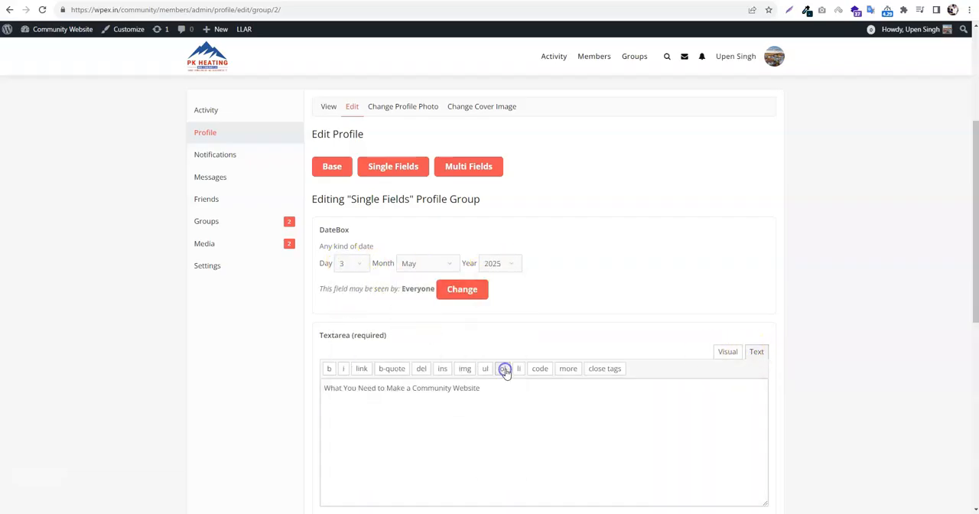
{"action": "scroll", "coordinate": [370, 225], "scroll_direction": "up", "scroll_amount": 2}
{"action": "scroll", "coordinate": [371, 225], "scroll_direction": "down", "scroll_amount": 5}
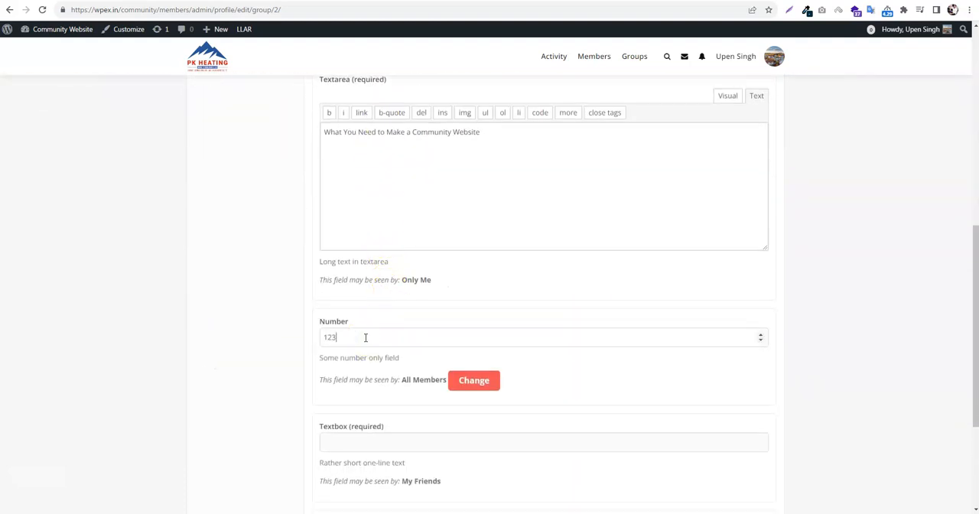
{"action": "scroll", "coordinate": [366, 338], "scroll_direction": "down", "scroll_amount": 2}
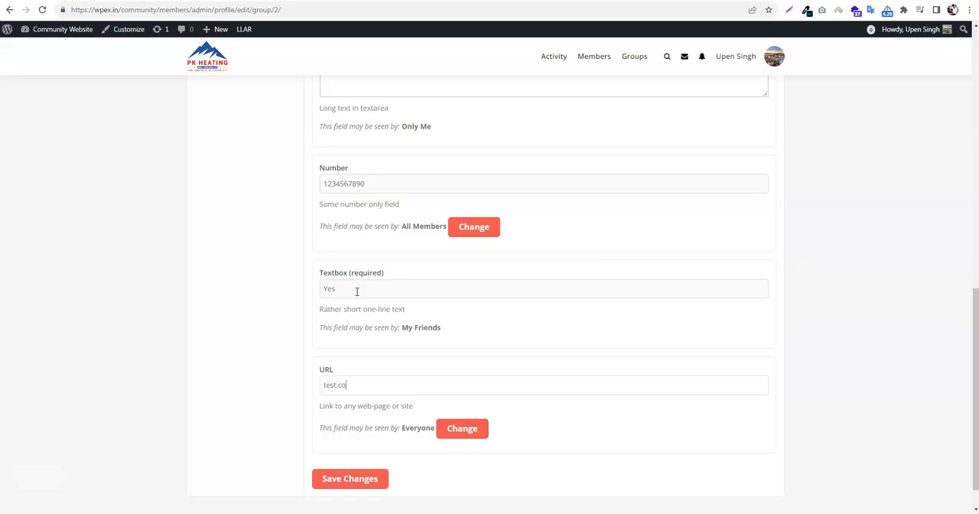
{"action": "left_click", "coordinate": [350, 478]}
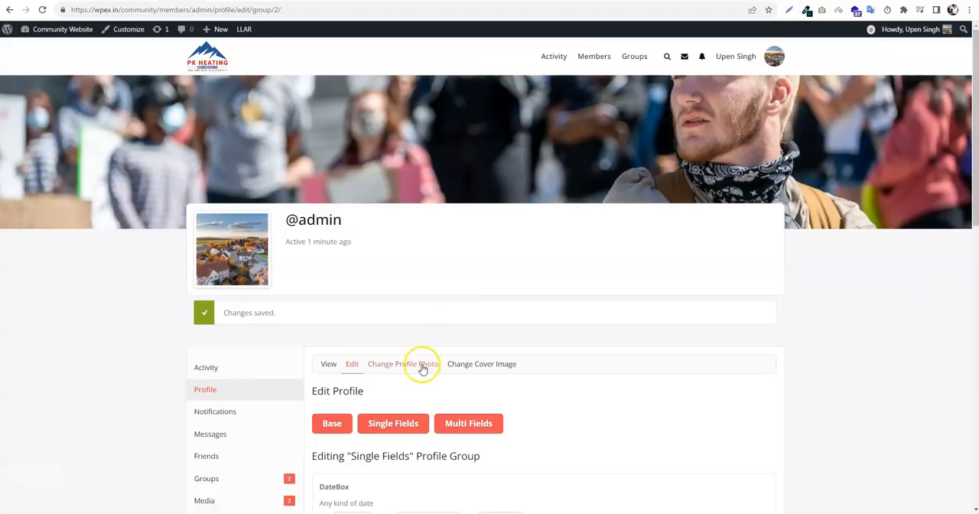
Open the profile's Multi Fields group and save it with its preselected options
{"action": "scroll", "coordinate": [420, 368], "scroll_direction": "down", "scroll_amount": 2}
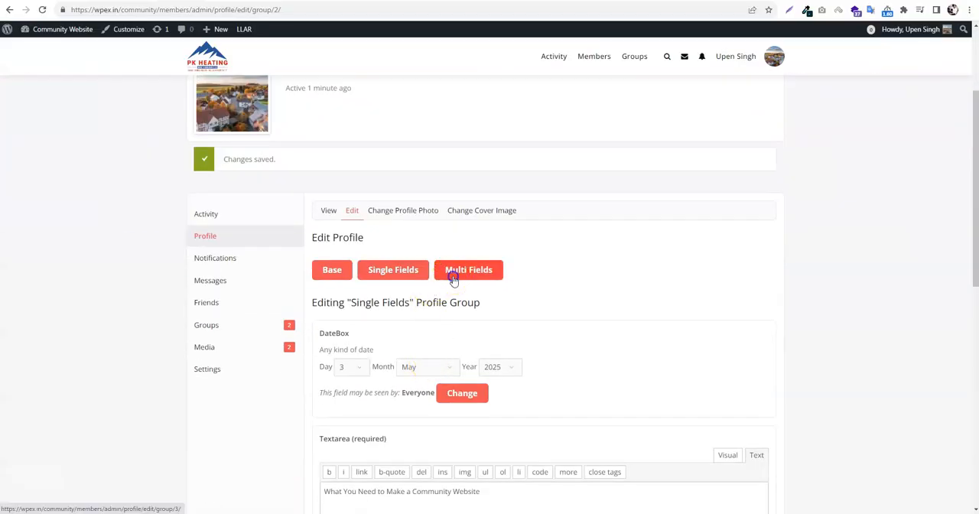
{"action": "left_click", "coordinate": [514, 277]}
{"action": "scroll", "coordinate": [428, 267], "scroll_direction": "down", "scroll_amount": 5}
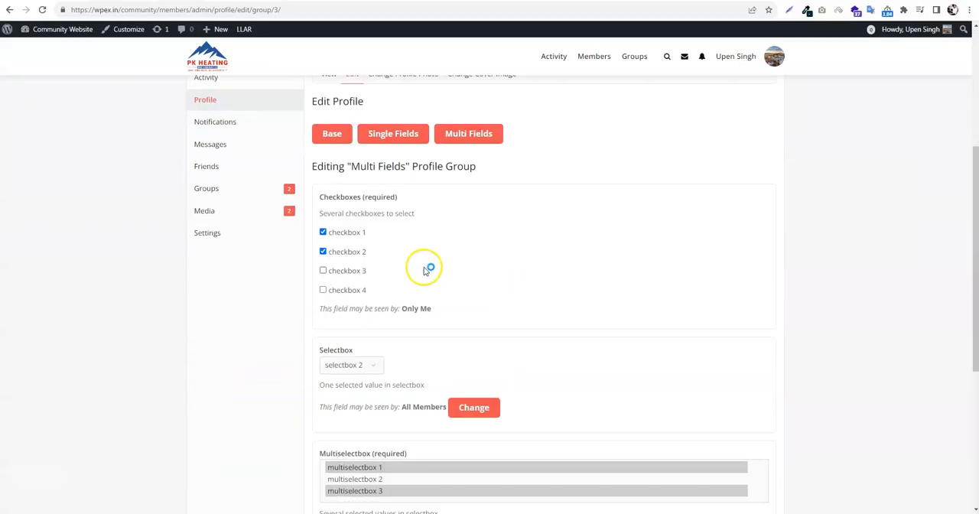
{"action": "scroll", "coordinate": [448, 390], "scroll_direction": "down", "scroll_amount": 1}
{"action": "left_click", "coordinate": [370, 441]}
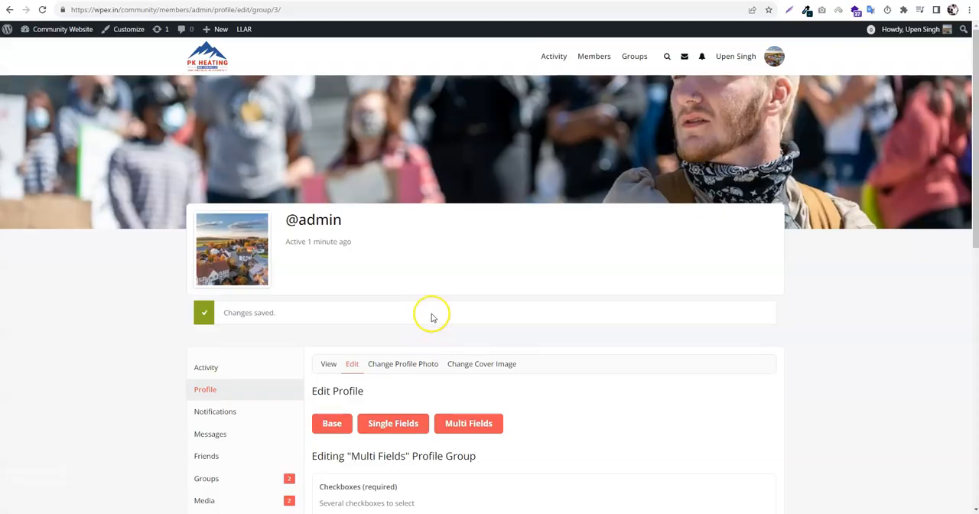
View the admin's profile and examine the Base, Single Fields and Multi Fields entries
{"action": "scroll", "coordinate": [431, 317], "scroll_direction": "down", "scroll_amount": 2}
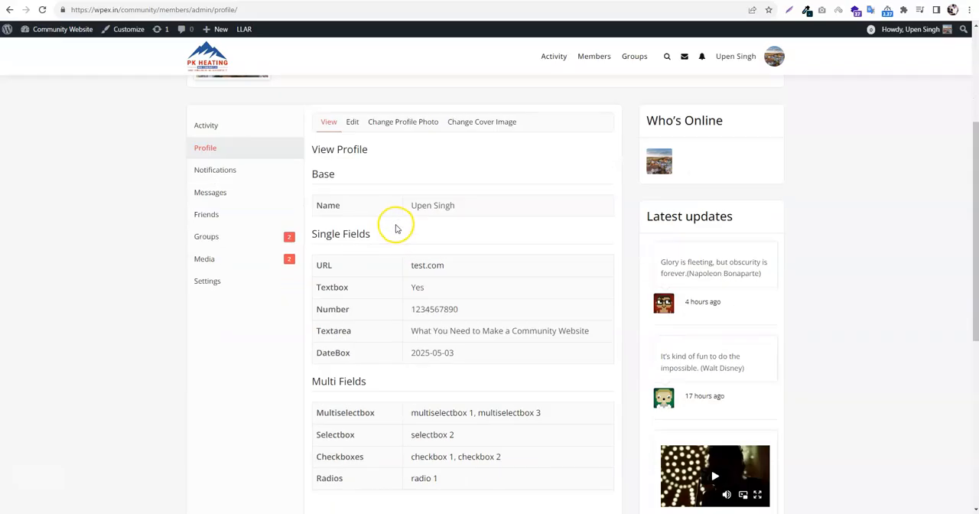
{"action": "scroll", "coordinate": [396, 228], "scroll_direction": "down", "scroll_amount": 2}
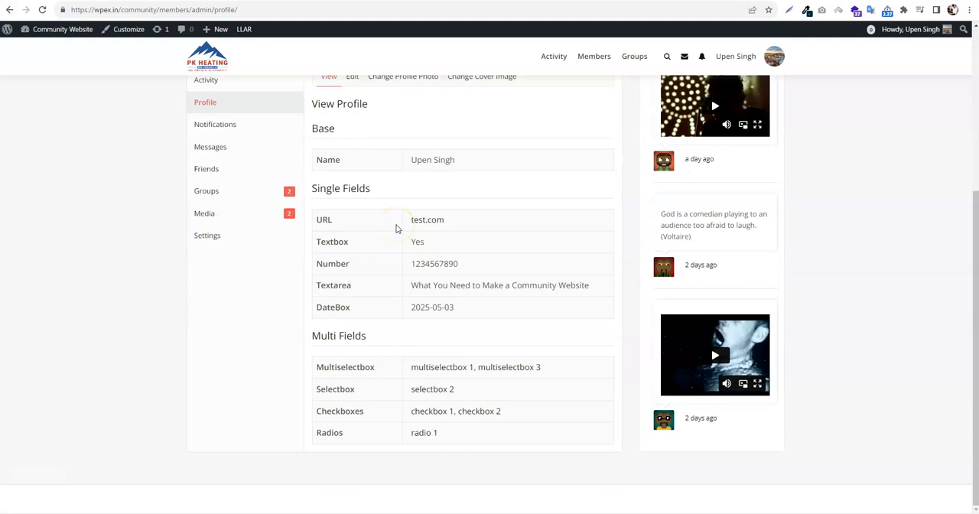
{"action": "scroll", "coordinate": [396, 228], "scroll_direction": "up", "scroll_amount": 2}
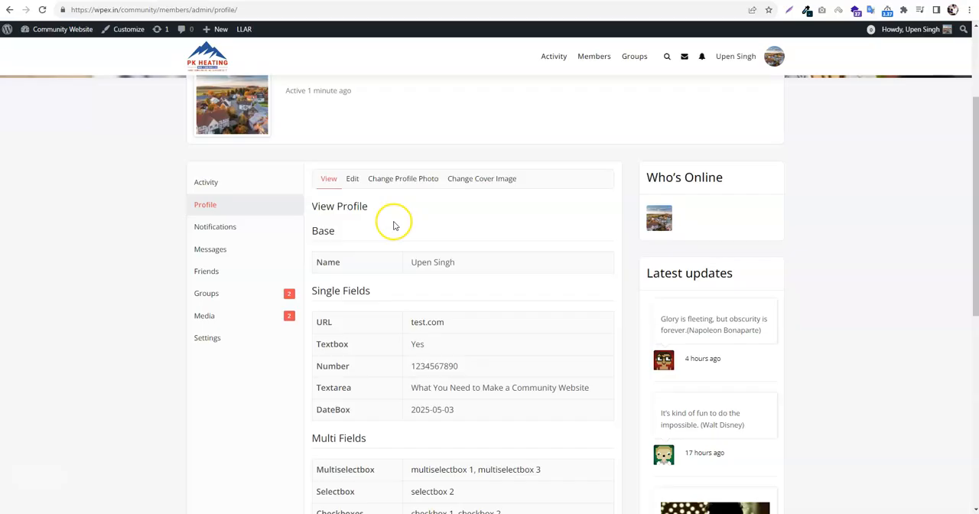
{"action": "left_click_drag", "start_coordinate": [312, 206], "coordinate": [383, 207]}
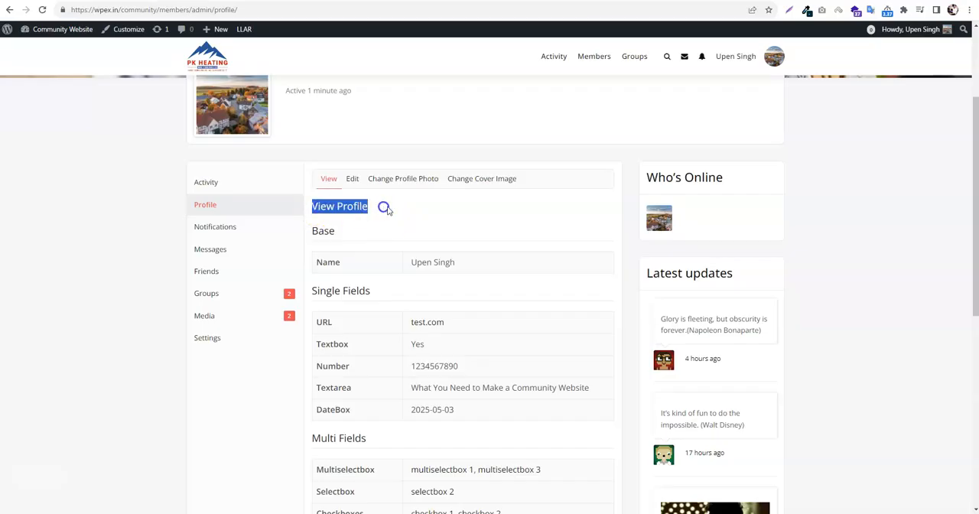
{"action": "left_click", "coordinate": [424, 244]}
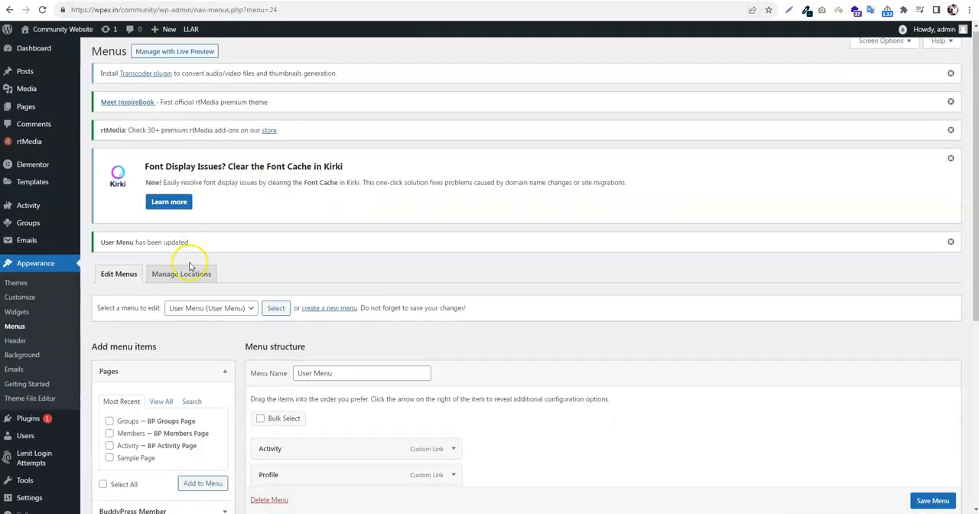
In the WordPress dashboard, open the users' Profile Fields page and examine the fields in the Single Fields group
{"action": "scroll", "coordinate": [104, 396], "scroll_direction": "down", "scroll_amount": 5}
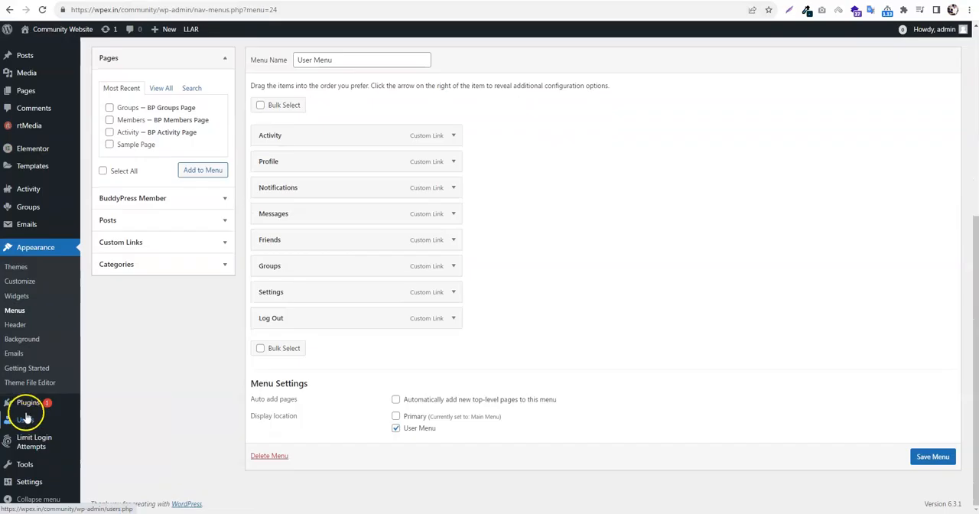
{"action": "mouse_move", "coordinate": [29, 423]}
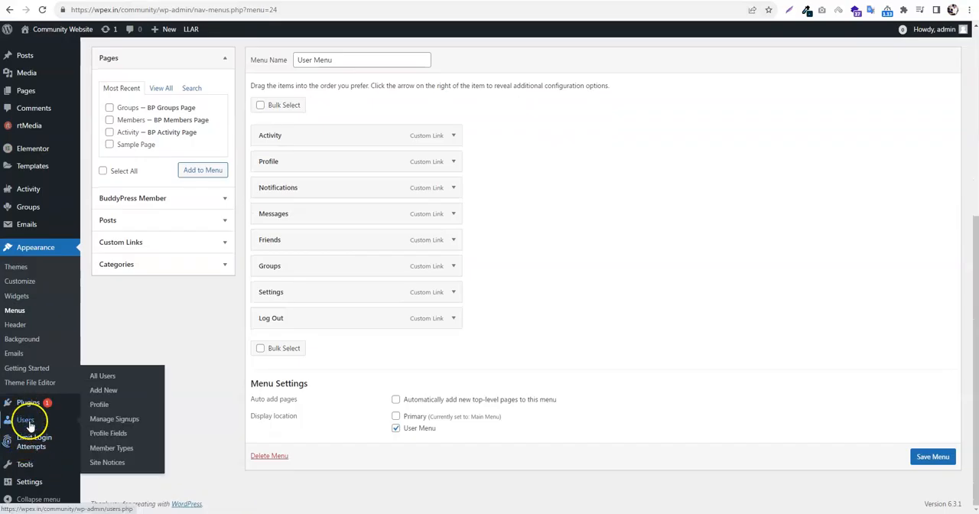
{"action": "left_click", "coordinate": [122, 434]}
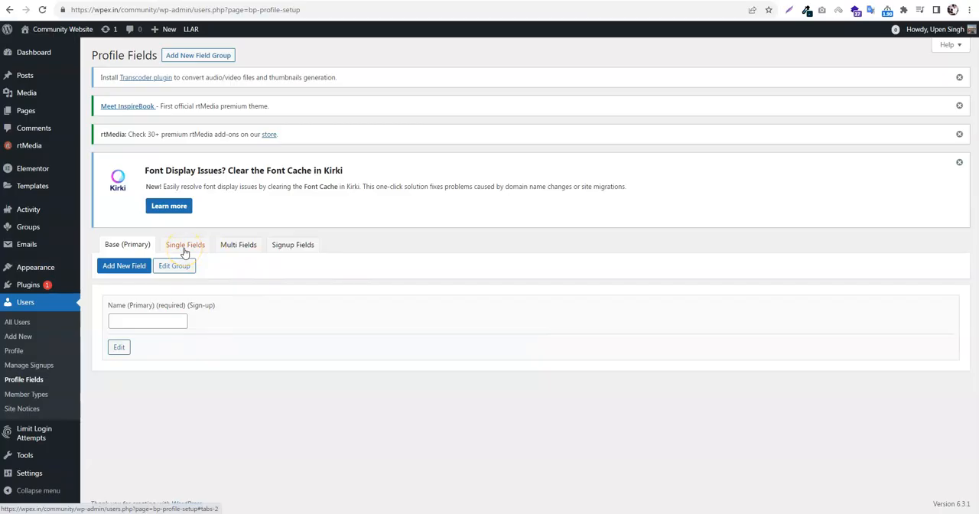
{"action": "left_click", "coordinate": [184, 247]}
{"action": "scroll", "coordinate": [264, 280], "scroll_direction": "down", "scroll_amount": 4}
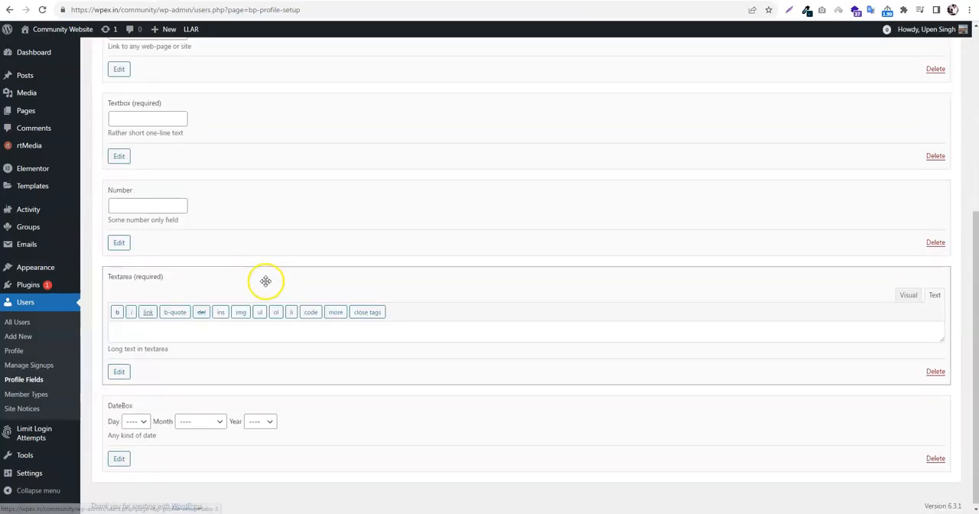
{"action": "scroll", "coordinate": [264, 290], "scroll_direction": "up", "scroll_amount": 4}
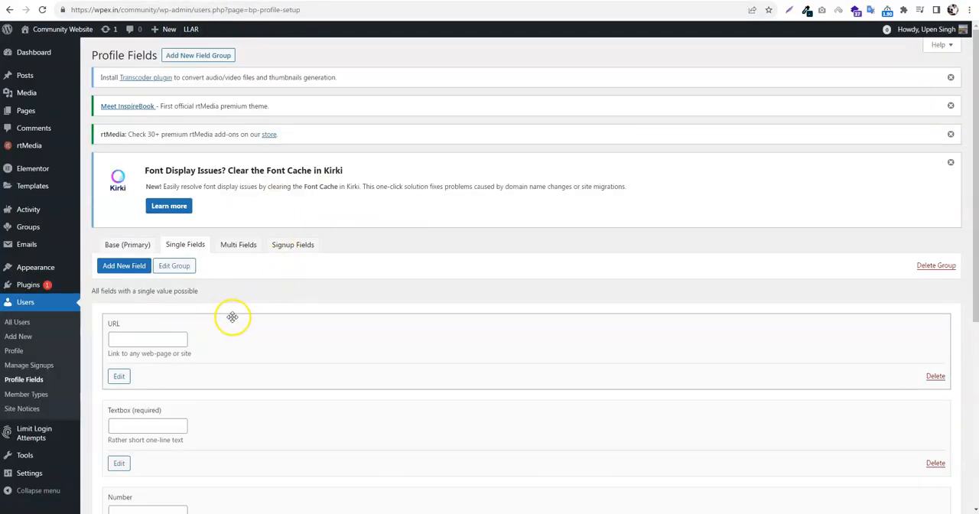
{"action": "scroll", "coordinate": [232, 316], "scroll_direction": "down", "scroll_amount": 2}
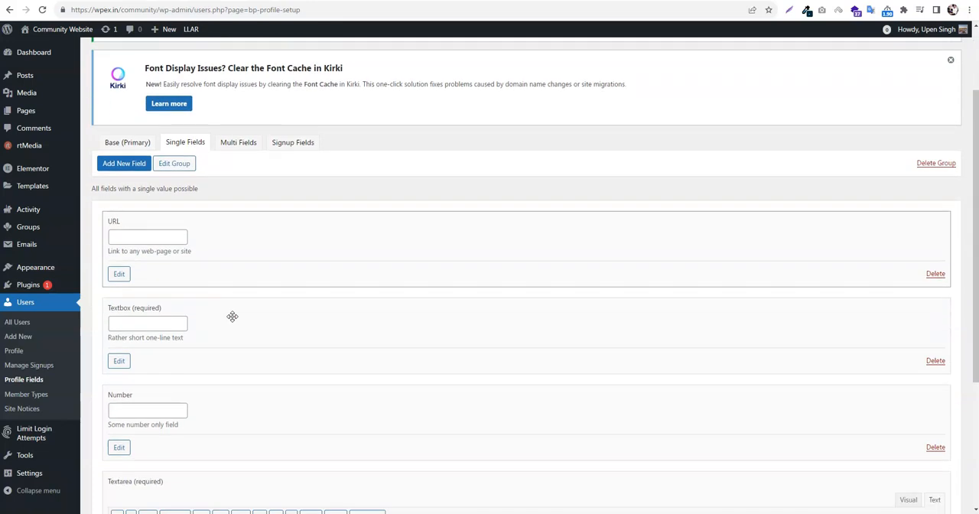
On the Profile Fields page, review the Base, Single Fields and Multi Fields groups one after another
{"action": "left_click", "coordinate": [145, 143]}
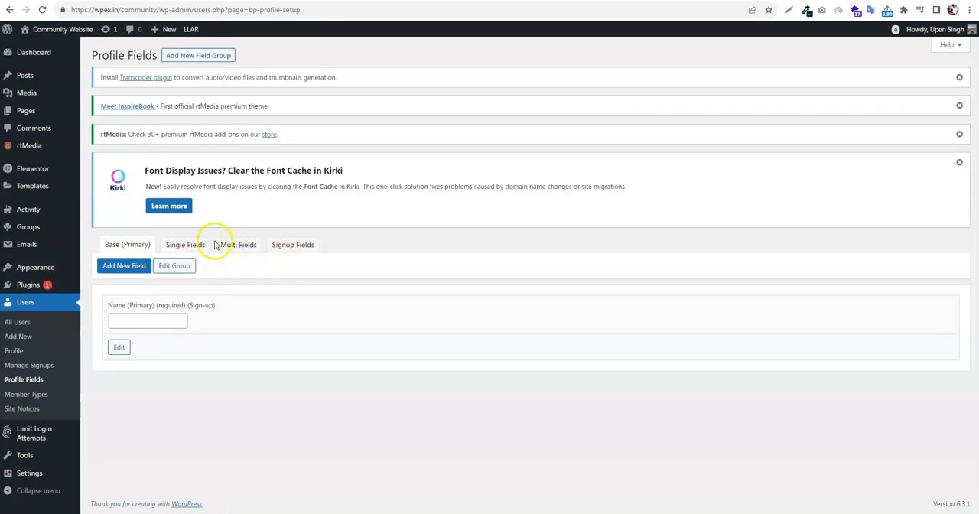
{"action": "left_click", "coordinate": [191, 245]}
{"action": "scroll", "coordinate": [244, 230], "scroll_direction": "down", "scroll_amount": 5}
{"action": "scroll", "coordinate": [260, 247], "scroll_direction": "up", "scroll_amount": 5}
{"action": "scroll", "coordinate": [250, 276], "scroll_direction": "down", "scroll_amount": 6}
{"action": "scroll", "coordinate": [252, 321], "scroll_direction": "up", "scroll_amount": 6}
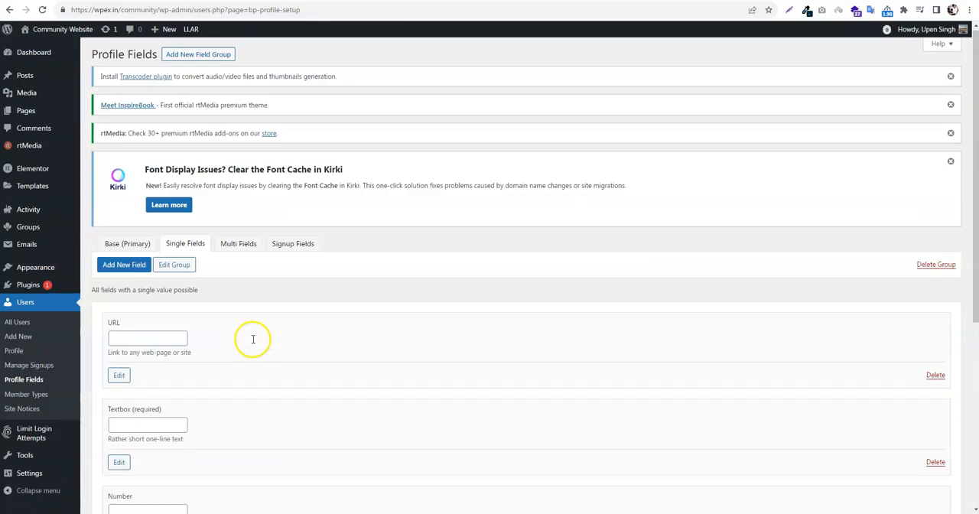
{"action": "left_click", "coordinate": [239, 246]}
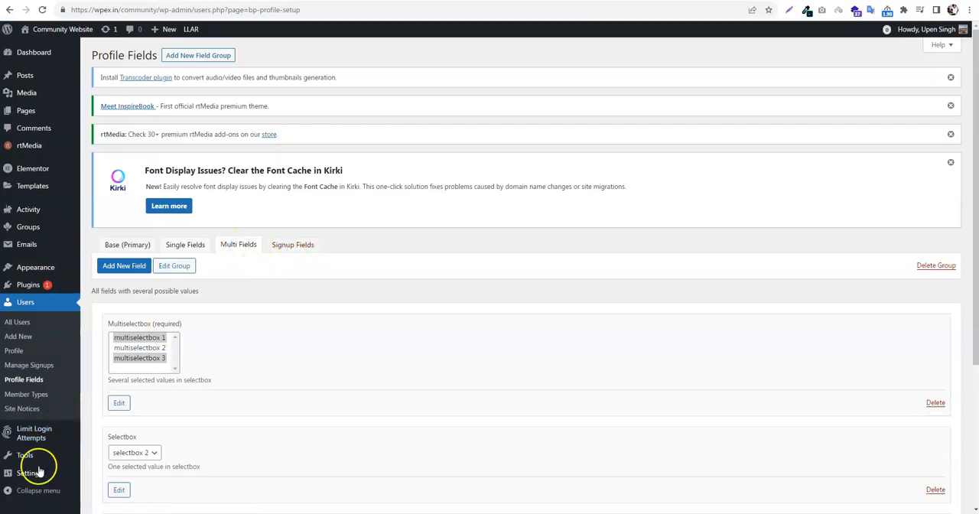
In the site's Members directory, send friend requests to the third member of the first row and all three members of the second row
{"action": "left_click", "coordinate": [287, 1]}
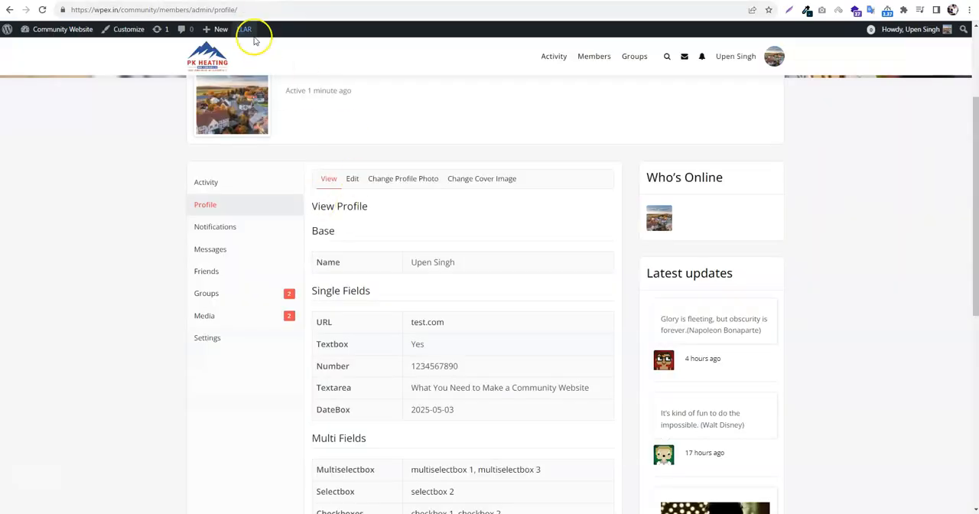
{"action": "scroll", "coordinate": [337, 175], "scroll_direction": "up", "scroll_amount": 3}
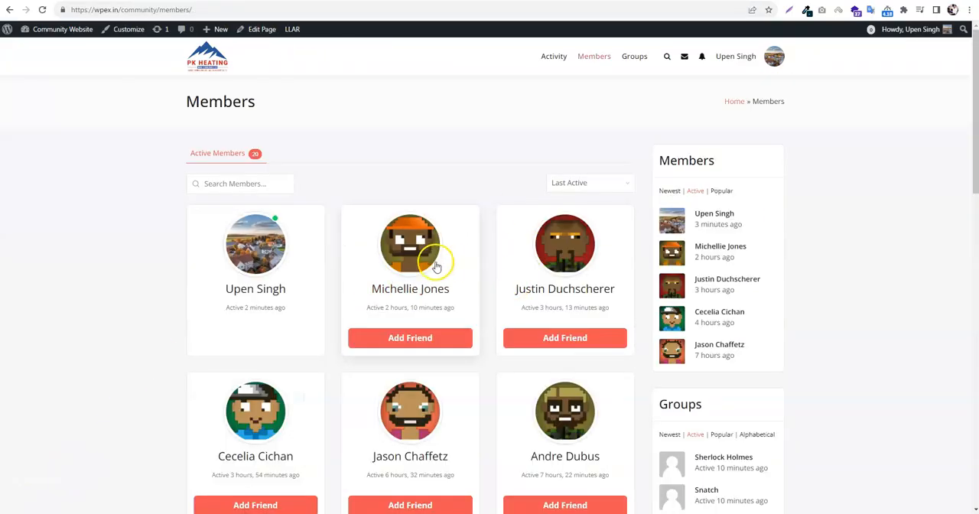
{"action": "scroll", "coordinate": [428, 282], "scroll_direction": "down", "scroll_amount": 2}
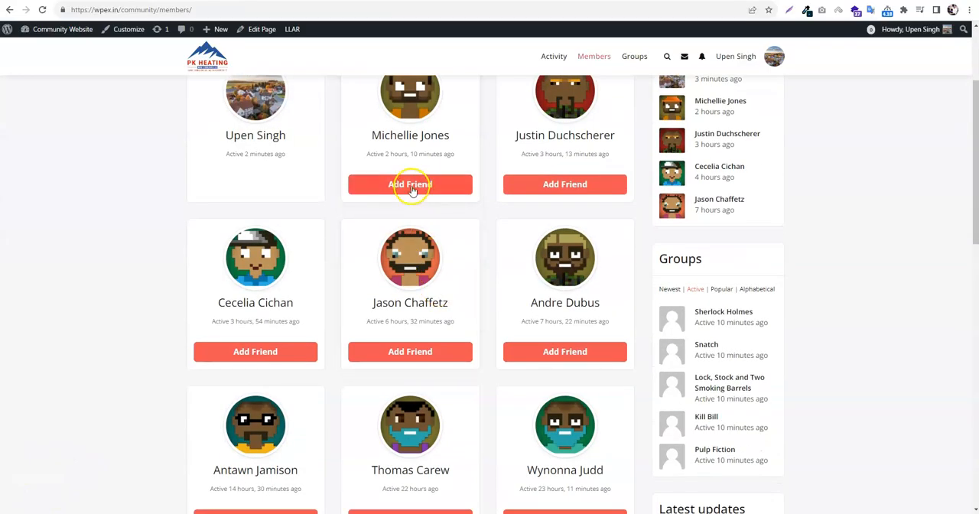
{"action": "left_click", "coordinate": [574, 192]}
{"action": "scroll", "coordinate": [536, 253], "scroll_direction": "down", "scroll_amount": 1}
{"action": "left_click", "coordinate": [277, 313]}
{"action": "left_click", "coordinate": [418, 312]}
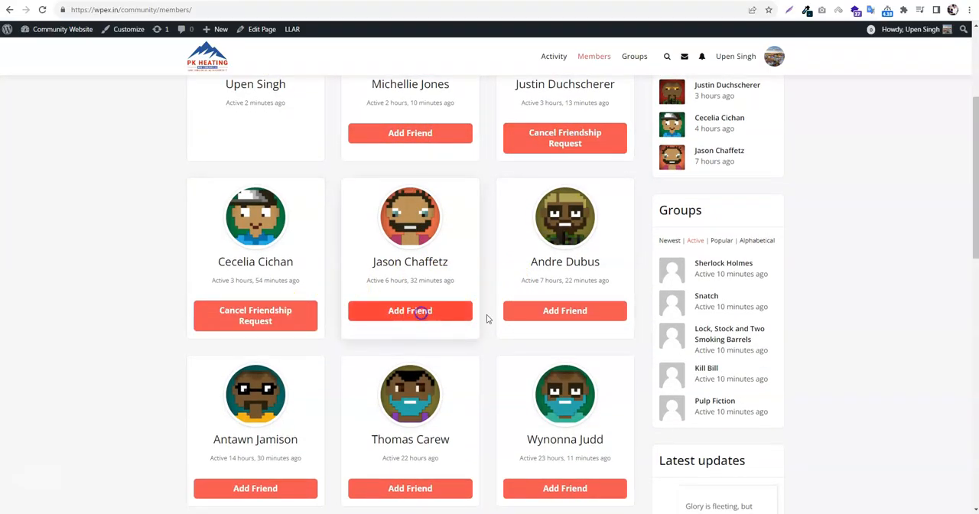
{"action": "left_click", "coordinate": [564, 310]}
{"action": "scroll", "coordinate": [568, 282], "scroll_direction": "up", "scroll_amount": 1}
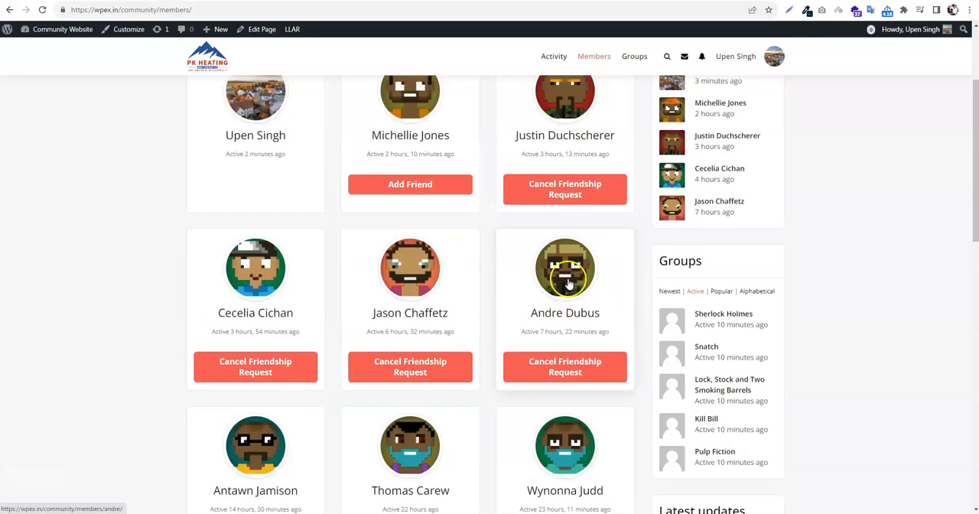
{"action": "scroll", "coordinate": [481, 234], "scroll_direction": "up", "scroll_amount": 1}
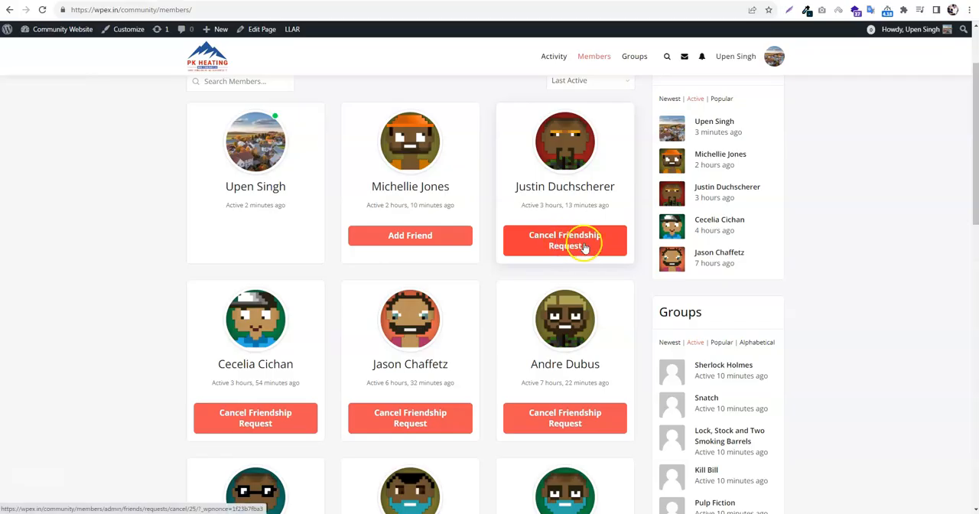
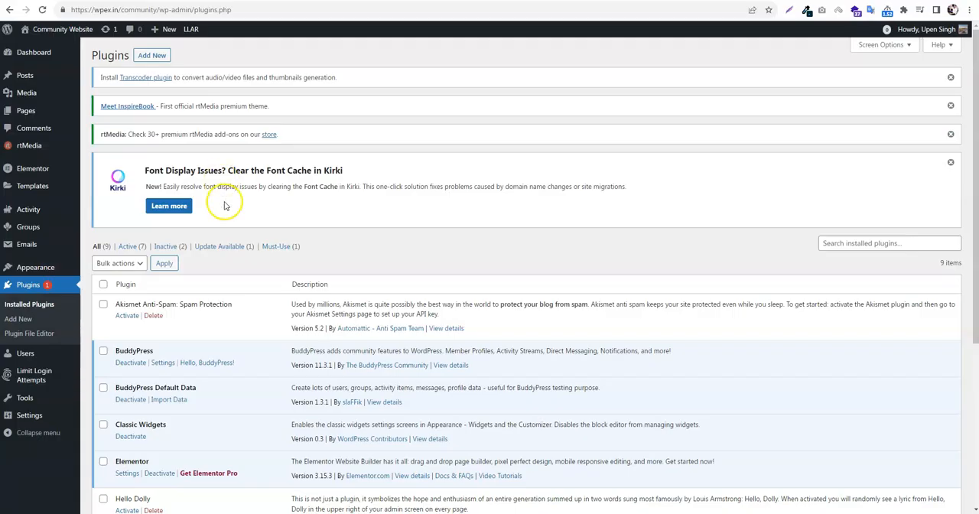
In the dashboard's General Settings, allow anyone to register as a member and save the changes
{"action": "mouse_move", "coordinate": [35, 416]}
{"action": "left_click", "coordinate": [111, 398]}
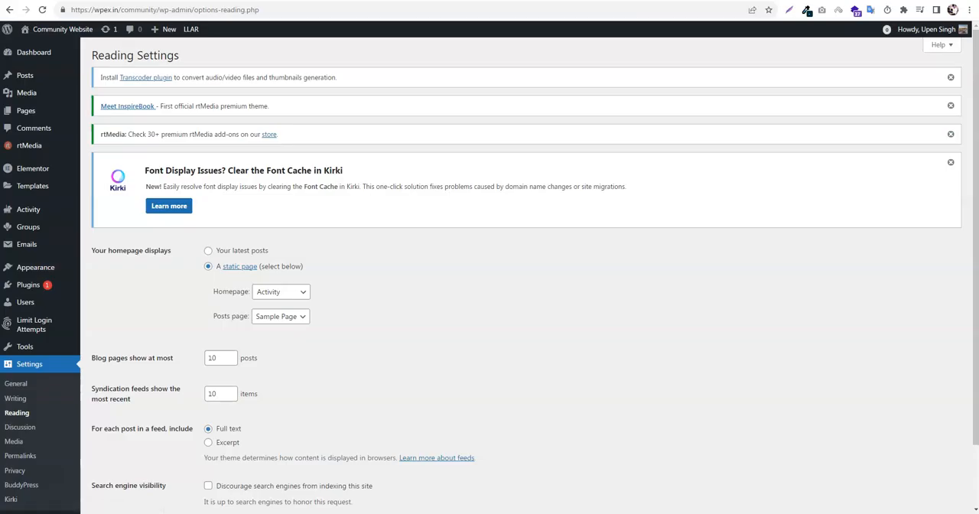
{"action": "scroll", "coordinate": [210, 394], "scroll_direction": "down", "scroll_amount": 1}
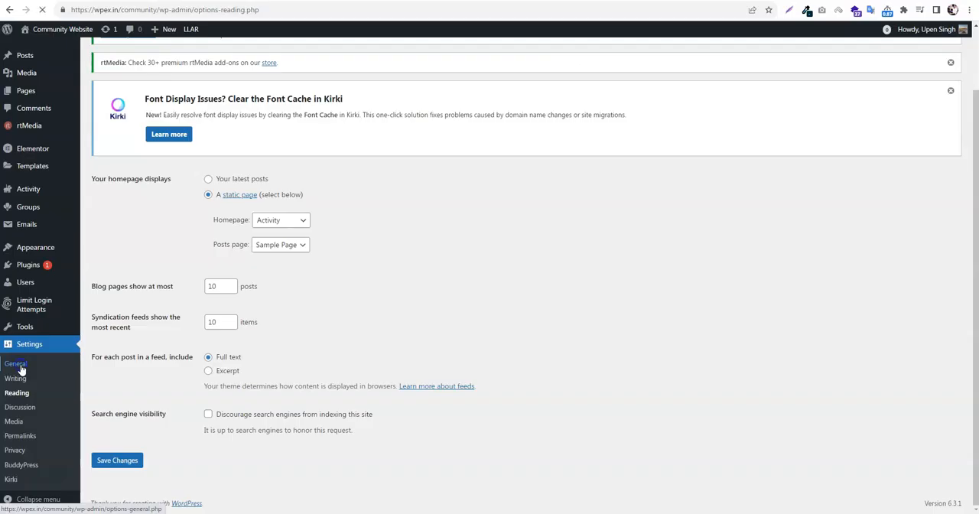
{"action": "left_click", "coordinate": [21, 370]}
{"action": "scroll", "coordinate": [403, 291], "scroll_direction": "down", "scroll_amount": 4}
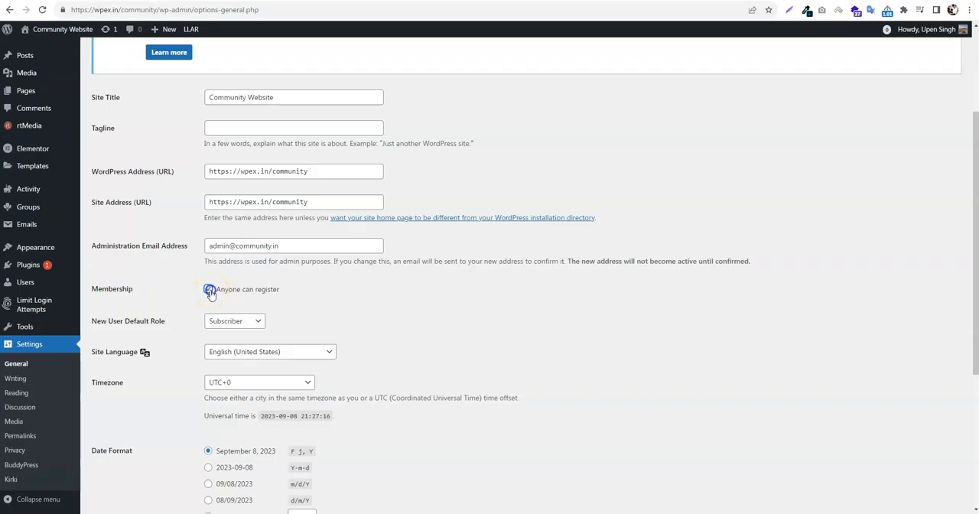
{"action": "scroll", "coordinate": [306, 291], "scroll_direction": "down", "scroll_amount": 5}
{"action": "left_click", "coordinate": [126, 460]}
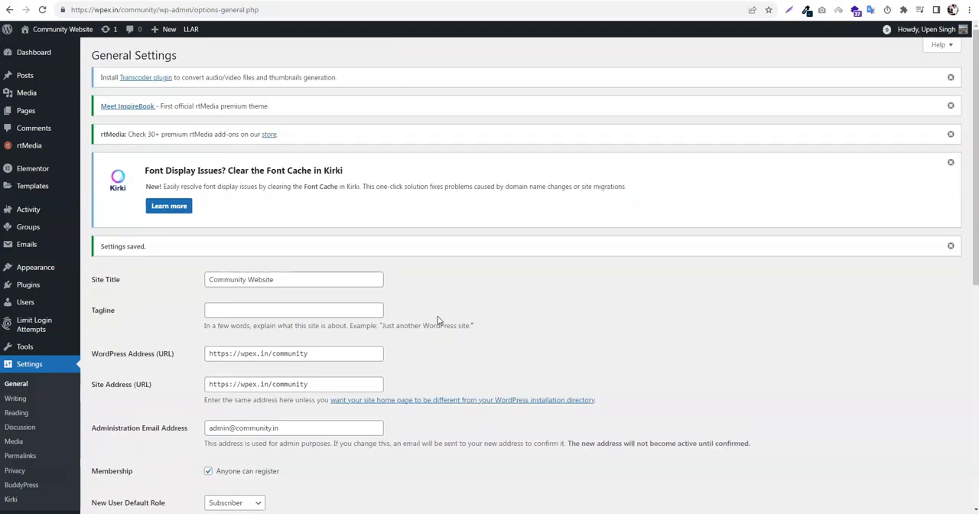
Copy the community site's base address, load it in an incognito window and go to the registration page
{"action": "scroll", "coordinate": [438, 320], "scroll_direction": "down", "scroll_amount": 1}
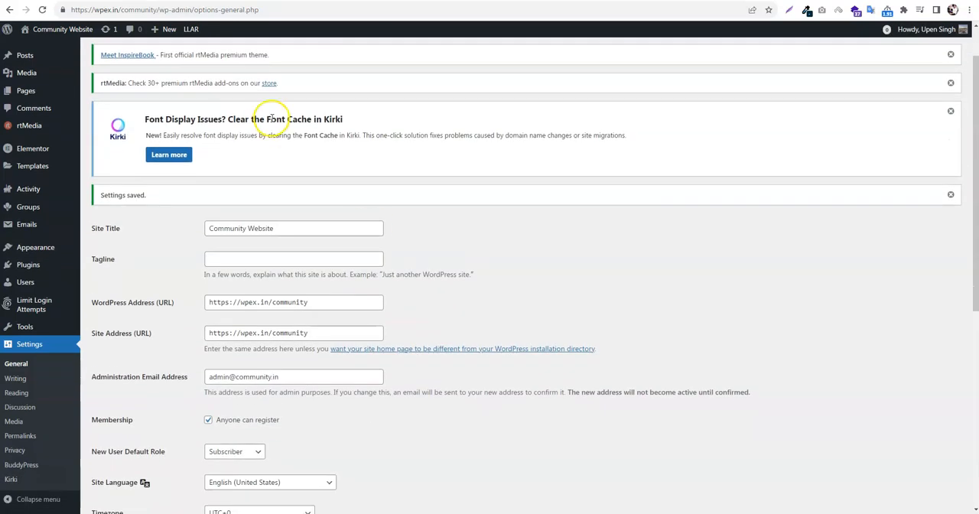
{"action": "left_click_drag", "start_coordinate": [160, 10], "coordinate": [71, 10]}
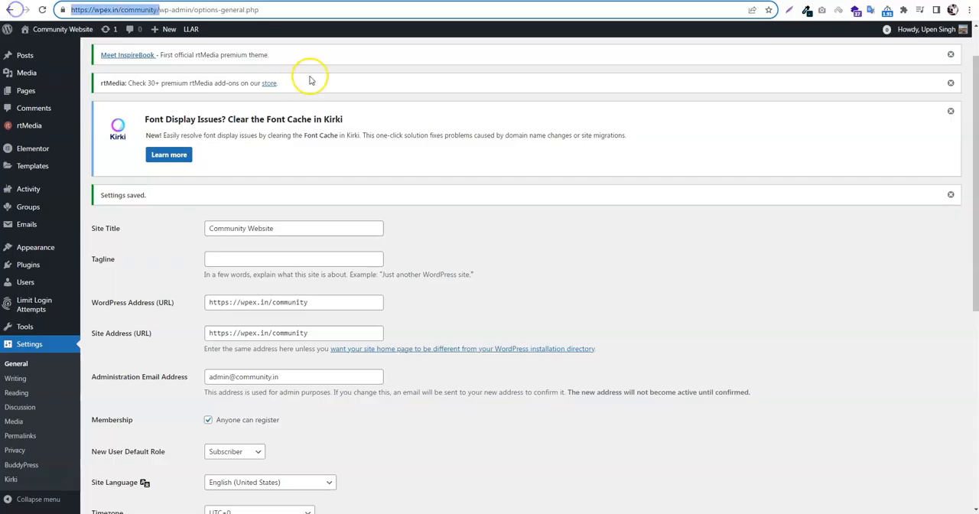
{"action": "key", "text": "ctrl+c"}
{"action": "key", "text": "ctrl+shift+n"}
{"action": "key", "text": "ctrl+v"}
{"action": "key", "text": "Return"}
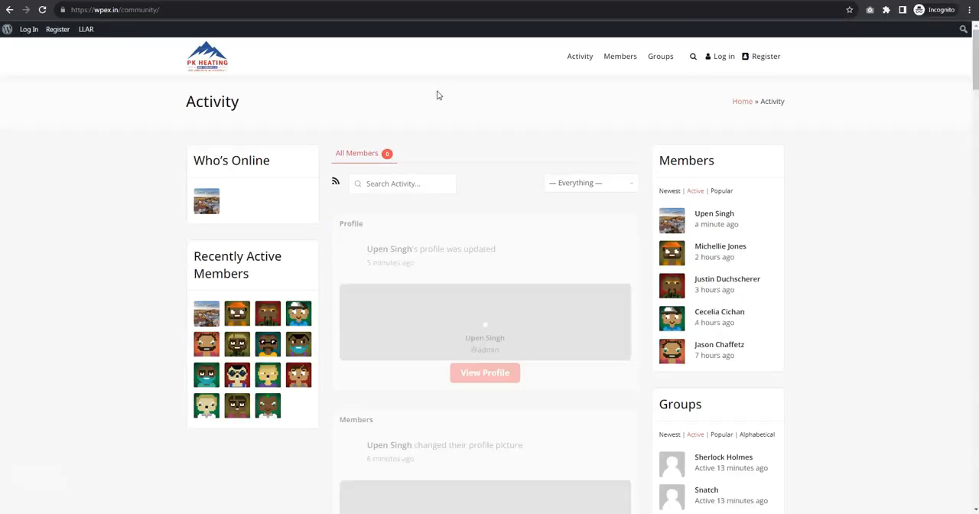
{"action": "left_click", "coordinate": [759, 61]}
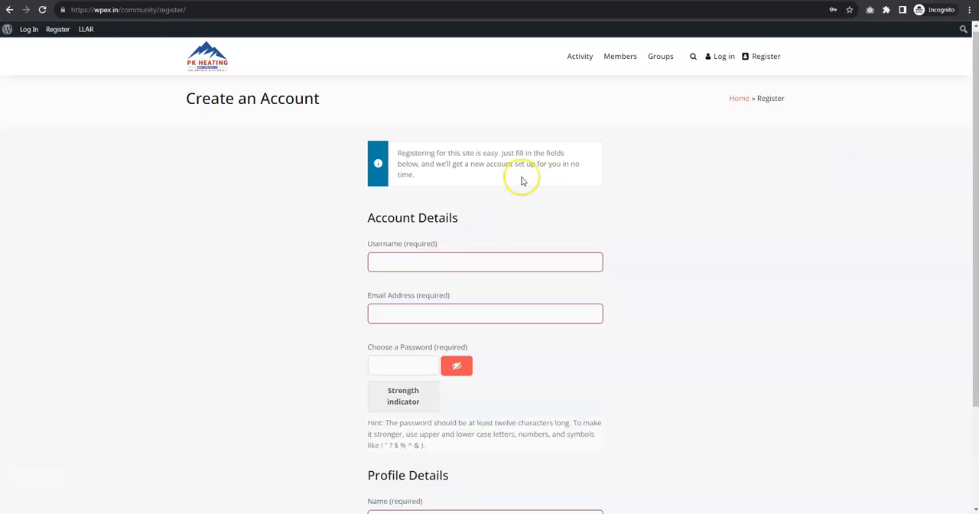
Fill in the registration form with username "dev", an e-mail address and the member's name, keep the generated password, and submit it
{"action": "left_click", "coordinate": [481, 266]}
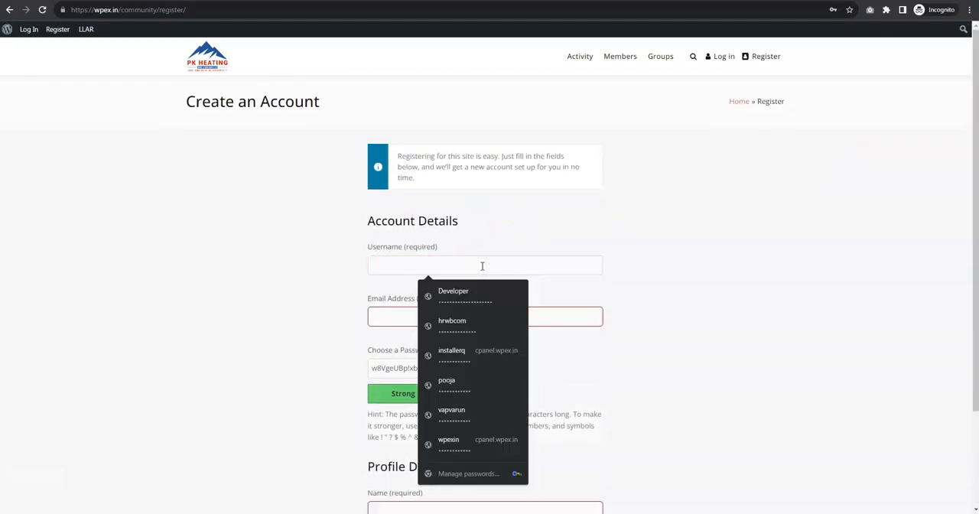
{"action": "type", "text": "de"}
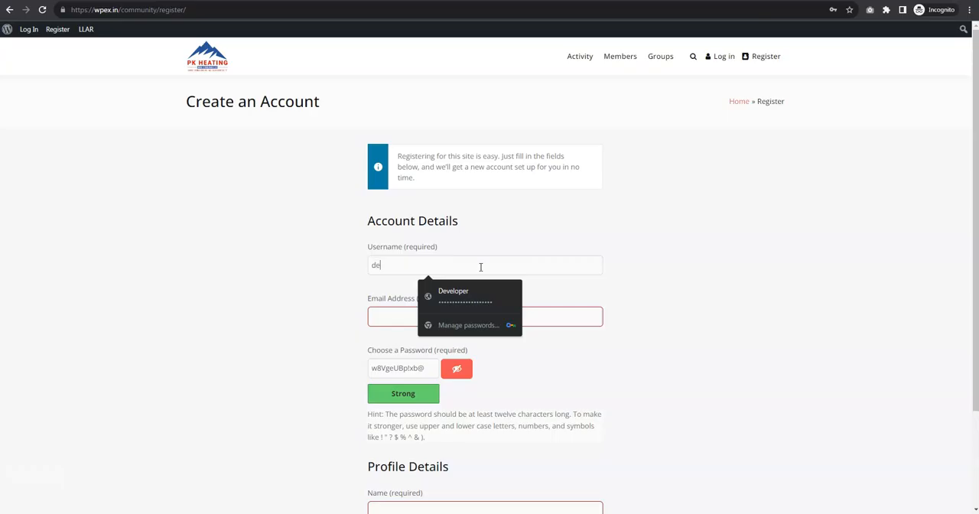
{"action": "key", "text": "Tab"}
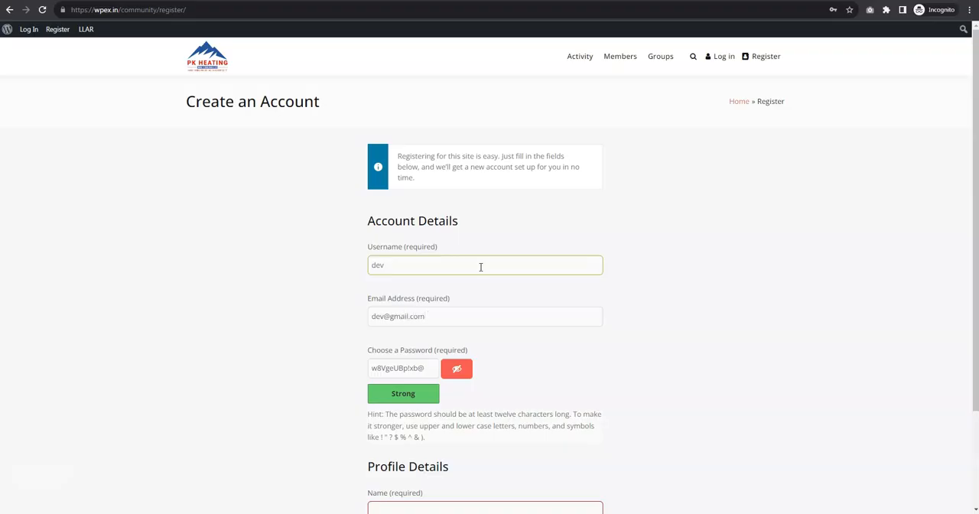
{"action": "scroll", "coordinate": [480, 266], "scroll_direction": "down", "scroll_amount": 3}
{"action": "left_click", "coordinate": [423, 242]}
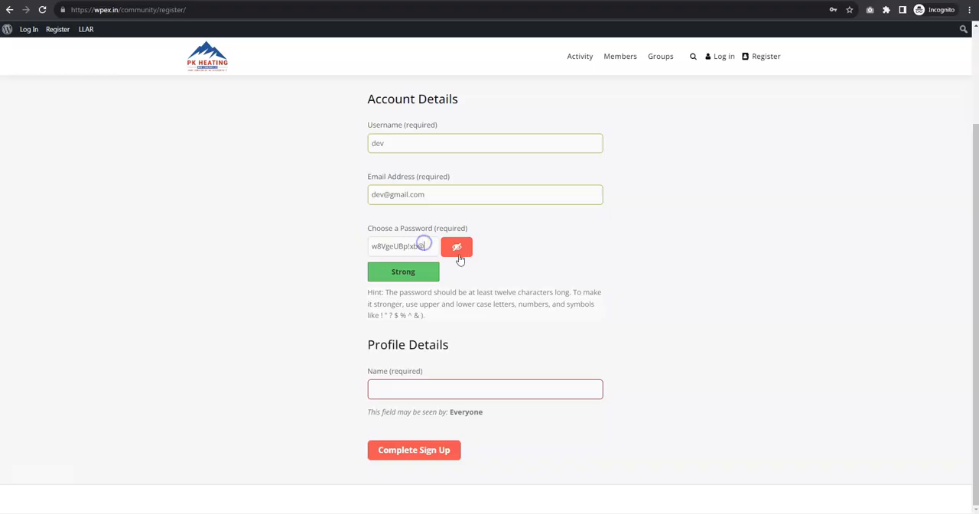
{"action": "left_click", "coordinate": [449, 387]}
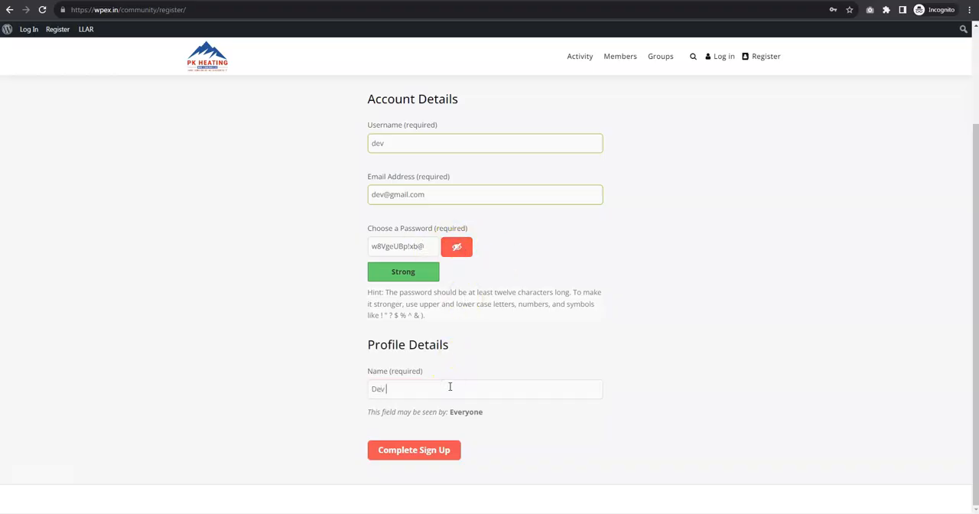
{"action": "left_click", "coordinate": [435, 454]}
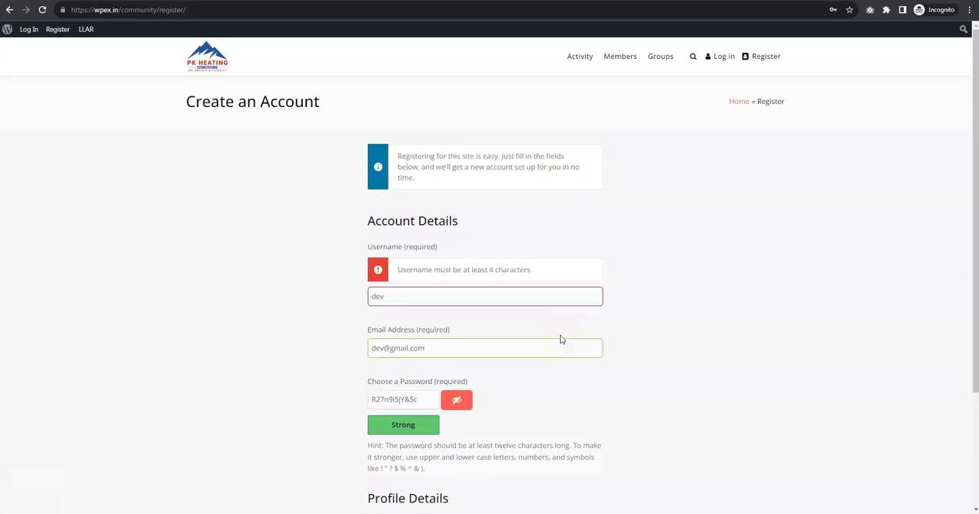
Change the username in the registration form to "devtesting" and complete the sign-up
{"action": "left_click", "coordinate": [513, 297]}
{"action": "left_click", "coordinate": [641, 290]}
{"action": "left_click_drag", "start_coordinate": [531, 270], "coordinate": [406, 269]}
{"action": "left_click", "coordinate": [465, 269]}
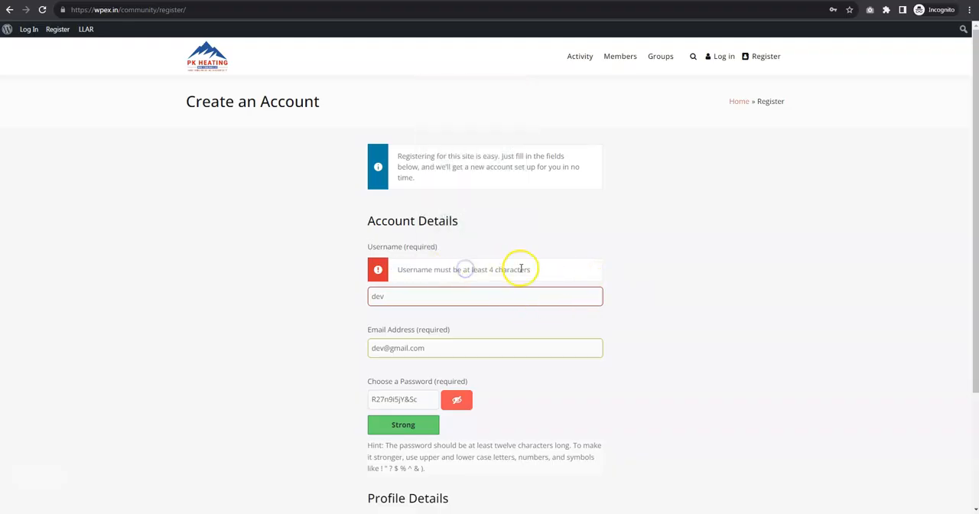
{"action": "left_click", "coordinate": [413, 296]}
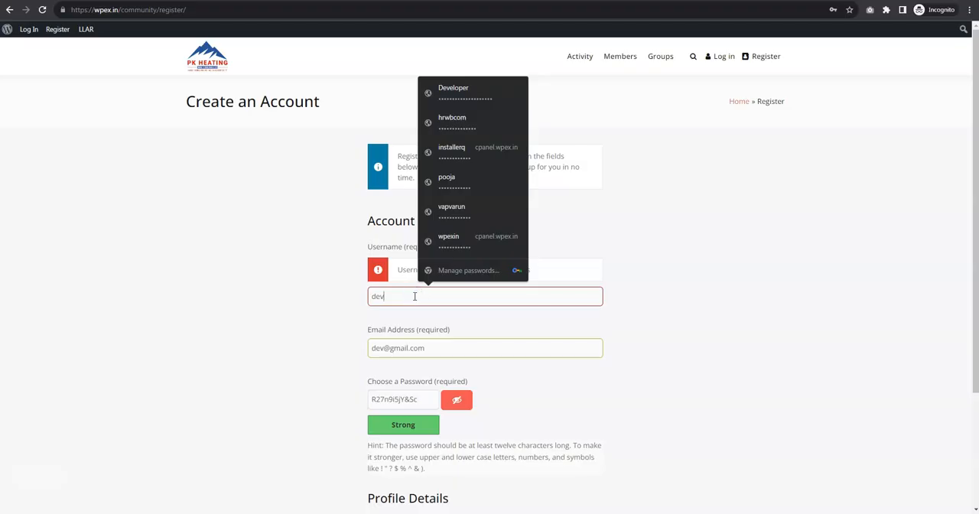
{"action": "type", "text": "testing"}
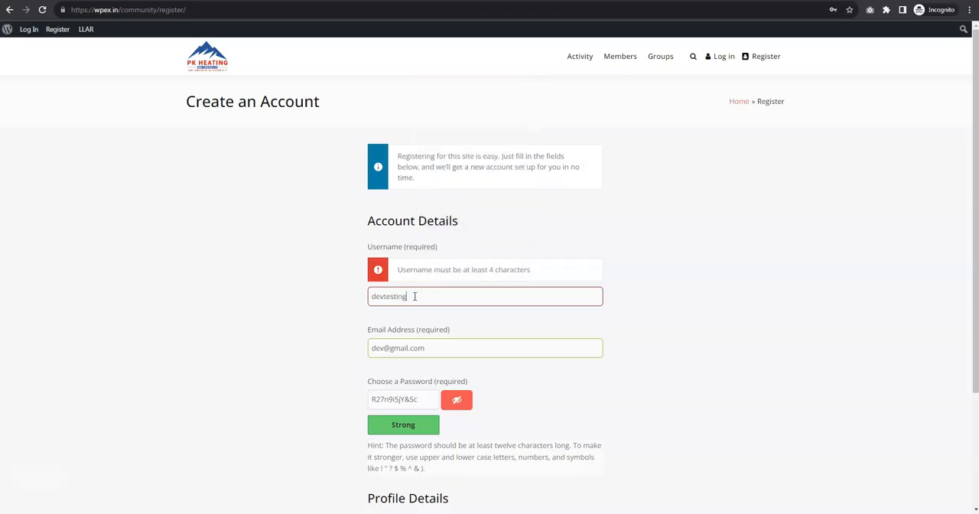
{"action": "scroll", "coordinate": [414, 295], "scroll_direction": "down", "scroll_amount": 2}
{"action": "left_click", "coordinate": [432, 451]}
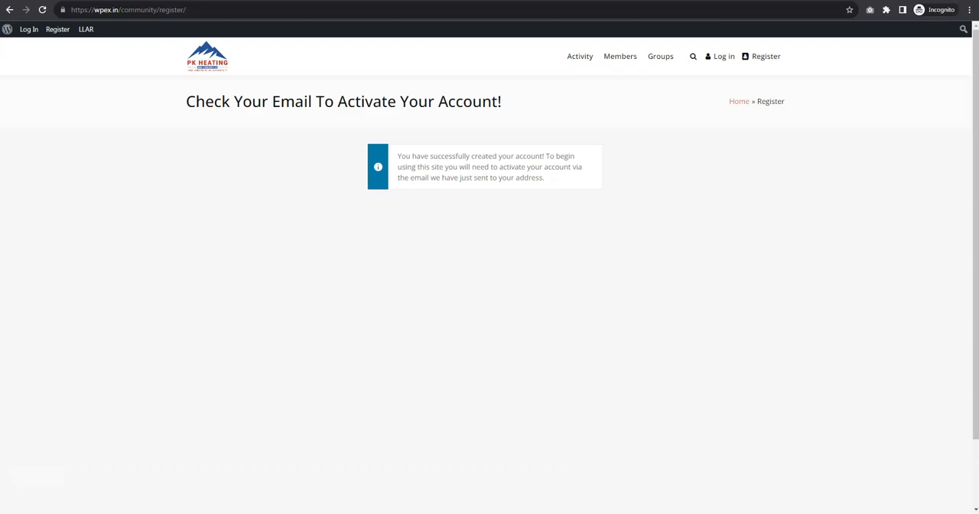
Back in the WordPress dashboard, show the pending users and activate the devtesting account
{"action": "left_click", "coordinate": [509, 485]}
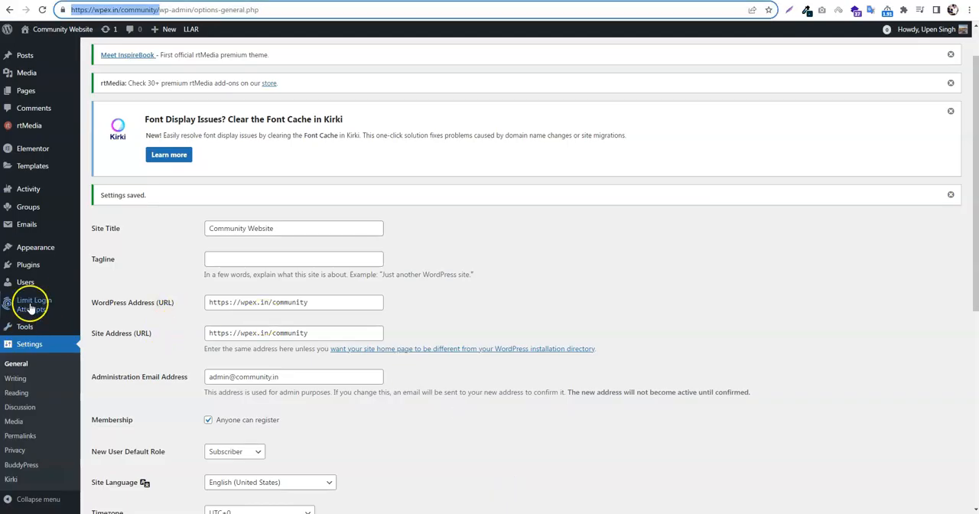
{"action": "left_click", "coordinate": [28, 264]}
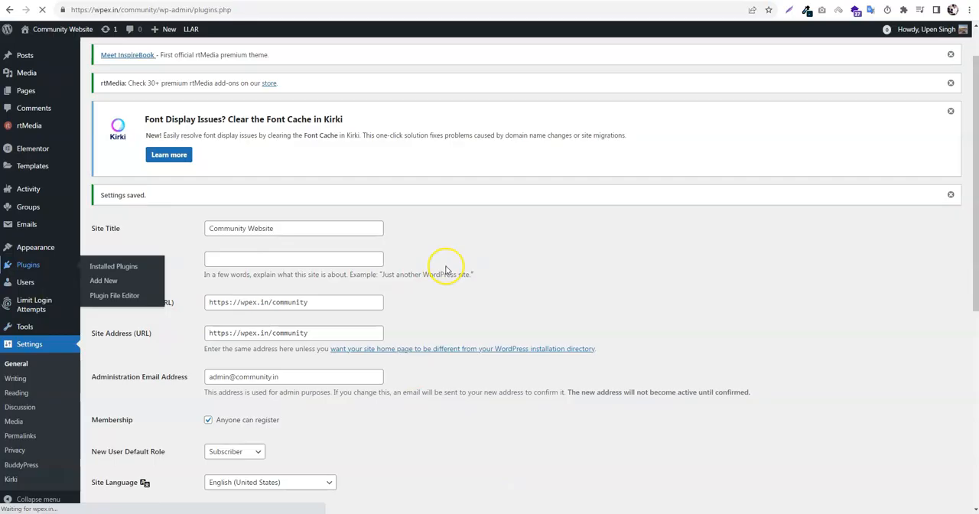
{"action": "scroll", "coordinate": [448, 266], "scroll_direction": "down", "scroll_amount": 3}
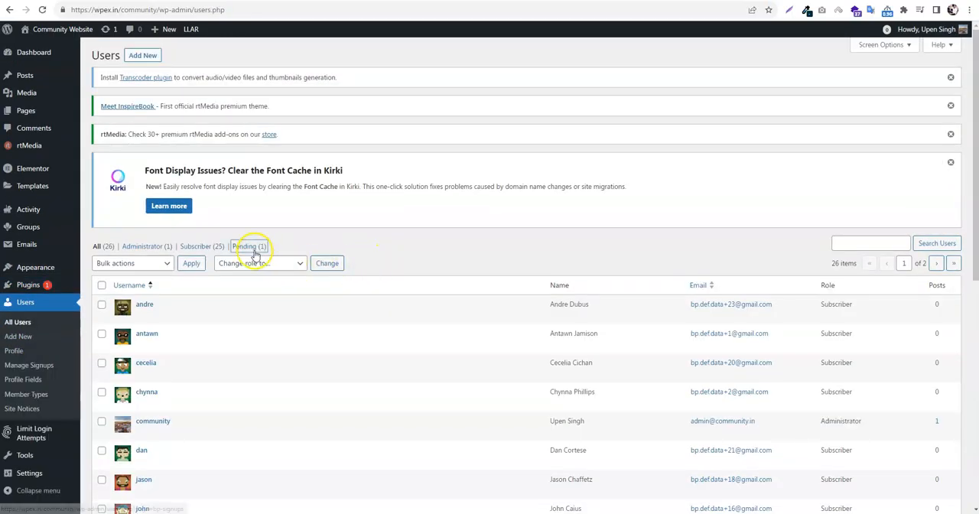
{"action": "left_click", "coordinate": [249, 247]}
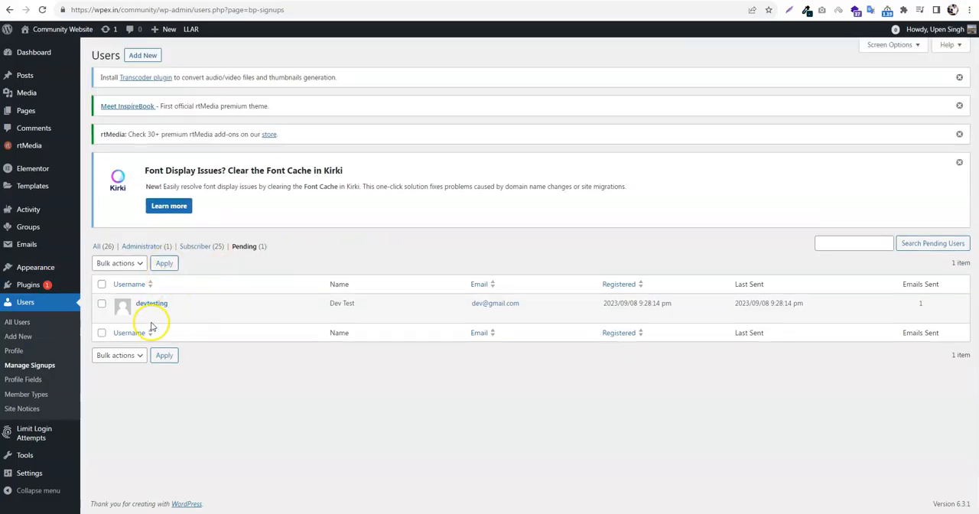
{"action": "mouse_move", "coordinate": [147, 318]}
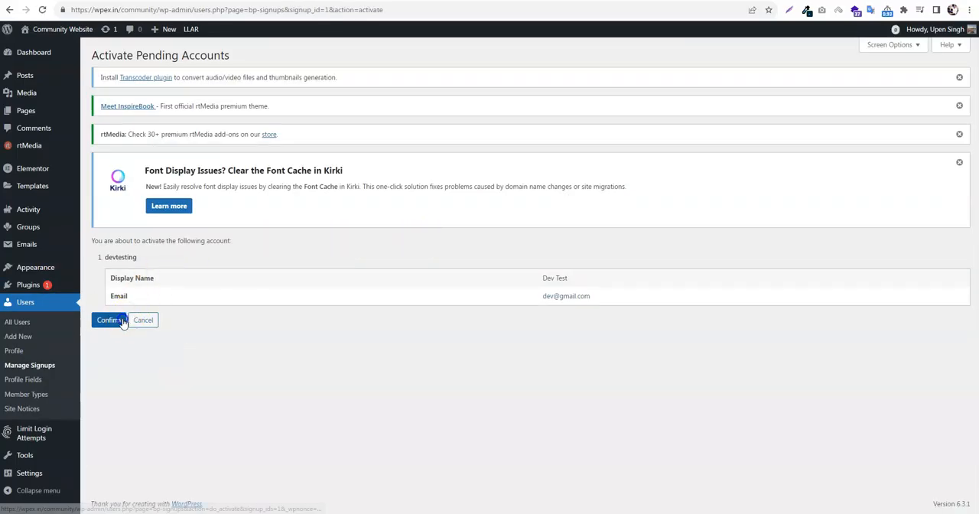
{"action": "left_click", "coordinate": [122, 322]}
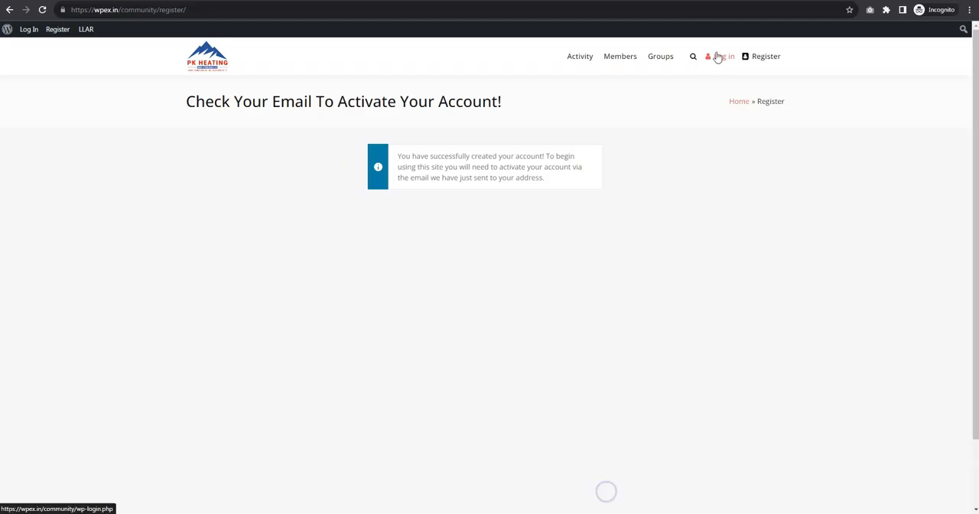
View the site's login page in the incognito window, and open the Customizer's WP Login logo settings in the main browser window
{"action": "left_click", "coordinate": [718, 57]}
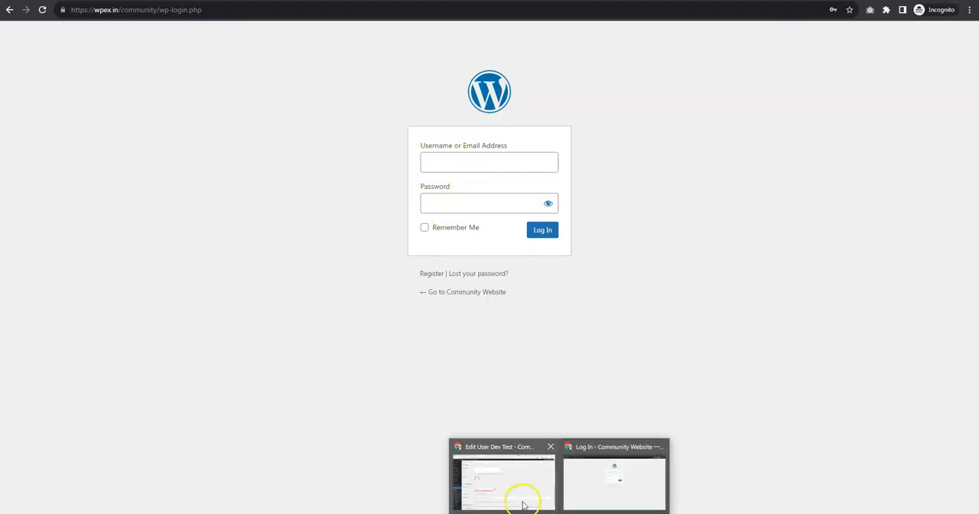
{"action": "left_click", "coordinate": [521, 496]}
{"action": "left_click", "coordinate": [229, 2]}
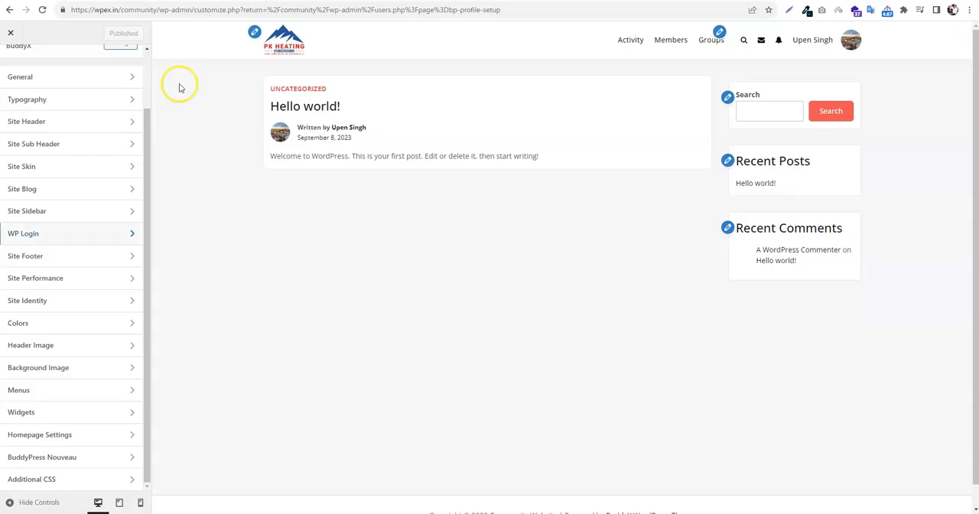
{"action": "left_click", "coordinate": [47, 241]}
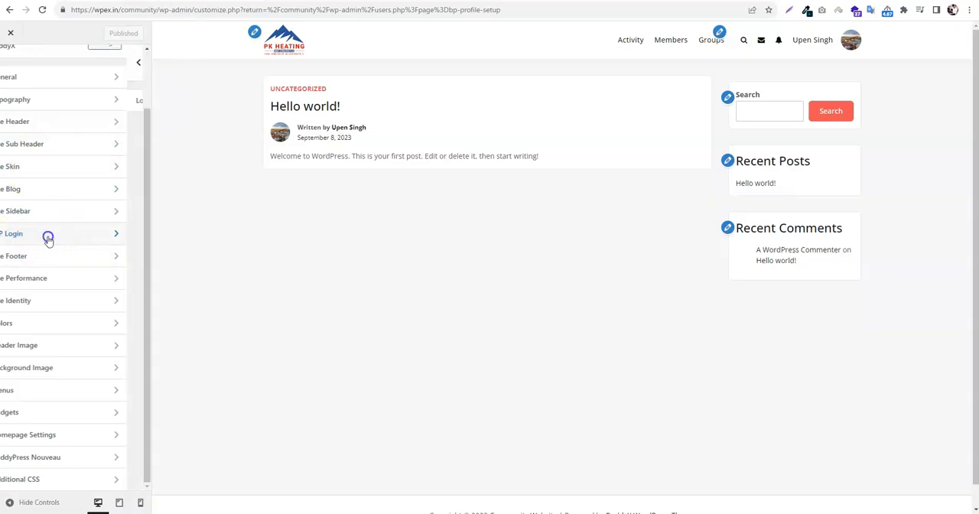
{"action": "left_click", "coordinate": [64, 109]}
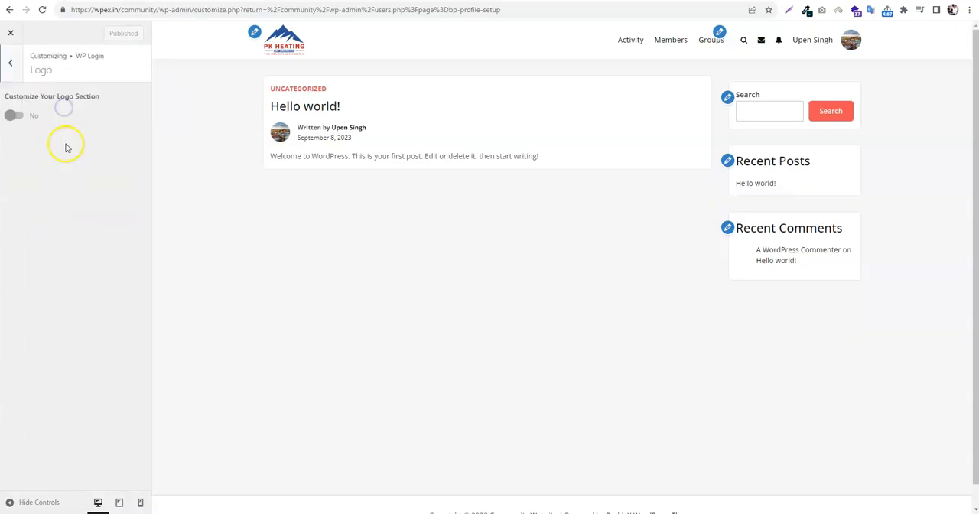
Enable customization of the login logo section and set screenshot.png from the media library as the custom logo
{"action": "left_click", "coordinate": [29, 117]}
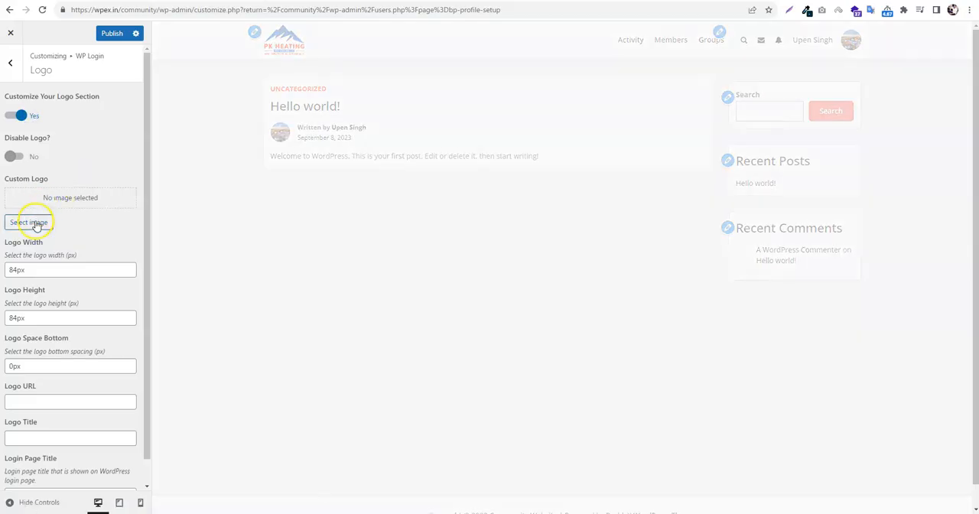
{"action": "left_click", "coordinate": [28, 223]}
{"action": "left_click", "coordinate": [222, 157]}
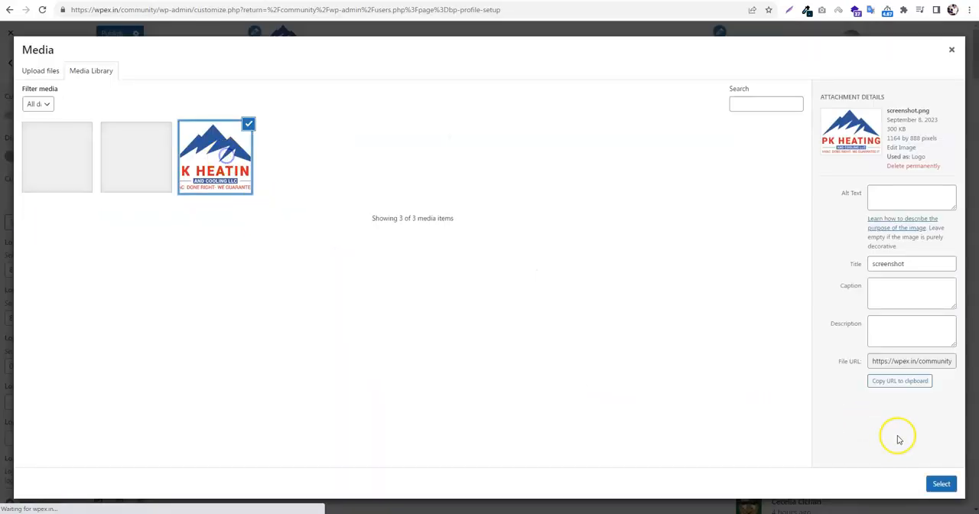
{"action": "left_click", "coordinate": [941, 483]}
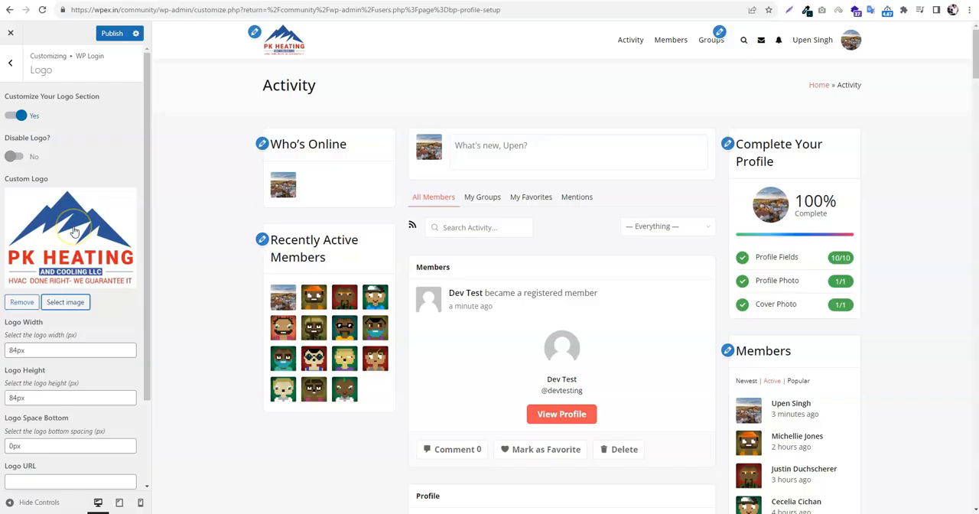
Set the login logo's width to 150px and its height to 200px
{"action": "scroll", "coordinate": [74, 231], "scroll_direction": "down", "scroll_amount": 2}
{"action": "left_click", "coordinate": [10, 245]}
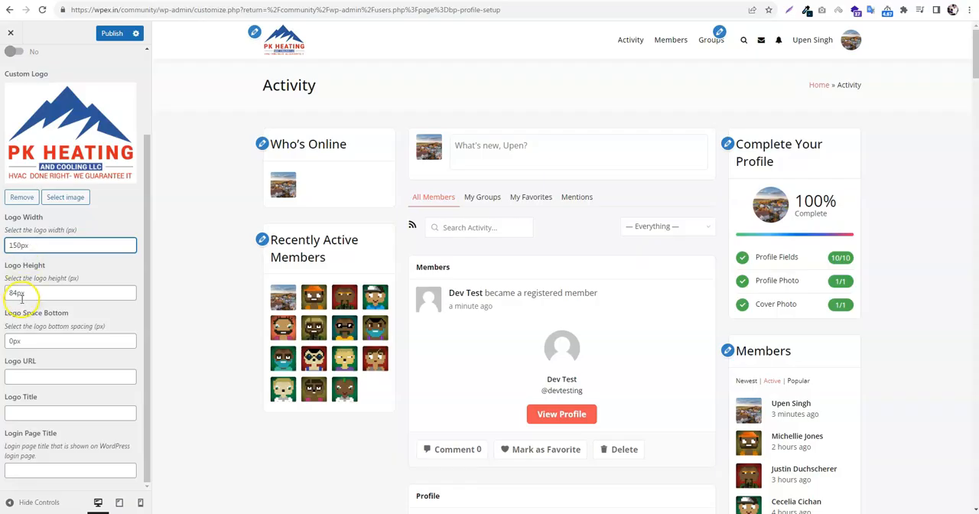
{"action": "left_click_drag", "start_coordinate": [16, 294], "coordinate": [4, 298]}
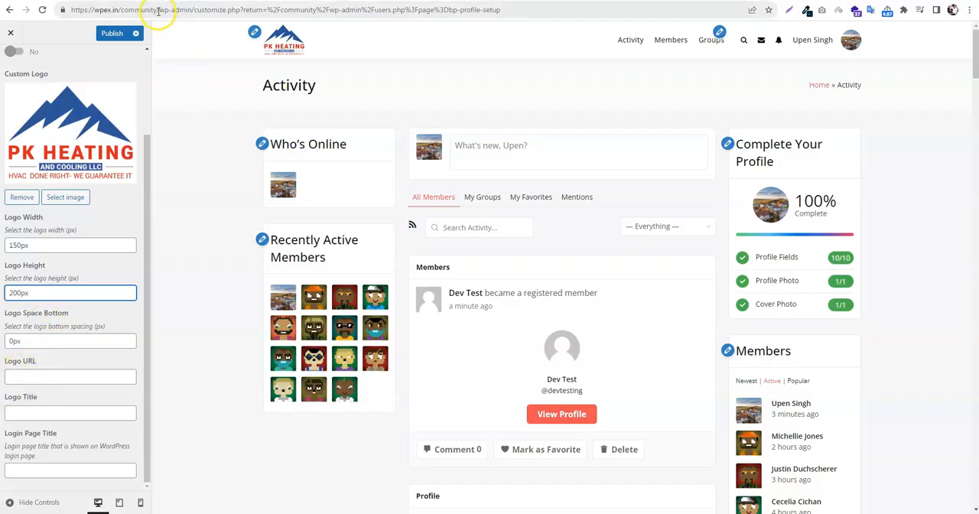
Set the login logo's URL to test.com and its title to Test, and publish the Customizer changes
{"action": "left_click_drag", "start_coordinate": [159, 11], "coordinate": [69, 10]}
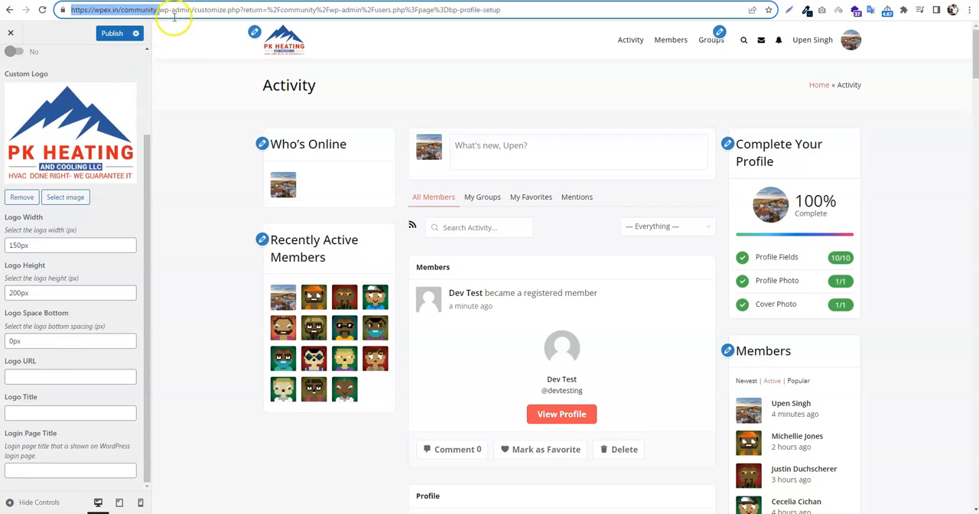
{"action": "left_click", "coordinate": [55, 412]}
{"action": "left_click", "coordinate": [43, 377]}
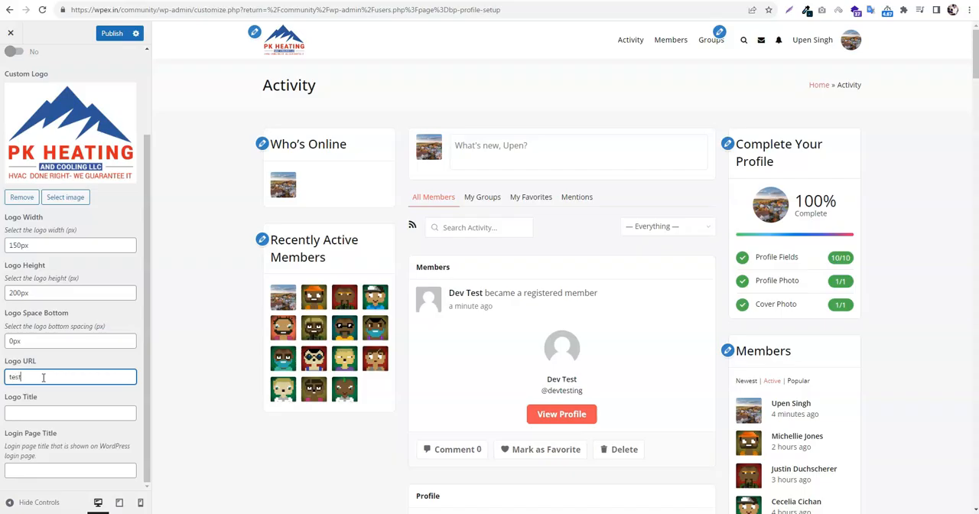
{"action": "type", "text": "test.com"}
{"action": "key", "text": "Tab"}
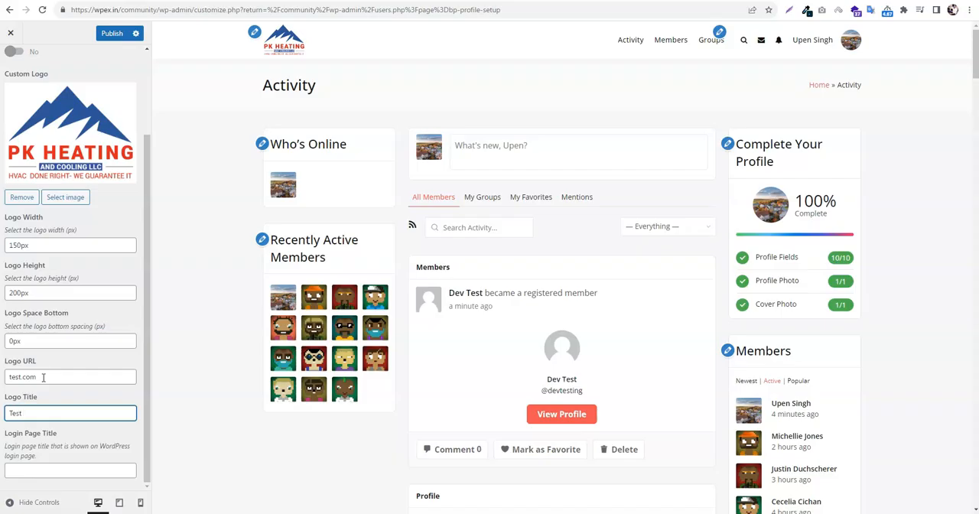
{"action": "left_click", "coordinate": [111, 33]}
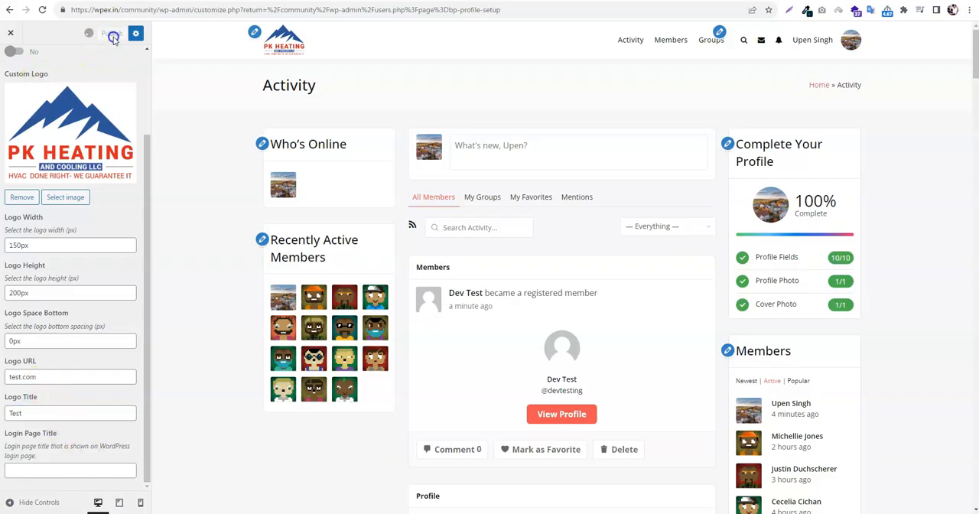
Switch to the incognito window and reload the login page to check the custom logo
{"action": "key", "text": "alt+Tab"}
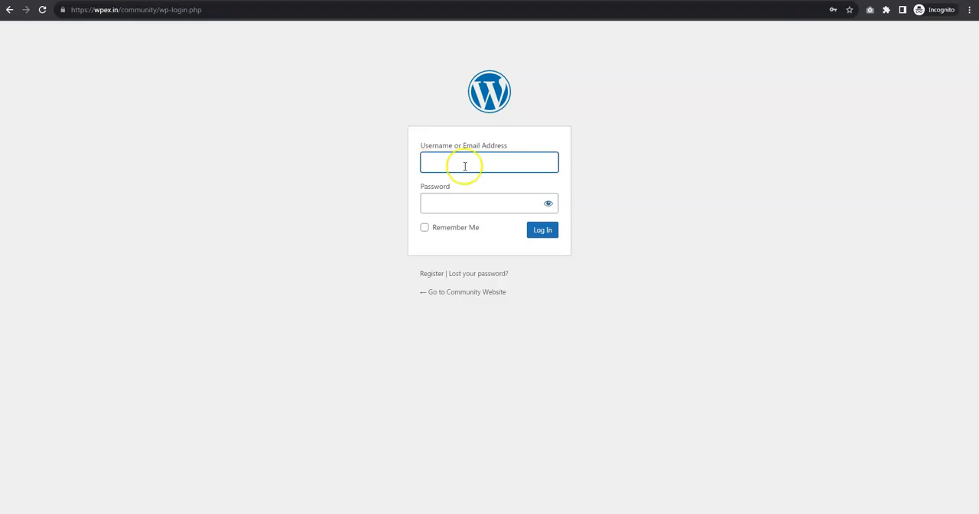
{"action": "left_click", "coordinate": [389, 8]}
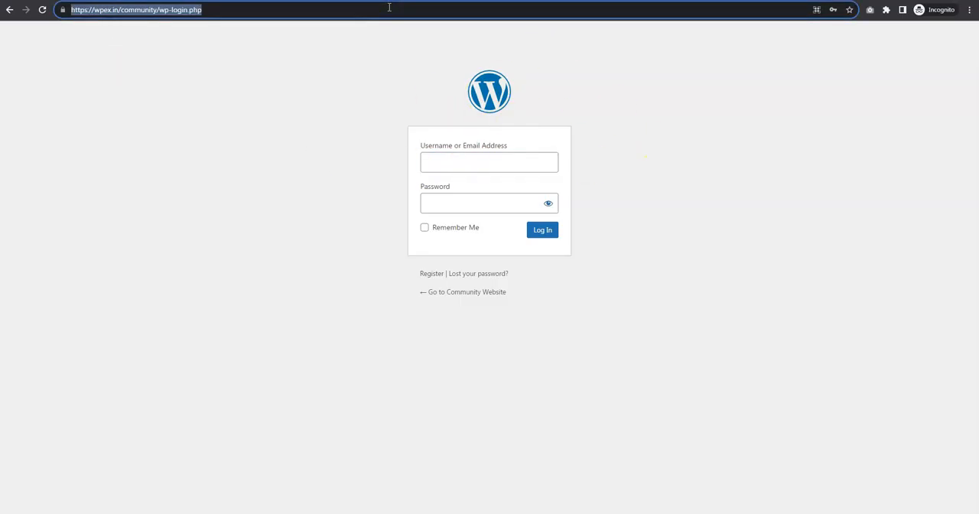
{"action": "key", "text": "Return"}
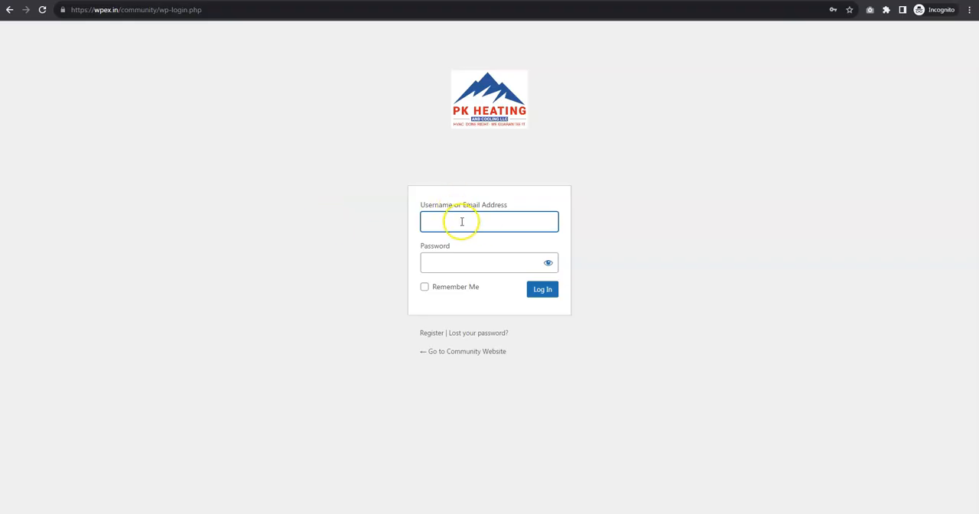
Enter the account password on the login page and log in as the devtesting member
{"action": "left_click", "coordinate": [487, 269]}
{"action": "key", "text": "ctrl+v"}
{"action": "left_click", "coordinate": [540, 292]}
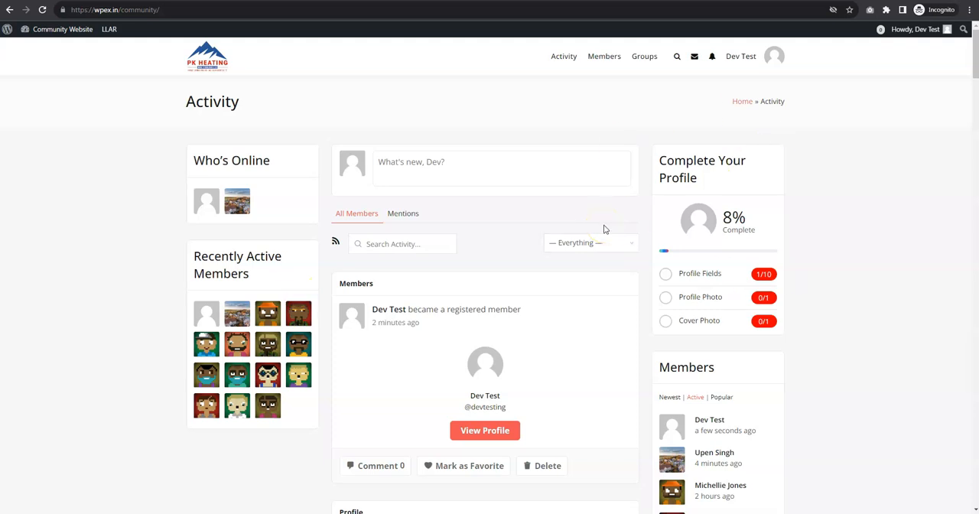
Look over the activity feed, and send friend requests to the first three other members in the members directory
{"action": "scroll", "coordinate": [604, 267], "scroll_direction": "down", "scroll_amount": 5}
{"action": "scroll", "coordinate": [605, 304], "scroll_direction": "up", "scroll_amount": 5}
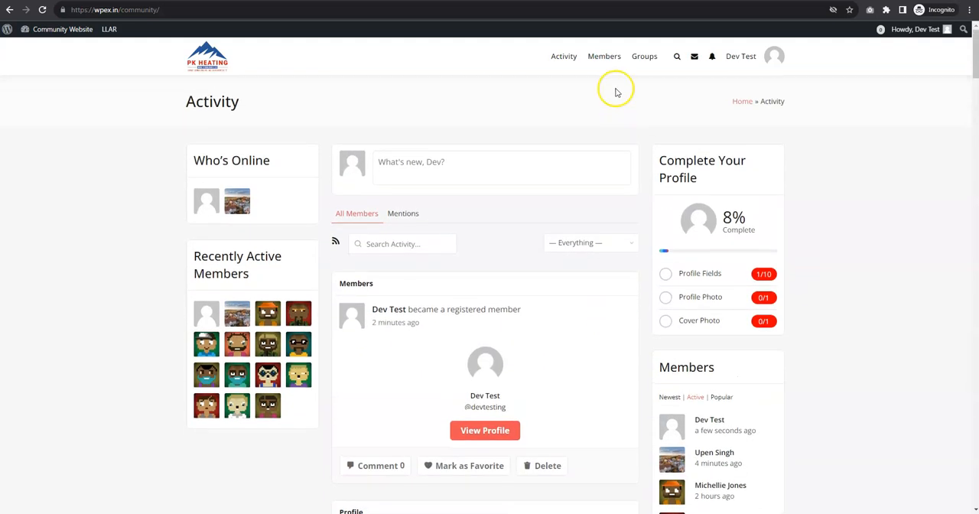
{"action": "scroll", "coordinate": [629, 298], "scroll_direction": "down", "scroll_amount": 10}
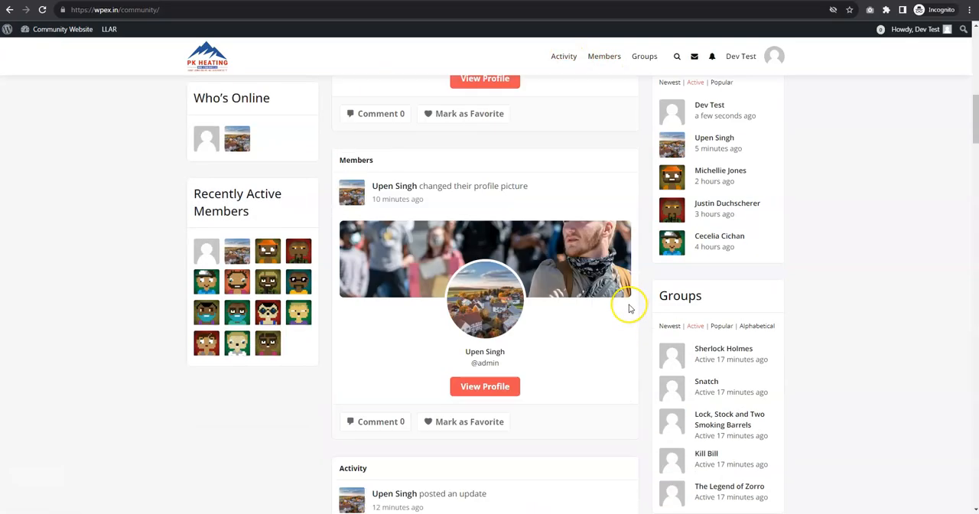
{"action": "scroll", "coordinate": [629, 306], "scroll_direction": "up", "scroll_amount": 9}
{"action": "mouse_move", "coordinate": [773, 65]}
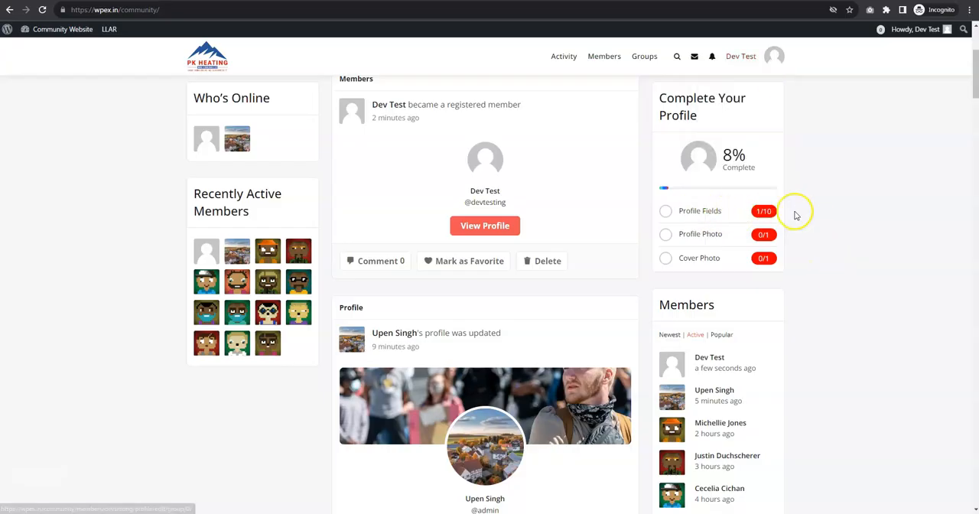
{"action": "left_click", "coordinate": [603, 68]}
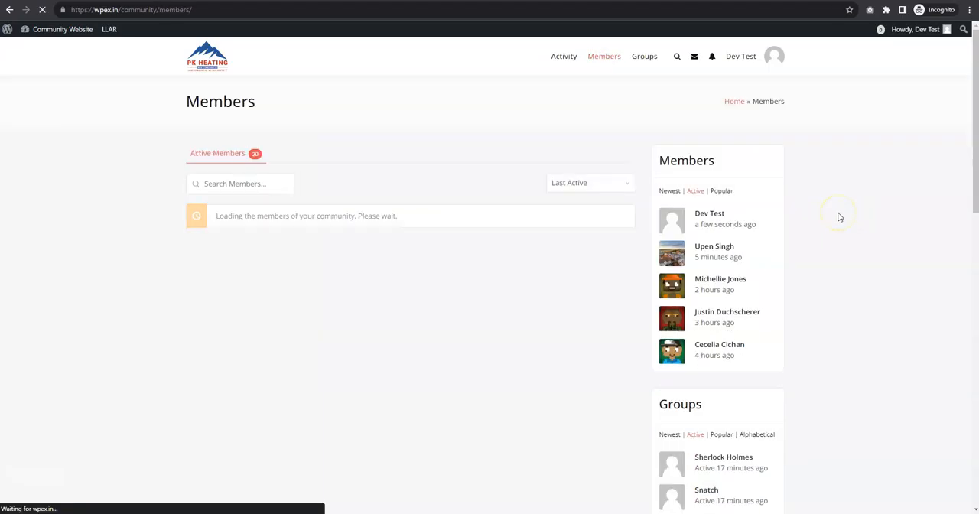
{"action": "left_click", "coordinate": [400, 342]}
{"action": "scroll", "coordinate": [586, 338], "scroll_direction": "down", "scroll_amount": 1}
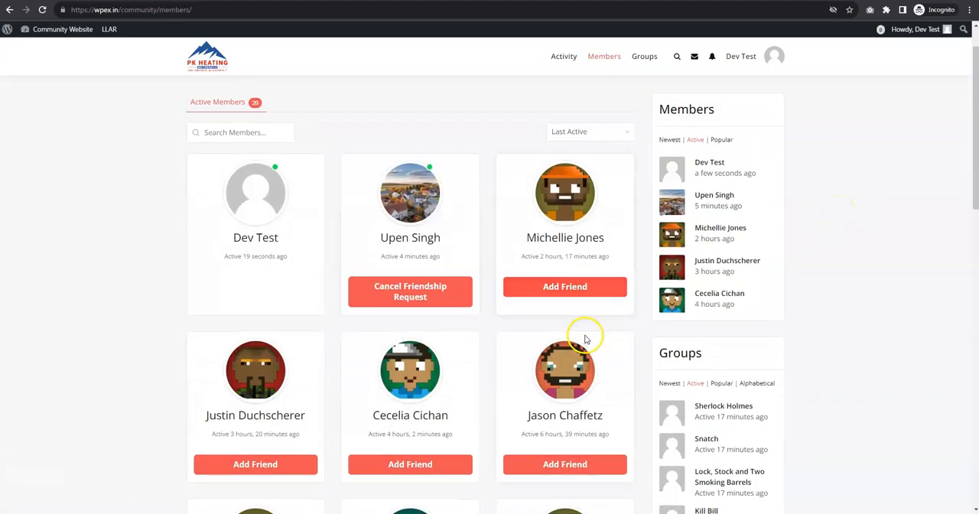
{"action": "scroll", "coordinate": [586, 338], "scroll_direction": "down", "scroll_amount": 2}
{"action": "left_click", "coordinate": [564, 190]}
{"action": "left_click", "coordinate": [274, 366]}
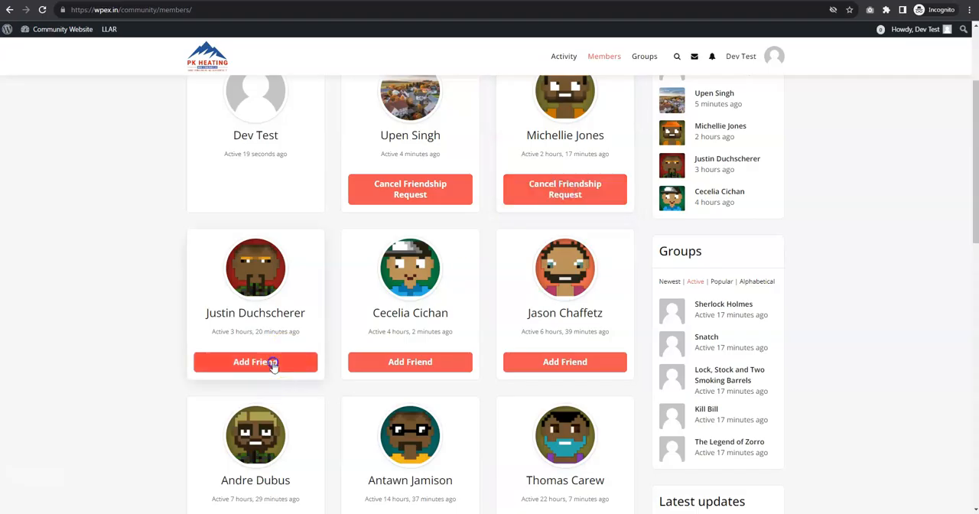
Open the groups directory and join the Sherlock Holmes group
{"action": "scroll", "coordinate": [500, 357], "scroll_direction": "up", "scroll_amount": 3}
{"action": "left_click", "coordinate": [643, 56]}
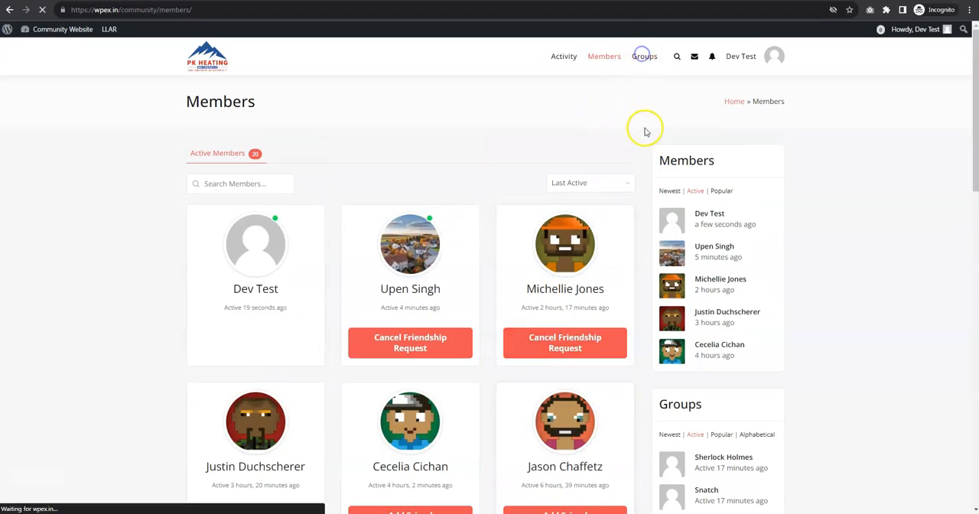
{"action": "scroll", "coordinate": [489, 291], "scroll_direction": "down", "scroll_amount": 2}
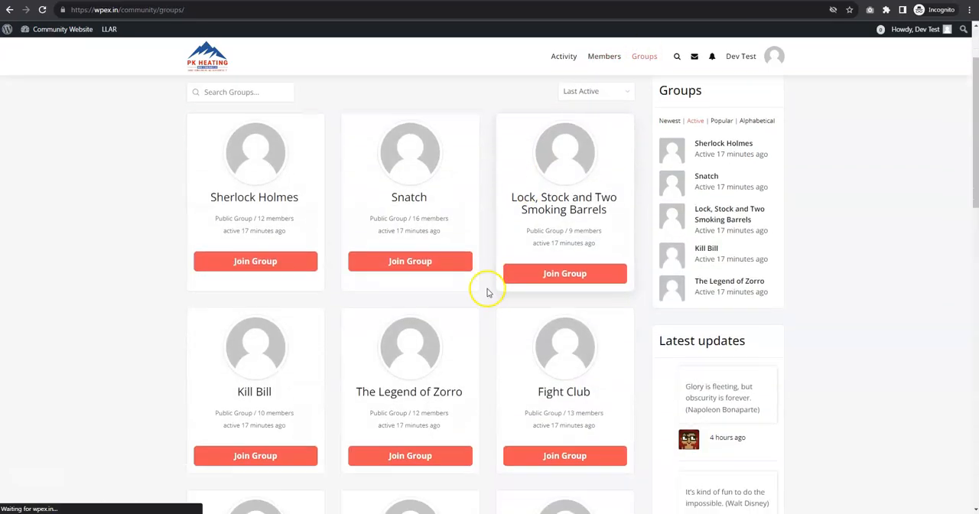
{"action": "left_click", "coordinate": [282, 251]}
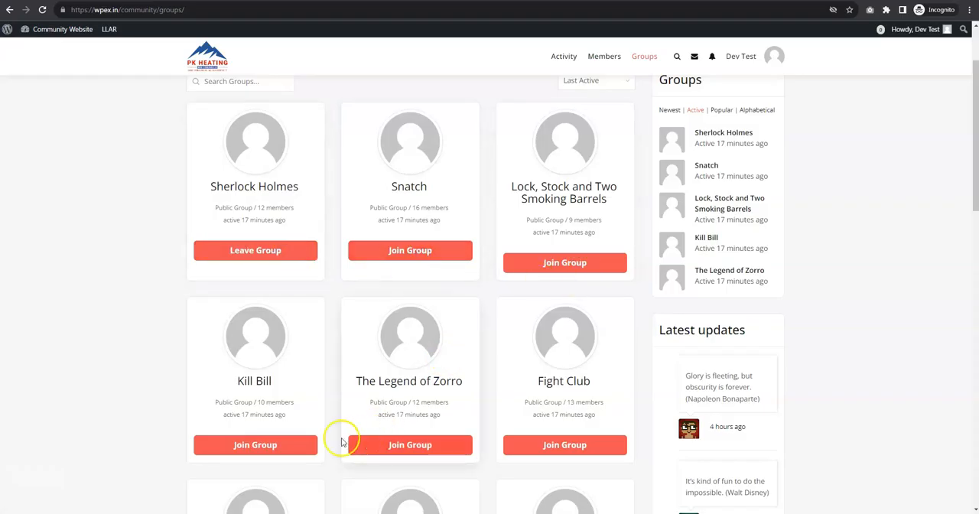
Create a new group named wbcomgroups, using the copied form heading "Enter Group Name & Description" as its description
{"action": "scroll", "coordinate": [359, 306], "scroll_direction": "up", "scroll_amount": 2}
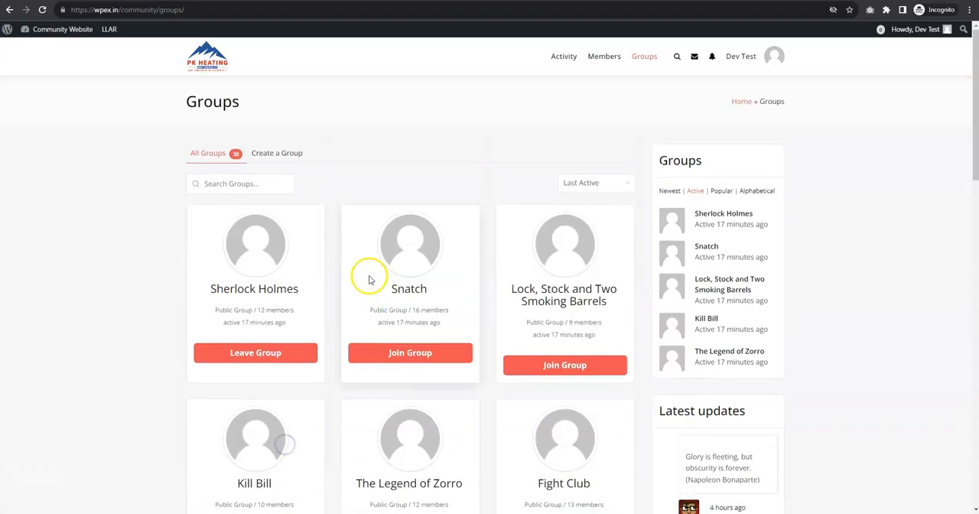
{"action": "left_click", "coordinate": [286, 154]}
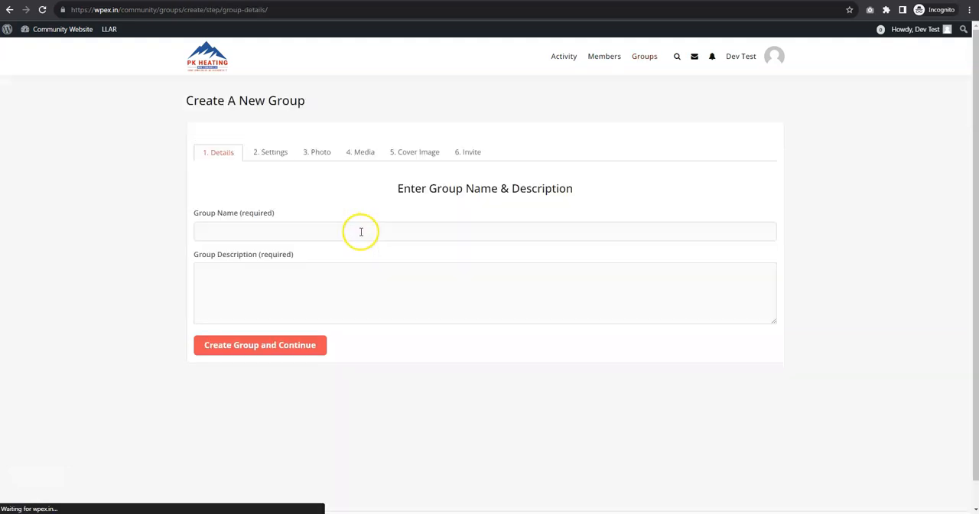
{"action": "left_click", "coordinate": [331, 228]}
{"action": "left_click", "coordinate": [300, 257]}
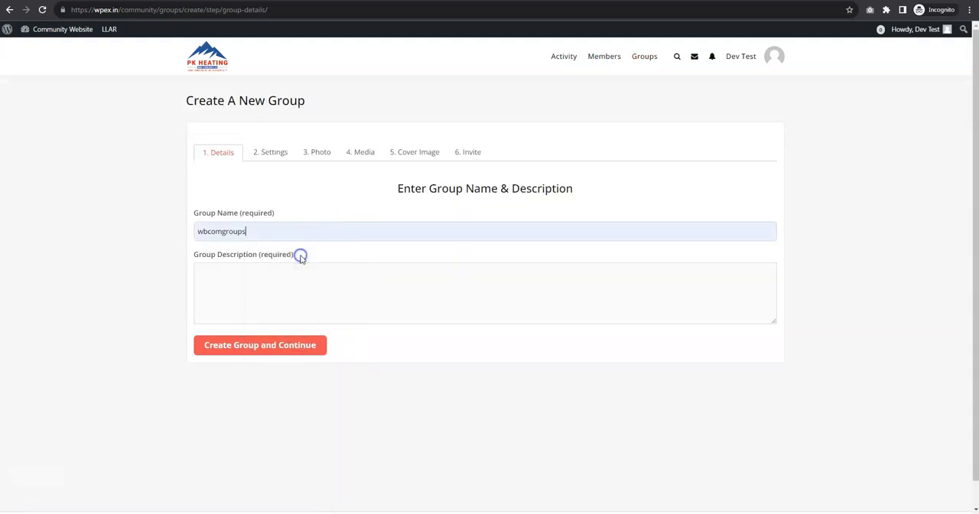
{"action": "left_click", "coordinate": [272, 289]}
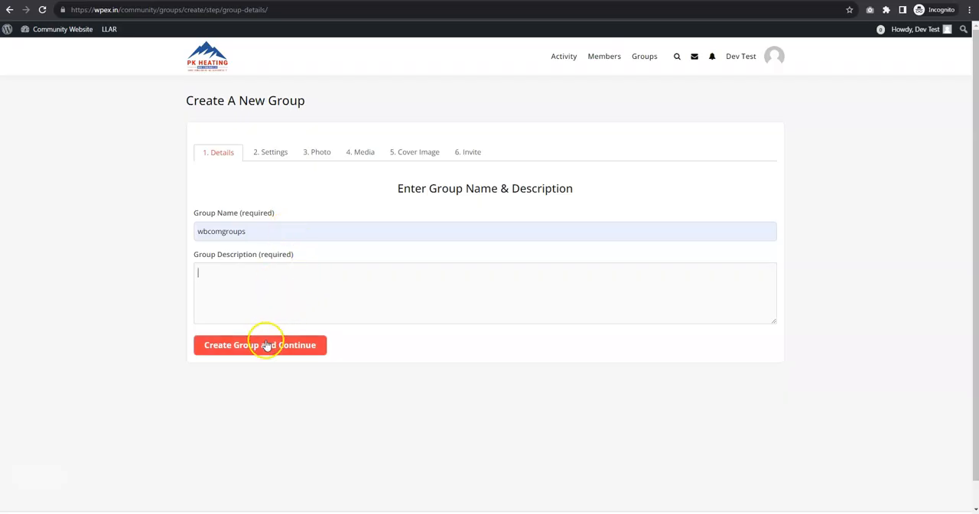
{"action": "left_click_drag", "start_coordinate": [397, 189], "coordinate": [614, 191]}
{"action": "key", "text": "ctrl+c"}
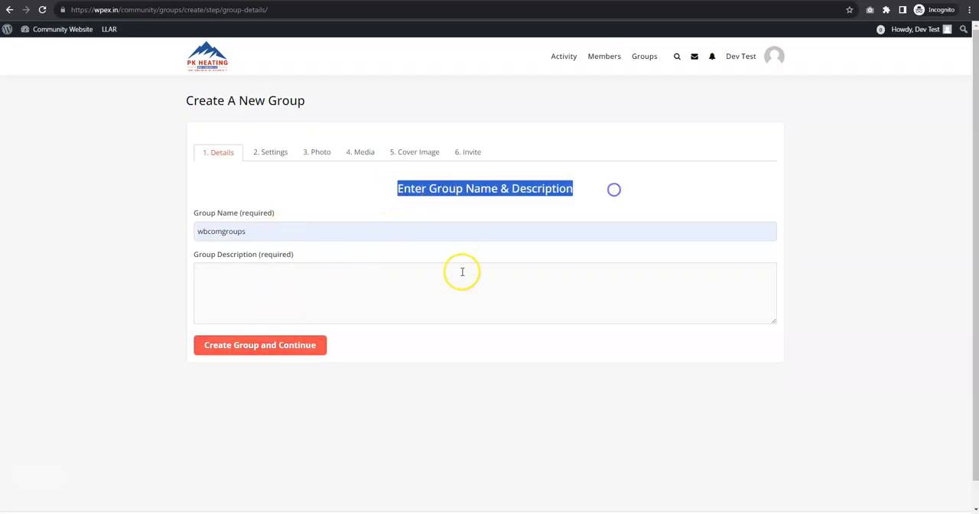
{"action": "left_click", "coordinate": [461, 272]}
{"action": "key", "text": "ctrl+v"}
{"action": "left_click", "coordinate": [304, 346]}
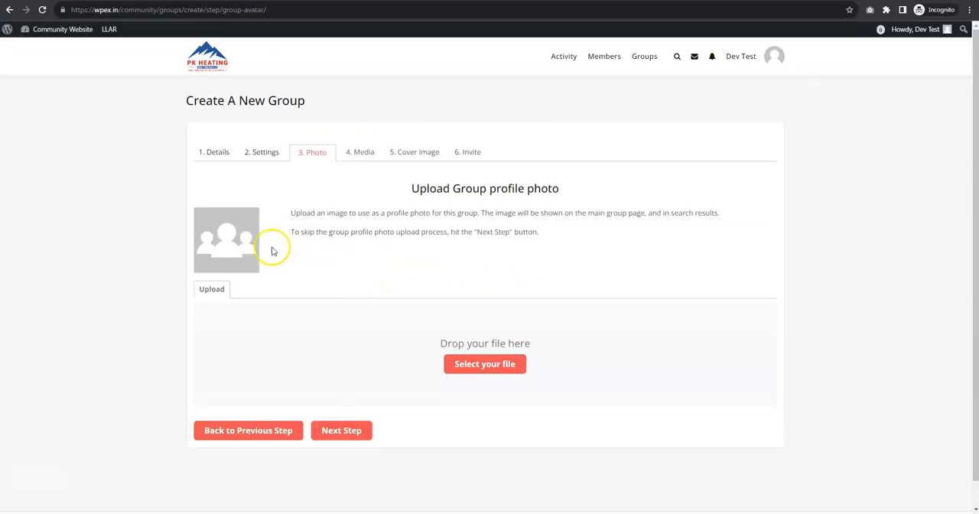
Upload a photo of a group of people from Downloads as the group's profile photo, crop it, and continue to the media settings
{"action": "left_click", "coordinate": [479, 365]}
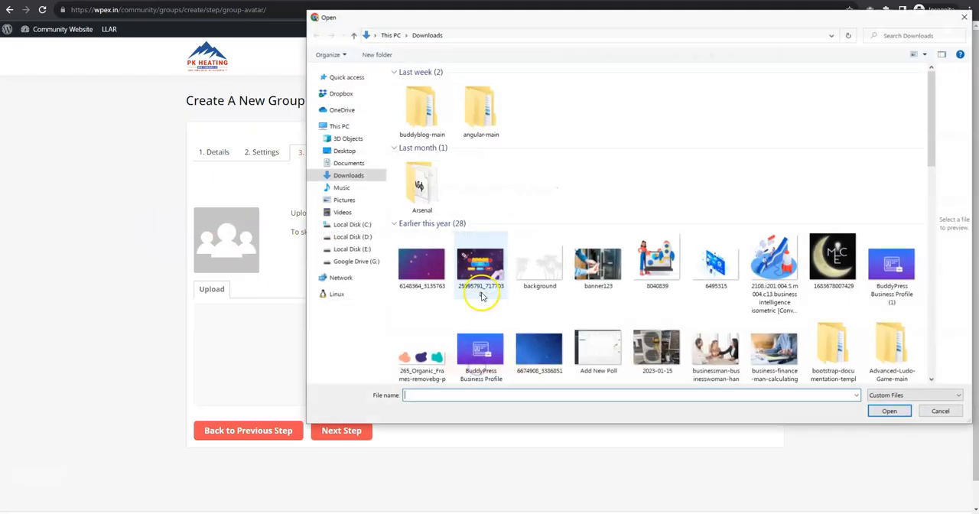
{"action": "left_click", "coordinate": [596, 287]}
{"action": "double_click", "coordinate": [597, 286]}
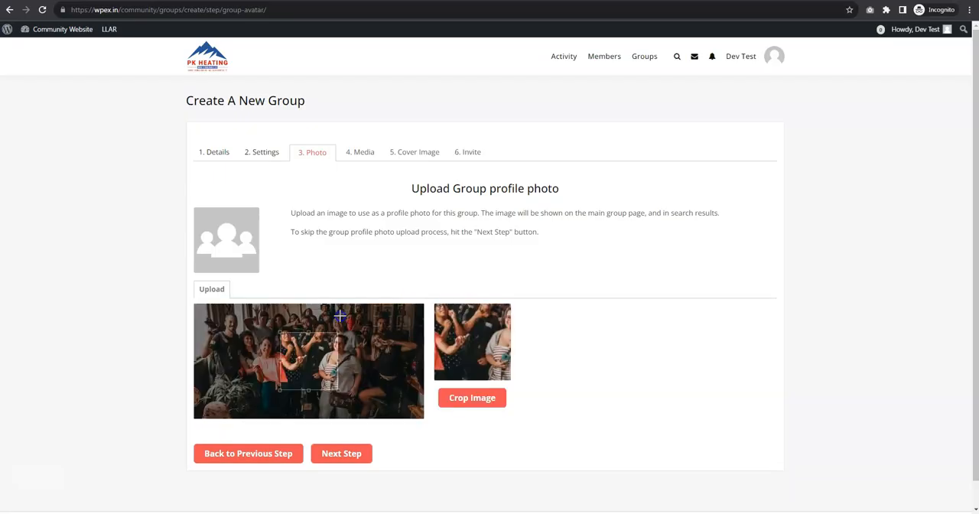
{"action": "left_click_drag", "start_coordinate": [243, 309], "coordinate": [398, 411]}
{"action": "left_click", "coordinate": [451, 406]}
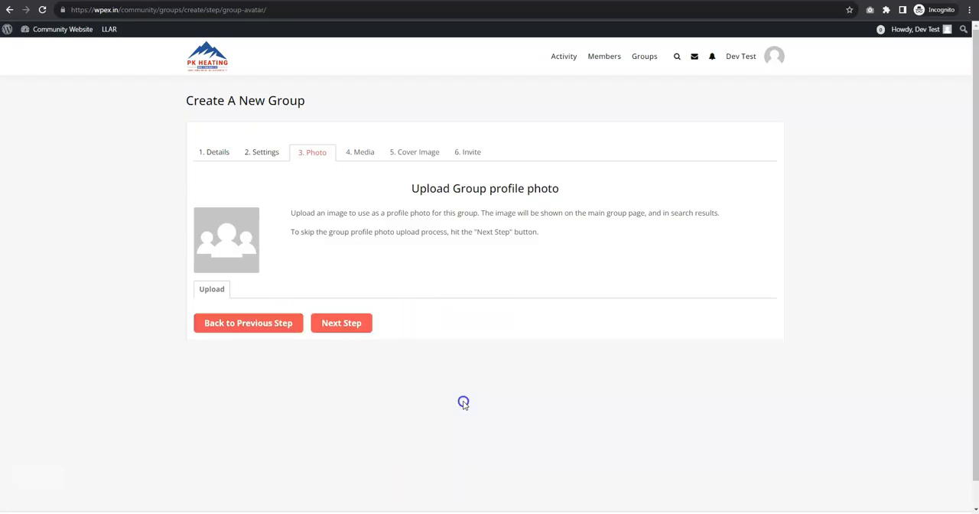
{"action": "left_click", "coordinate": [348, 353]}
{"action": "left_click", "coordinate": [349, 363]}
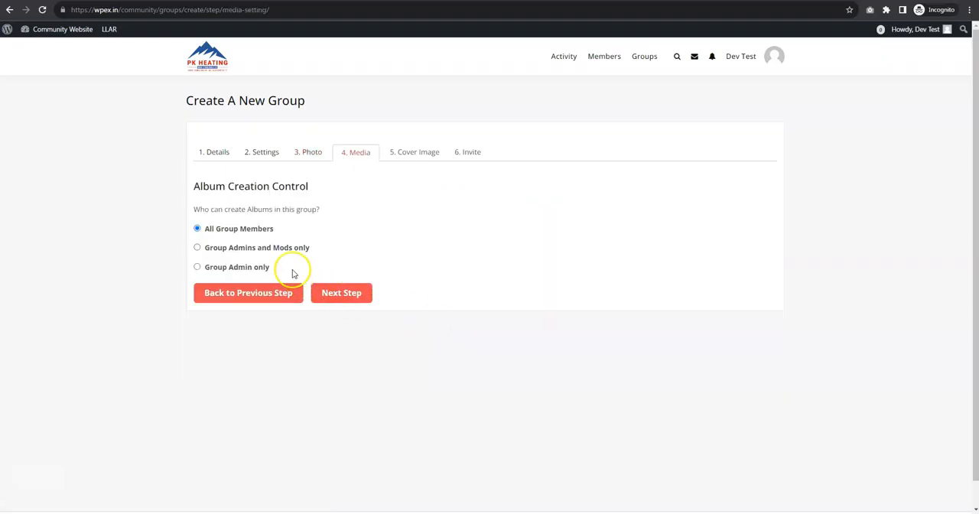
Keep album creation open to All Group Members, upload a rocky landscape image as the group's cover, and continue to the invitations
{"action": "left_click", "coordinate": [399, 154]}
{"action": "left_click", "coordinate": [342, 293]}
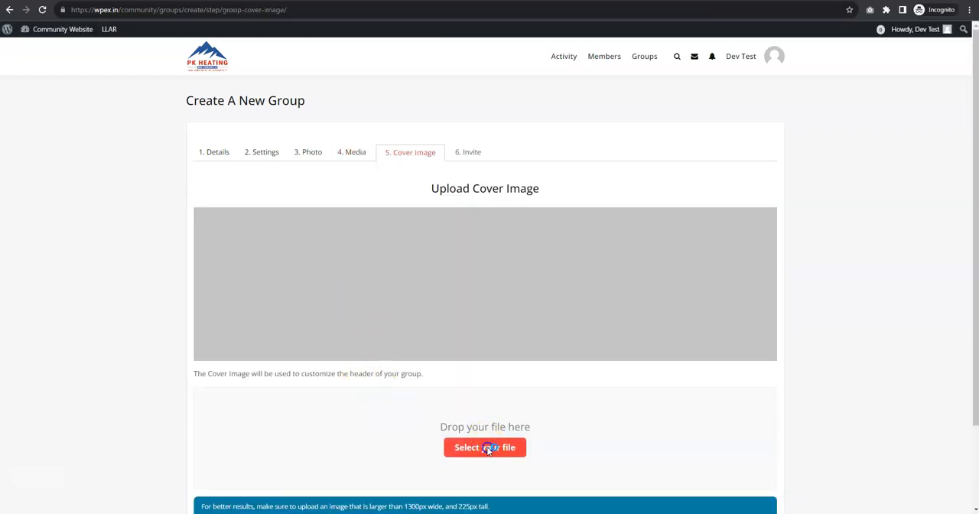
{"action": "left_click", "coordinate": [488, 447]}
{"action": "double_click", "coordinate": [863, 323]}
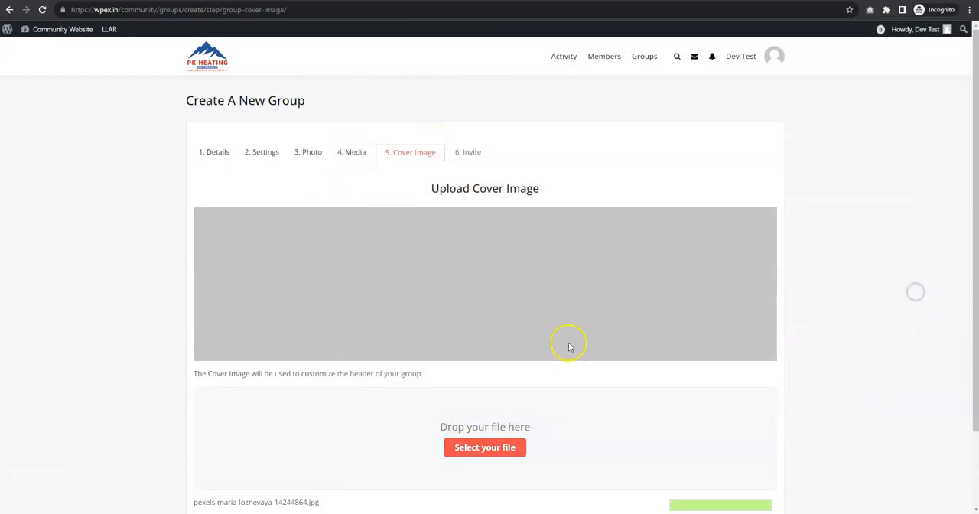
{"action": "scroll", "coordinate": [568, 343], "scroll_direction": "down", "scroll_amount": 1}
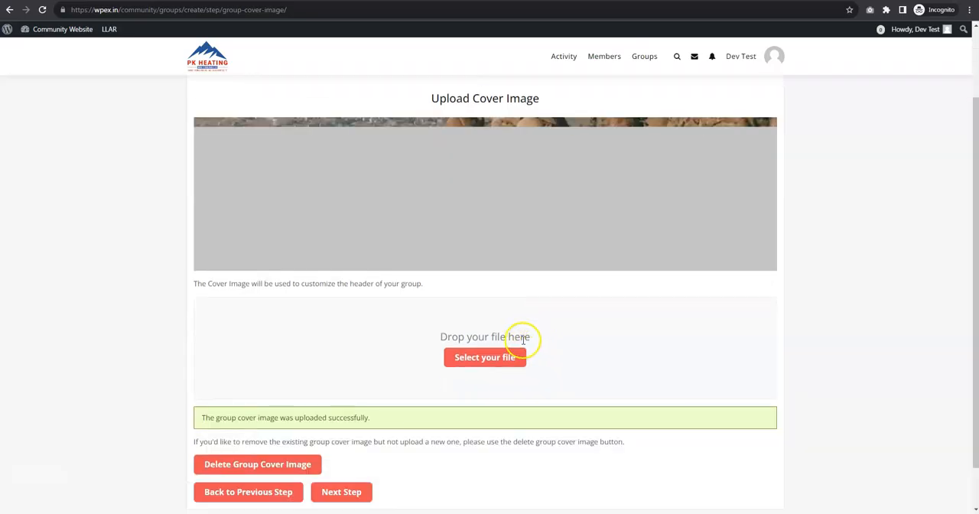
{"action": "scroll", "coordinate": [520, 329], "scroll_direction": "up", "scroll_amount": 1}
{"action": "scroll", "coordinate": [442, 312], "scroll_direction": "down", "scroll_amount": 2}
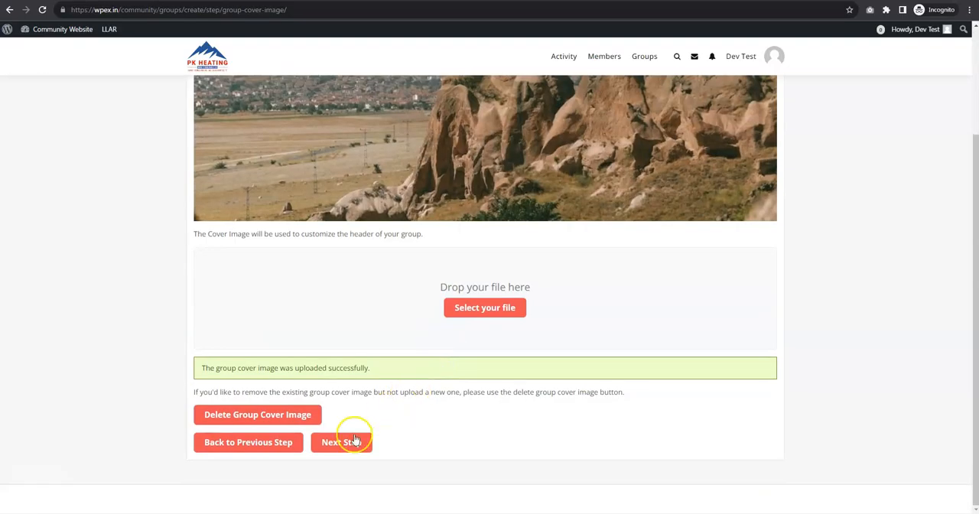
{"action": "left_click", "coordinate": [339, 439]}
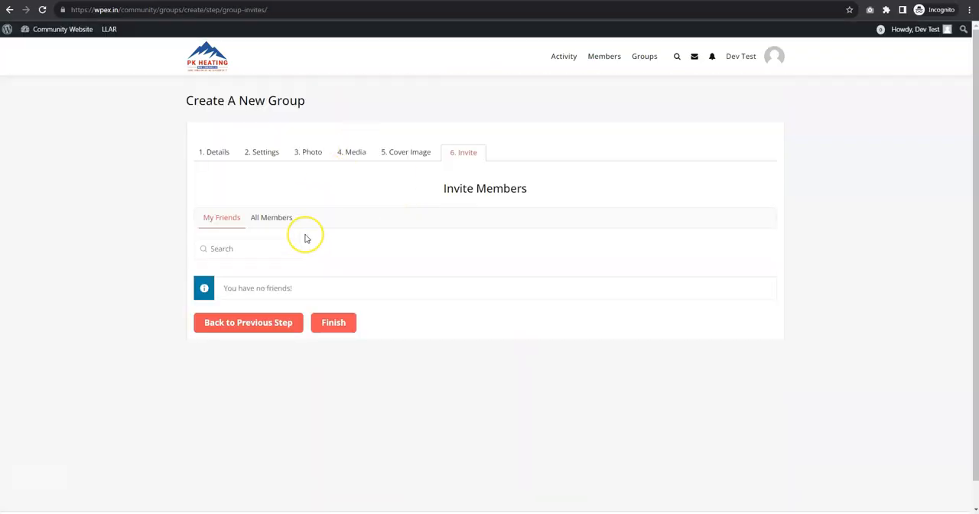
Select the first six people in the All Members list, three from each column, for invitation to the new group
{"action": "left_click", "coordinate": [272, 220]}
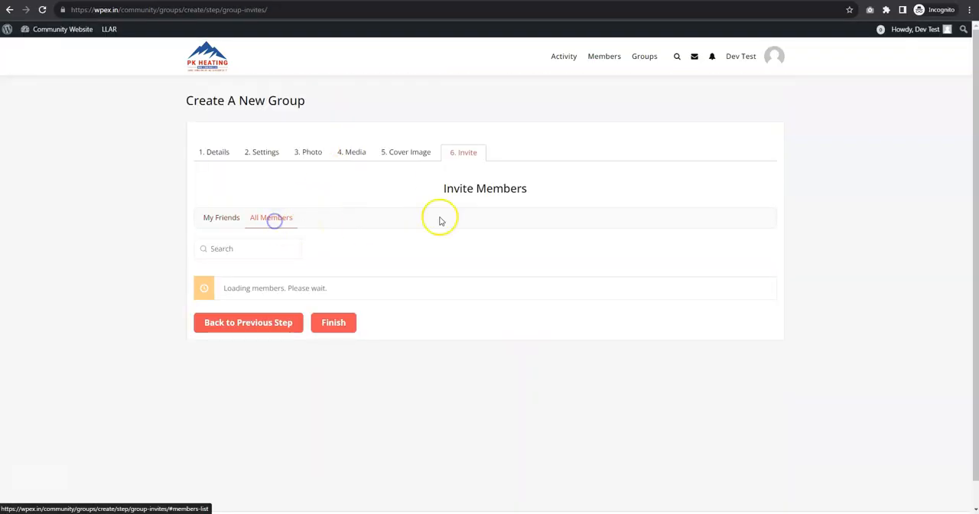
{"action": "scroll", "coordinate": [476, 304], "scroll_direction": "down", "scroll_amount": 1}
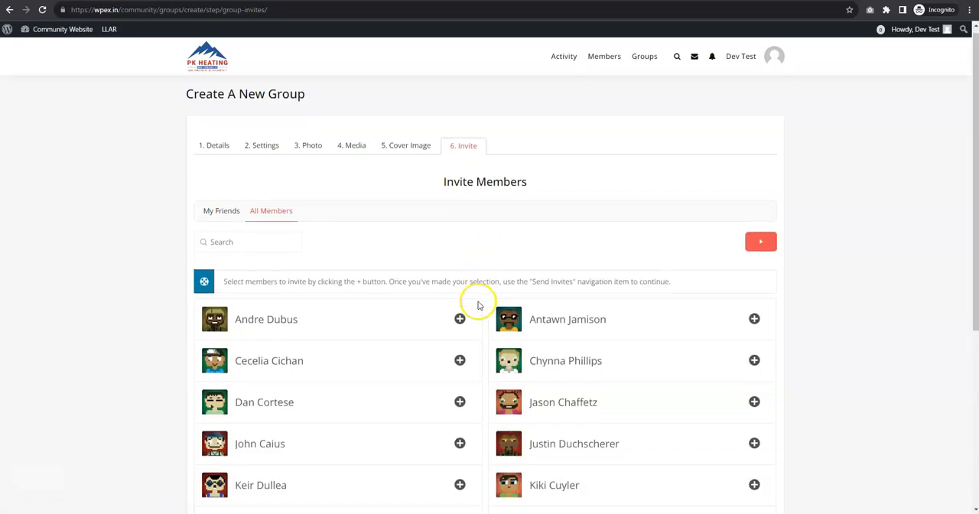
{"action": "left_click", "coordinate": [459, 273]}
{"action": "left_click", "coordinate": [460, 316]}
{"action": "left_click", "coordinate": [460, 357]}
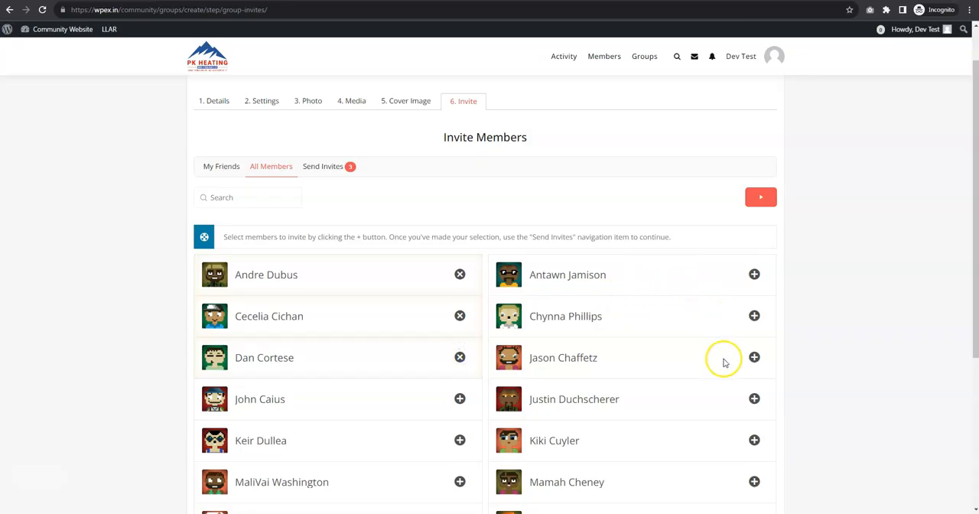
{"action": "left_click", "coordinate": [754, 357]}
{"action": "left_click", "coordinate": [754, 316]}
{"action": "left_click", "coordinate": [754, 274]}
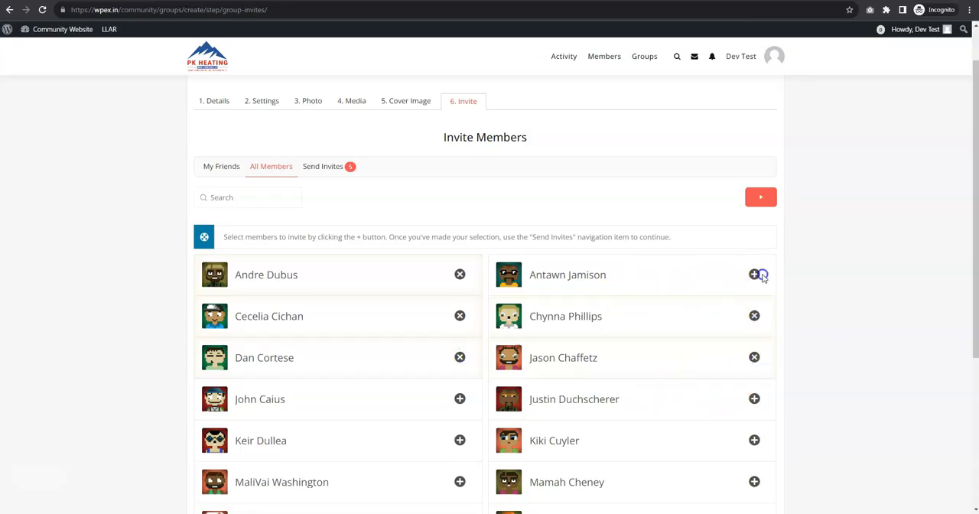
Finish the group creation, leaving the invitation page despite the unsaved-changes prompt, and view the new wbcomgroups page
{"action": "scroll", "coordinate": [756, 309], "scroll_direction": "down", "scroll_amount": 4}
{"action": "left_click", "coordinate": [384, 376]}
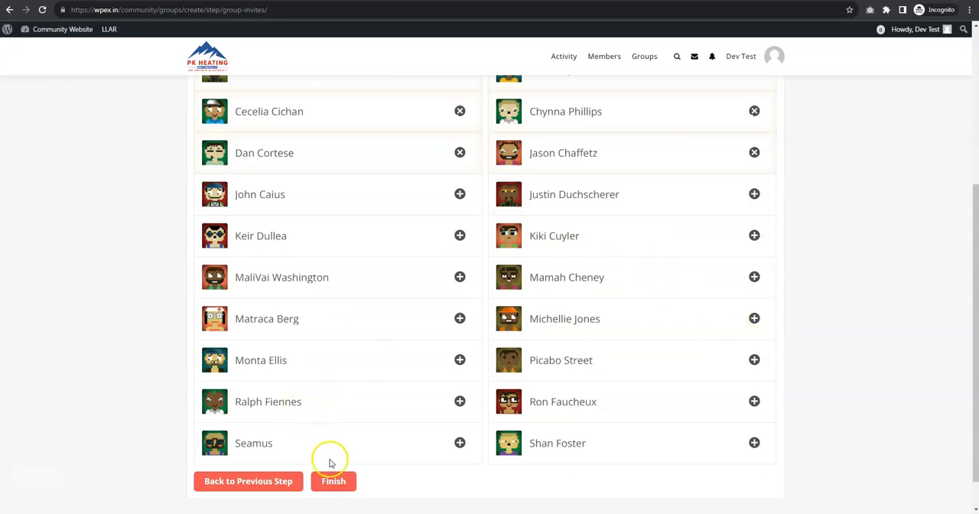
{"action": "left_click", "coordinate": [333, 481]}
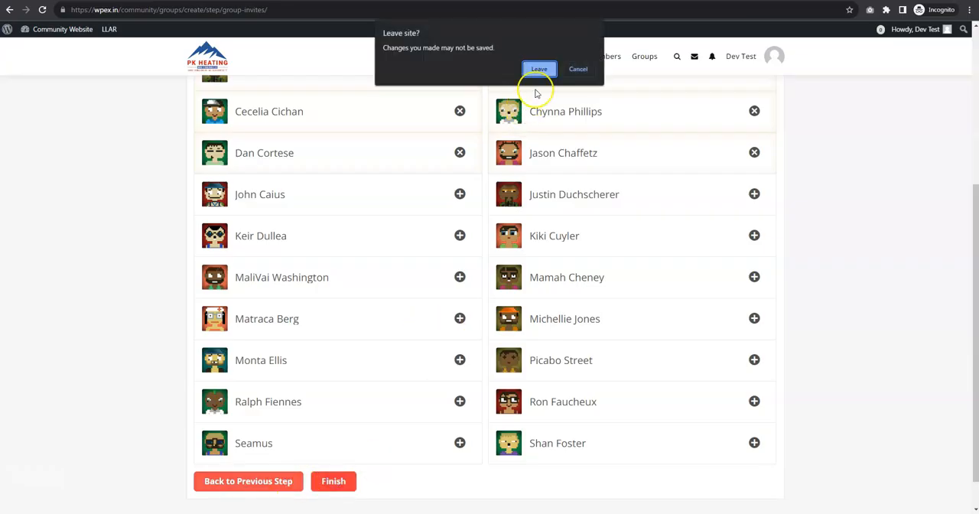
{"action": "left_click", "coordinate": [577, 69]}
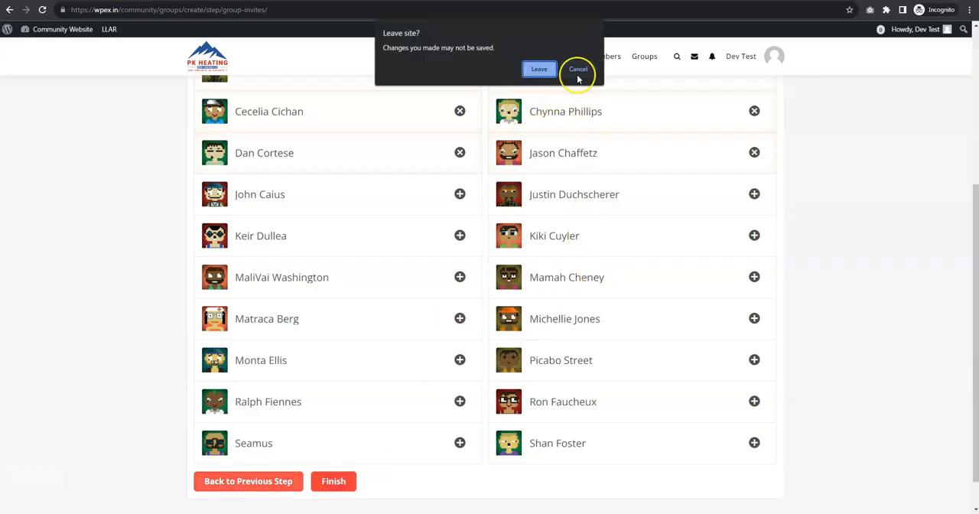
{"action": "scroll", "coordinate": [298, 417], "scroll_direction": "down", "scroll_amount": 4}
{"action": "left_click", "coordinate": [333, 442]}
{"action": "left_click", "coordinate": [539, 86]}
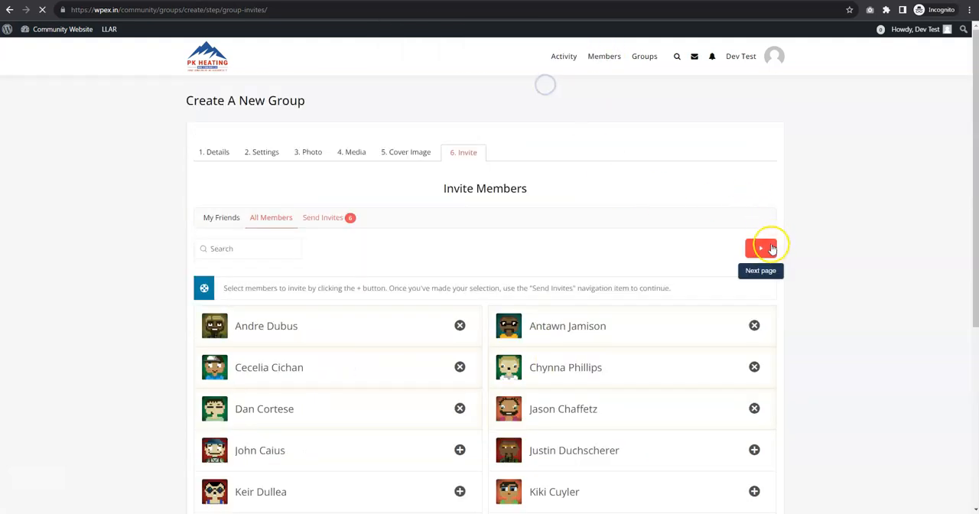
{"action": "left_click", "coordinate": [760, 248]}
{"action": "scroll", "coordinate": [341, 322], "scroll_direction": "down", "scroll_amount": 4}
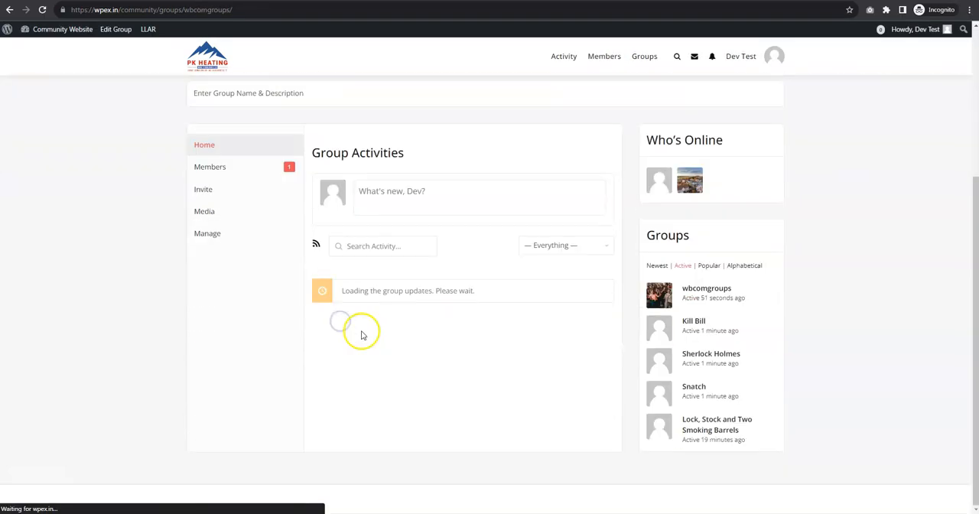
{"action": "scroll", "coordinate": [382, 329], "scroll_direction": "up", "scroll_amount": 4}
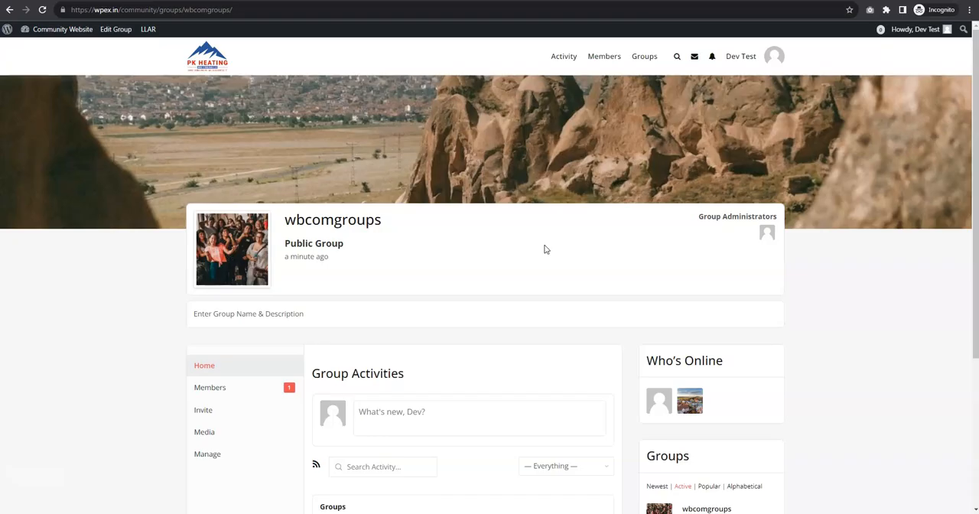
Switch to the administrator's browser window and reload the community Activity page
{"action": "key", "text": "alt+Tab"}
{"action": "key", "text": "alt+Tab"}
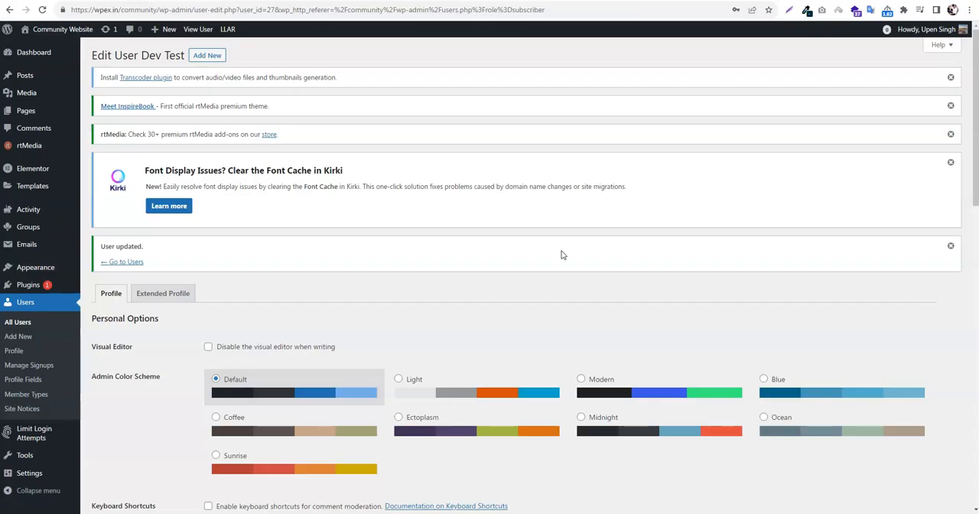
{"action": "key", "text": "alt+Tab"}
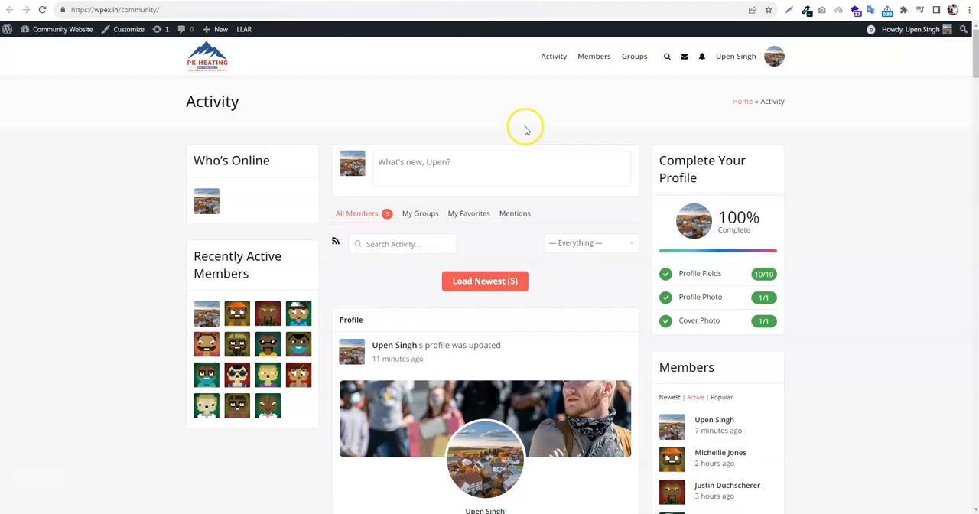
{"action": "right_click", "coordinate": [402, 79]}
{"action": "left_click", "coordinate": [437, 110]}
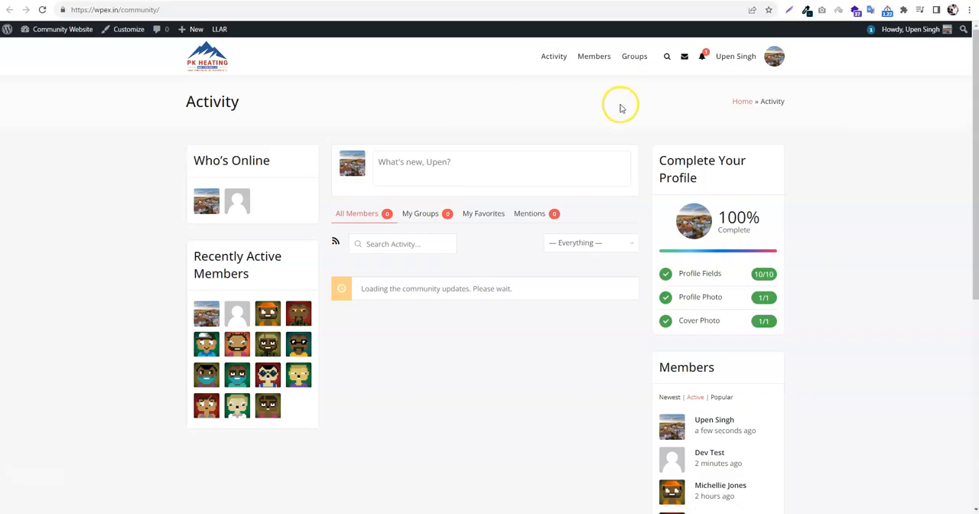
Open the administrator's full notifications page and check the unread notifications
{"action": "mouse_move", "coordinate": [704, 63]}
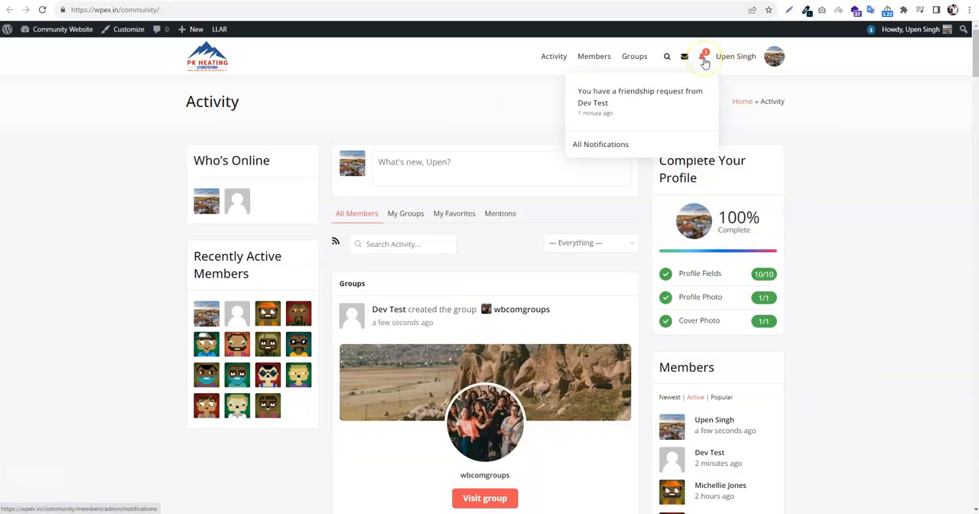
{"action": "left_click", "coordinate": [705, 62]}
{"action": "left_click", "coordinate": [703, 58]}
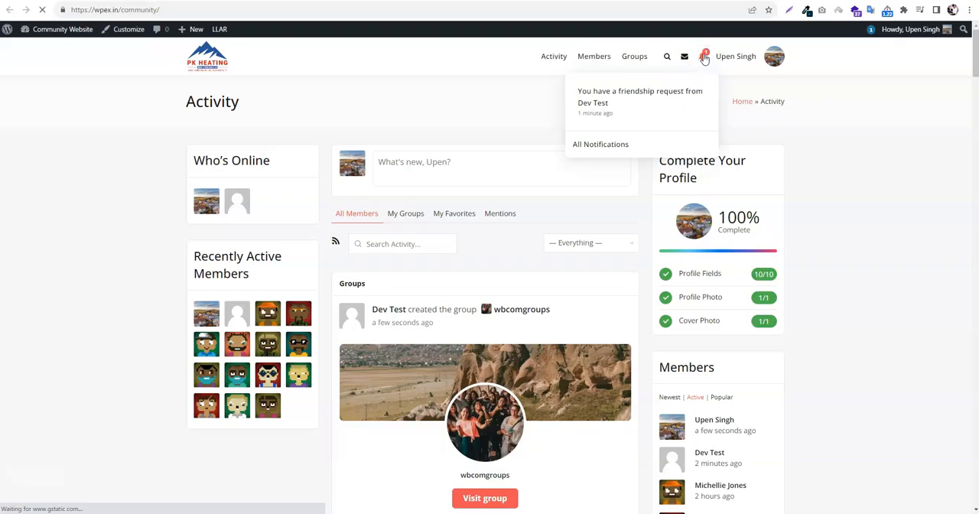
{"action": "scroll", "coordinate": [421, 356], "scroll_direction": "down", "scroll_amount": 2}
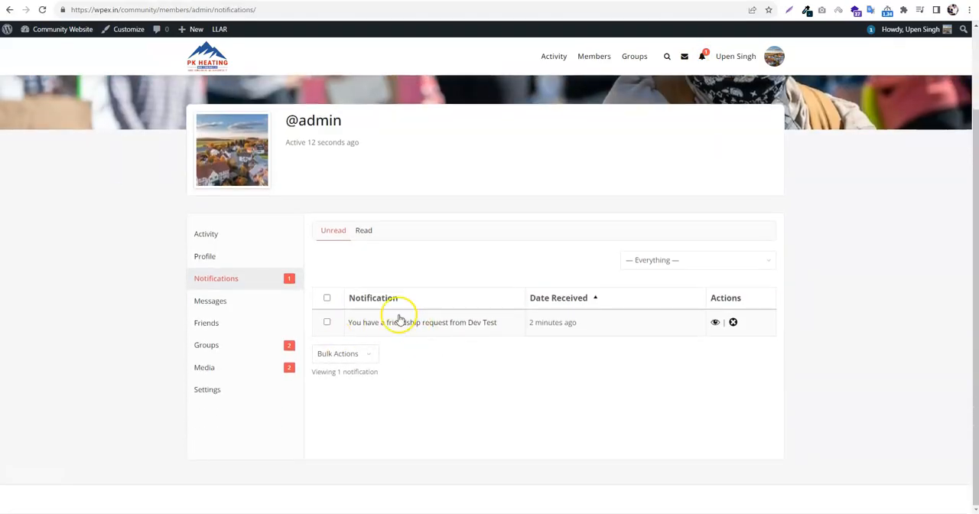
{"action": "scroll", "coordinate": [454, 209], "scroll_direction": "up", "scroll_amount": 2}
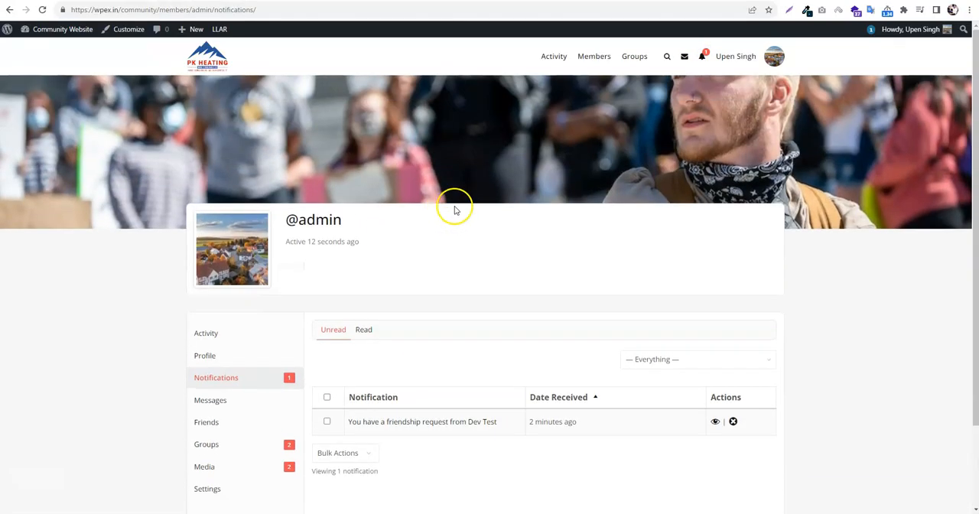
{"action": "scroll", "coordinate": [493, 198], "scroll_direction": "down", "scroll_amount": 2}
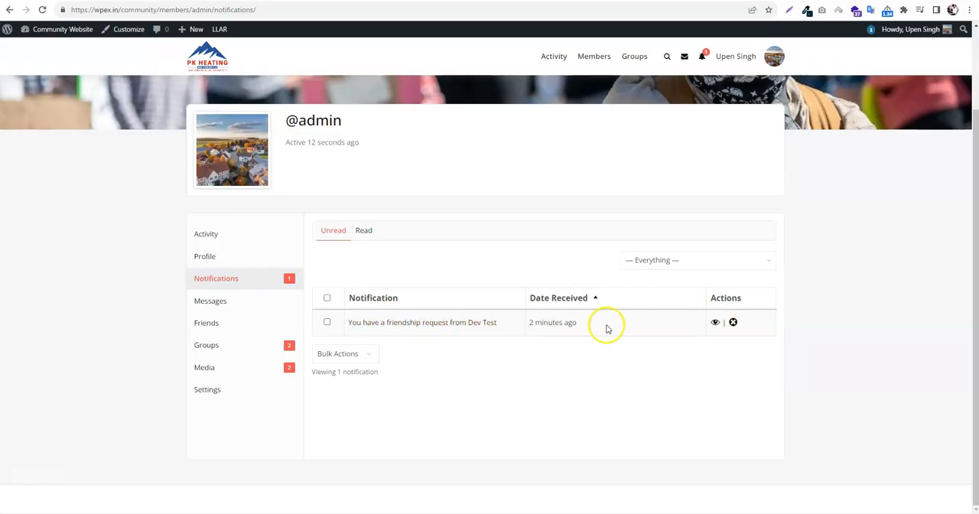
Open the friendship request from its notification and accept it
{"action": "left_click", "coordinate": [425, 322]}
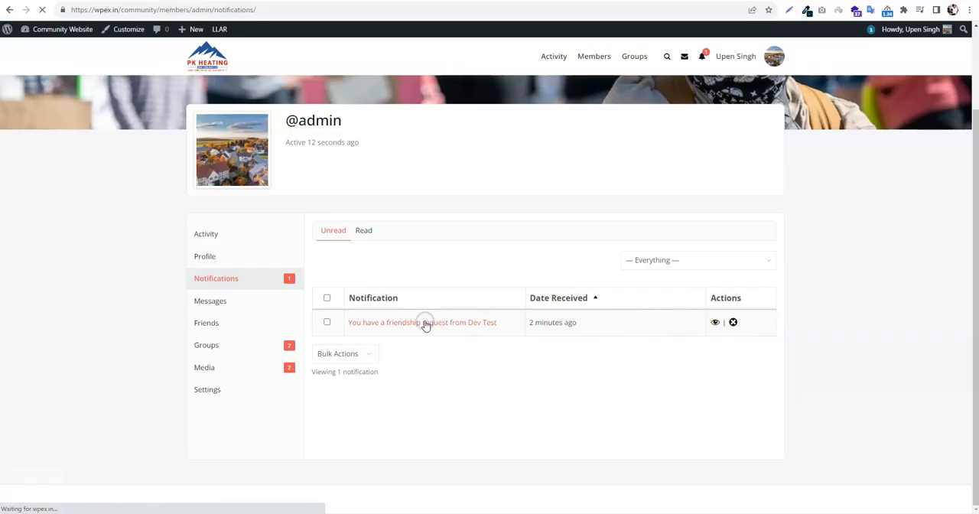
{"action": "scroll", "coordinate": [426, 324], "scroll_direction": "down", "scroll_amount": 2}
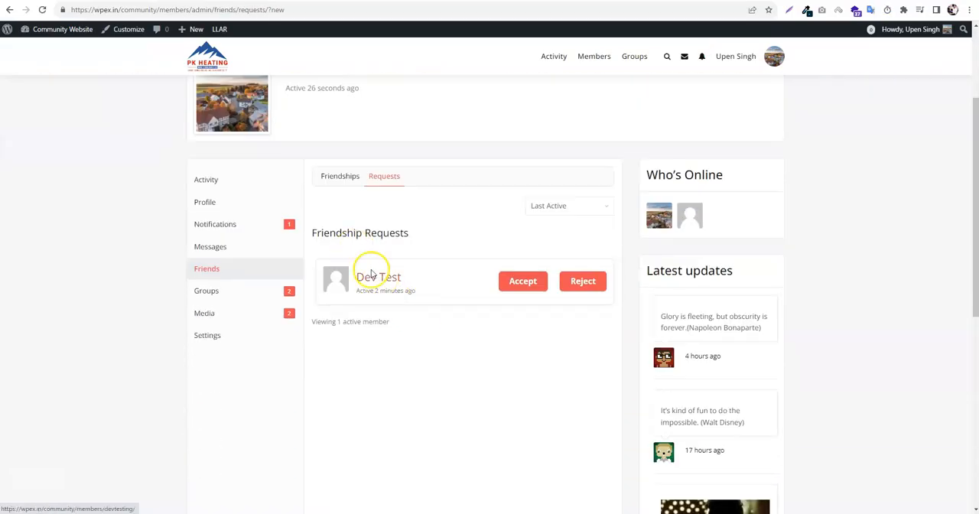
{"action": "left_click", "coordinate": [530, 289]}
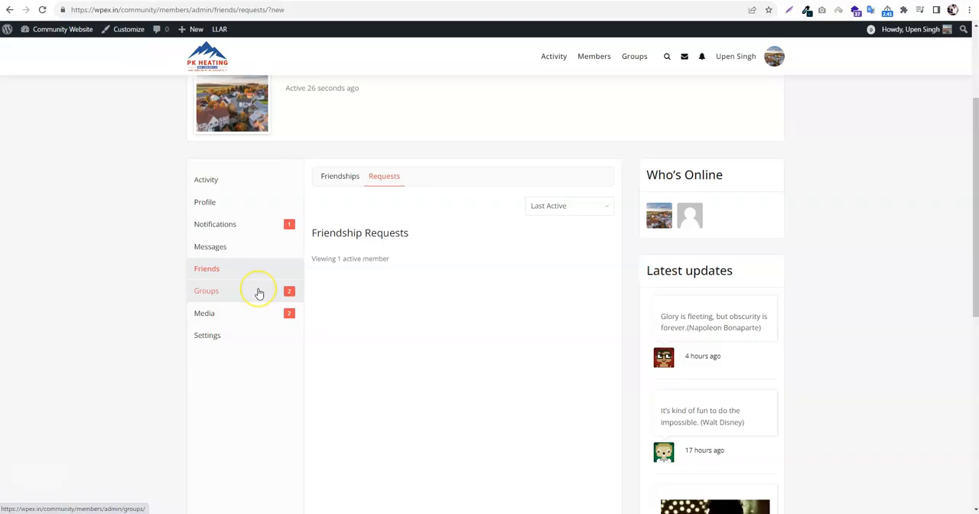
View the group memberships on the administrator's profile
{"action": "left_click", "coordinate": [258, 292]}
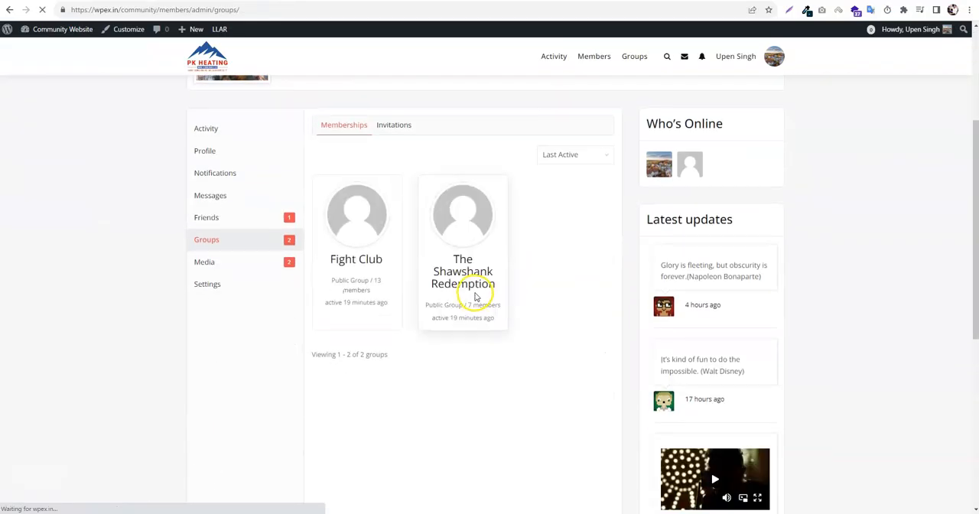
{"action": "scroll", "coordinate": [522, 295], "scroll_direction": "up", "scroll_amount": 3}
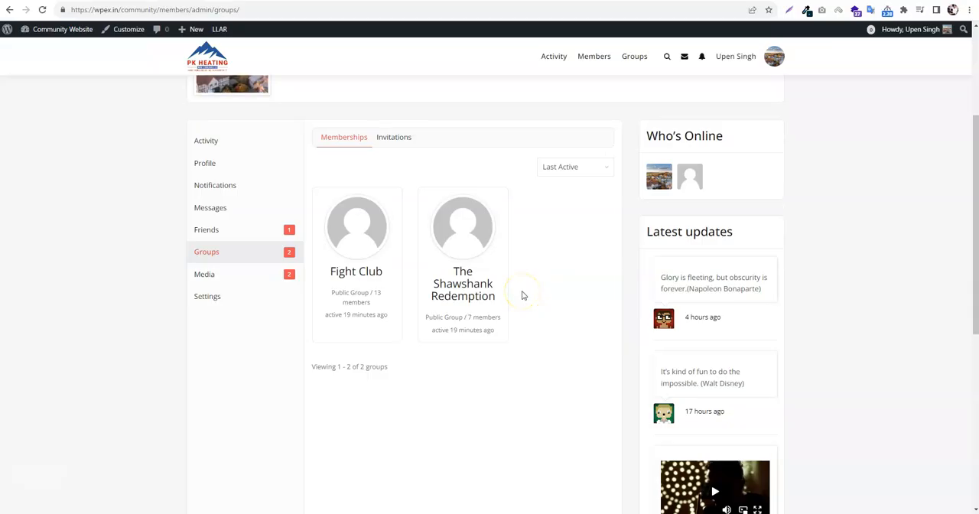
{"action": "scroll", "coordinate": [240, 225], "scroll_direction": "down", "scroll_amount": 1}
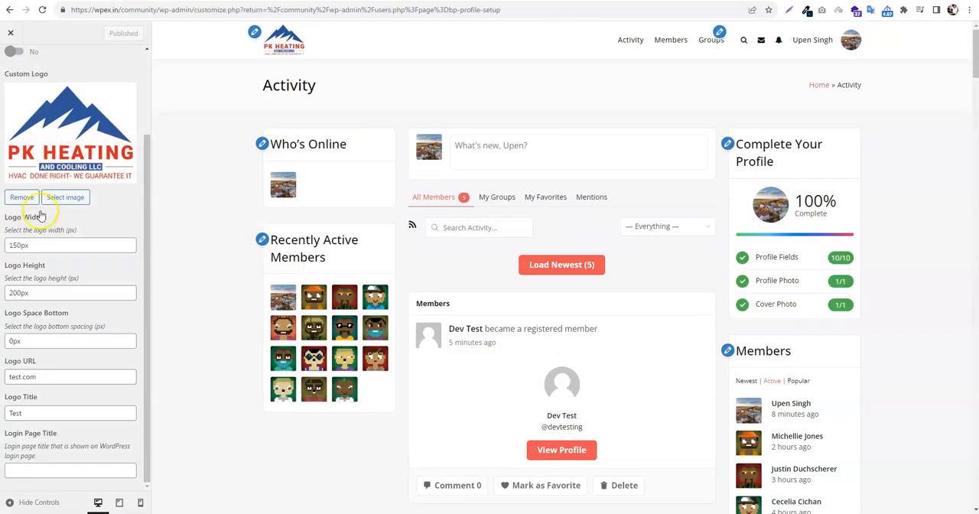
{"action": "scroll", "coordinate": [17, 70], "scroll_direction": "up", "scroll_amount": 3}
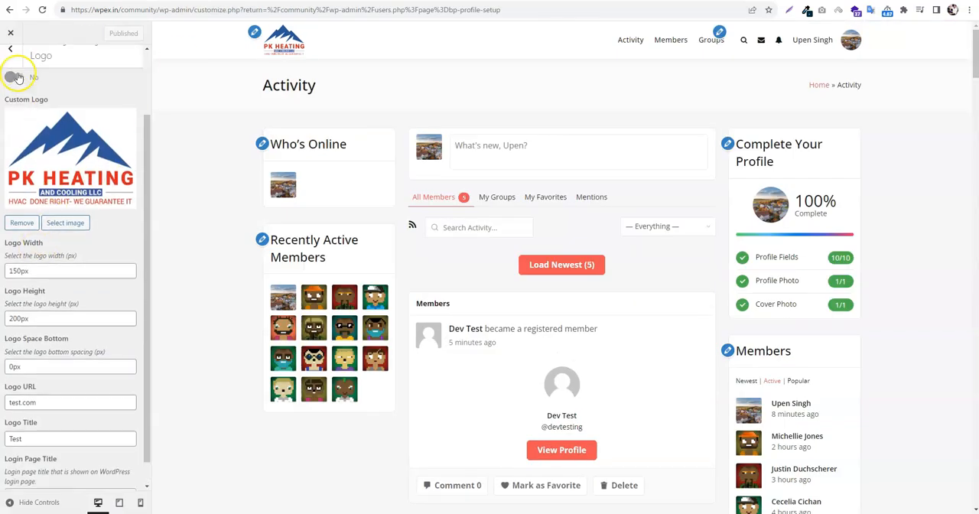
In the theme customizer's General BP Settings for BuddyPress Nouveau, enable the round style for member and group avatars
{"action": "left_click", "coordinate": [17, 66]}
{"action": "left_click", "coordinate": [19, 67]}
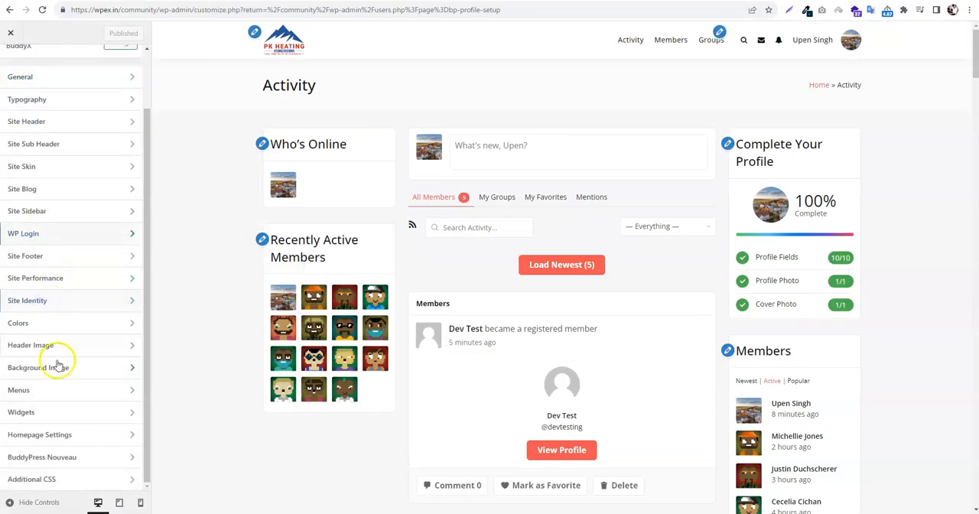
{"action": "left_click", "coordinate": [73, 465]}
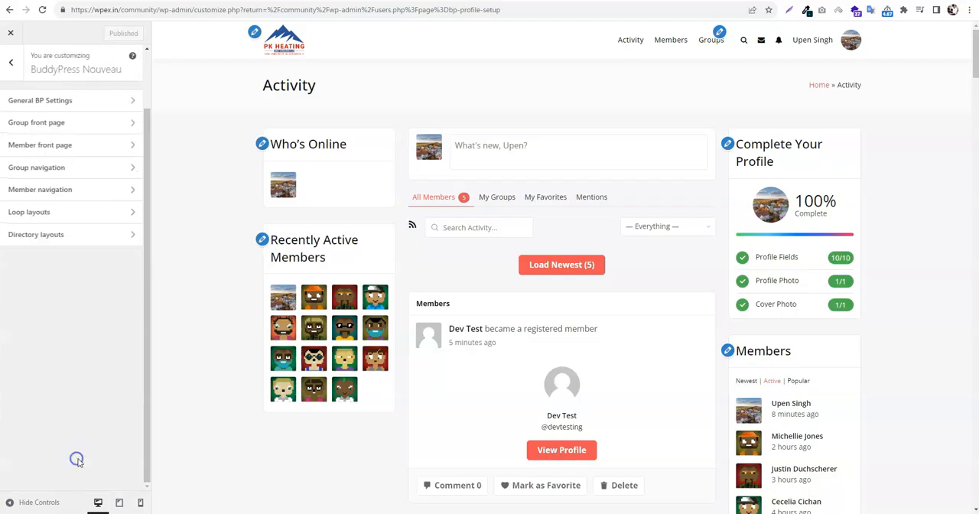
{"action": "left_click", "coordinate": [57, 104]}
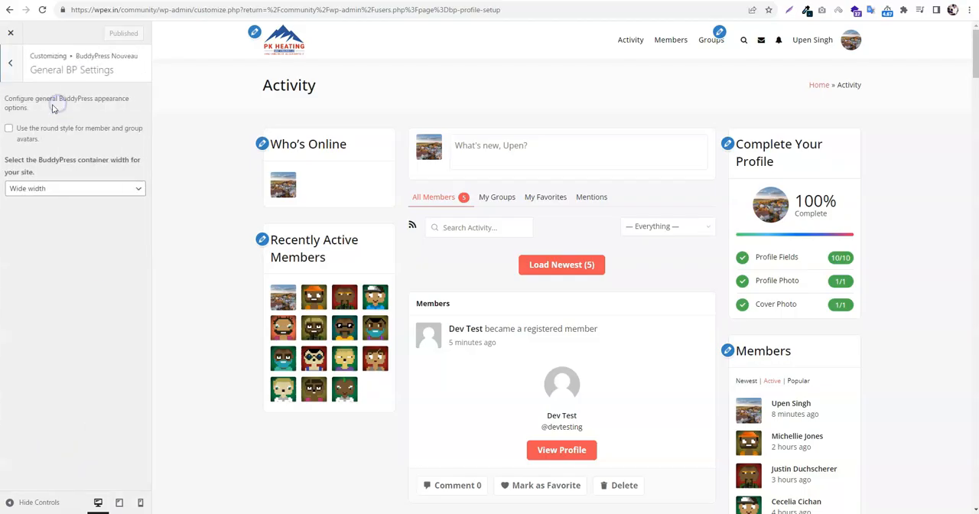
{"action": "scroll", "coordinate": [863, 349], "scroll_direction": "down", "scroll_amount": 3}
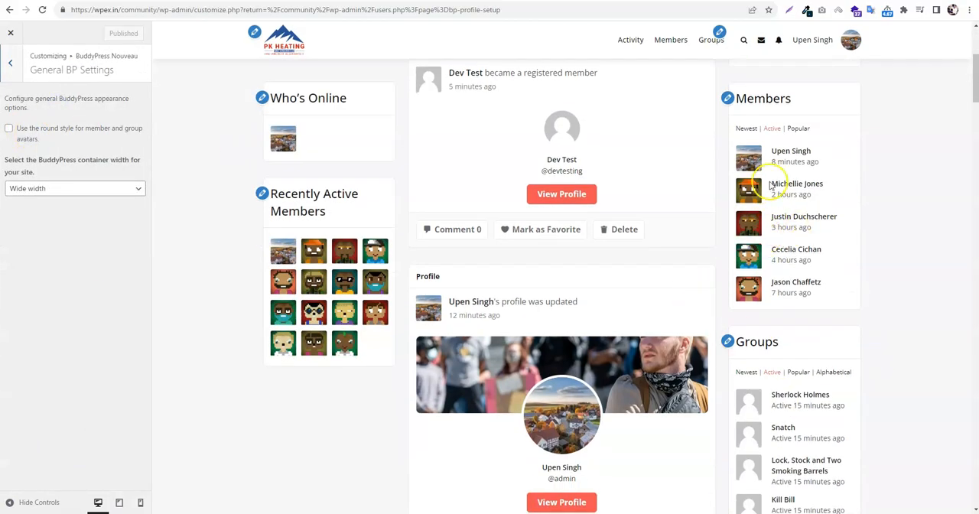
{"action": "left_click", "coordinate": [34, 138]}
{"action": "left_click", "coordinate": [9, 68]}
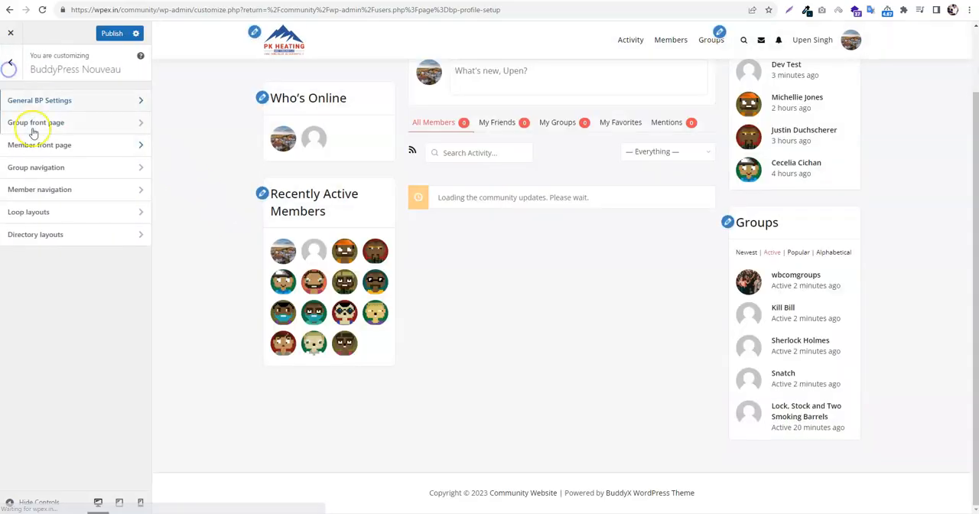
Review the BuddyPress Nouveau options for the group and member front pages and for group navigation
{"action": "left_click", "coordinate": [39, 122]}
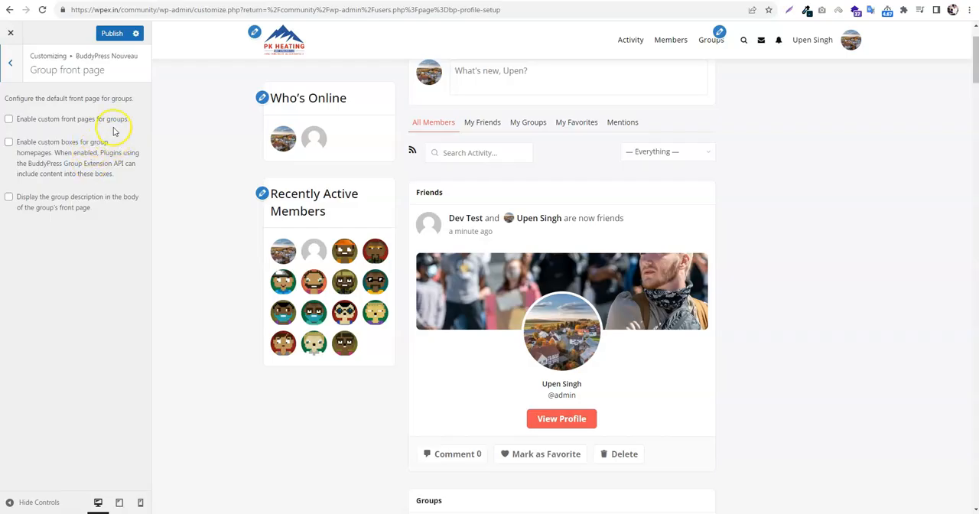
{"action": "left_click", "coordinate": [14, 73]}
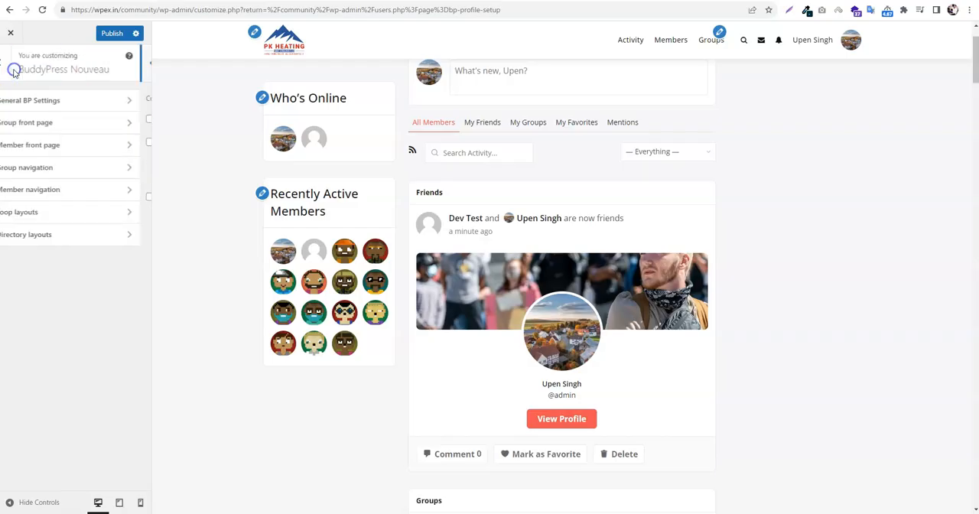
{"action": "left_click", "coordinate": [45, 144]}
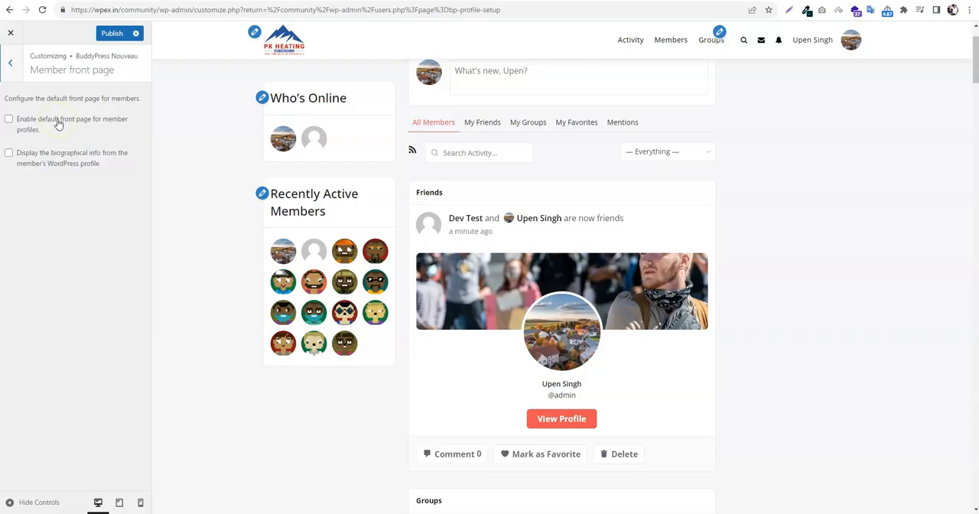
{"action": "left_click", "coordinate": [15, 69]}
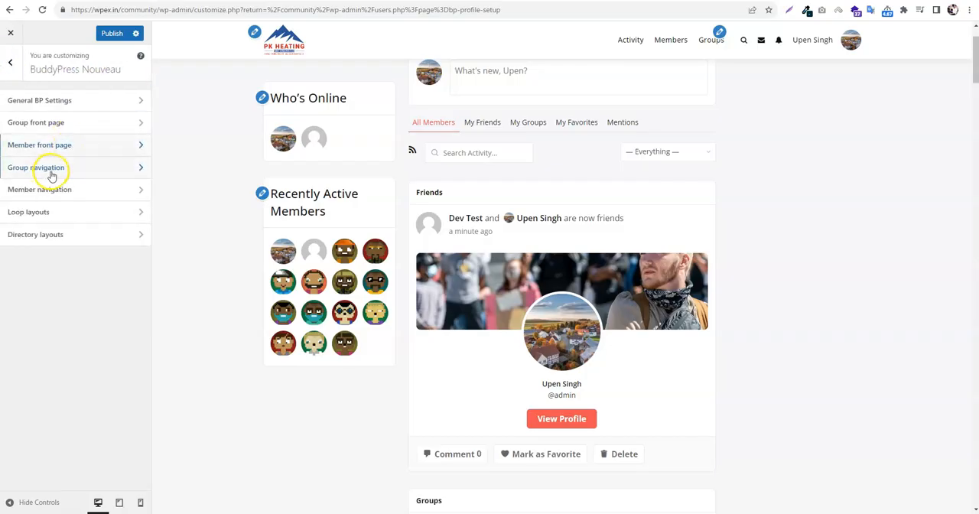
{"action": "left_click", "coordinate": [51, 169]}
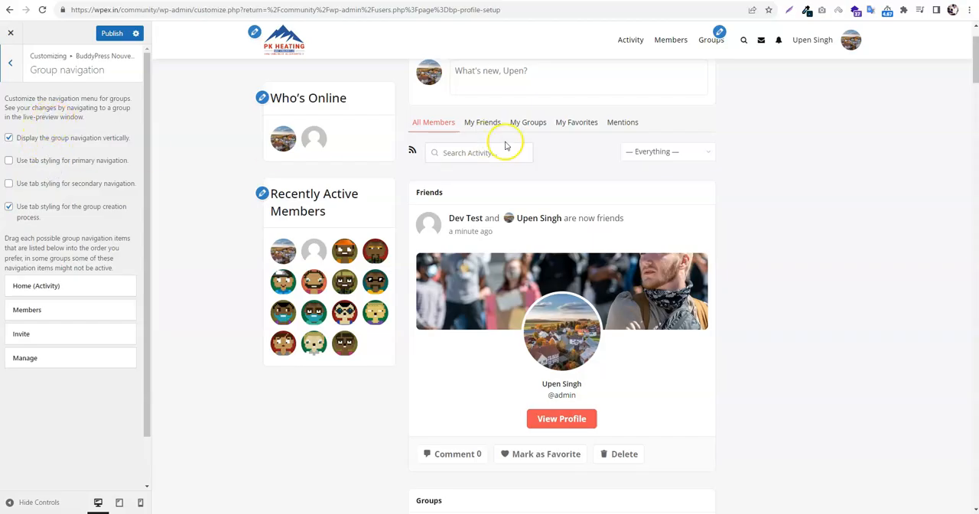
Turn off the vertical display of the group navigation and publish the change
{"action": "scroll", "coordinate": [505, 145], "scroll_direction": "up", "scroll_amount": 2}
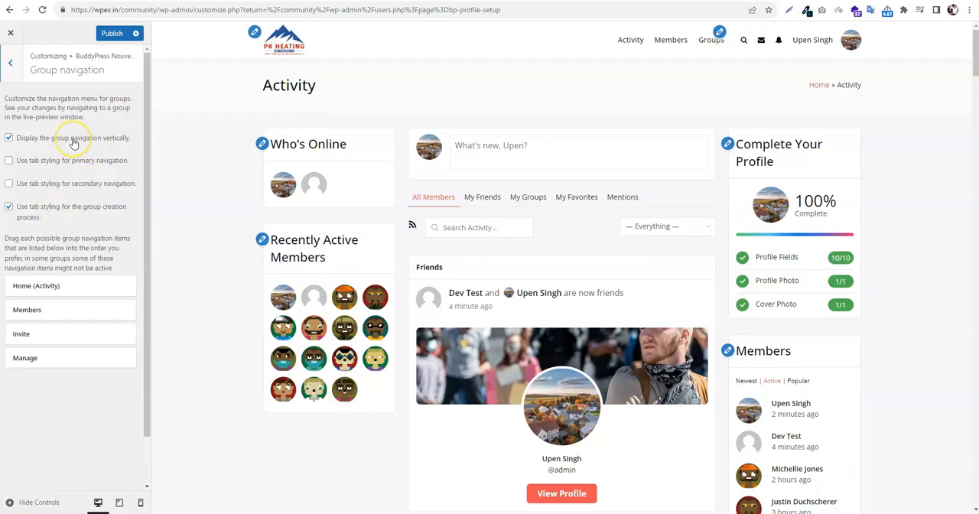
{"action": "left_click", "coordinate": [113, 33]}
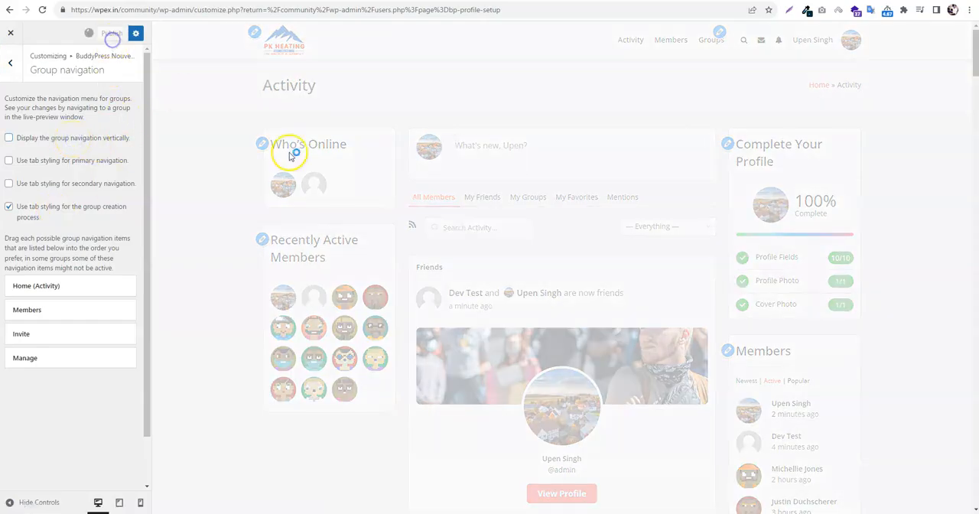
{"action": "scroll", "coordinate": [784, 359], "scroll_direction": "down", "scroll_amount": 1}
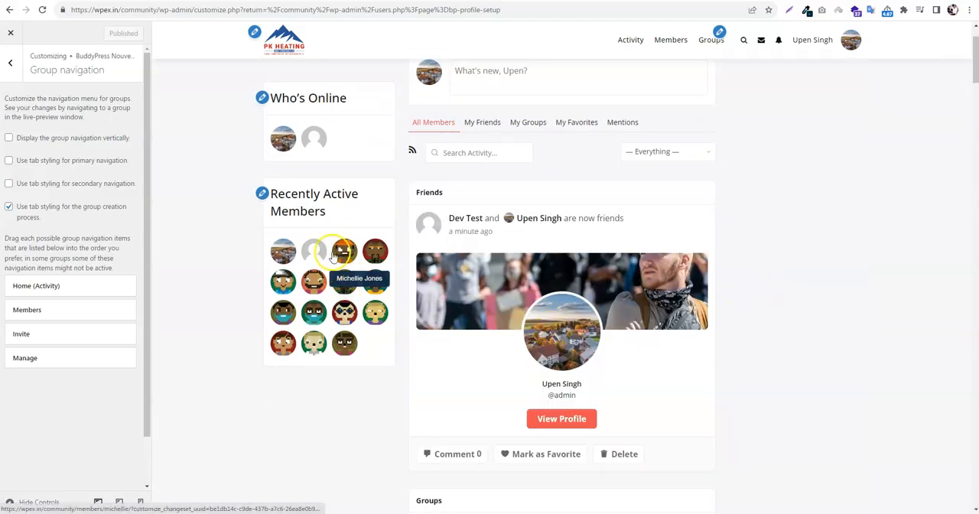
{"action": "scroll", "coordinate": [785, 159], "scroll_direction": "up", "scroll_amount": 1}
Preview the administrator's member profile and look through its navigation and activity stream
{"action": "left_click", "coordinate": [749, 417]}
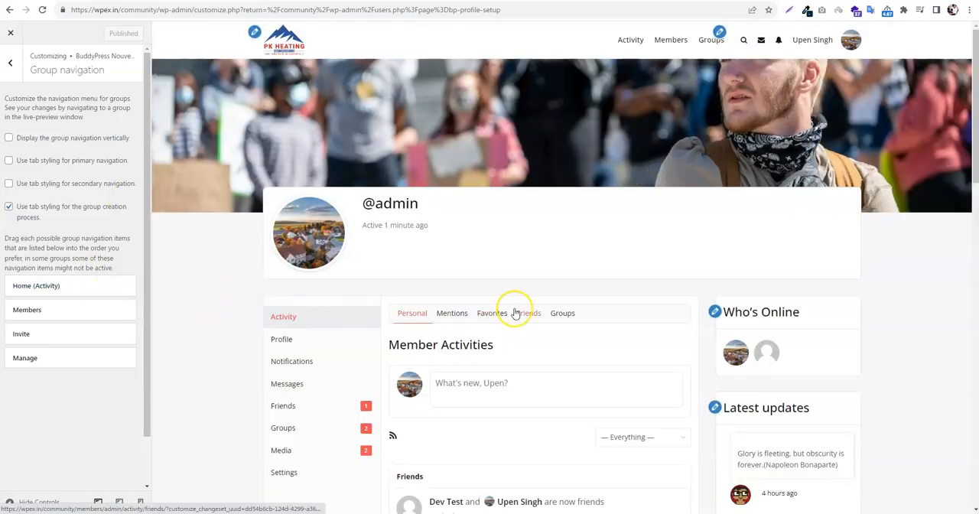
{"action": "scroll", "coordinate": [651, 343], "scroll_direction": "down", "scroll_amount": 3}
{"action": "scroll", "coordinate": [540, 382], "scroll_direction": "down", "scroll_amount": 2}
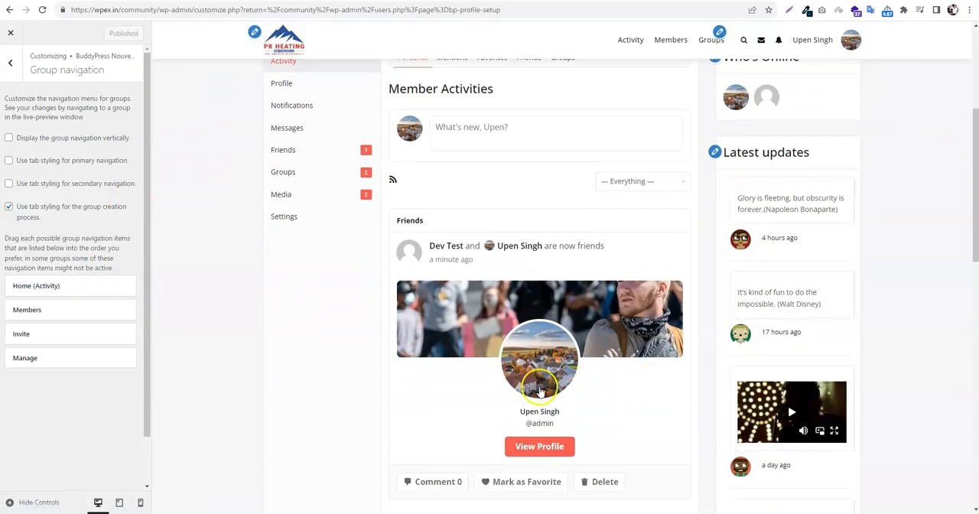
{"action": "scroll", "coordinate": [540, 376], "scroll_direction": "down", "scroll_amount": 7}
{"action": "scroll", "coordinate": [499, 360], "scroll_direction": "down", "scroll_amount": 5}
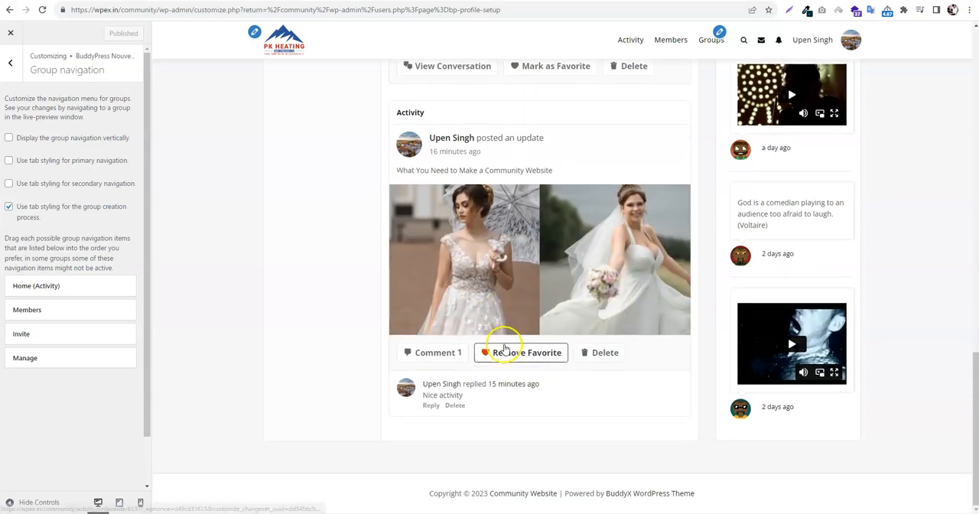
{"action": "scroll", "coordinate": [775, 340], "scroll_direction": "up", "scroll_amount": 1}
{"action": "scroll", "coordinate": [775, 337], "scroll_direction": "up", "scroll_amount": 13}
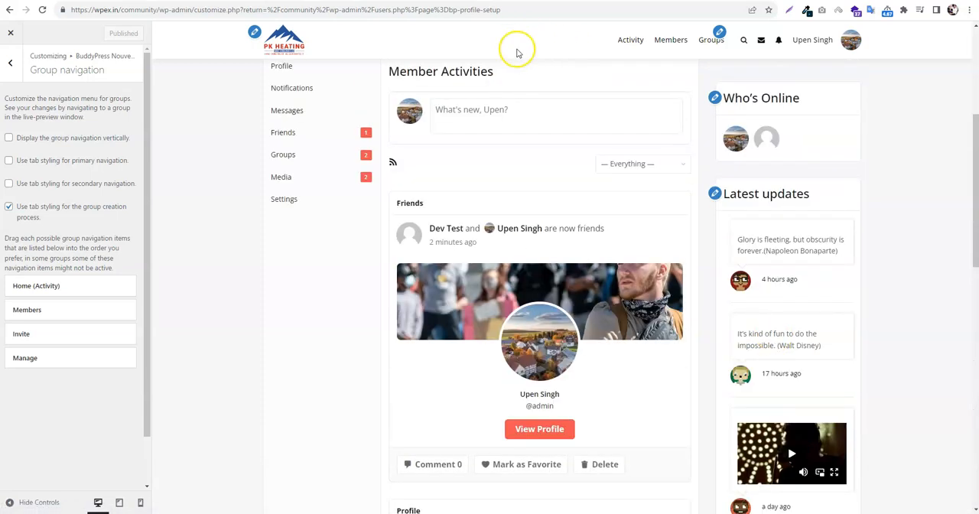
Open the Kill Bill group from the previewed groups directory and check its navigation layout
{"action": "left_click", "coordinate": [711, 40]}
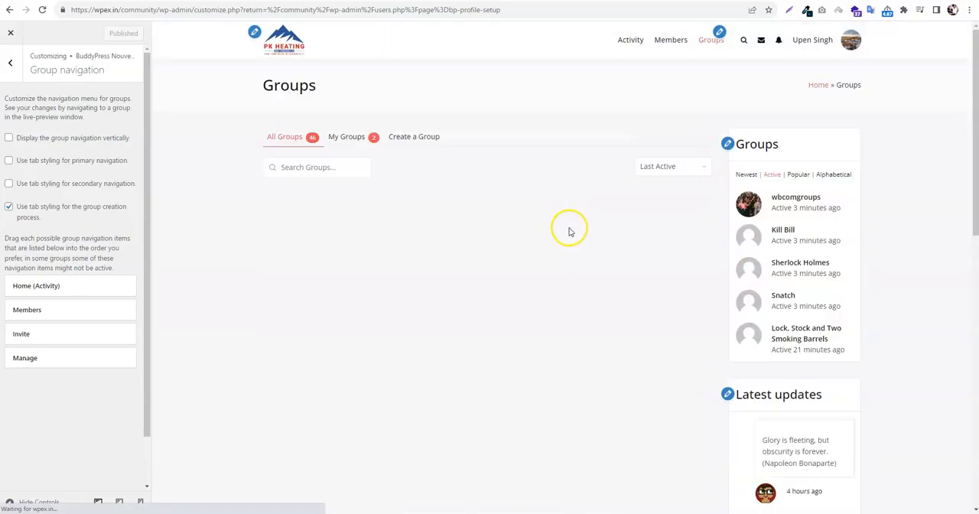
{"action": "scroll", "coordinate": [550, 252], "scroll_direction": "down", "scroll_amount": 3}
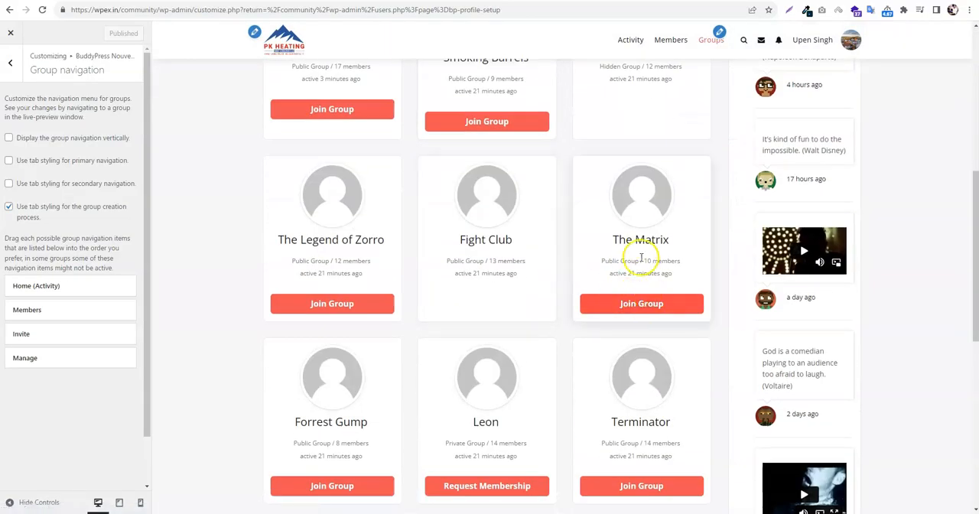
{"action": "scroll", "coordinate": [636, 256], "scroll_direction": "up", "scroll_amount": 3}
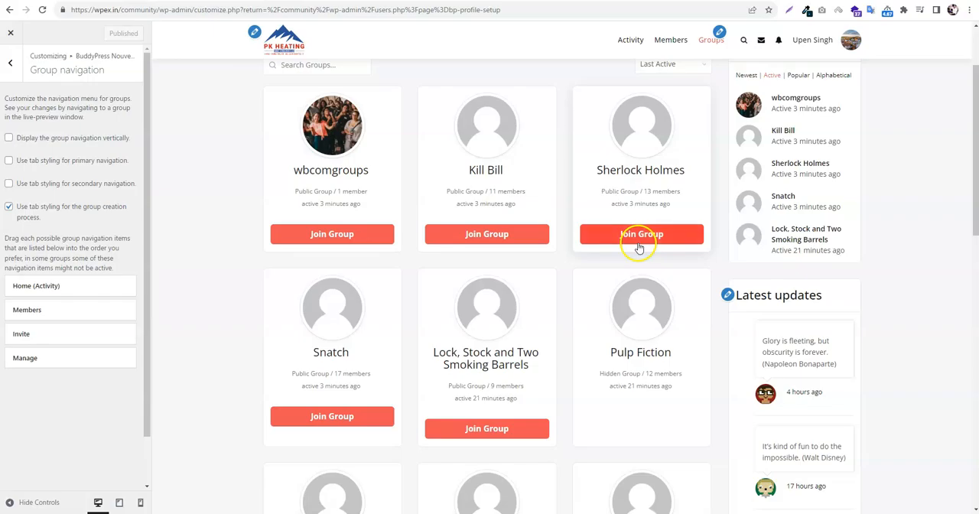
{"action": "left_click", "coordinate": [492, 171]}
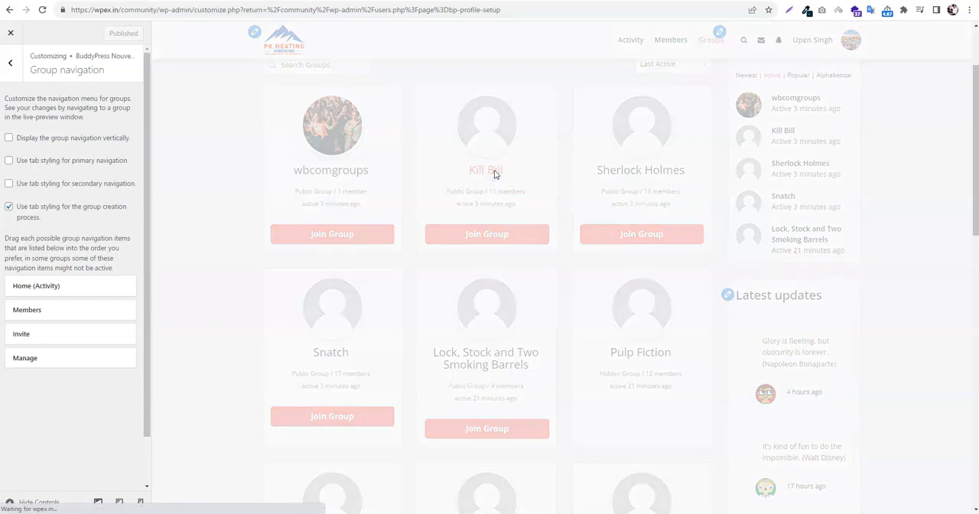
{"action": "scroll", "coordinate": [451, 313], "scroll_direction": "down", "scroll_amount": 1}
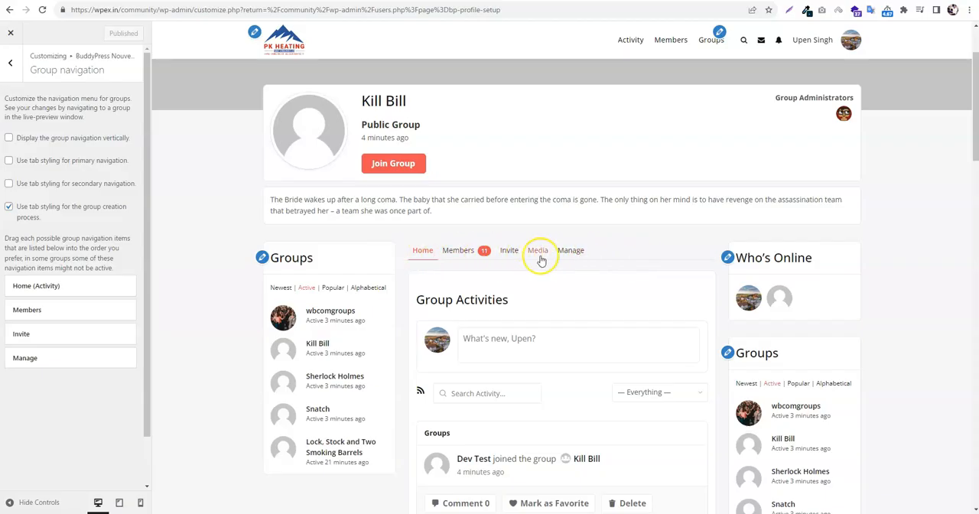
In the BuddyPress Nouveau member navigation settings, turn off the vertical display and publish the change
{"action": "left_click", "coordinate": [10, 62]}
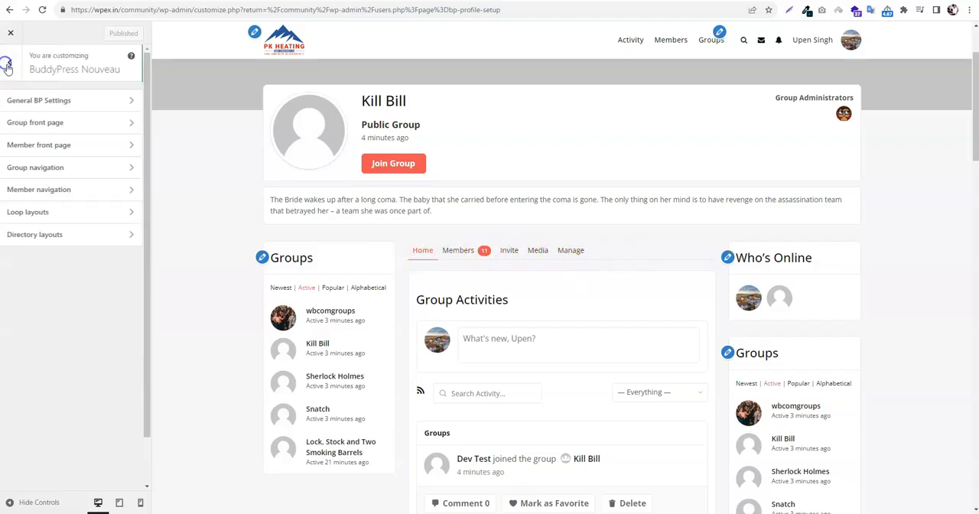
{"action": "left_click", "coordinate": [62, 188]}
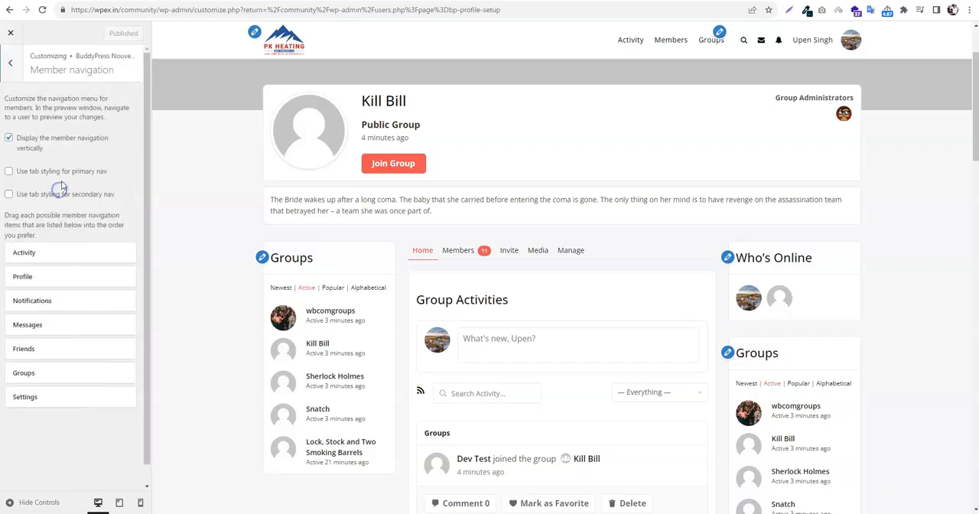
{"action": "left_click", "coordinate": [38, 142]}
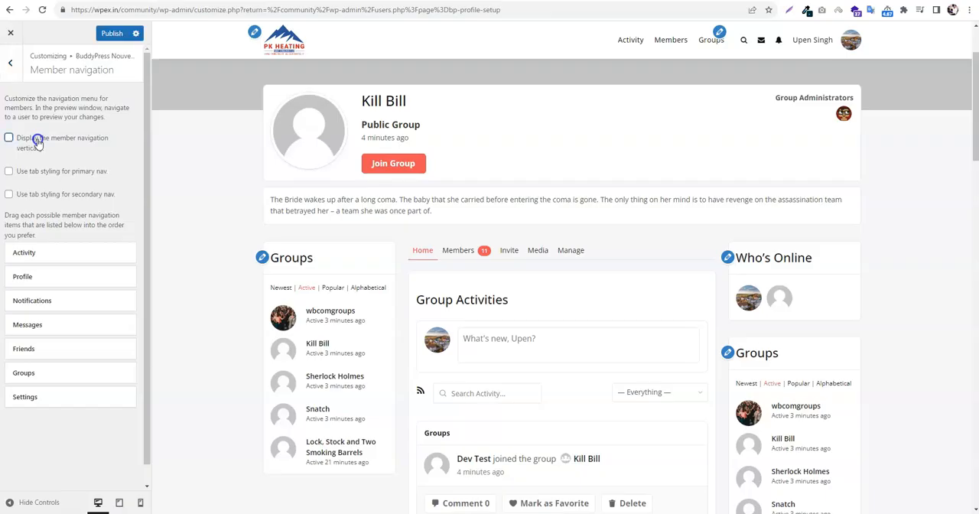
{"action": "left_click", "coordinate": [111, 33]}
In the loop layouts settings, set Members and Groups to two columns while previewing the members directory
{"action": "left_click", "coordinate": [10, 63]}
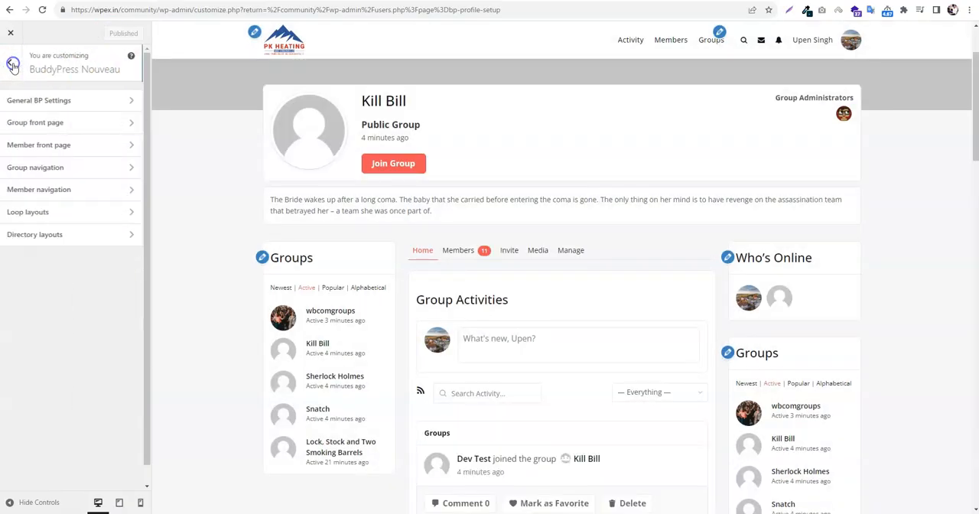
{"action": "left_click", "coordinate": [72, 211]}
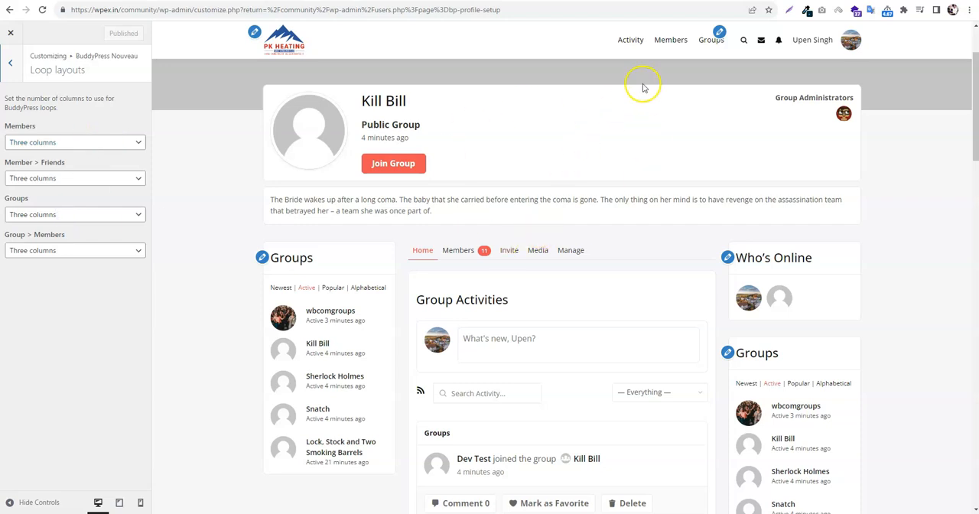
{"action": "left_click", "coordinate": [666, 44]}
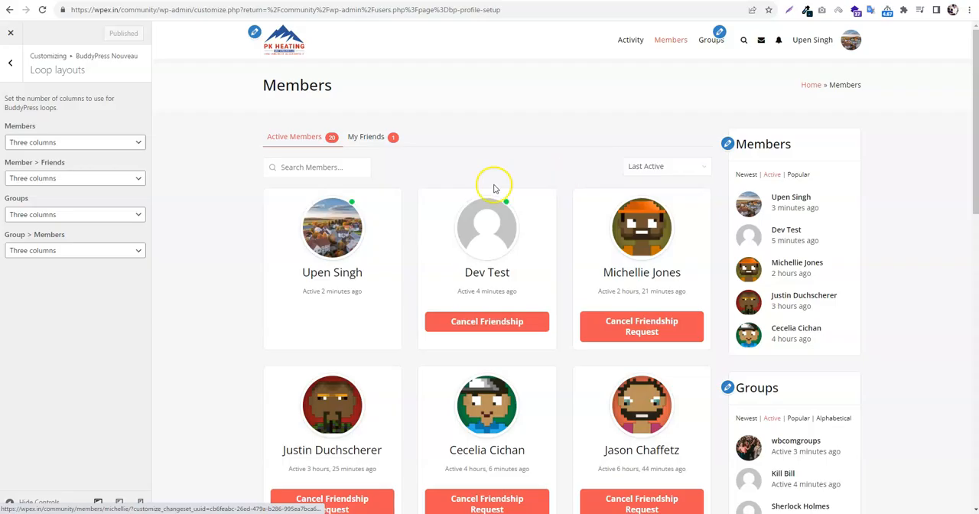
{"action": "left_click", "coordinate": [59, 142]}
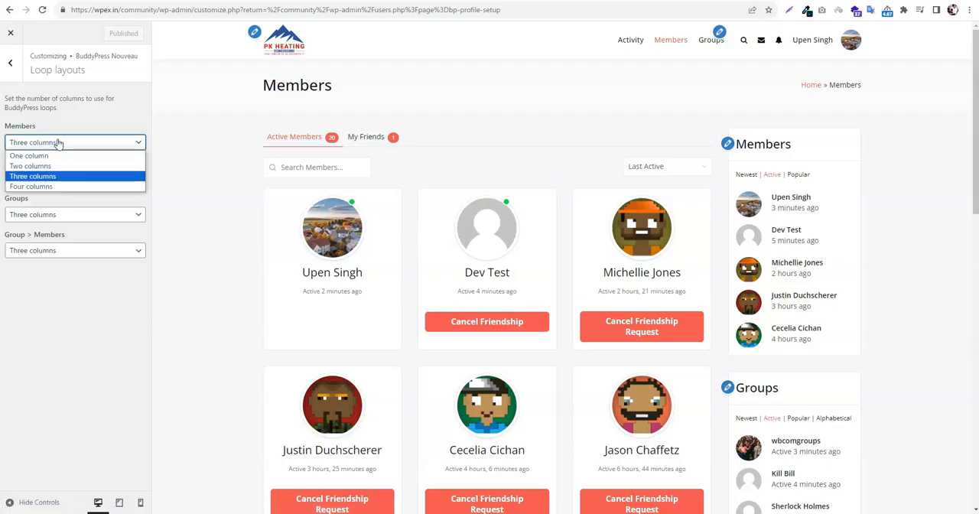
{"action": "left_click", "coordinate": [56, 166]}
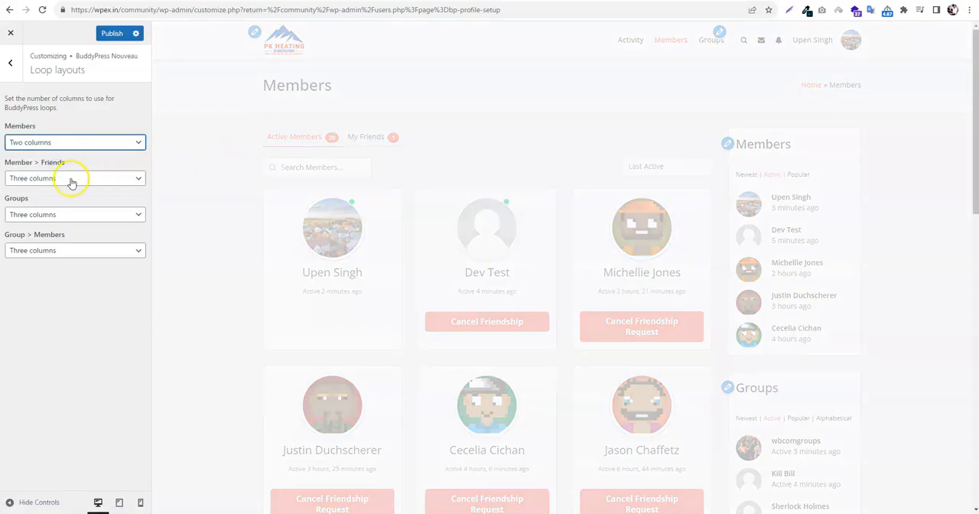
{"action": "left_click", "coordinate": [69, 214]}
{"action": "left_click", "coordinate": [75, 237]}
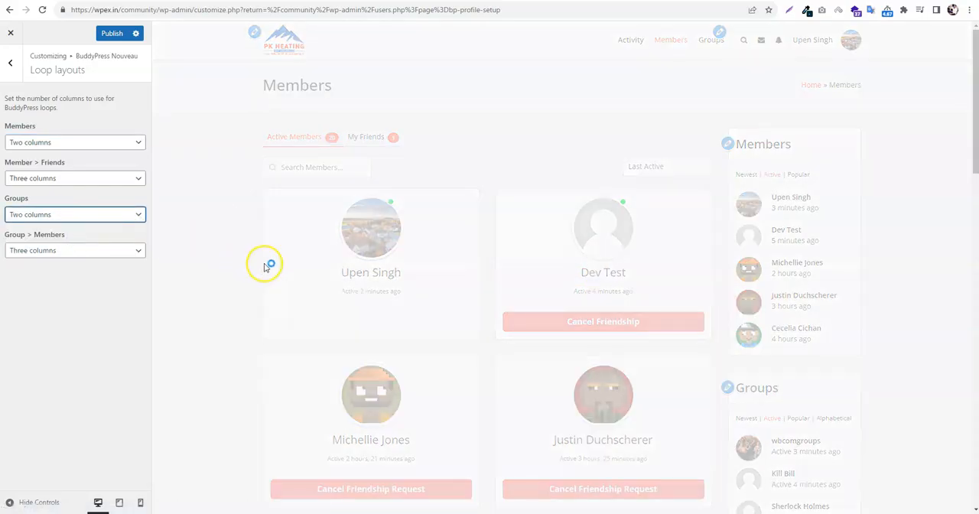
Review the column choices for Members and Member > Friends, and publish the loop layout changes
{"action": "left_click", "coordinate": [42, 142]}
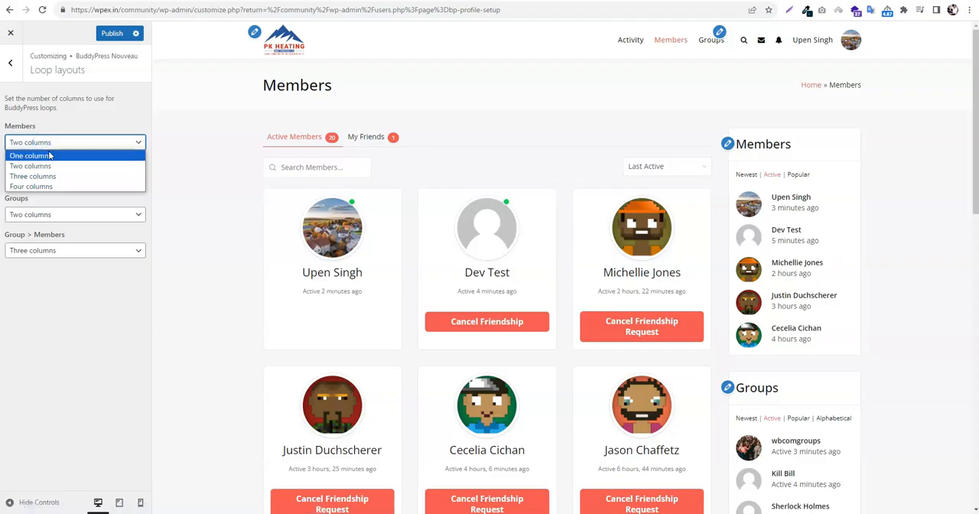
{"action": "left_click", "coordinate": [33, 187]}
{"action": "left_click", "coordinate": [55, 187]}
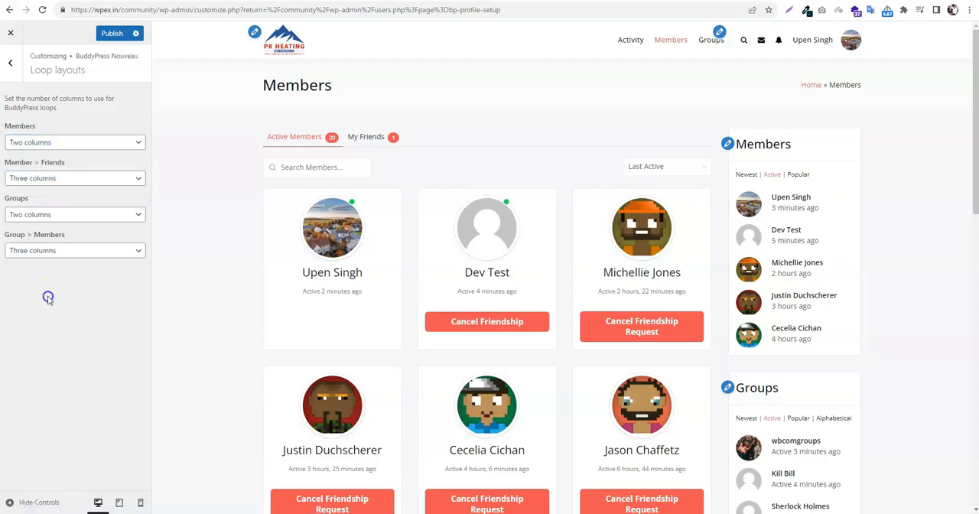
{"action": "left_click", "coordinate": [81, 178]}
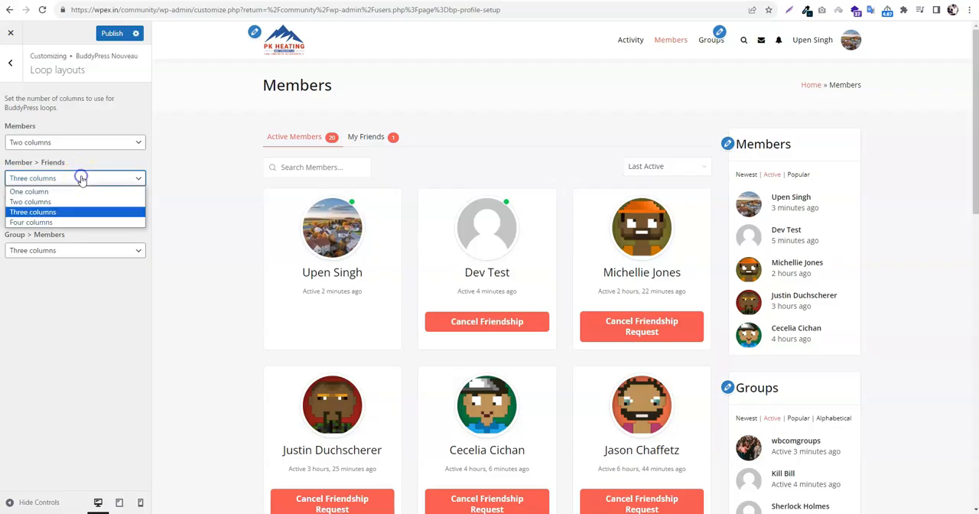
{"action": "left_click", "coordinate": [113, 50]}
{"action": "left_click", "coordinate": [111, 34]}
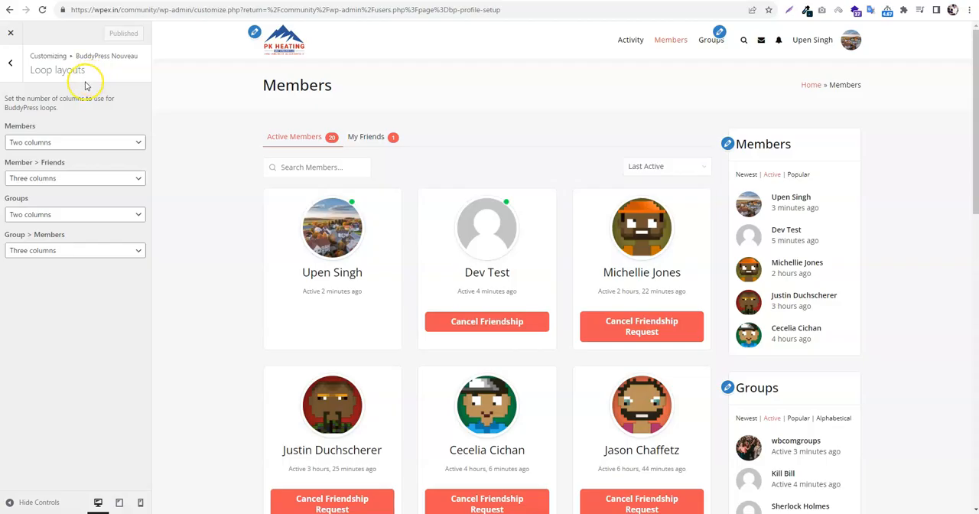
Leave the BuddyPress Nouveau settings and return to the customizer's main list of sections
{"action": "left_click", "coordinate": [14, 64]}
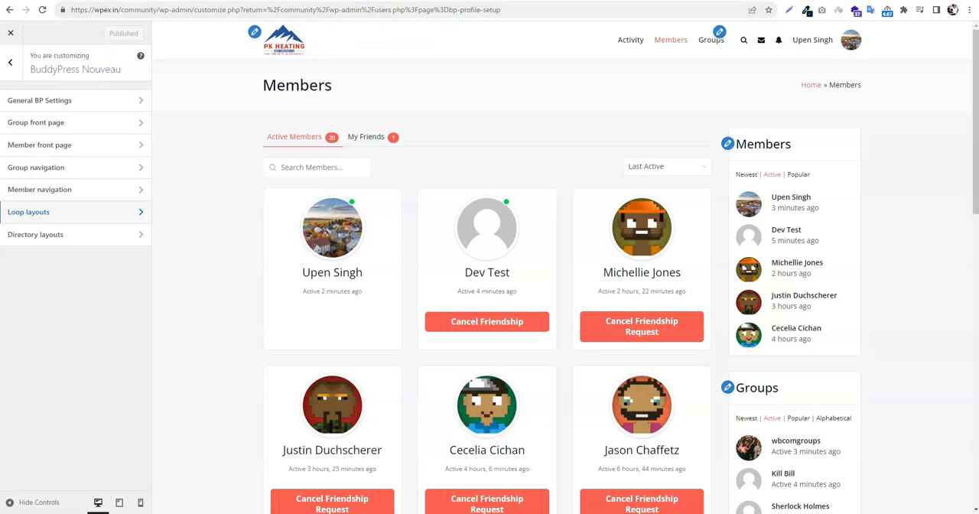
{"action": "left_click", "coordinate": [365, 2]}
{"action": "scroll", "coordinate": [448, 129], "scroll_direction": "up", "scroll_amount": 2}
{"action": "left_click", "coordinate": [595, 57]}
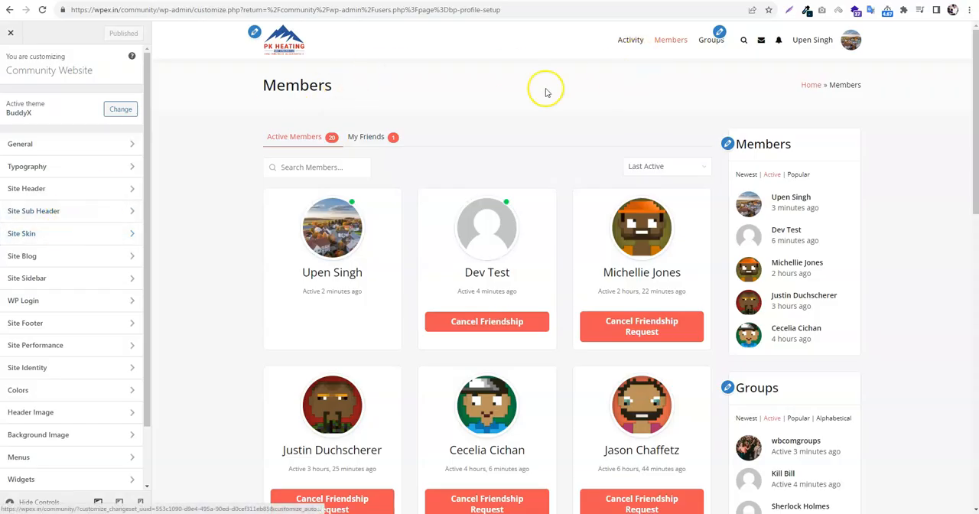
{"action": "left_click_drag", "start_coordinate": [238, 82], "coordinate": [399, 76]}
{"action": "left_click", "coordinate": [641, 91]}
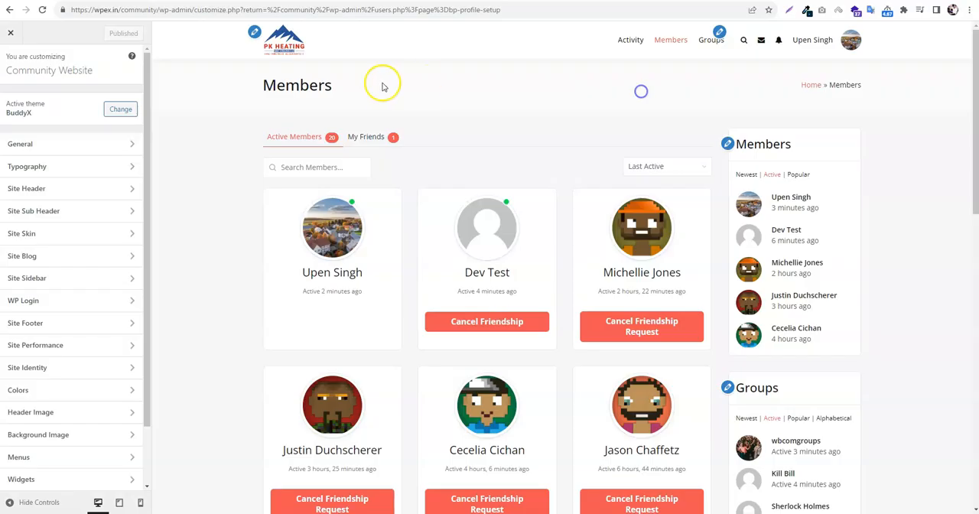
Try enabling the custom background for the Site Sub Header, review its background and typography options, and disable it again
{"action": "left_click", "coordinate": [25, 218]}
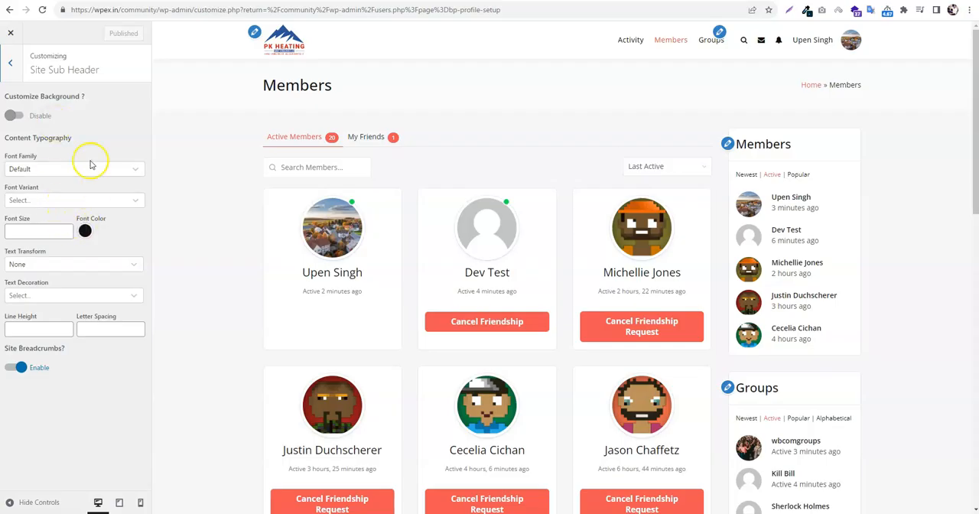
{"action": "left_click", "coordinate": [23, 117]}
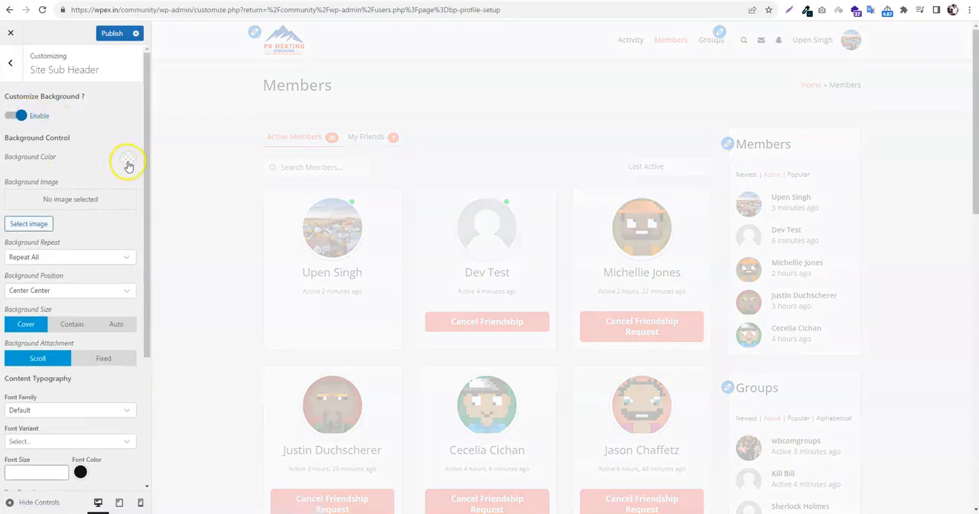
{"action": "scroll", "coordinate": [98, 257], "scroll_direction": "down", "scroll_amount": 3}
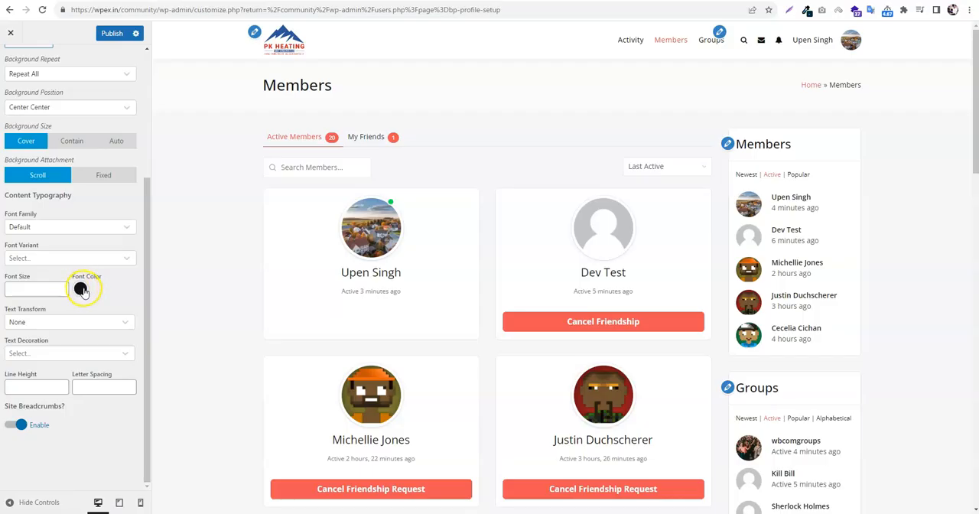
{"action": "scroll", "coordinate": [82, 291], "scroll_direction": "up", "scroll_amount": 3}
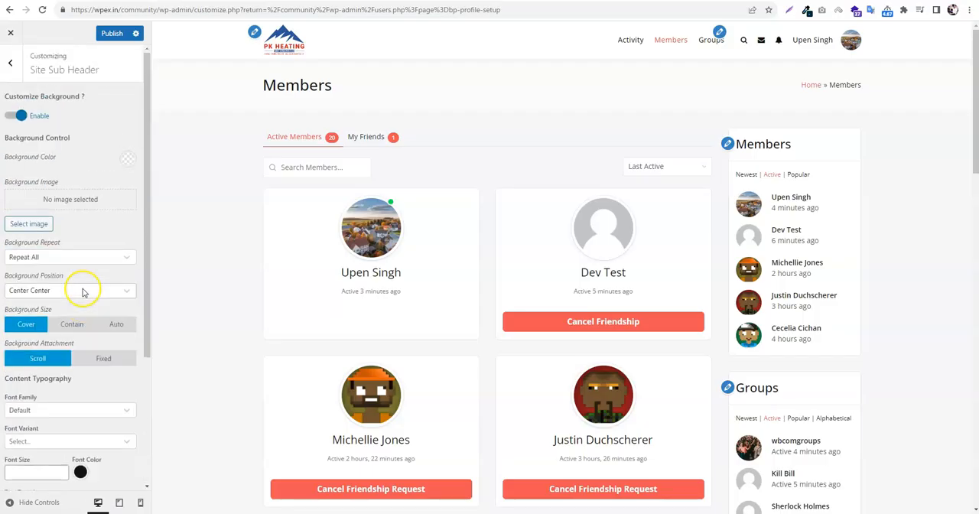
{"action": "left_click", "coordinate": [23, 116]}
{"action": "left_click", "coordinate": [9, 63]}
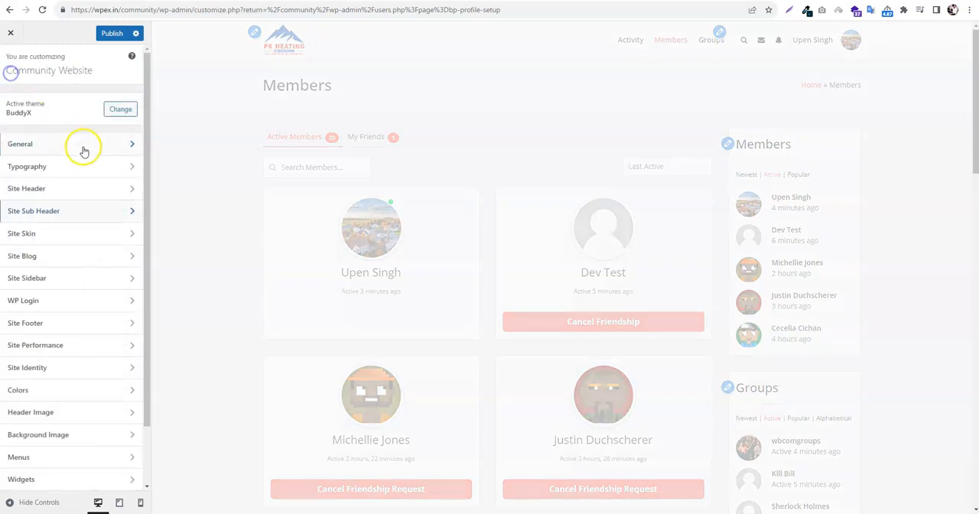
In the Site Skin settings, set the Theme Color and Link Hover colour to blue #1e73be
{"action": "left_click", "coordinate": [55, 233]}
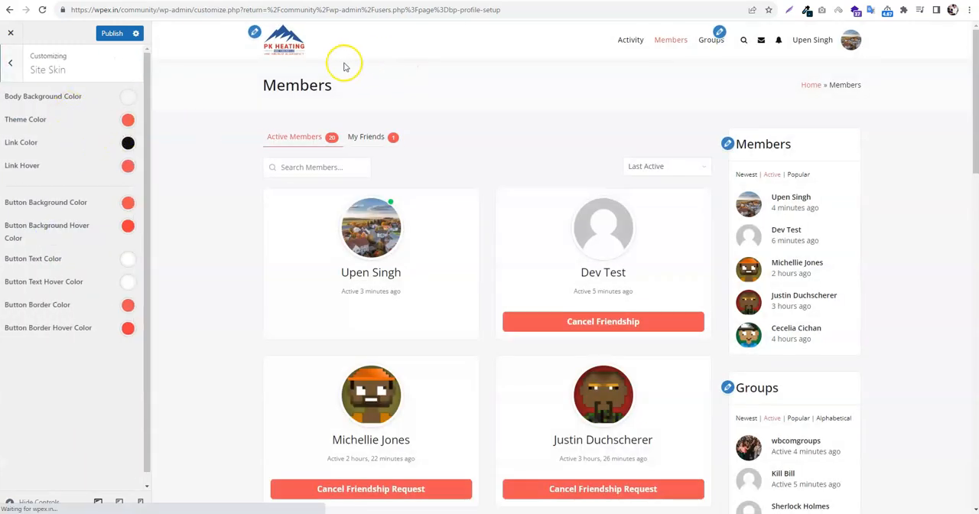
{"action": "left_click", "coordinate": [130, 121]}
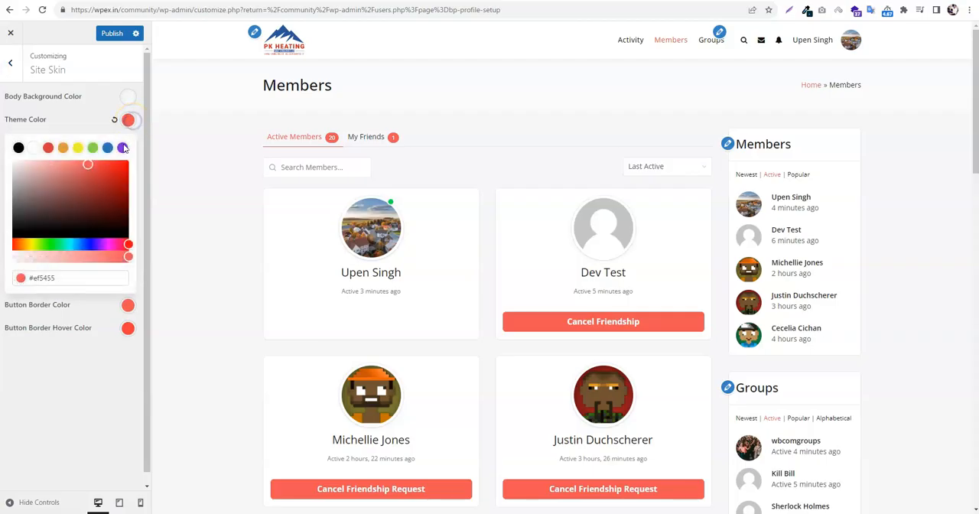
{"action": "left_click", "coordinate": [107, 148]}
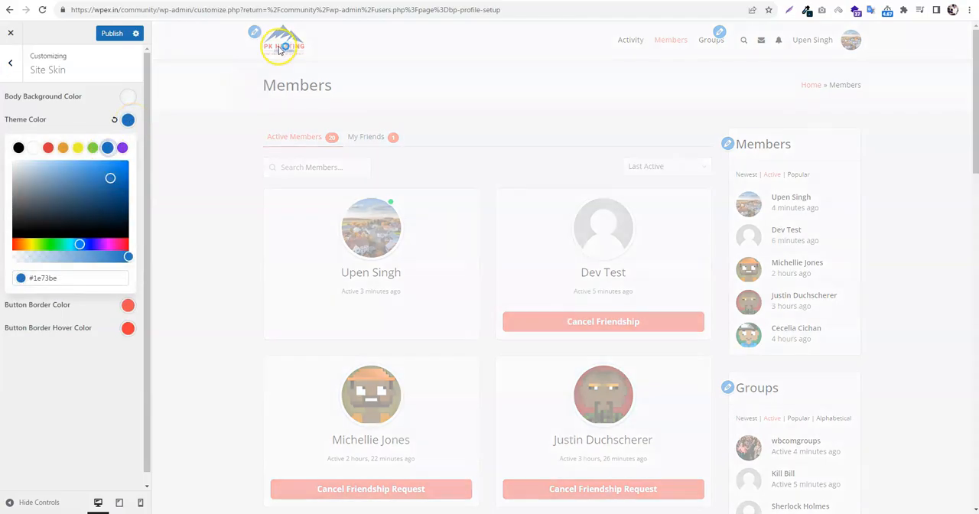
{"action": "left_click", "coordinate": [128, 120]}
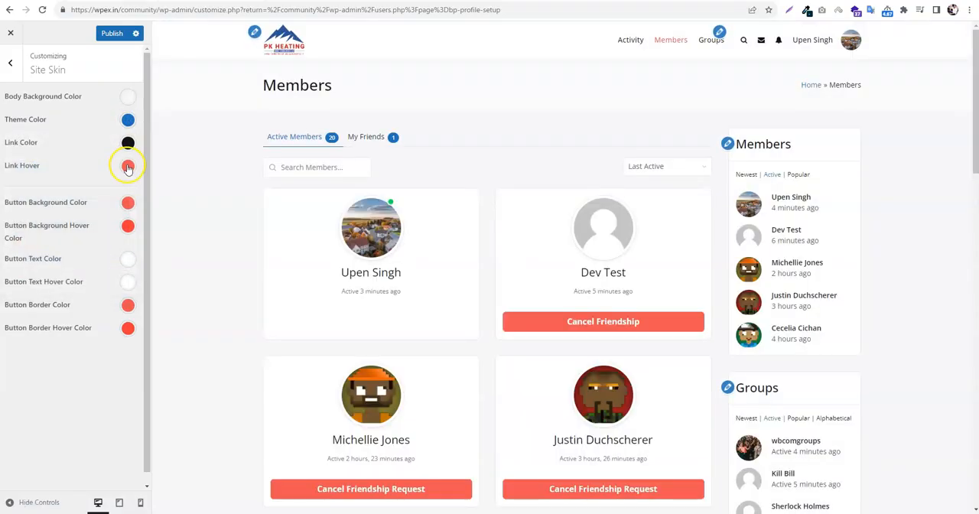
{"action": "left_click", "coordinate": [127, 165]}
{"action": "left_click", "coordinate": [107, 193]}
{"action": "left_click", "coordinate": [127, 166]}
Set the Button Background Hover Color and Button Background Color to blue #1e73be
{"action": "left_click", "coordinate": [127, 224]}
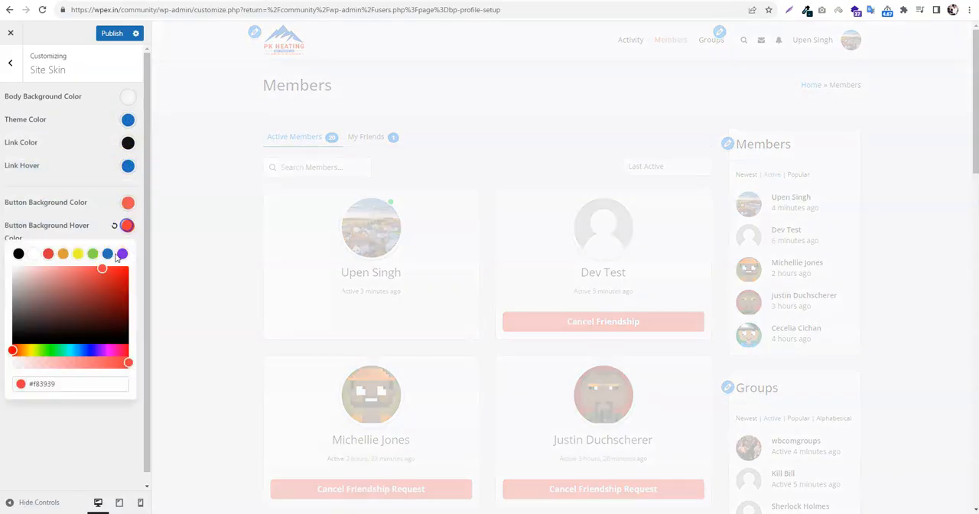
{"action": "left_click", "coordinate": [107, 253]}
{"action": "left_click", "coordinate": [128, 202]}
{"action": "left_click", "coordinate": [107, 231]}
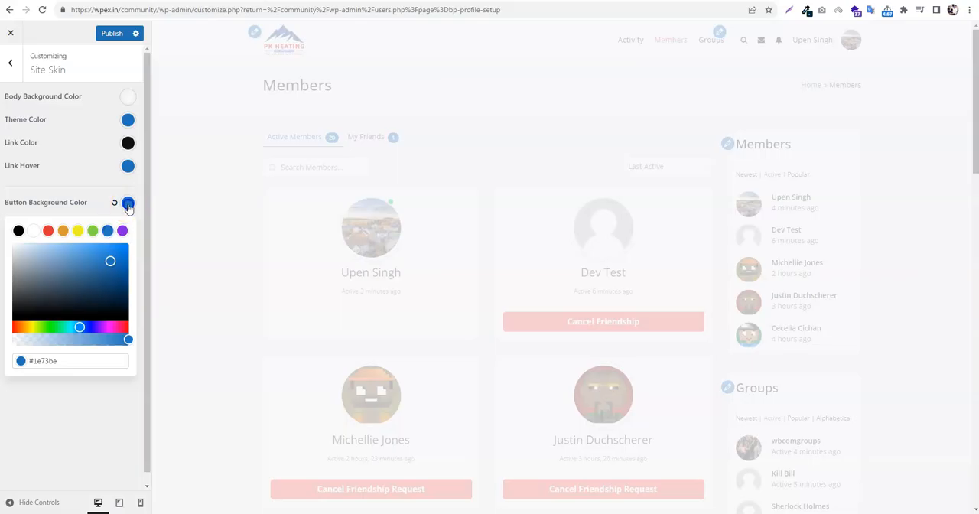
{"action": "left_click", "coordinate": [127, 203]}
Set the Button Border Color and Button Border Hover Color to #1e73be, publish the skin changes, and check the members directory preview
{"action": "left_click", "coordinate": [128, 305]}
{"action": "left_click", "coordinate": [107, 333]}
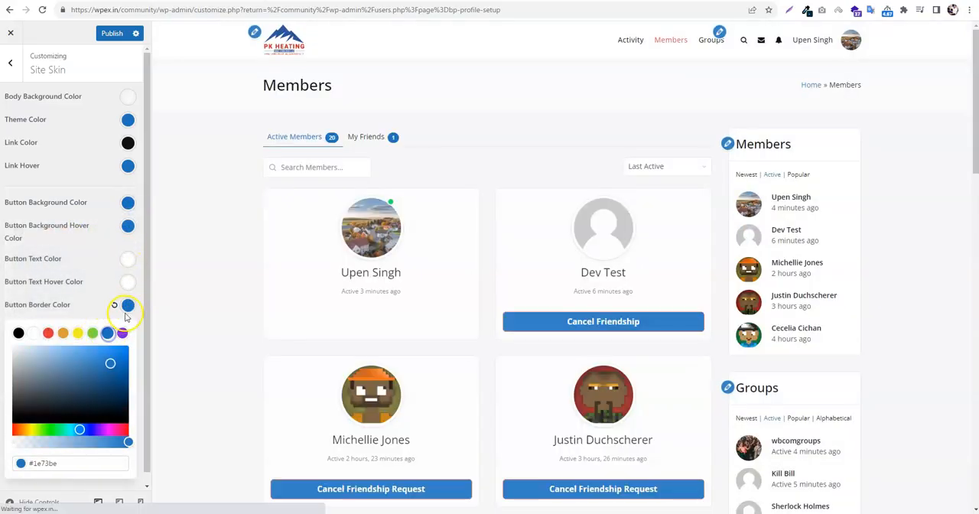
{"action": "left_click", "coordinate": [127, 304]}
{"action": "left_click", "coordinate": [127, 327]}
{"action": "left_click", "coordinate": [107, 356]}
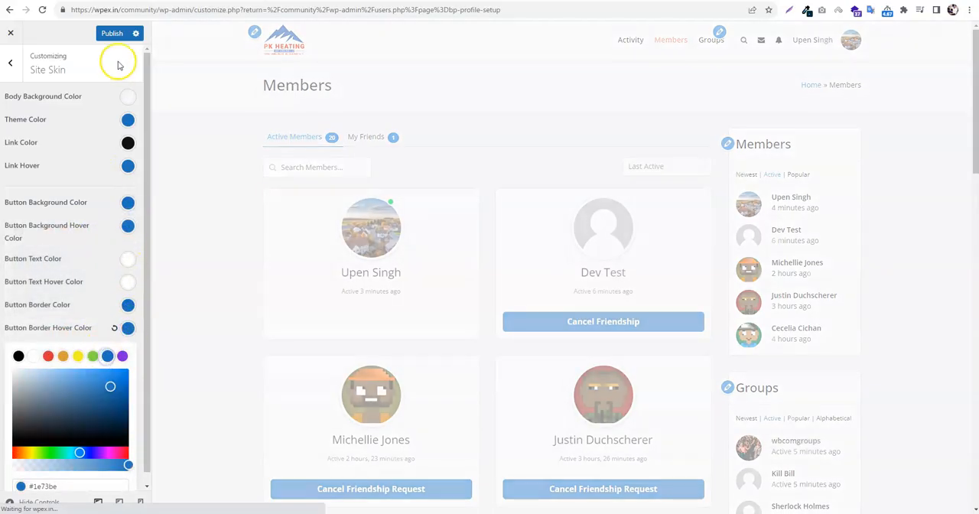
{"action": "left_click", "coordinate": [111, 33]}
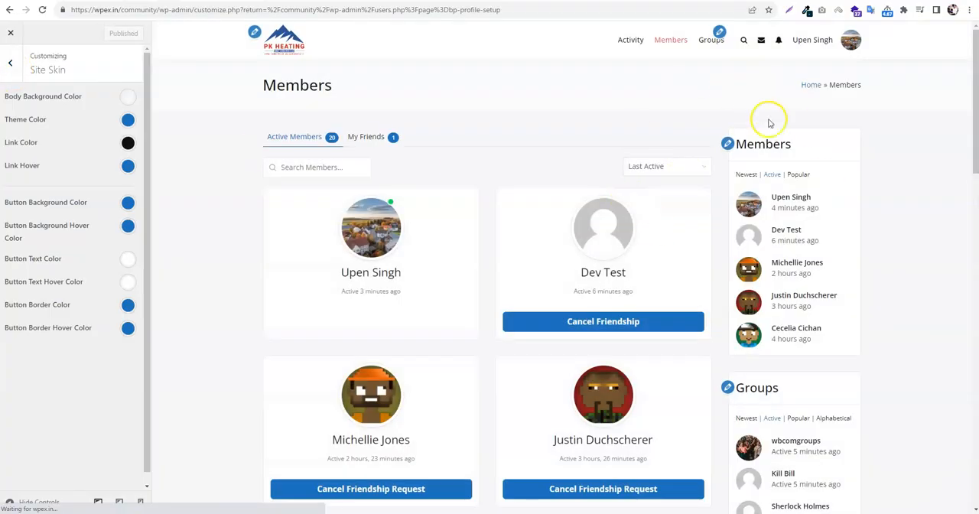
{"action": "scroll", "coordinate": [639, 261], "scroll_direction": "down", "scroll_amount": 4}
{"action": "scroll", "coordinate": [639, 261], "scroll_direction": "down", "scroll_amount": 8}
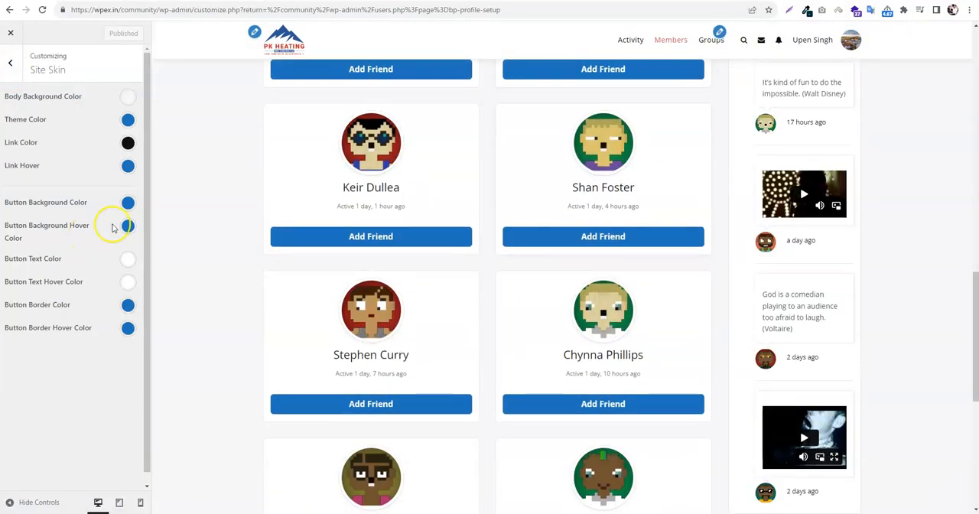
In the Site Blog settings, choose the list blog layout with small images beside the posts, keeping the image position Left
{"action": "left_click", "coordinate": [15, 75]}
{"action": "left_click", "coordinate": [72, 257]}
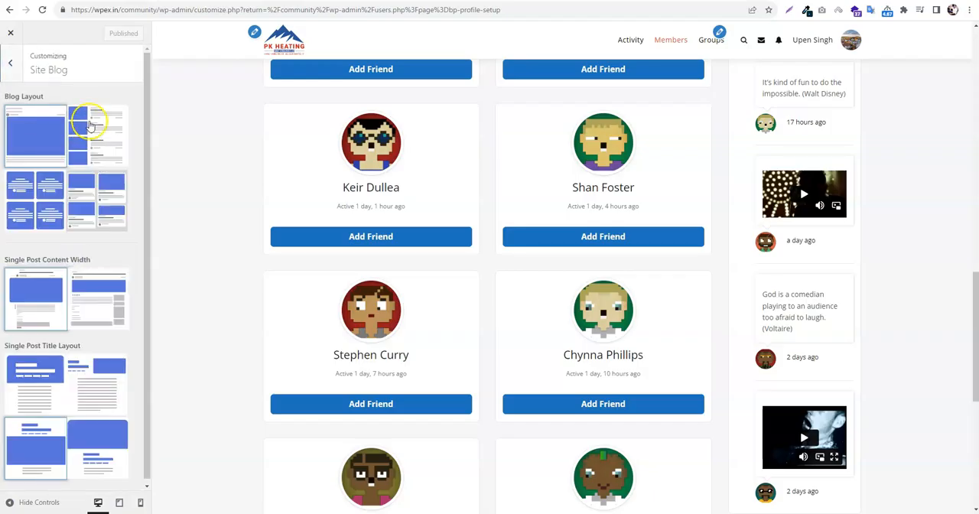
{"action": "scroll", "coordinate": [521, 164], "scroll_direction": "up", "scroll_amount": 5}
{"action": "scroll", "coordinate": [521, 164], "scroll_direction": "up", "scroll_amount": 5}
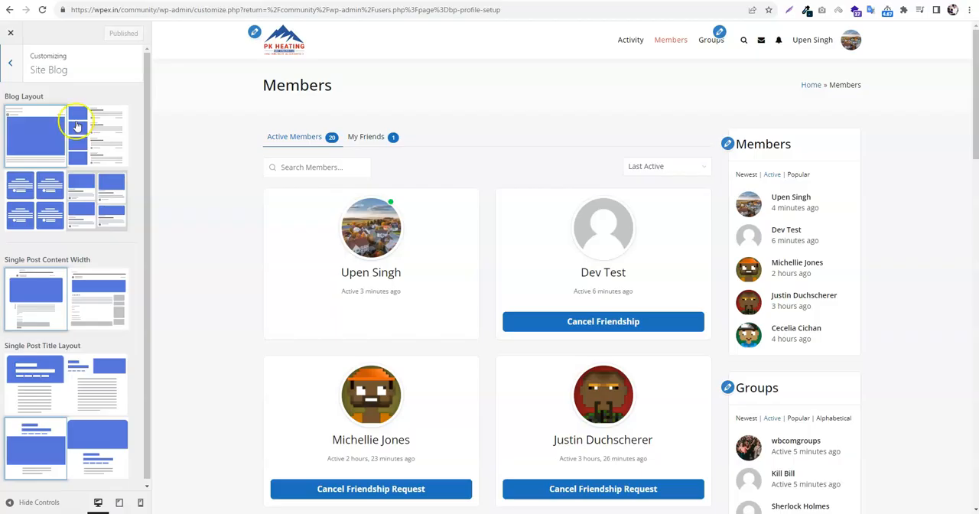
{"action": "scroll", "coordinate": [79, 166], "scroll_direction": "down", "scroll_amount": 1}
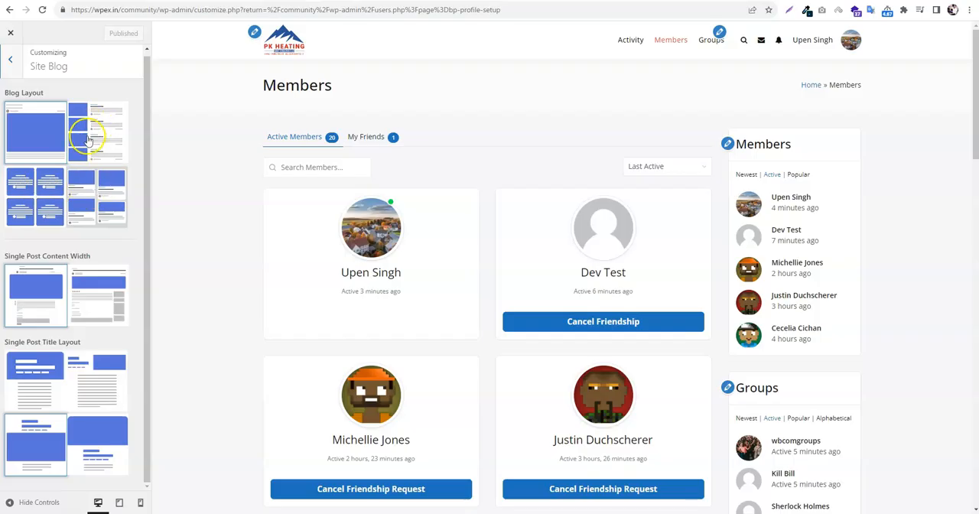
{"action": "left_click", "coordinate": [88, 151]}
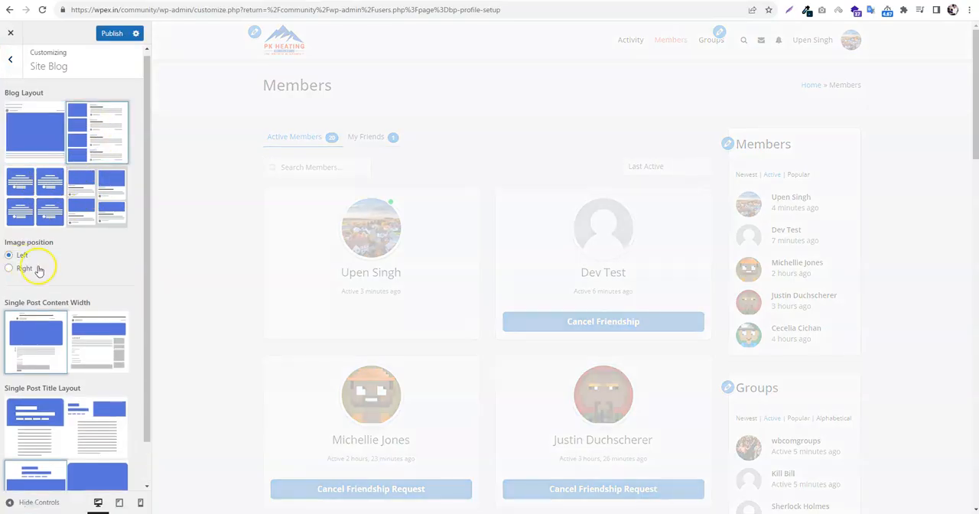
{"action": "scroll", "coordinate": [73, 222], "scroll_direction": "down", "scroll_amount": 1}
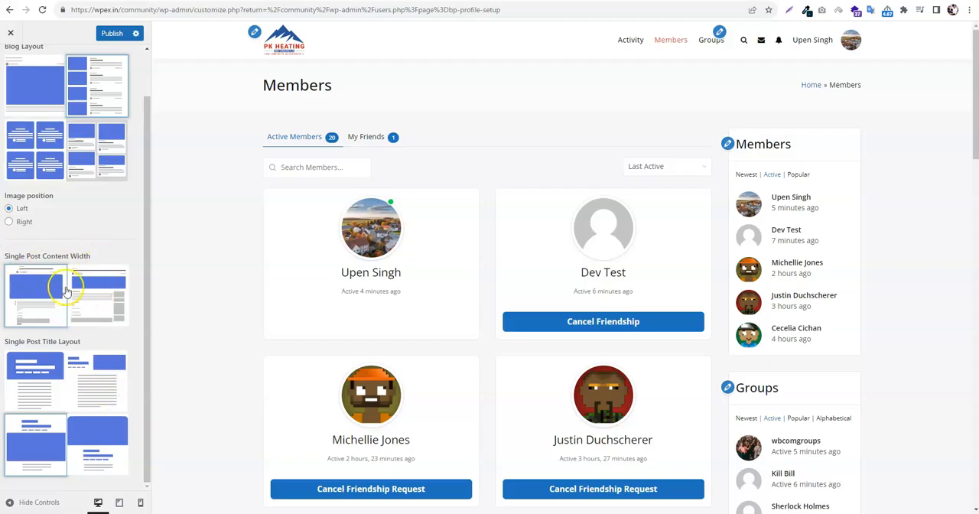
{"action": "scroll", "coordinate": [107, 251], "scroll_direction": "up", "scroll_amount": 2}
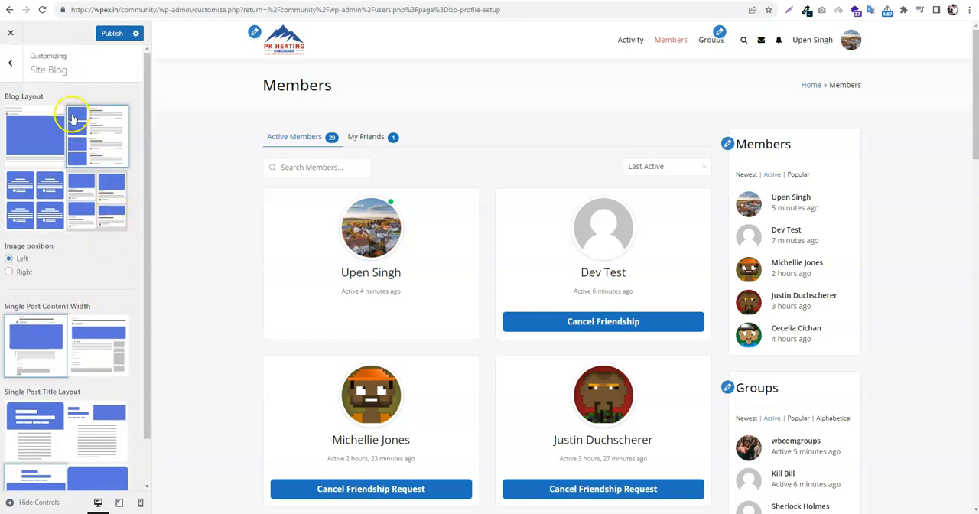
{"action": "left_click", "coordinate": [10, 64]}
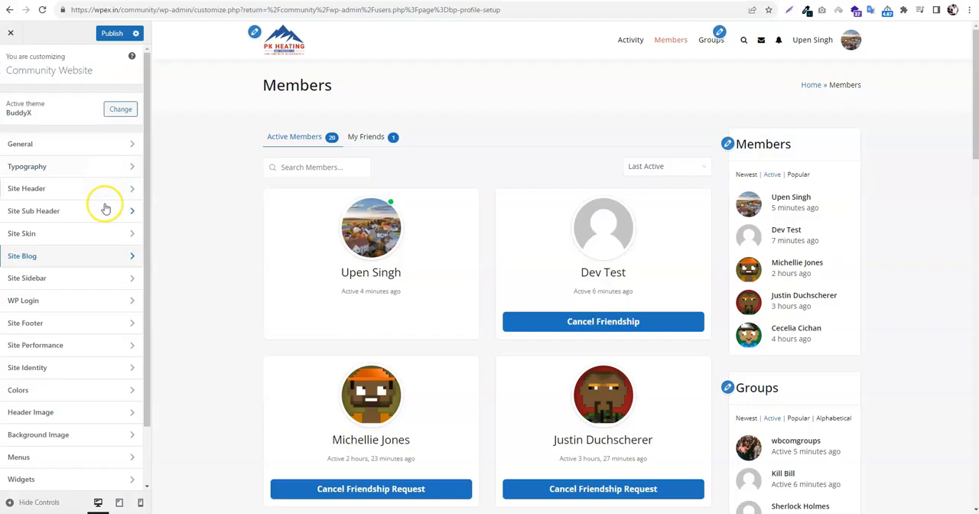
Review the Site Sidebar layout options for single posts and for the activity, members and groups directories
{"action": "left_click", "coordinate": [88, 280]}
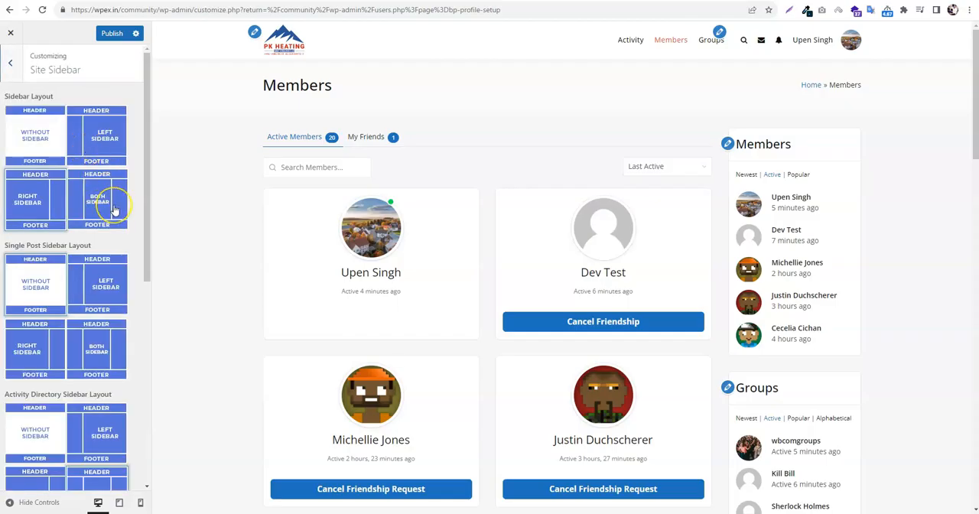
{"action": "scroll", "coordinate": [118, 272], "scroll_direction": "down", "scroll_amount": 3}
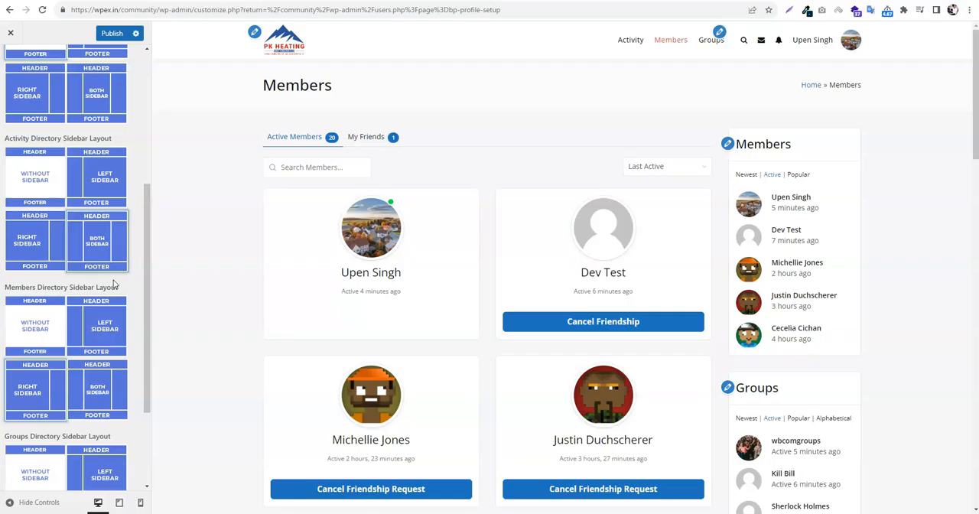
{"action": "scroll", "coordinate": [77, 243], "scroll_direction": "down", "scroll_amount": 1}
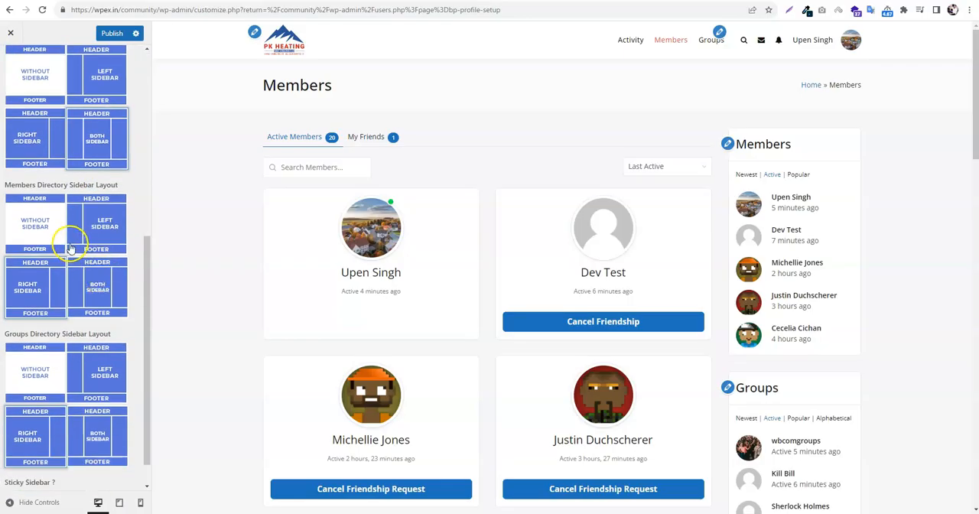
{"action": "scroll", "coordinate": [91, 308], "scroll_direction": "up", "scroll_amount": 3}
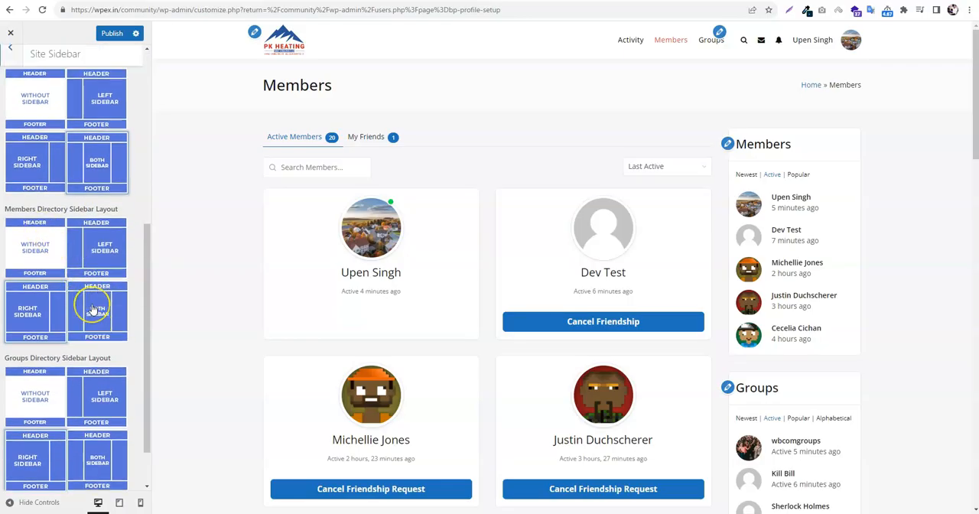
{"action": "scroll", "coordinate": [92, 308], "scroll_direction": "up", "scroll_amount": 1}
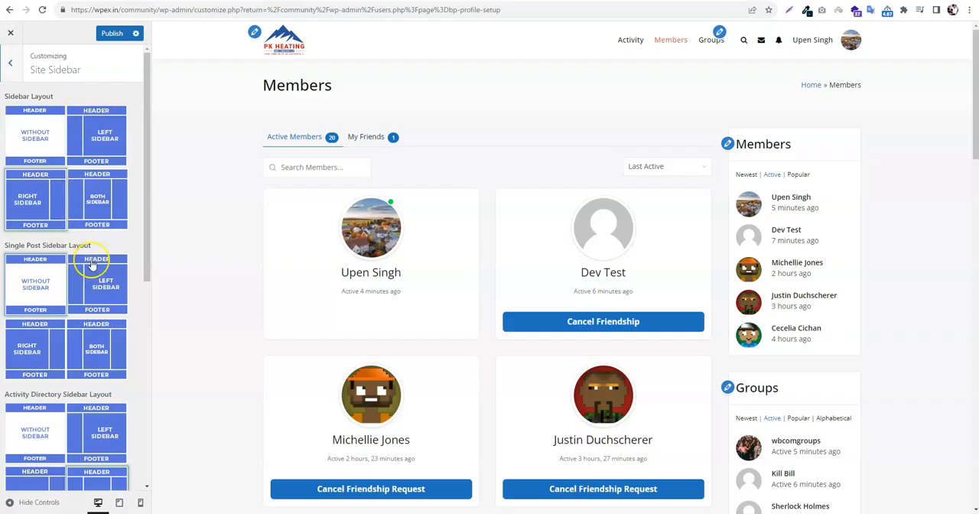
{"action": "left_click", "coordinate": [9, 64]}
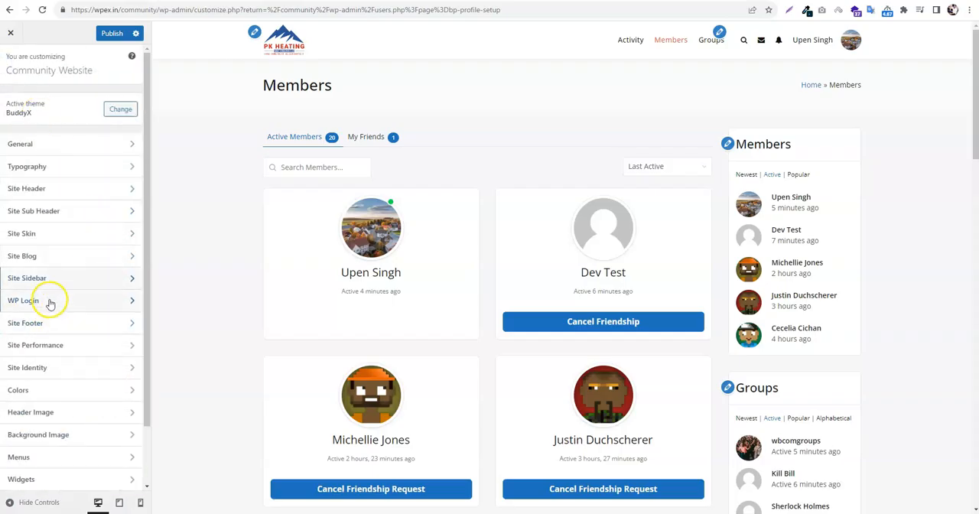
Review the WP Login logo settings and return to the customizer's main list of sections
{"action": "left_click", "coordinate": [48, 303]}
{"action": "left_click", "coordinate": [22, 100]}
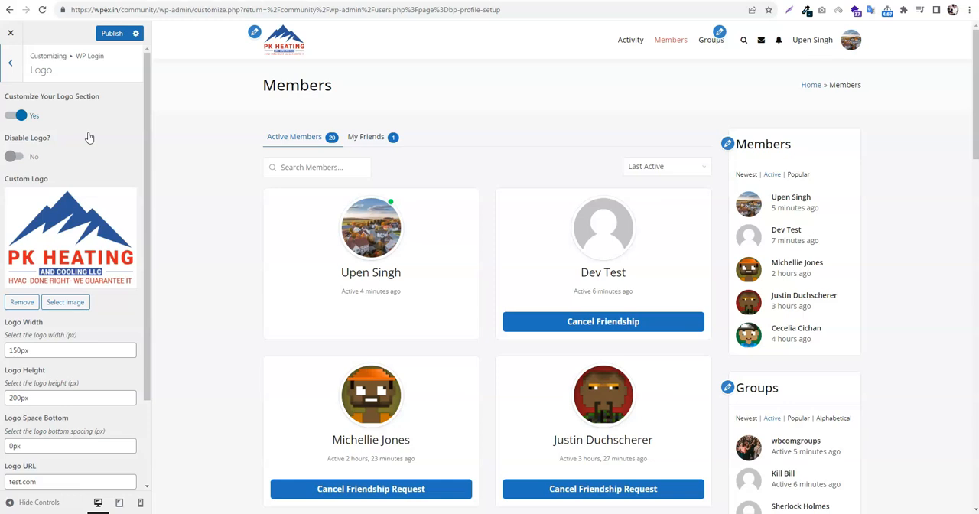
{"action": "left_click", "coordinate": [11, 70]}
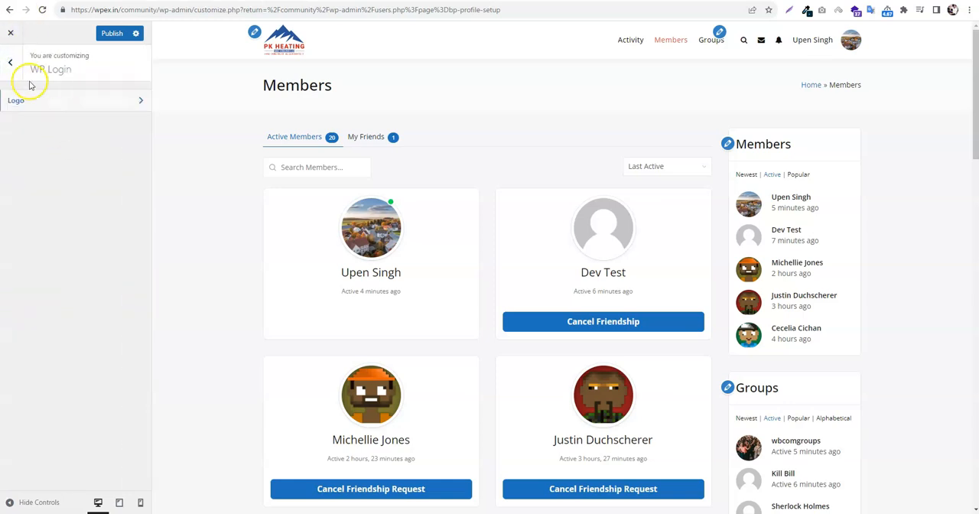
{"action": "left_click", "coordinate": [12, 67]}
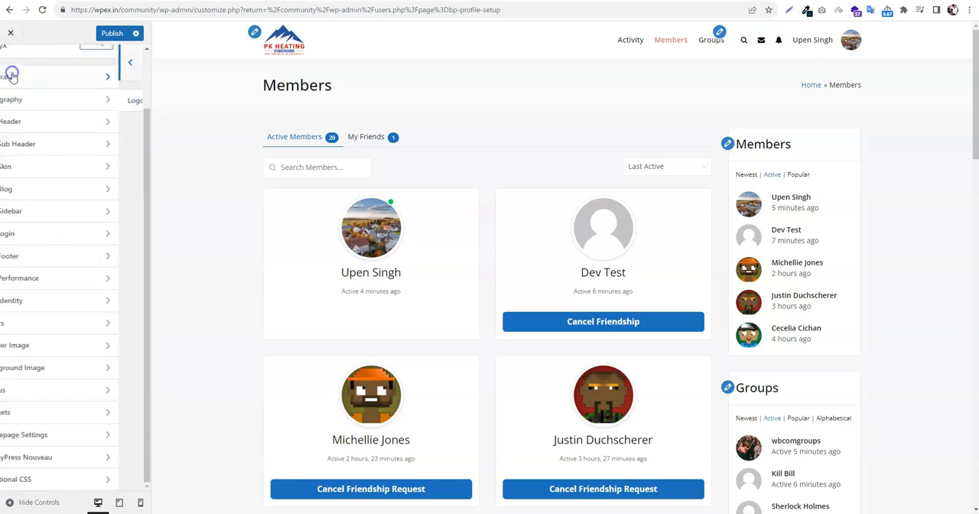
Open the Site Footer's Footer Section, enable its custom background, and look over the background options
{"action": "left_click", "coordinate": [64, 255]}
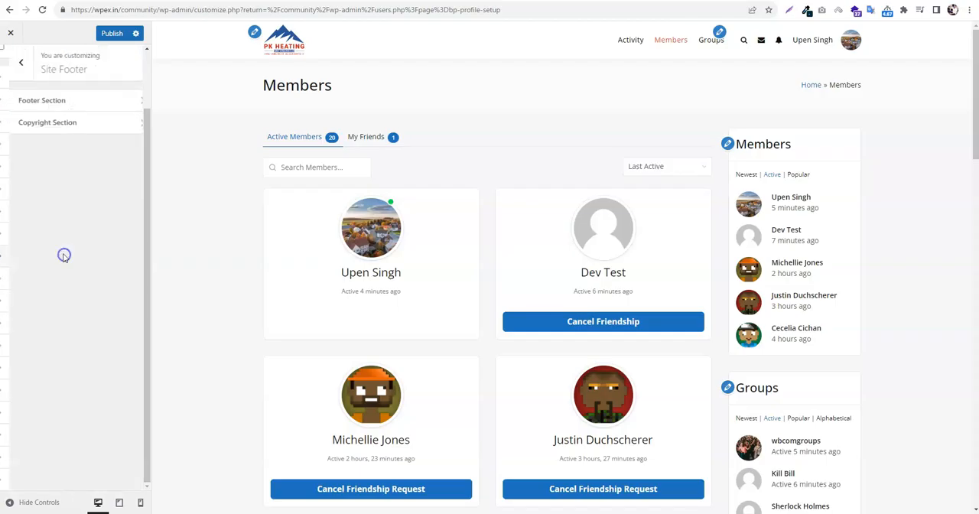
{"action": "left_click", "coordinate": [31, 103]}
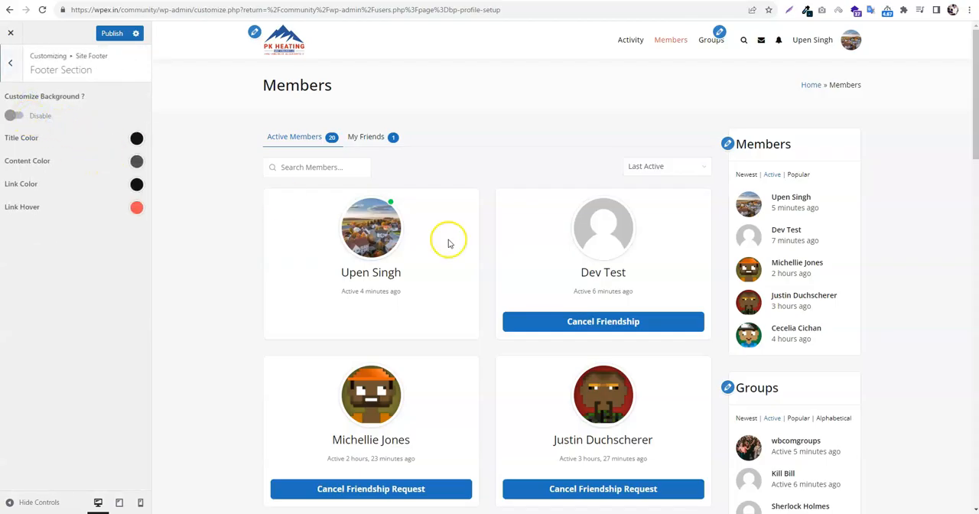
{"action": "scroll", "coordinate": [563, 323], "scroll_direction": "down", "scroll_amount": 15}
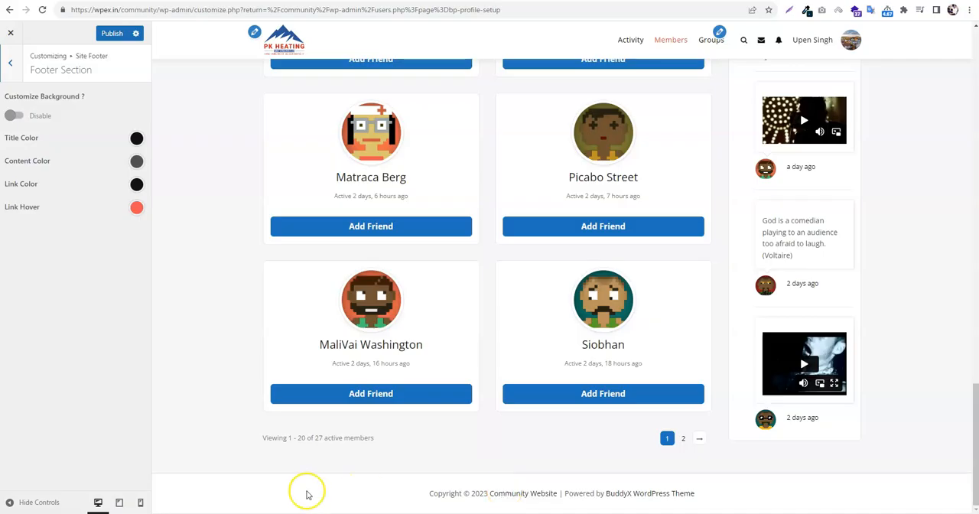
{"action": "left_click", "coordinate": [14, 115]}
{"action": "scroll", "coordinate": [74, 168], "scroll_direction": "down", "scroll_amount": 3}
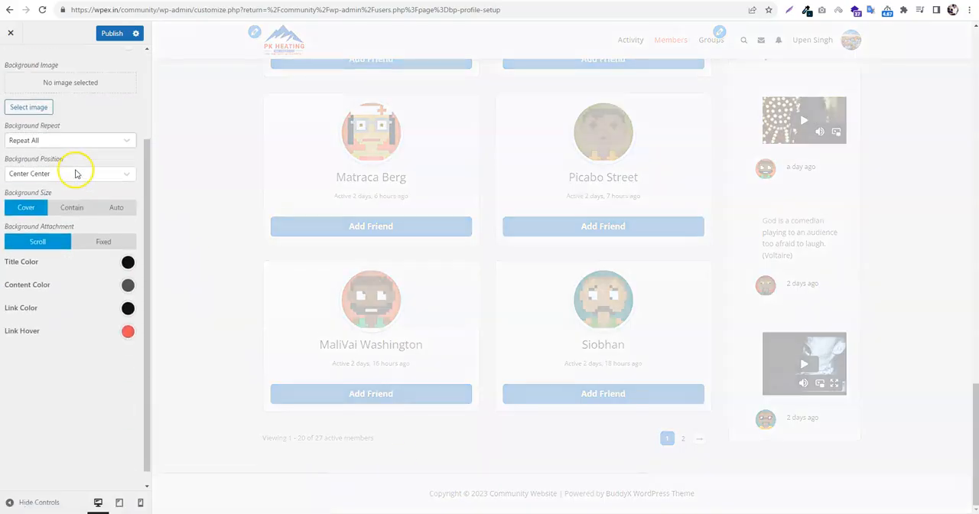
{"action": "scroll", "coordinate": [115, 191], "scroll_direction": "up", "scroll_amount": 3}
Set the footer section's background color to dark grey #252525
{"action": "left_click", "coordinate": [125, 159]}
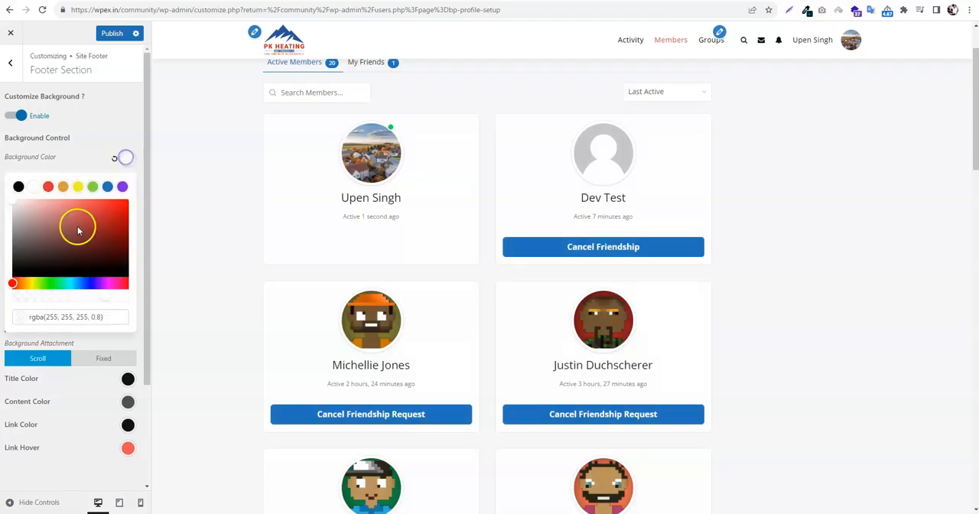
{"action": "left_click", "coordinate": [18, 186]}
{"action": "left_click", "coordinate": [13, 257]}
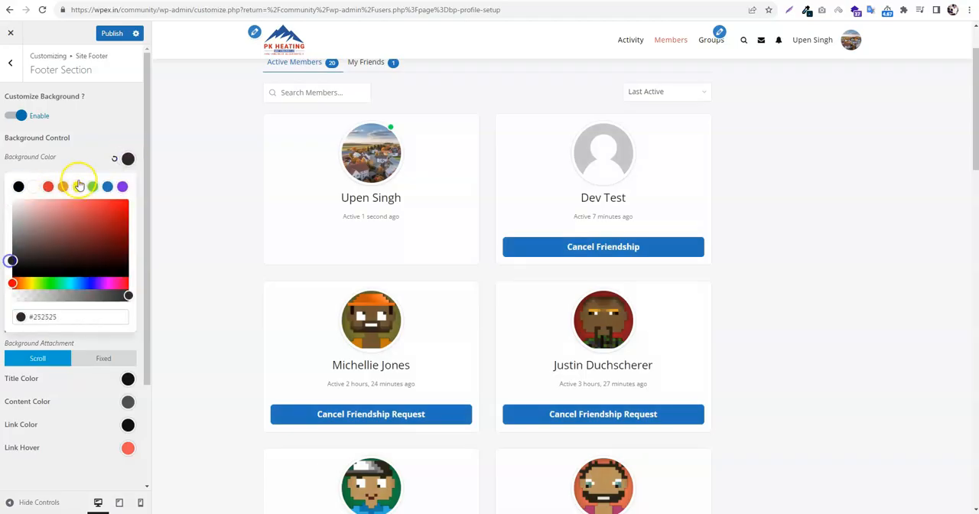
{"action": "left_click", "coordinate": [101, 127]}
{"action": "scroll", "coordinate": [126, 309], "scroll_direction": "down", "scroll_amount": 2}
{"action": "scroll", "coordinate": [94, 181], "scroll_direction": "up", "scroll_amount": 2}
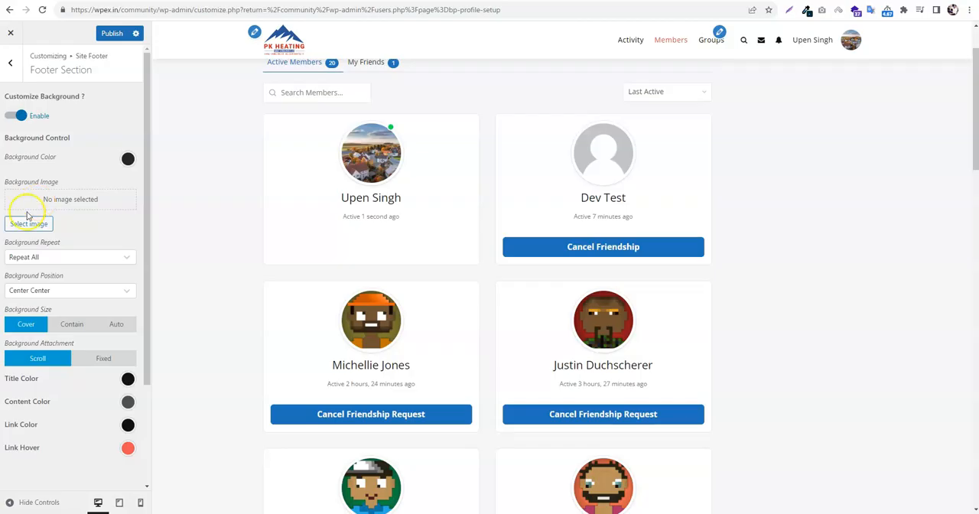
Set the footer section's Title Color, Content Color and Link Color to white
{"action": "scroll", "coordinate": [89, 207], "scroll_direction": "down", "scroll_amount": 2}
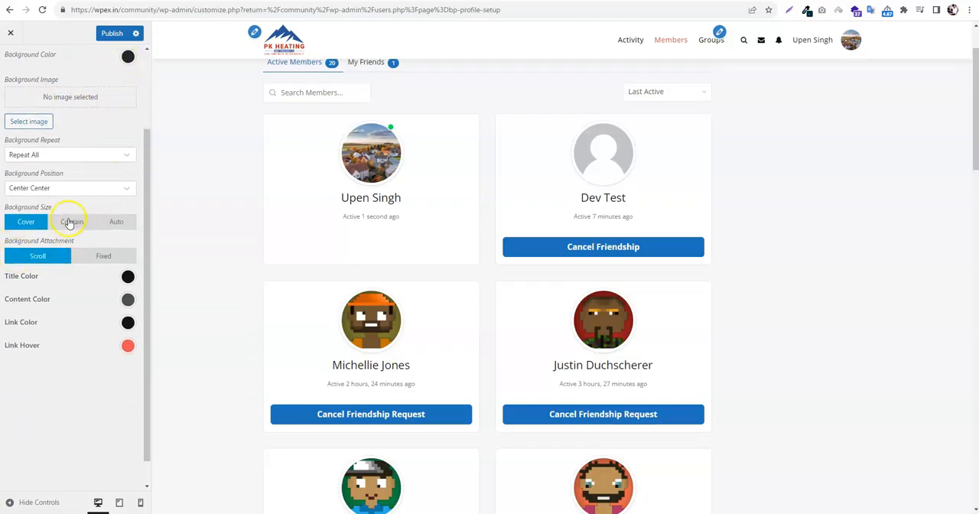
{"action": "left_click", "coordinate": [129, 277]}
{"action": "left_click", "coordinate": [33, 304]}
{"action": "left_click", "coordinate": [129, 277]}
{"action": "left_click", "coordinate": [128, 300]}
{"action": "left_click", "coordinate": [33, 326]}
{"action": "left_click", "coordinate": [128, 301]}
{"action": "left_click", "coordinate": [128, 322]}
{"action": "left_click", "coordinate": [33, 349]}
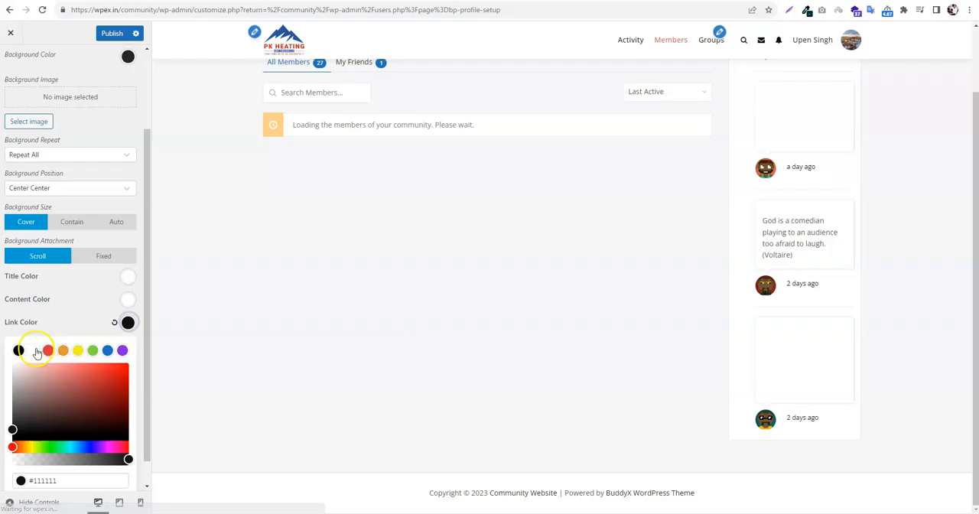
Set the footer section's Link Color to white and Link Hover to green, and publish the changes
{"action": "left_click", "coordinate": [127, 324]}
{"action": "left_click", "coordinate": [127, 325]}
{"action": "left_click", "coordinate": [33, 349]}
{"action": "left_click", "coordinate": [127, 323]}
{"action": "left_click", "coordinate": [128, 345]}
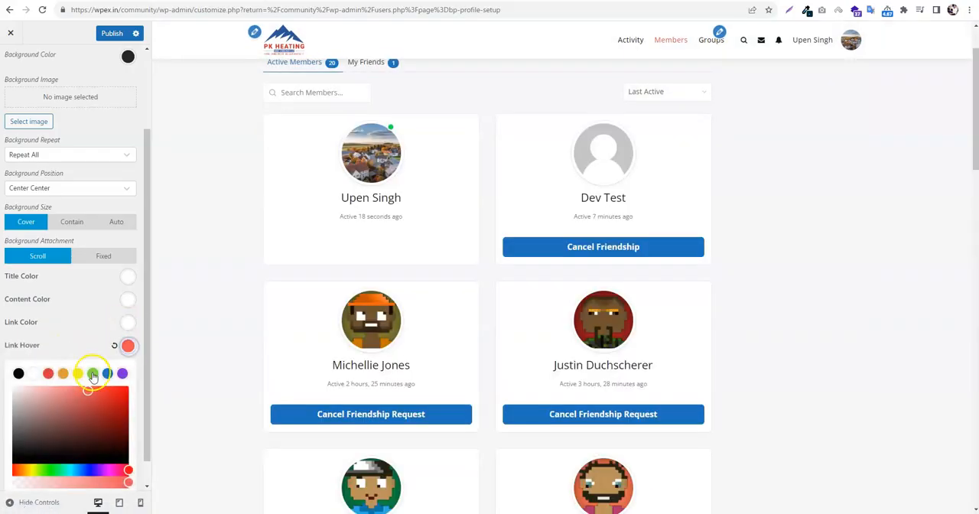
{"action": "left_click", "coordinate": [91, 374]}
{"action": "left_click", "coordinate": [111, 33]}
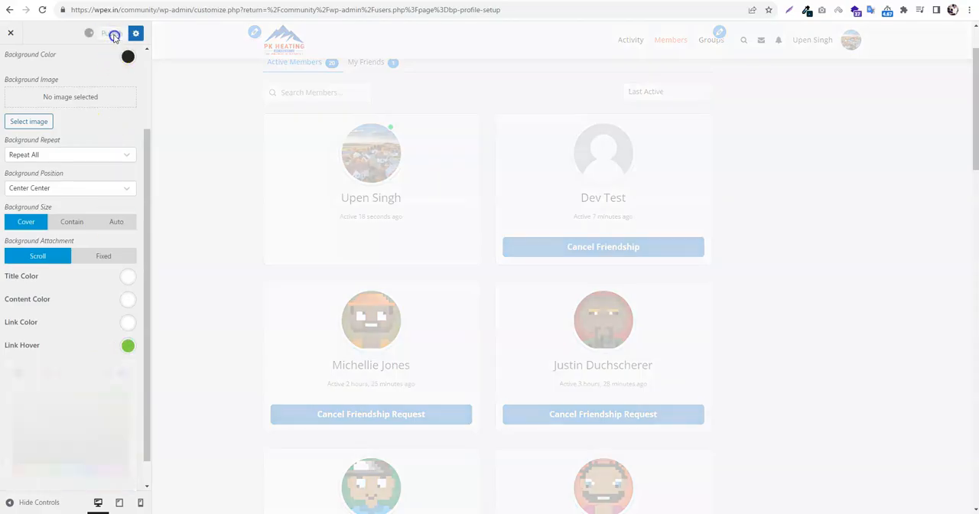
{"action": "scroll", "coordinate": [15, 47], "scroll_direction": "up", "scroll_amount": 2}
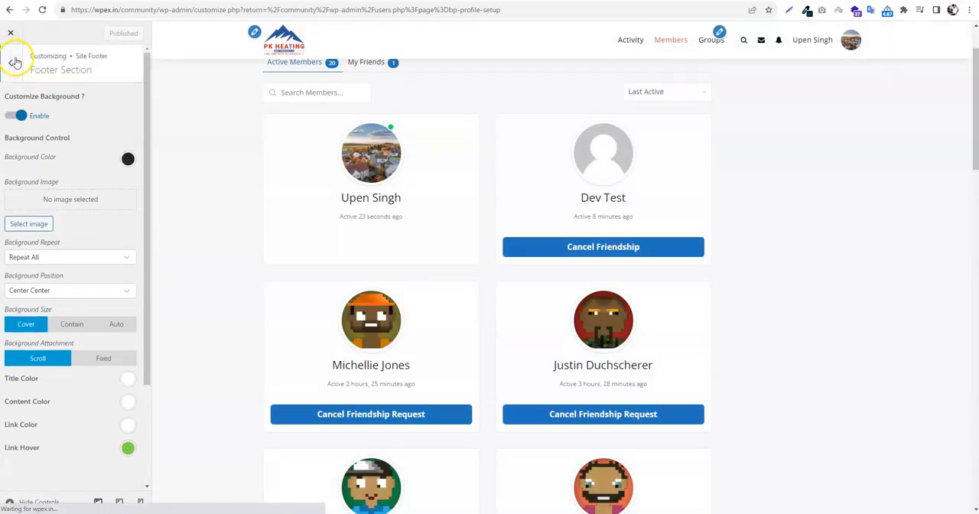
In the Site Footer's Copyright Section, set the Background Color to dark grey and the Border Color to off-white
{"action": "left_click", "coordinate": [10, 52]}
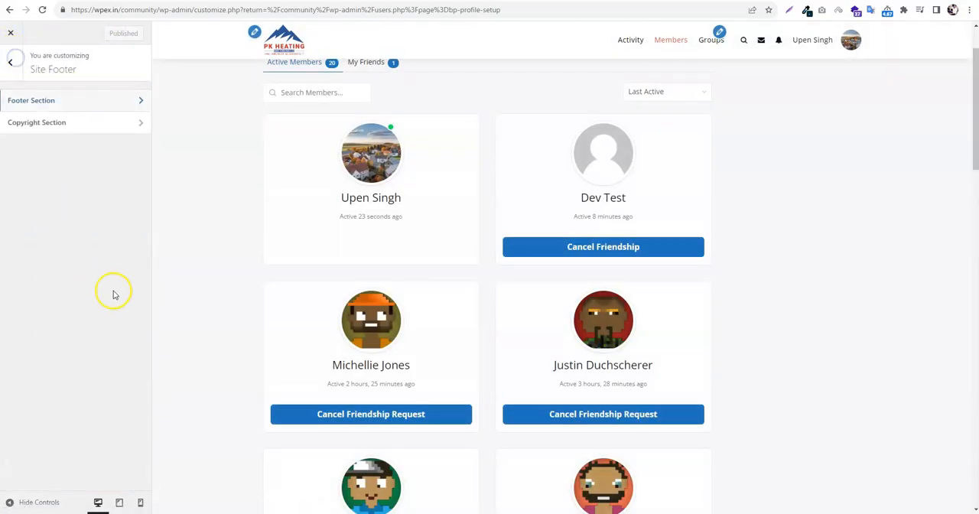
{"action": "left_click", "coordinate": [42, 123]}
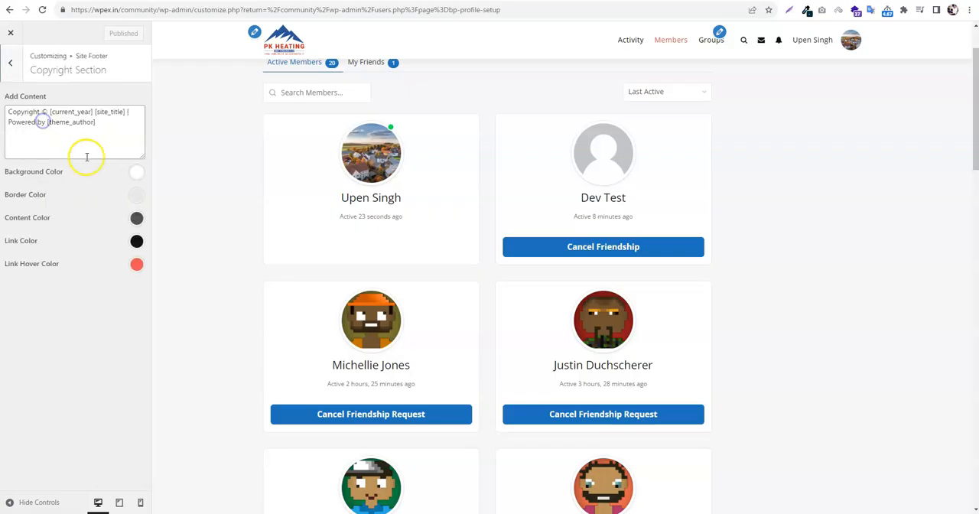
{"action": "left_click", "coordinate": [139, 175]}
{"action": "left_click_drag", "start_coordinate": [21, 249], "coordinate": [13, 261]}
{"action": "left_click", "coordinate": [33, 362]}
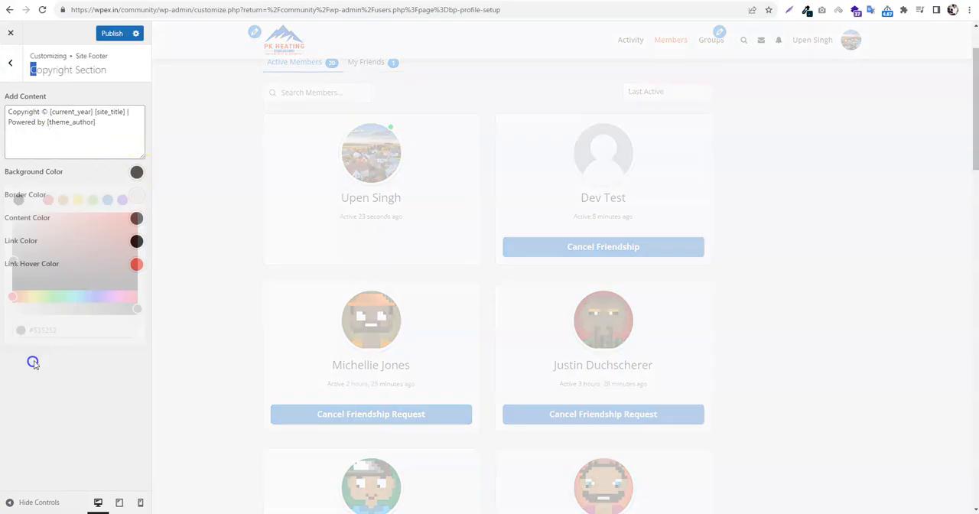
{"action": "left_click", "coordinate": [136, 194]}
{"action": "left_click_drag", "start_coordinate": [92, 273], "coordinate": [14, 242]}
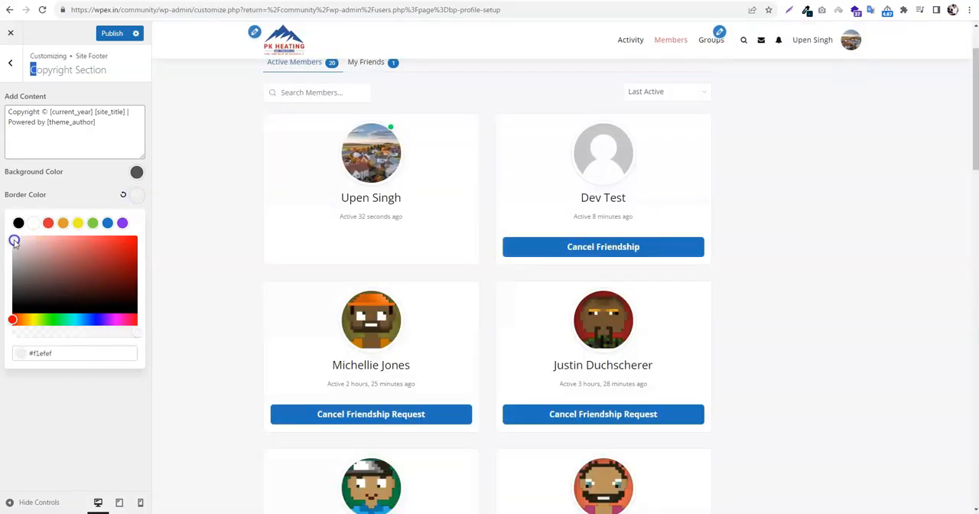
{"action": "left_click", "coordinate": [51, 370]}
Set the copyright section's Content Color and Link Color to white
{"action": "left_click", "coordinate": [137, 217]}
{"action": "left_click_drag", "start_coordinate": [59, 267], "coordinate": [14, 244]}
{"action": "left_click", "coordinate": [131, 217]}
{"action": "left_click", "coordinate": [138, 242]}
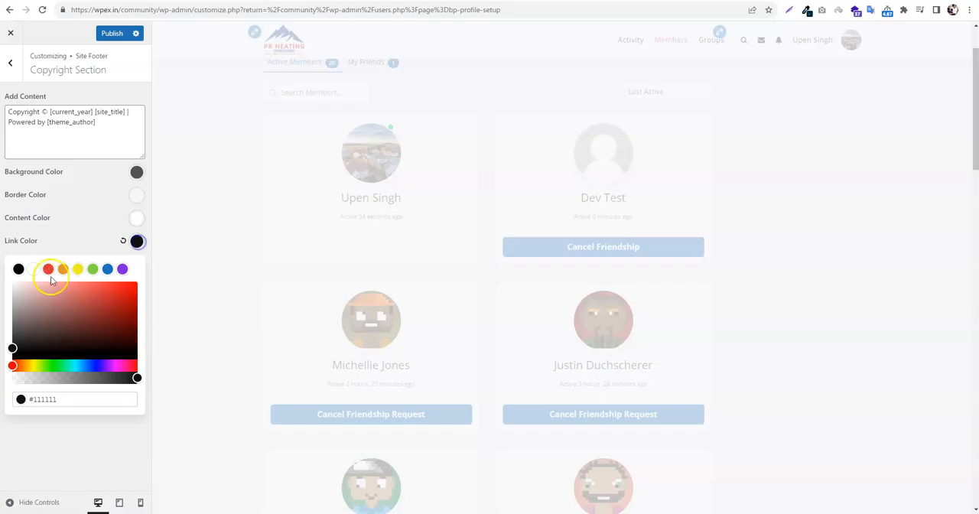
{"action": "left_click", "coordinate": [33, 269]}
{"action": "left_click", "coordinate": [141, 239]}
Set the copyright section's Link Hover Color to green #81d742 and publish the changes
{"action": "left_click", "coordinate": [136, 266]}
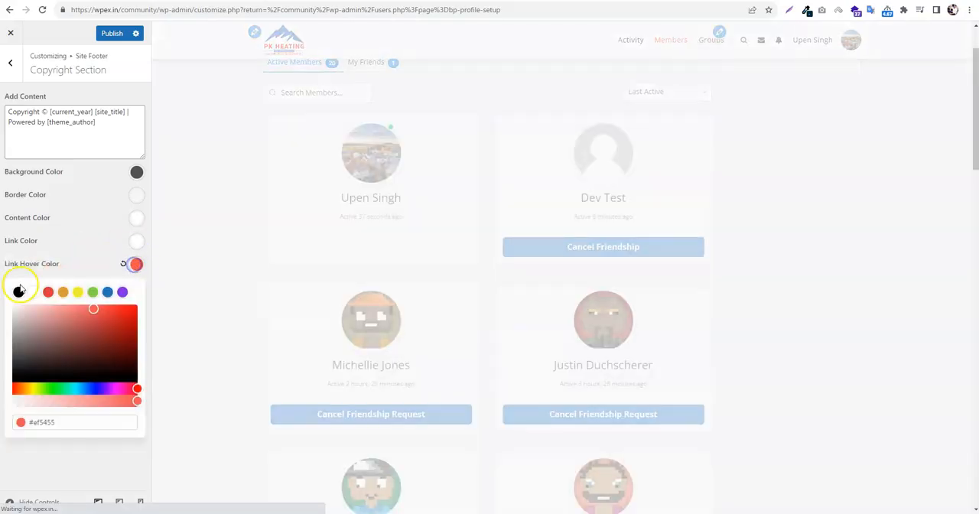
{"action": "left_click", "coordinate": [78, 292]}
{"action": "left_click", "coordinate": [93, 292]}
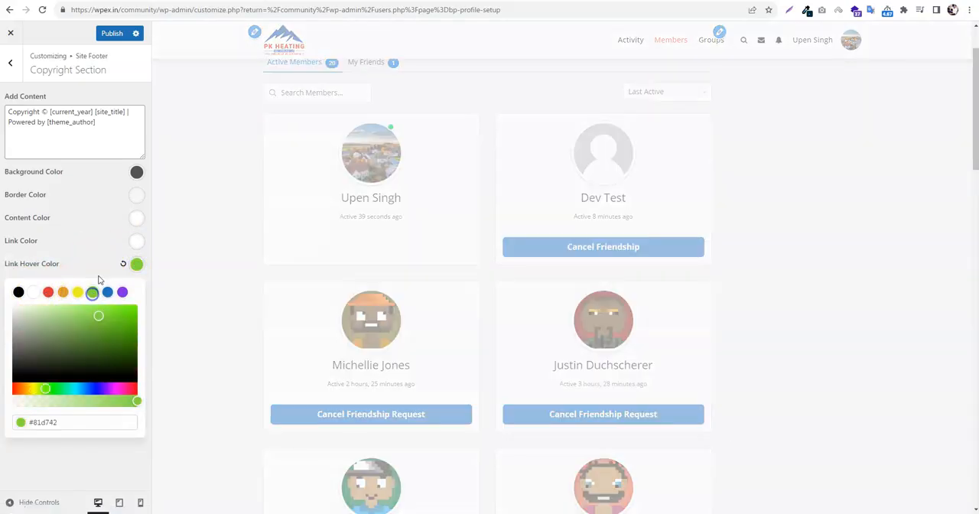
{"action": "left_click", "coordinate": [96, 265]}
{"action": "left_click", "coordinate": [112, 33]}
Leave the Copyright Section, check the recolored footer in the page preview, and return to the customizer's main list
{"action": "left_click", "coordinate": [10, 68]}
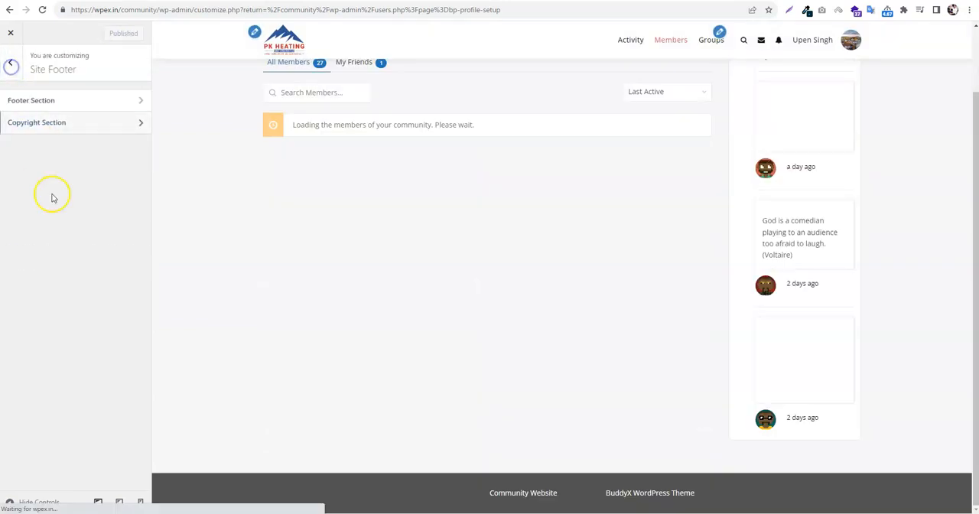
{"action": "scroll", "coordinate": [428, 322], "scroll_direction": "down", "scroll_amount": 5}
{"action": "scroll", "coordinate": [504, 373], "scroll_direction": "down", "scroll_amount": 5}
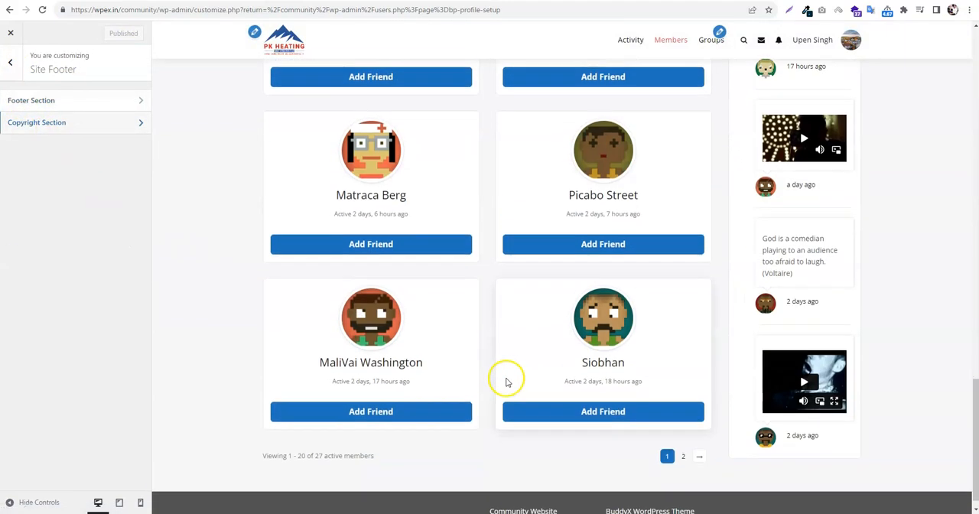
{"action": "left_click", "coordinate": [13, 69]}
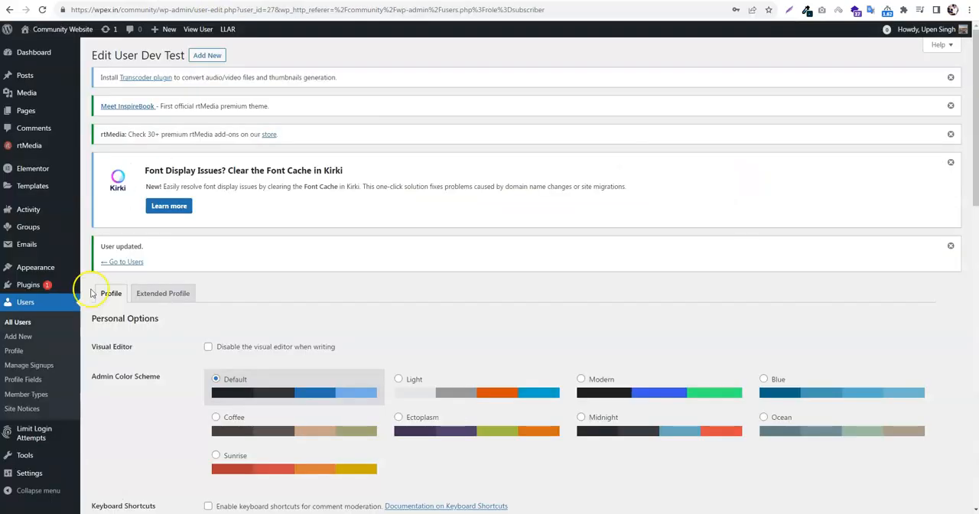
Open the Widgets admin page and expand the Footer 1, Footer 2, Footer 3 and Footer 4 areas
{"action": "scroll", "coordinate": [91, 293], "scroll_direction": "down", "scroll_amount": 3}
{"action": "mouse_move", "coordinate": [35, 267]}
{"action": "left_click", "coordinate": [111, 298]}
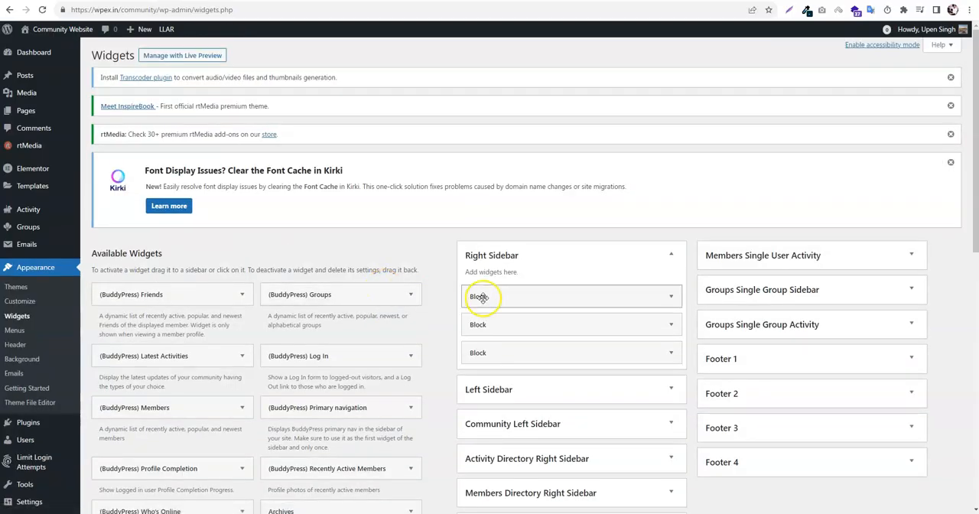
{"action": "scroll", "coordinate": [482, 298], "scroll_direction": "down", "scroll_amount": 3}
{"action": "left_click", "coordinate": [741, 211]}
{"action": "left_click", "coordinate": [766, 276]}
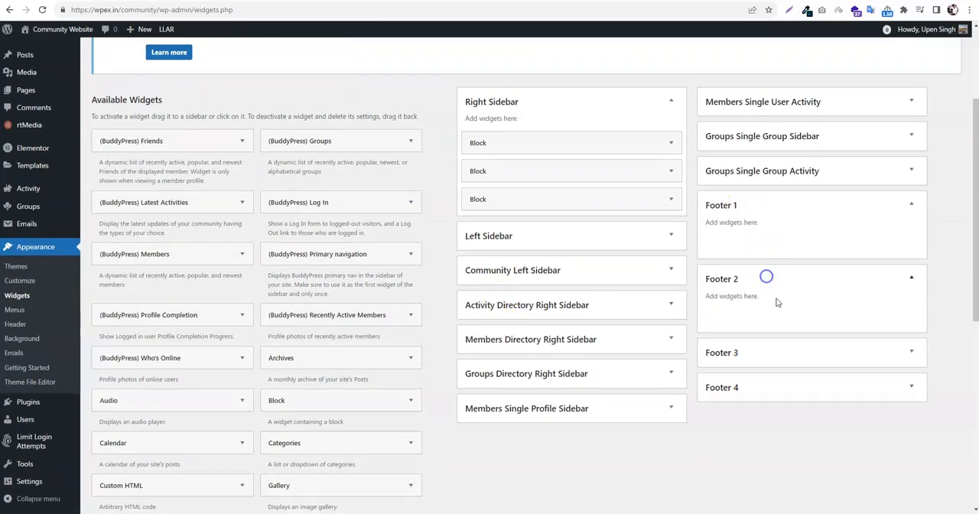
{"action": "left_click", "coordinate": [767, 352]}
{"action": "left_click", "coordinate": [772, 423]}
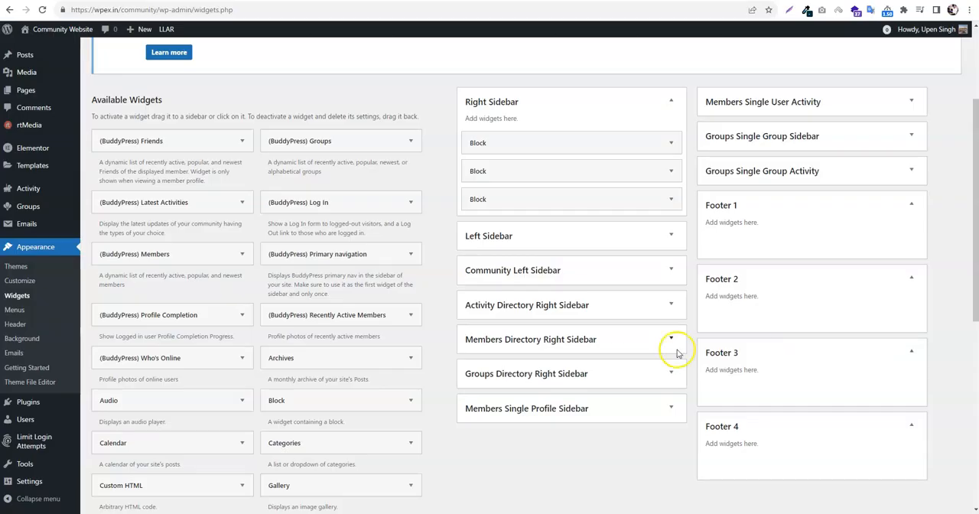
Add a Navigation Menu widget to the Footer 2 area and assign Main Menu to it
{"action": "scroll", "coordinate": [454, 382], "scroll_direction": "down", "scroll_amount": 5}
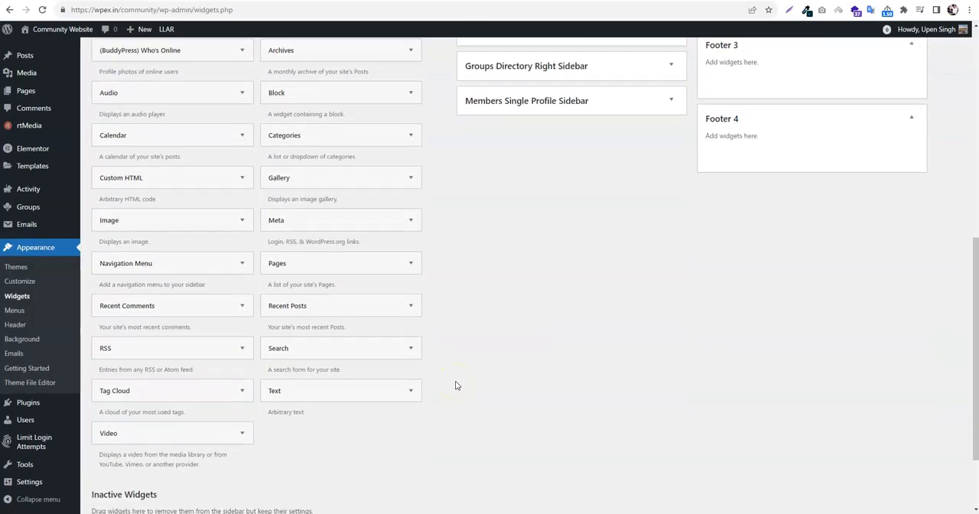
{"action": "scroll", "coordinate": [454, 385], "scroll_direction": "up", "scroll_amount": 3}
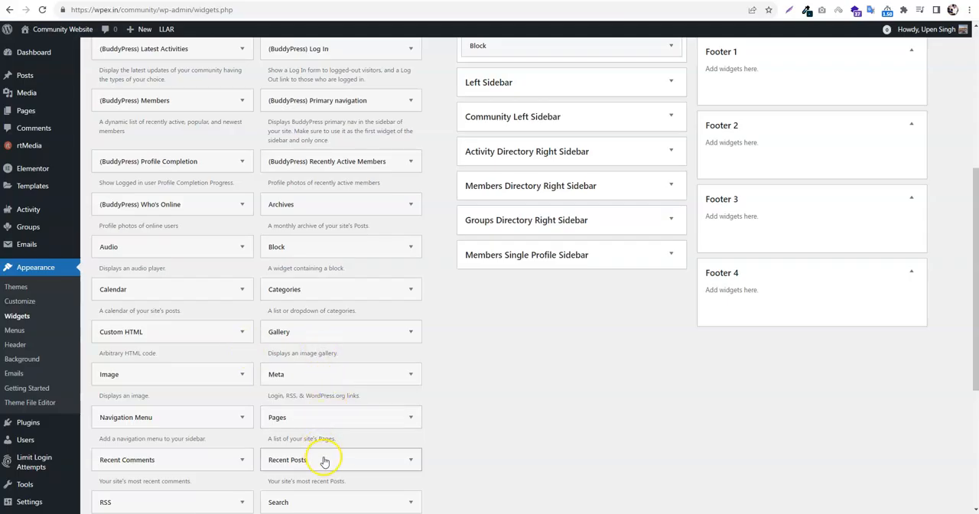
{"action": "scroll", "coordinate": [344, 330], "scroll_direction": "down", "scroll_amount": 1}
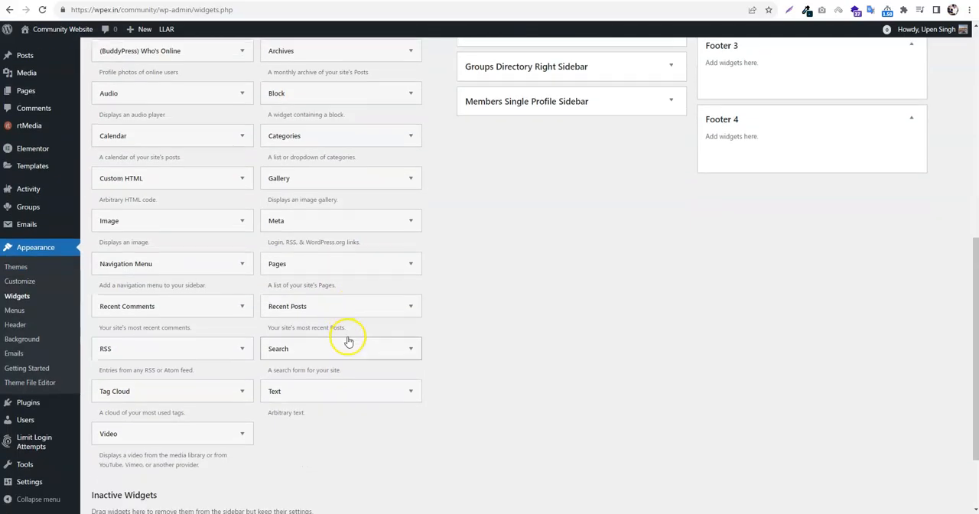
{"action": "scroll", "coordinate": [344, 337], "scroll_direction": "up", "scroll_amount": 2}
{"action": "scroll", "coordinate": [343, 341], "scroll_direction": "up", "scroll_amount": 2}
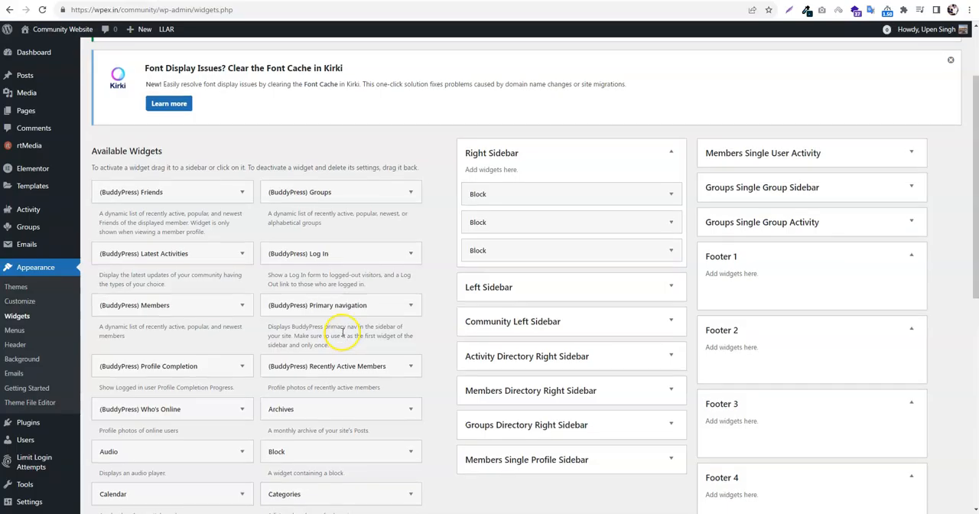
{"action": "scroll", "coordinate": [344, 344], "scroll_direction": "down", "scroll_amount": 3}
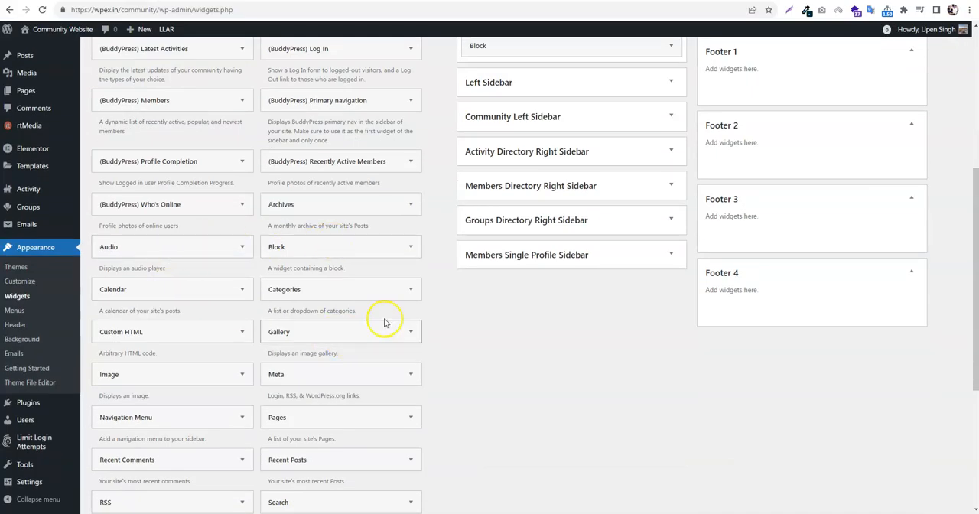
{"action": "scroll", "coordinate": [379, 344], "scroll_direction": "down", "scroll_amount": 2}
{"action": "left_click_drag", "start_coordinate": [157, 315], "coordinate": [765, 196]}
{"action": "left_click", "coordinate": [765, 277]}
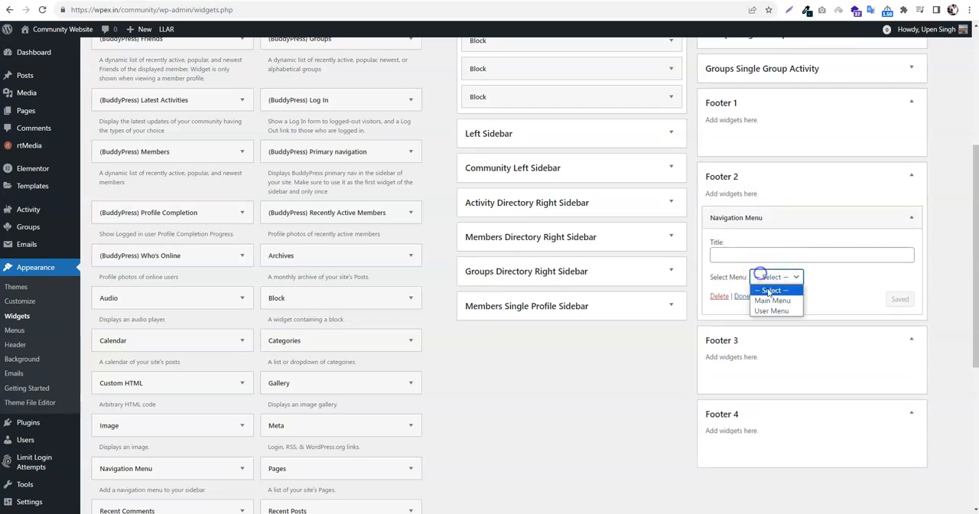
{"action": "left_click", "coordinate": [774, 301]}
Title the Footer 2 navigation widget "Quick Links", save it and collapse it
{"action": "left_click", "coordinate": [754, 257]}
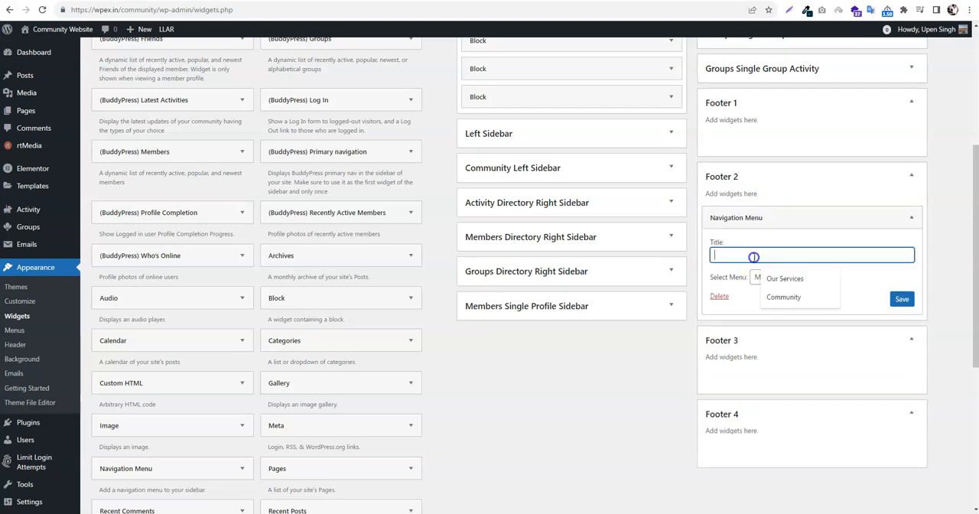
{"action": "left_click", "coordinate": [769, 278]}
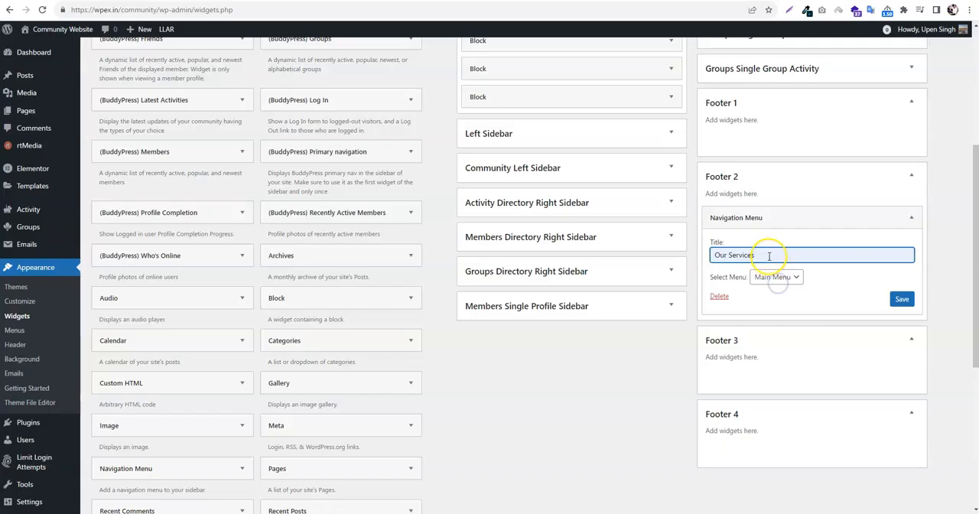
{"action": "triple_click", "coordinate": [769, 256]}
{"action": "type", "text": "O"}
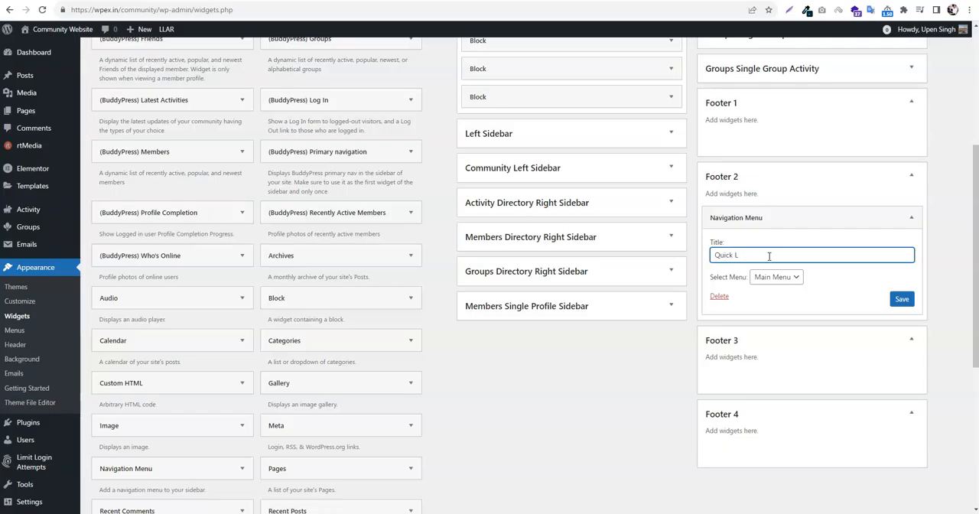
{"action": "left_click", "coordinate": [902, 298]}
{"action": "left_click", "coordinate": [910, 220]}
Add the BuddyPress Groups widget to Footer 4, limit it to 3 groups, and save it
{"action": "scroll", "coordinate": [769, 183], "scroll_direction": "up", "scroll_amount": 1}
{"action": "scroll", "coordinate": [393, 196], "scroll_direction": "up", "scroll_amount": 2}
{"action": "scroll", "coordinate": [360, 135], "scroll_direction": "down", "scroll_amount": 3}
{"action": "scroll", "coordinate": [335, 84], "scroll_direction": "up", "scroll_amount": 1}
{"action": "left_click_drag", "start_coordinate": [334, 85], "coordinate": [775, 431]}
{"action": "scroll", "coordinate": [775, 430], "scroll_direction": "down", "scroll_amount": 3}
{"action": "double_click", "coordinate": [791, 346]}
{"action": "type", "text": "3"}
{"action": "left_click", "coordinate": [901, 387]}
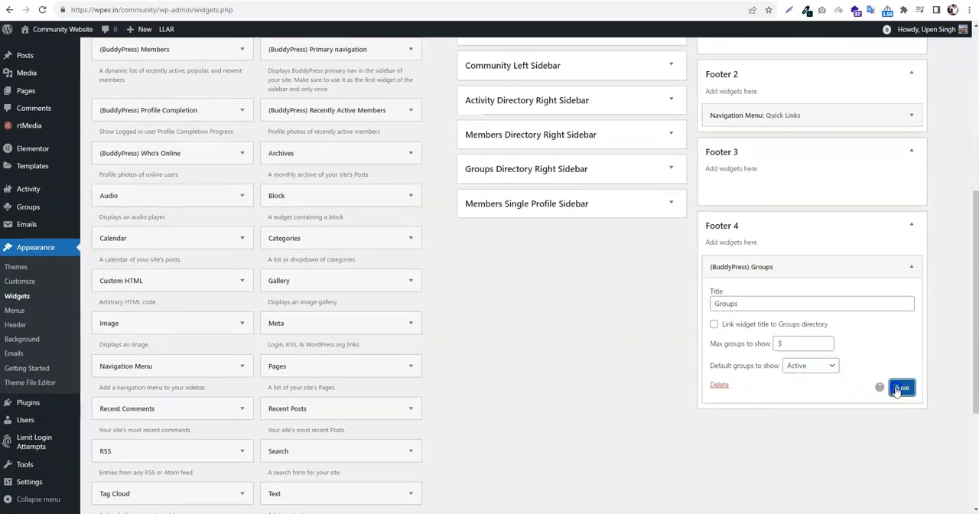
Add the BuddyPress Members widget to Footer 1, limit it to 3 members, and save it
{"action": "scroll", "coordinate": [711, 348], "scroll_direction": "up", "scroll_amount": 2}
{"action": "left_click_drag", "start_coordinate": [198, 221], "coordinate": [767, 192]}
{"action": "left_click", "coordinate": [797, 270]}
{"action": "double_click", "coordinate": [797, 270]}
{"action": "type", "text": "3"}
{"action": "left_click", "coordinate": [901, 315]}
Add a Recent Posts widget to Footer 3 with the title "Latest Post" and save it
{"action": "scroll", "coordinate": [306, 374], "scroll_direction": "down", "scroll_amount": 4}
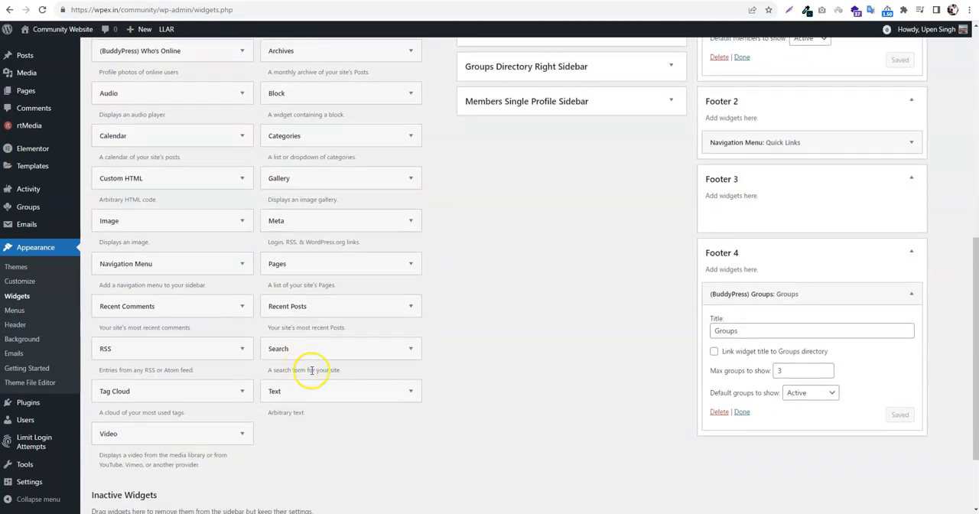
{"action": "left_click_drag", "start_coordinate": [306, 307], "coordinate": [783, 210]}
{"action": "left_click", "coordinate": [778, 255]}
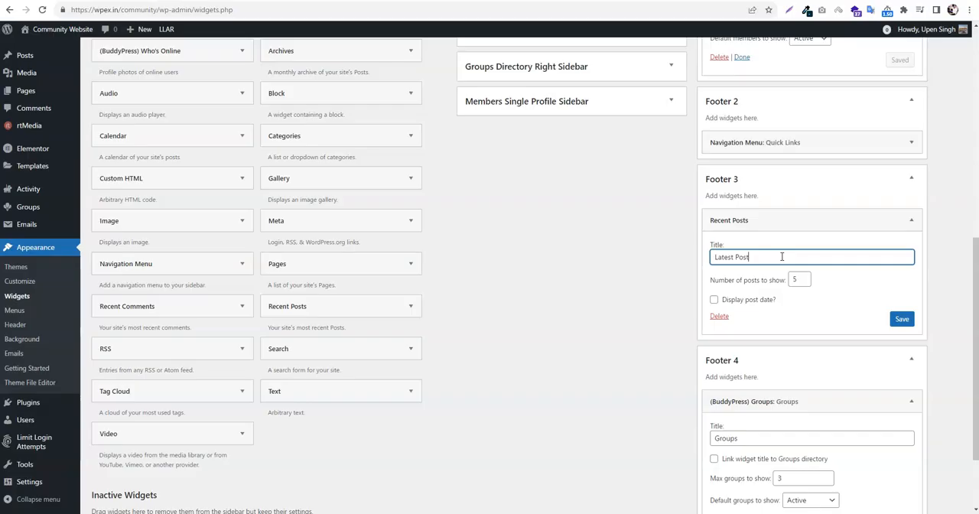
{"action": "left_click", "coordinate": [901, 318]}
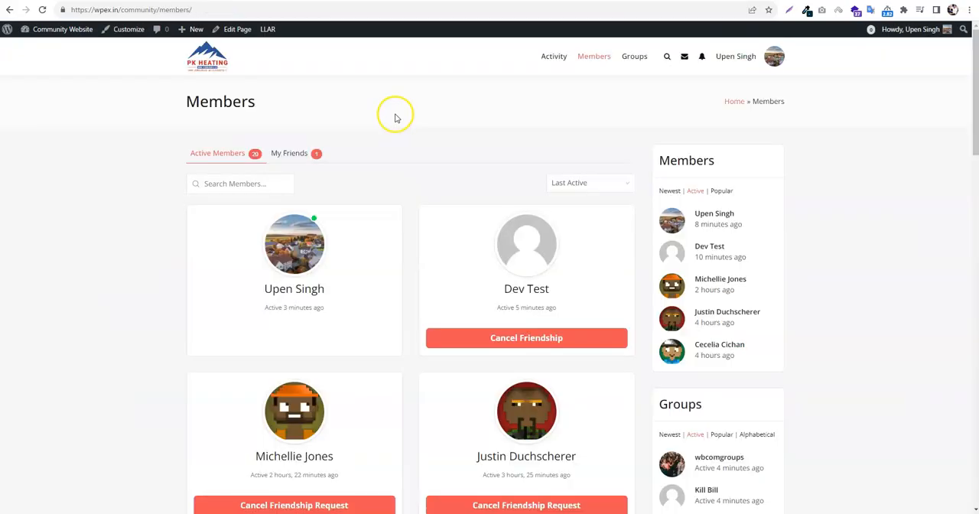
Load the site's Members page afresh and go down to its footer to check the new widgets
{"action": "right_click", "coordinate": [393, 114]}
{"action": "left_click", "coordinate": [413, 144]}
{"action": "scroll", "coordinate": [413, 140], "scroll_direction": "down", "scroll_amount": 15}
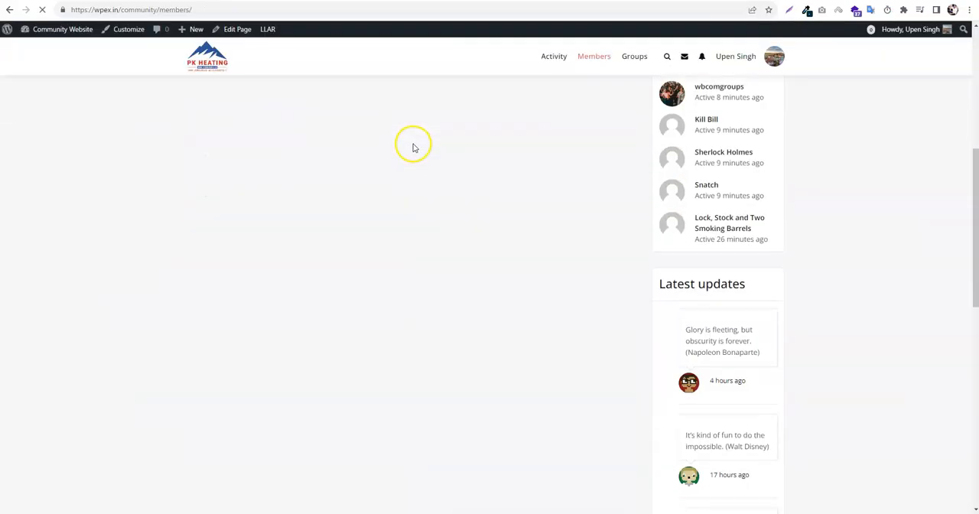
{"action": "scroll", "coordinate": [420, 136], "scroll_direction": "down", "scroll_amount": 4}
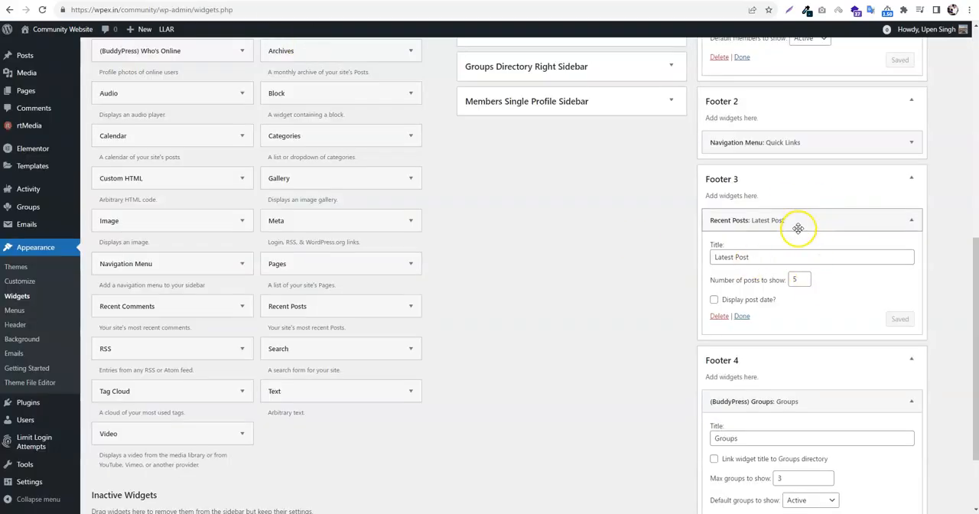
Collapse the open widgets in the Footer 3, Footer 4 and Footer 1 areas of the Widgets page
{"action": "left_click", "coordinate": [807, 222]}
{"action": "scroll", "coordinate": [802, 267], "scroll_direction": "up", "scroll_amount": 3}
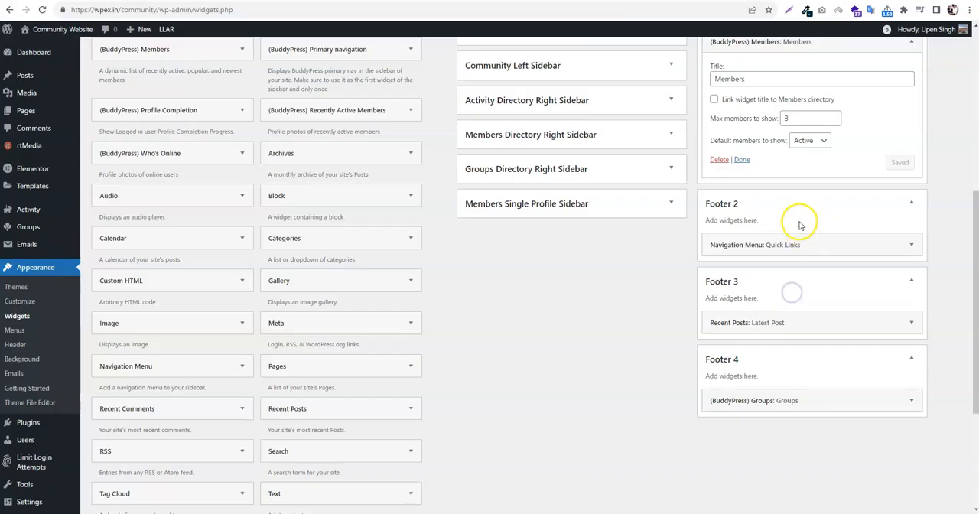
{"action": "left_click", "coordinate": [780, 135]}
{"action": "left_click", "coordinate": [646, 348]}
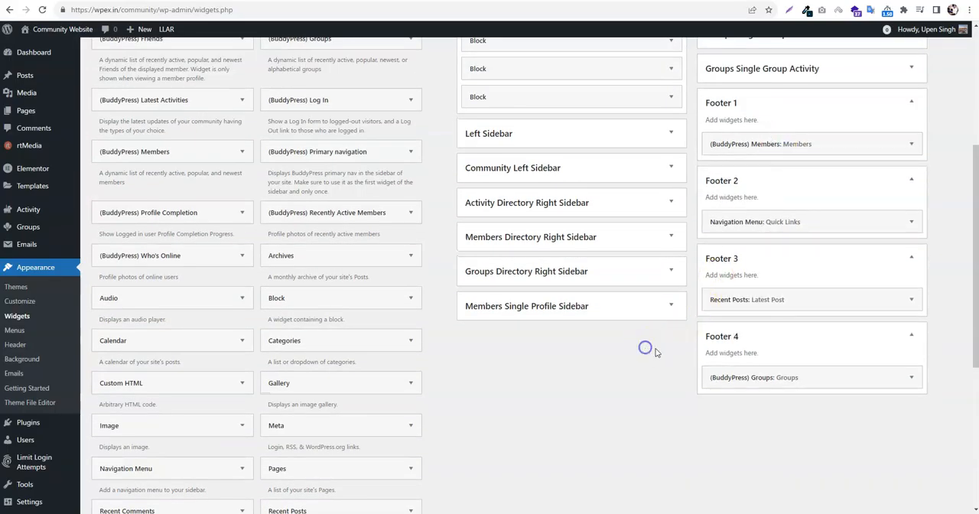